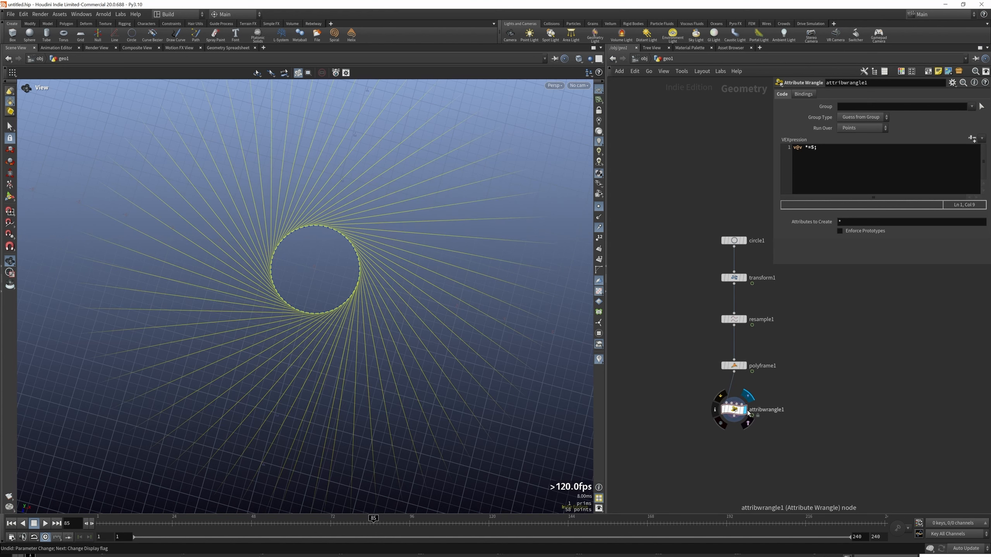
{"action": "scroll", "coordinate": [301, 275], "scroll_direction": "up", "scroll_amount": 5}
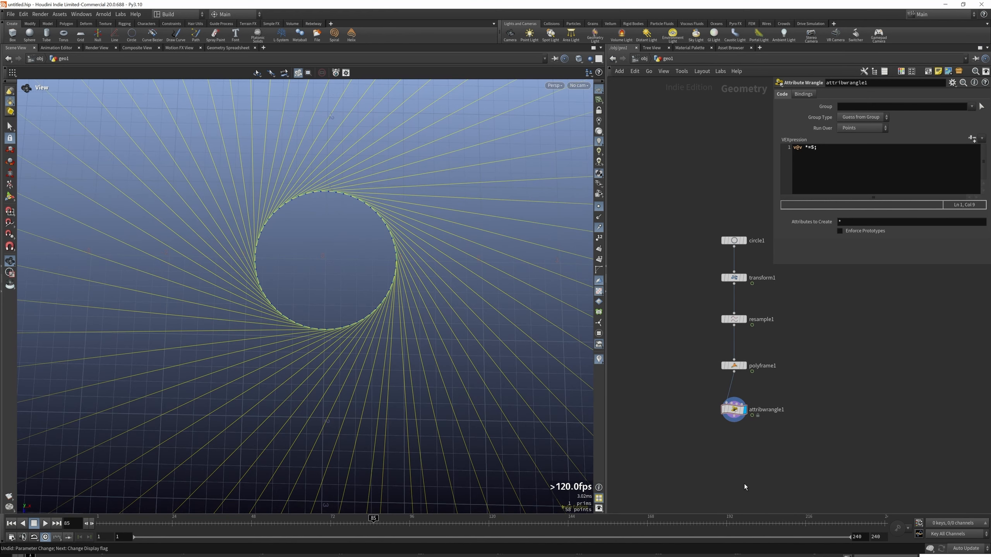
{"action": "key", "text": "Tab"}
{"action": "type", "text": "pop"}
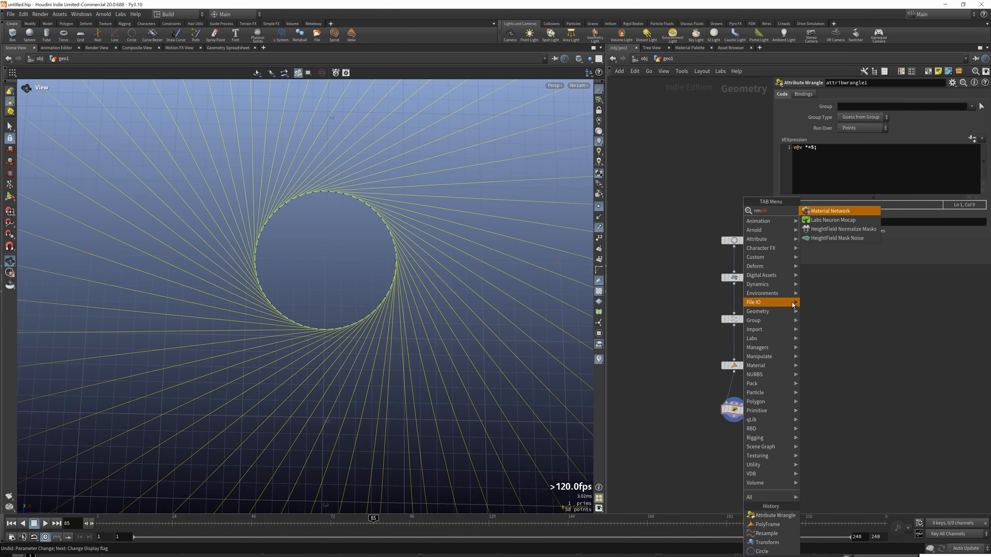
{"action": "left_click", "coordinate": [858, 372]}
Add a Null node below attribwrangle1 and wire the wrangle's output into it.
{"action": "key", "text": "Tab"}
{"action": "type", "text": "nul"}
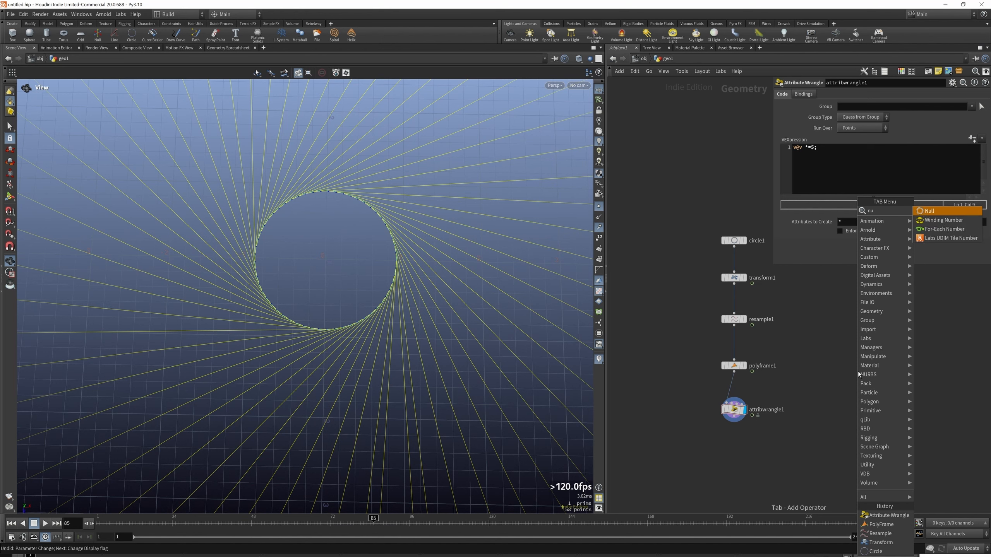
{"action": "left_click", "coordinate": [934, 214]}
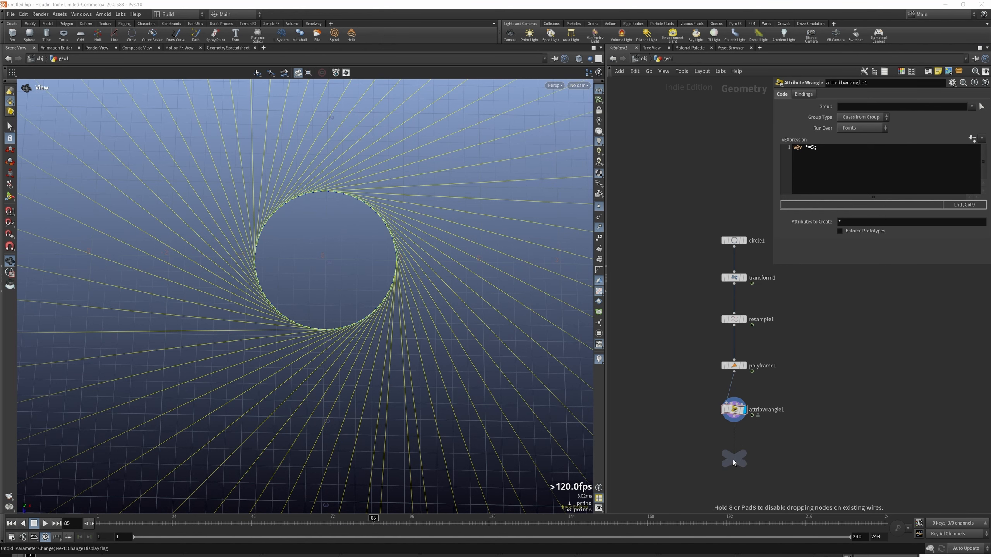
{"action": "left_click", "coordinate": [732, 460]}
{"action": "left_click_drag", "start_coordinate": [734, 418], "coordinate": [734, 452]}
Make null1 the displayed node, view its node info and close the info window.
{"action": "scroll", "coordinate": [700, 366], "scroll_direction": "down", "scroll_amount": 6}
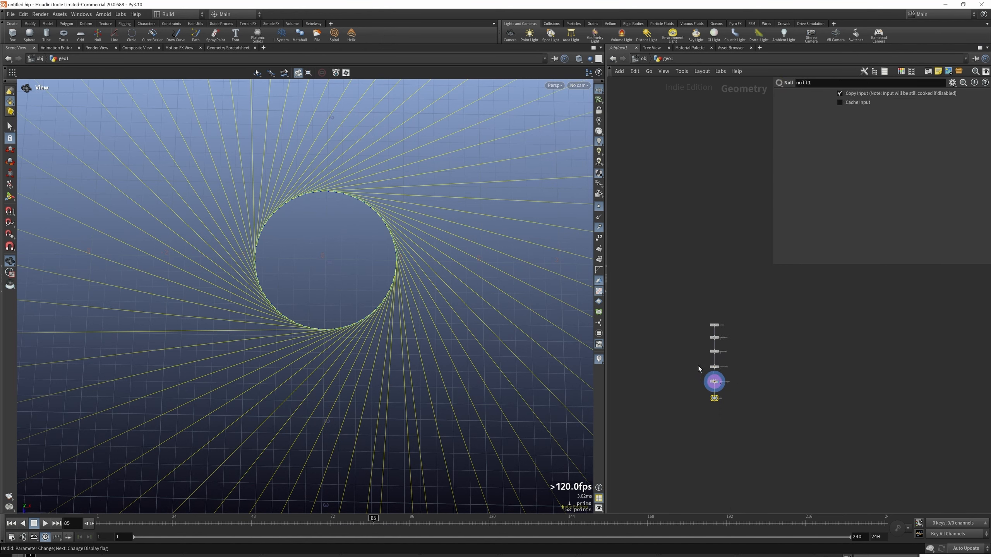
{"action": "scroll", "coordinate": [711, 400], "scroll_direction": "up", "scroll_amount": 3}
{"action": "left_click", "coordinate": [722, 396]}
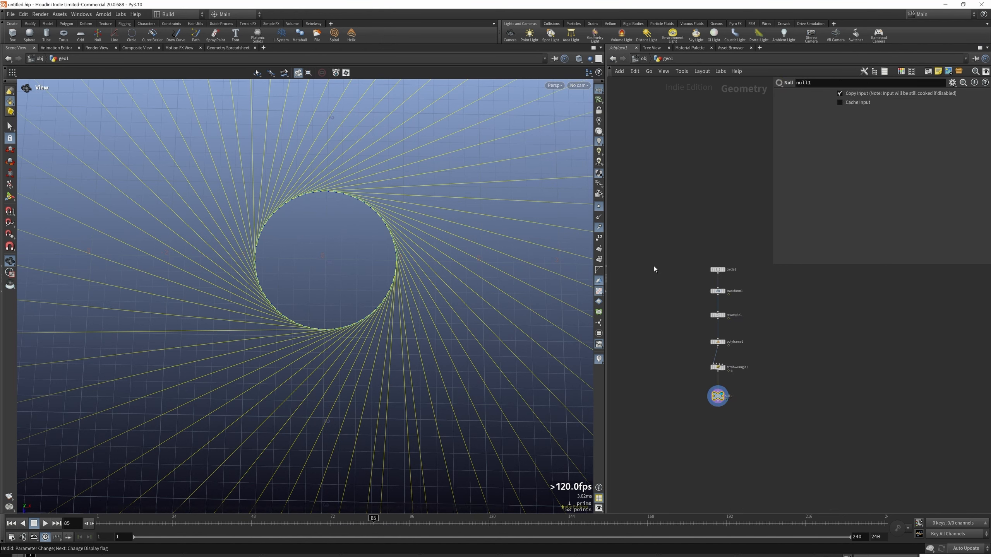
{"action": "left_click", "coordinate": [708, 397]}
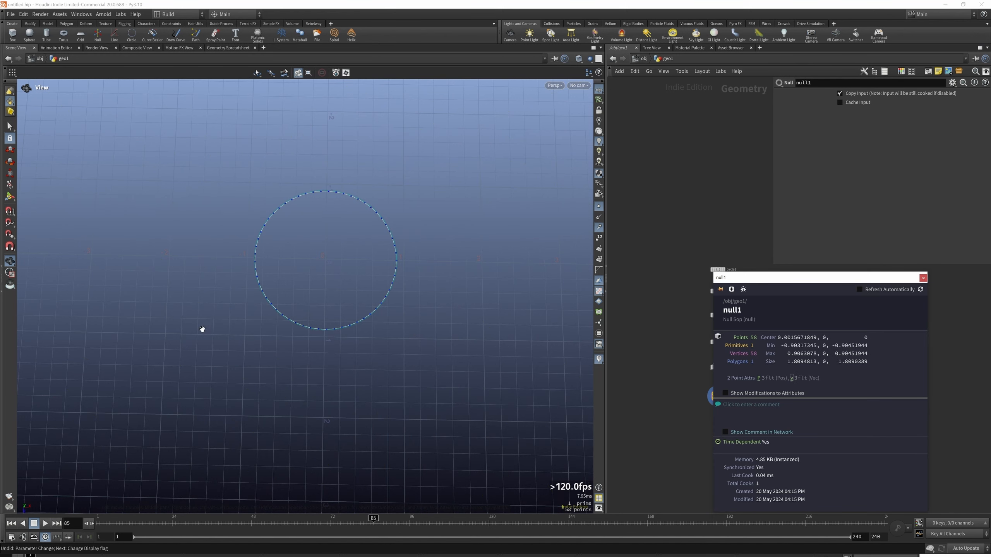
{"action": "left_click", "coordinate": [923, 279]}
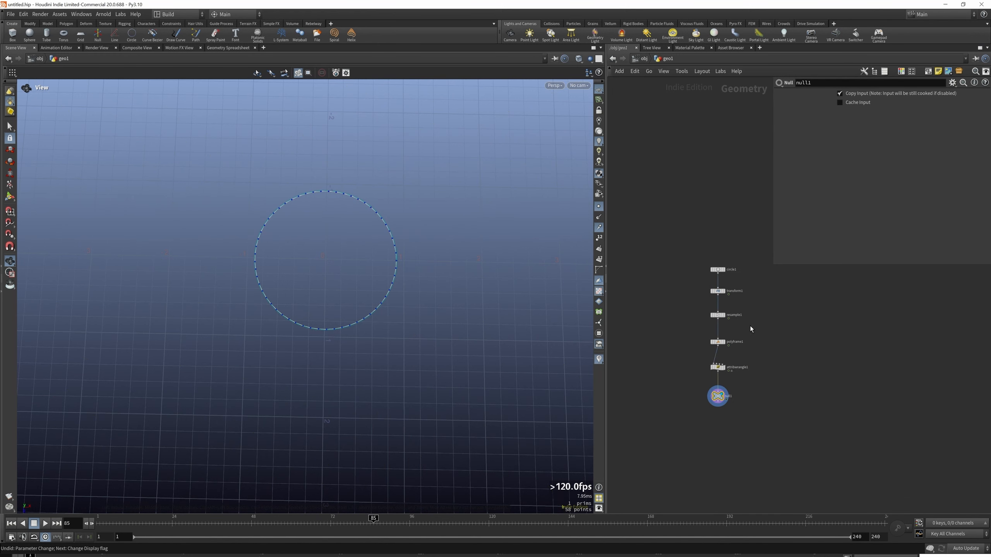
Add a POP Network node beside the circle chain, look inside it, return to geo1 and shift the node slightly lower.
{"action": "scroll", "coordinate": [711, 334], "scroll_direction": "down", "scroll_amount": 3}
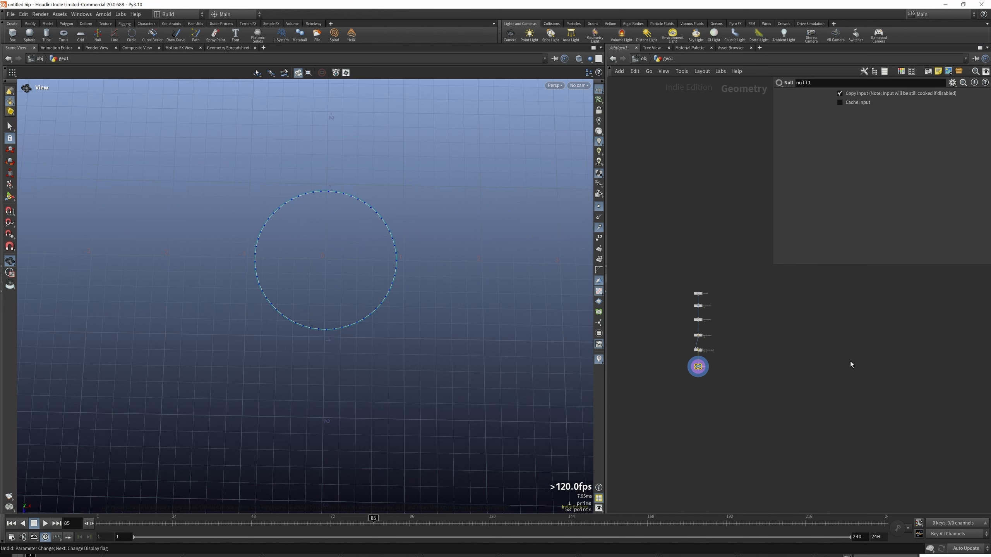
{"action": "key", "text": "Tab"}
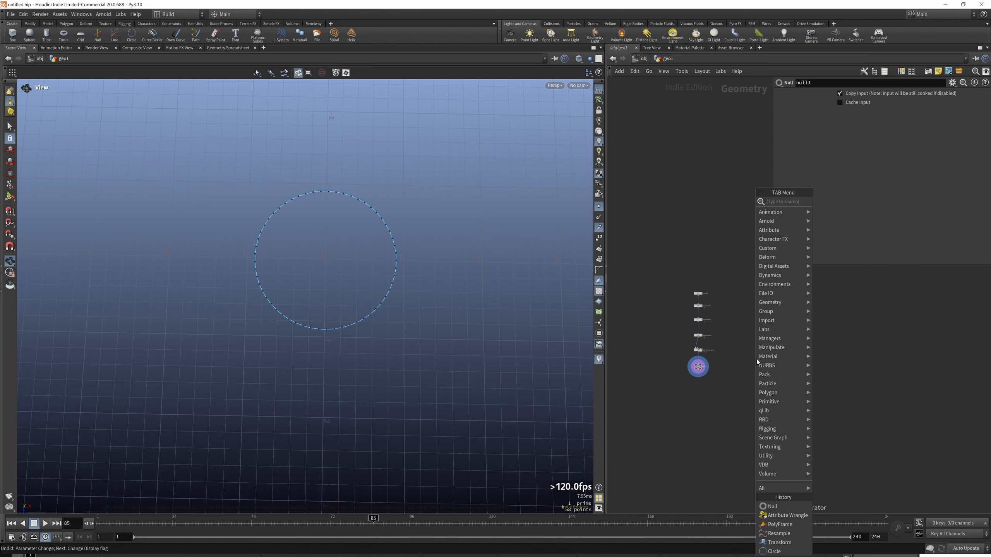
{"action": "type", "text": "pop"}
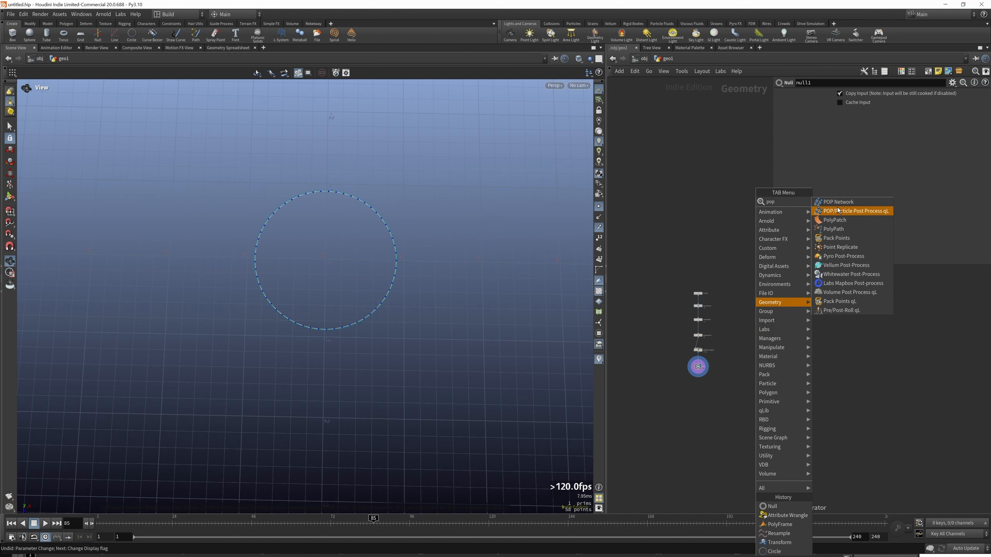
{"action": "left_click", "coordinate": [839, 201]}
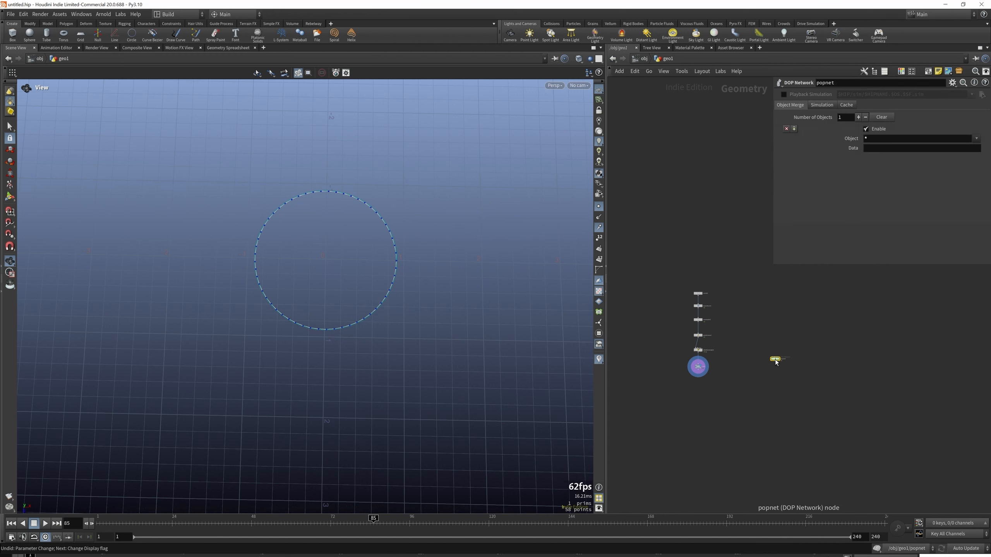
{"action": "left_click", "coordinate": [776, 359]}
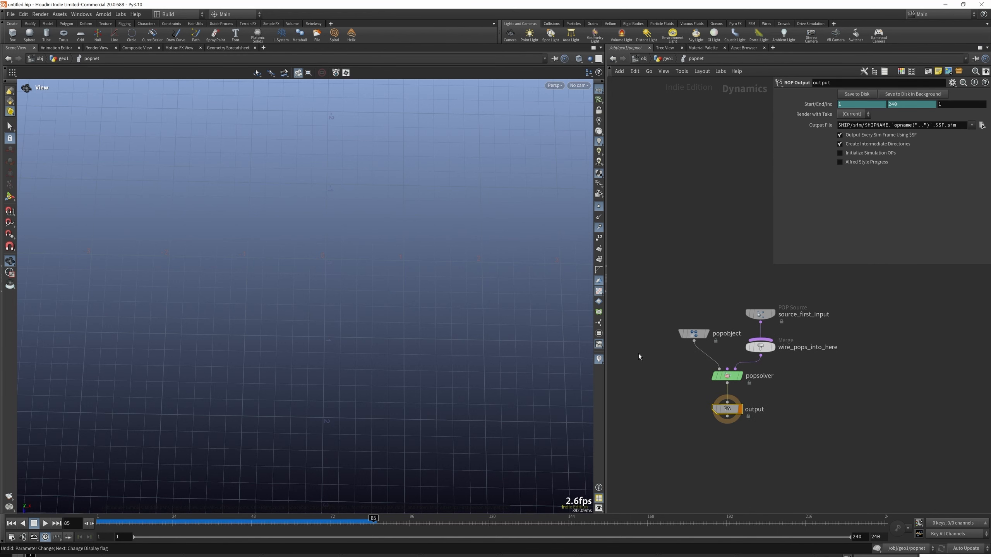
{"action": "left_click", "coordinate": [666, 59]}
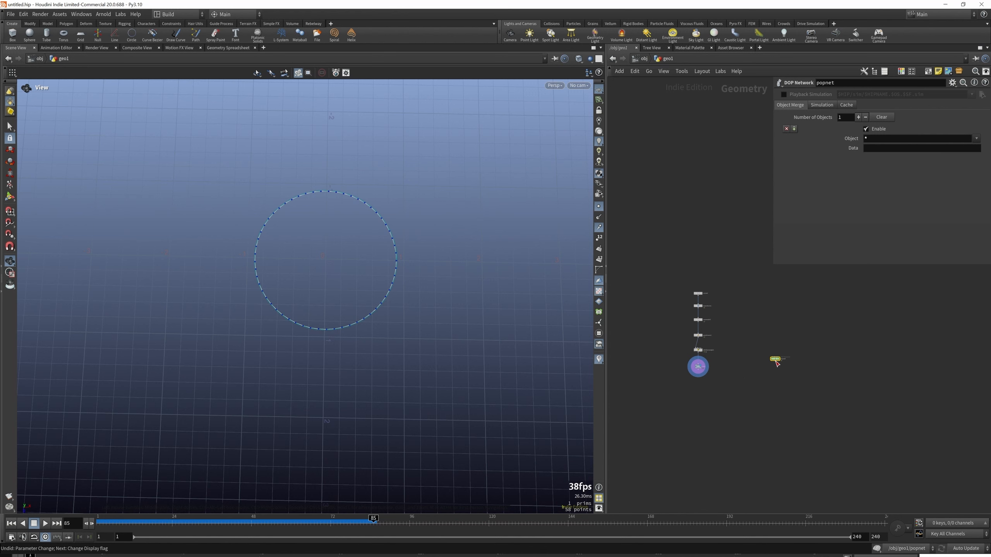
{"action": "left_click_drag", "start_coordinate": [776, 362], "coordinate": [762, 379]}
Add a Grid node above the popnet node.
{"action": "key", "text": "Tab"}
{"action": "type", "text": "g"}
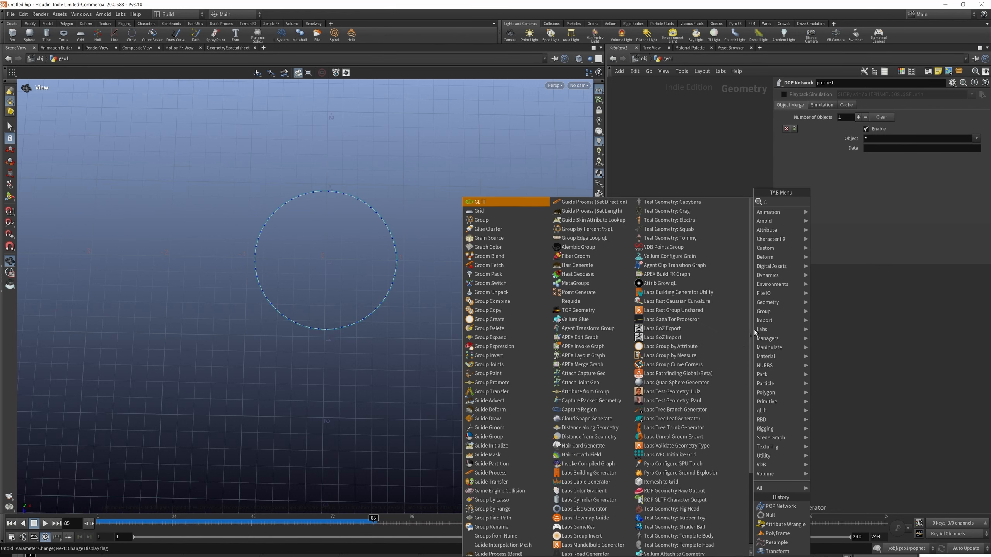
{"action": "type", "text": "rid"}
{"action": "left_click", "coordinate": [831, 202]}
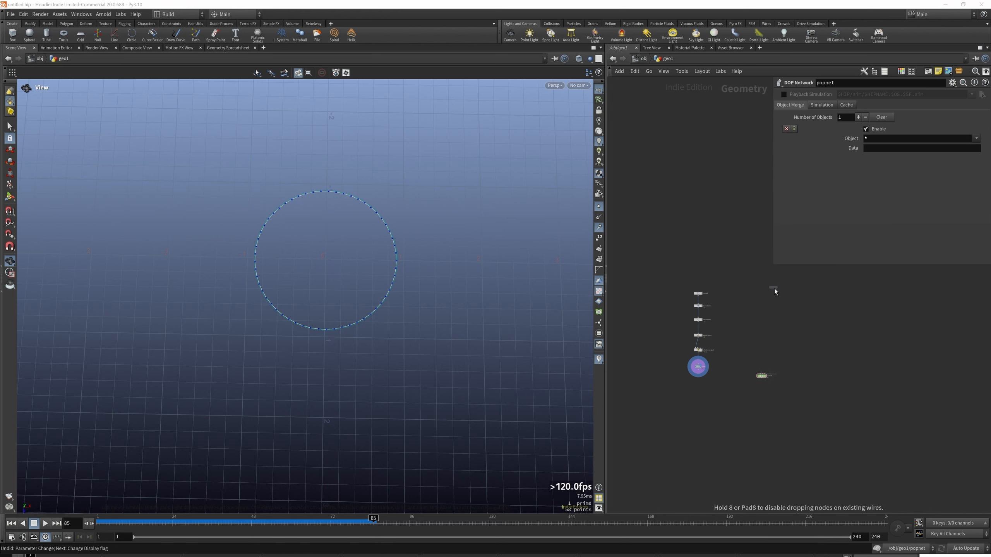
{"action": "left_click", "coordinate": [762, 324]}
{"action": "left_click", "coordinate": [758, 325]}
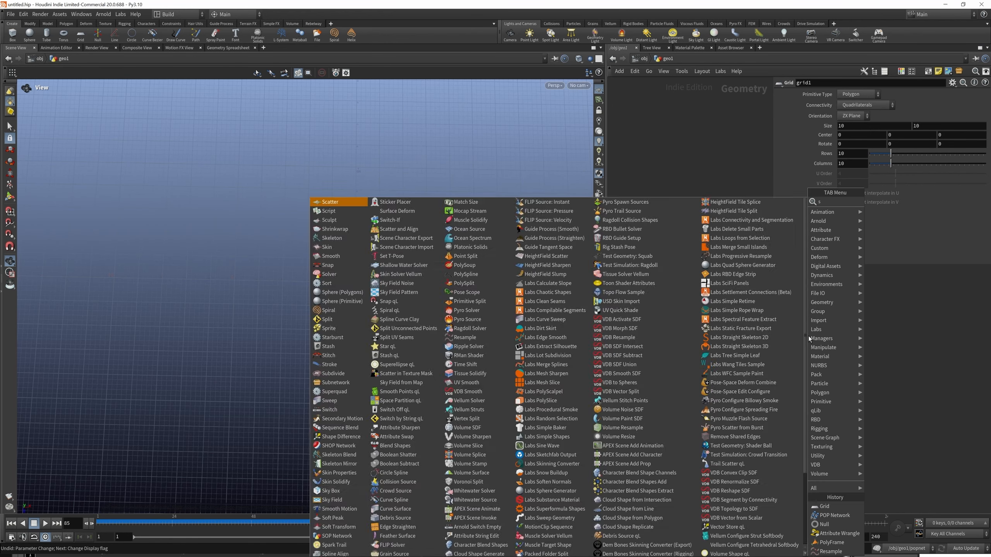
Add a Scatter node below grid1, wire the grid into it and display the scatter's output.
{"action": "type", "text": "scate"}
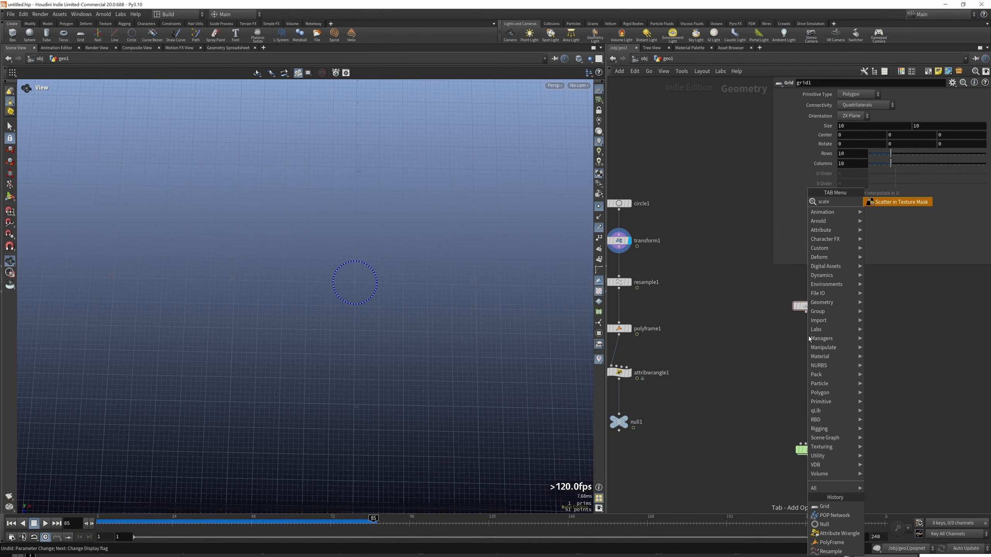
{"action": "key", "text": "BackSpace"}
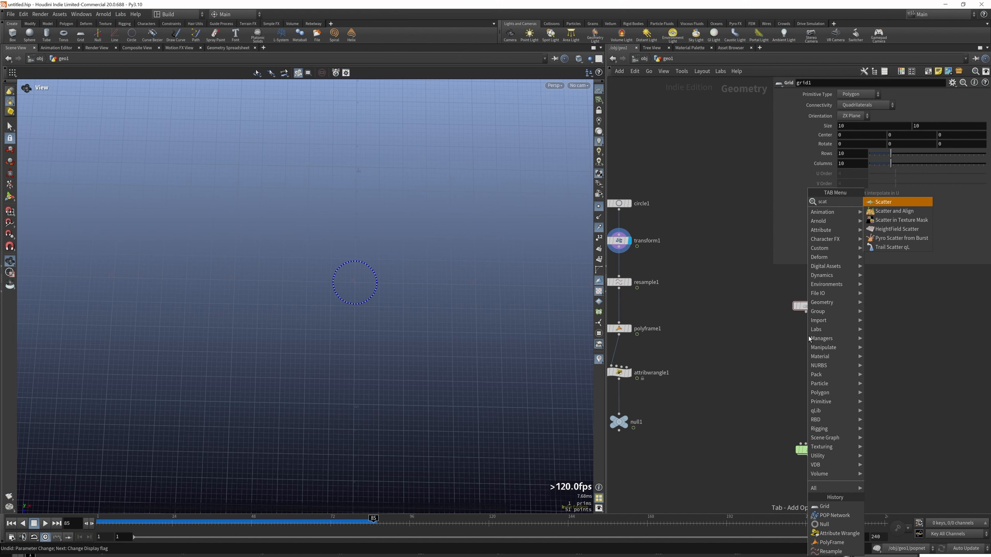
{"action": "key", "text": "Return"}
{"action": "left_click", "coordinate": [799, 361]}
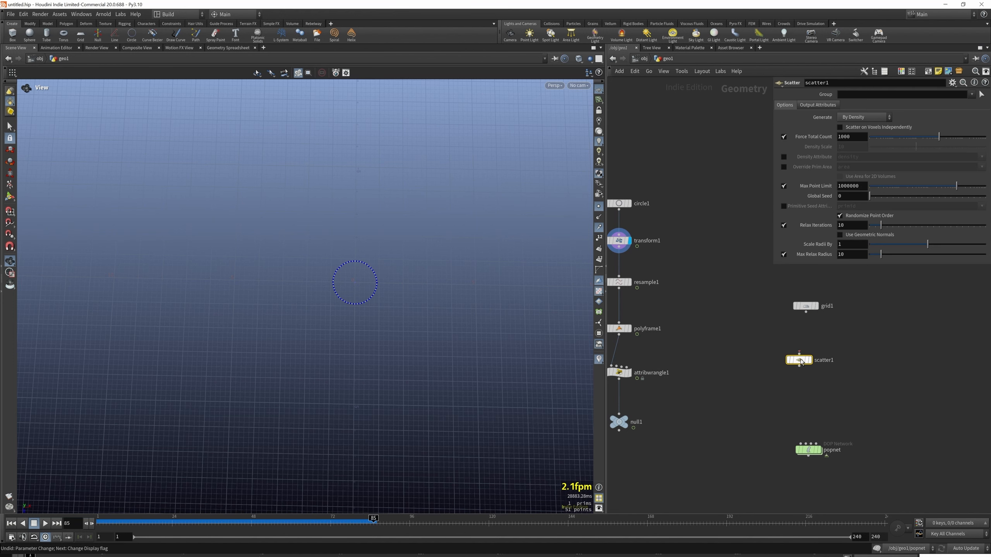
{"action": "left_click_drag", "start_coordinate": [806, 312], "coordinate": [798, 353]}
{"action": "left_click", "coordinate": [810, 359]}
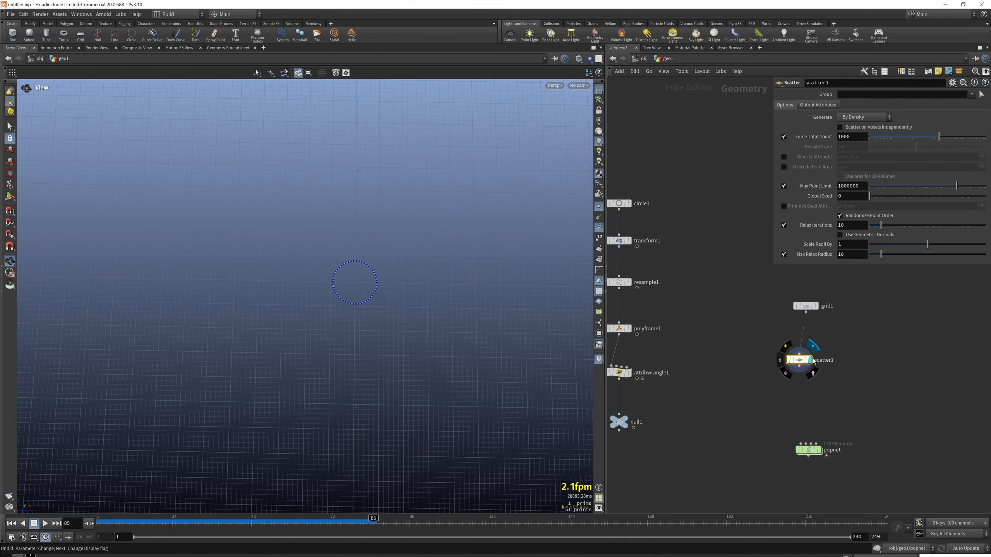
Set the scatter's Force Total Count to 12000 and wire scatter1 into the popnet's first input.
{"action": "double_click", "coordinate": [844, 136]}
{"action": "type", "text": "12"}
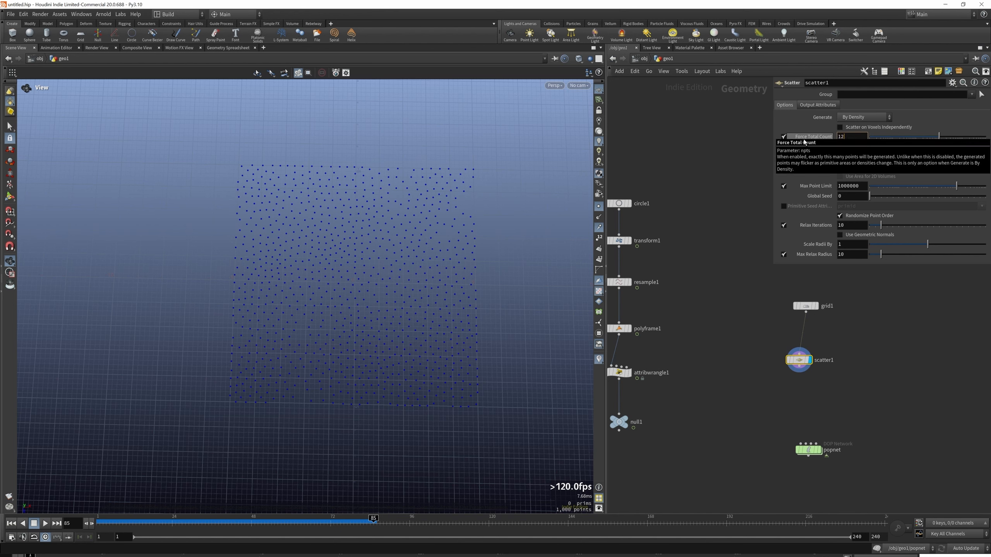
{"action": "type", "text": "000"}
{"action": "key", "text": "Return"}
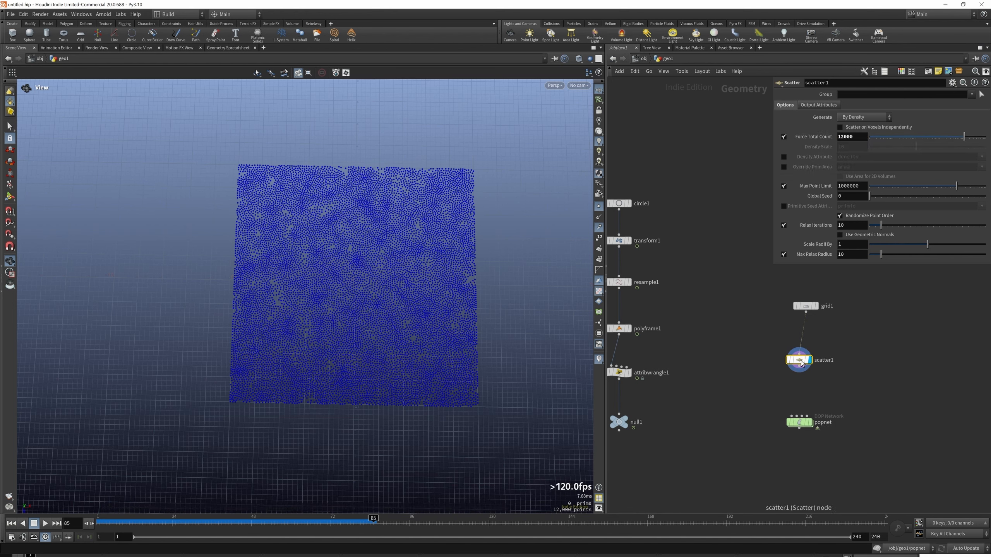
{"action": "left_click_drag", "start_coordinate": [798, 374], "coordinate": [786, 425]}
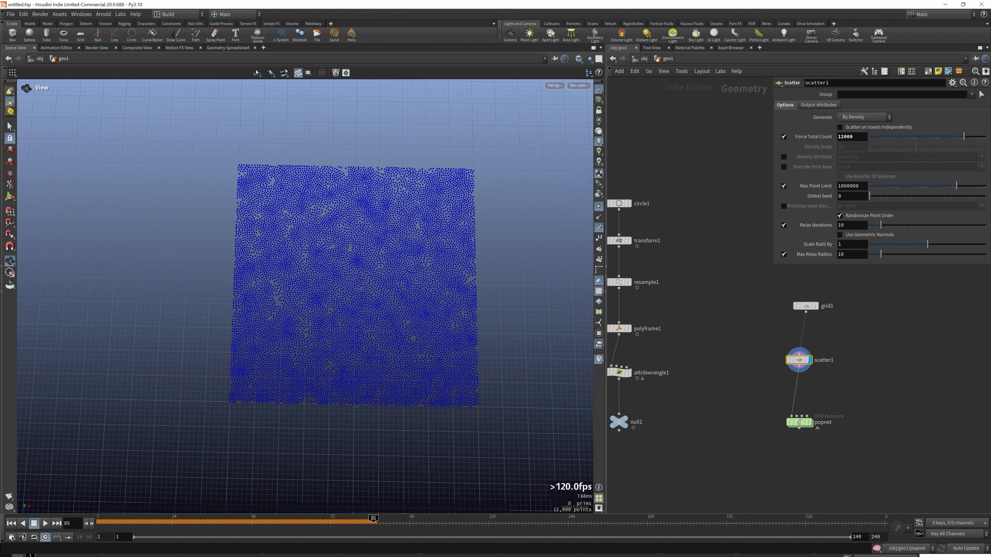
Go inside the popnet and move the popobject node further away from the source node.
{"action": "double_click", "coordinate": [799, 423]}
{"action": "left_click_drag", "start_coordinate": [698, 335], "coordinate": [672, 312]}
{"action": "left_click", "coordinate": [672, 314]}
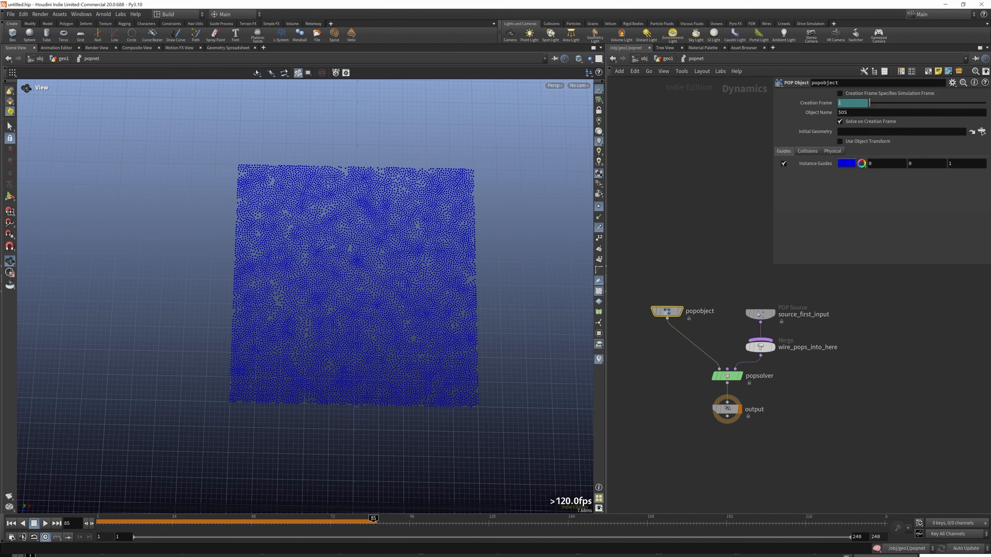
Set source_first_input's Emission Type to All Points and keep its Geometry Source at Use First Context Geometry.
{"action": "left_click", "coordinate": [760, 313]}
{"action": "left_click", "coordinate": [855, 119]}
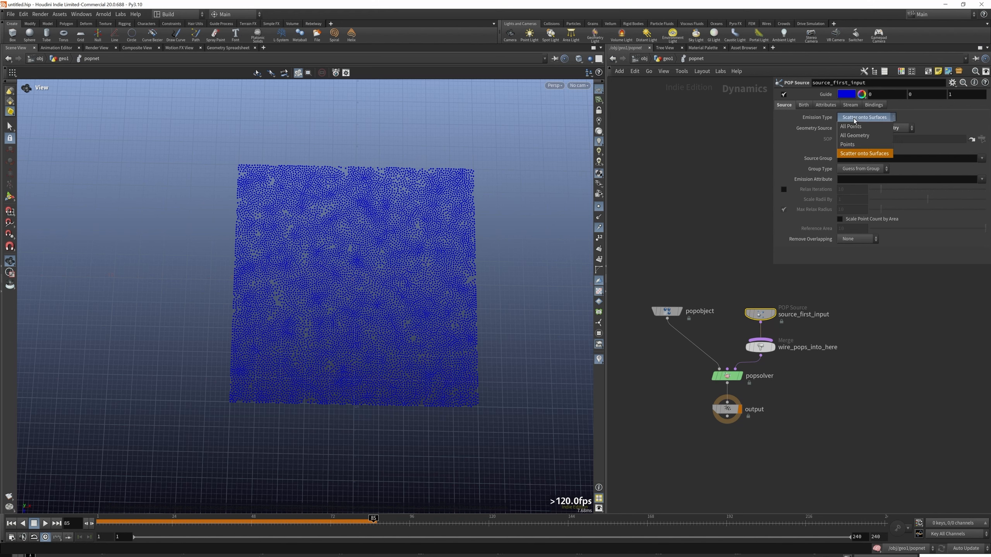
{"action": "left_click", "coordinate": [851, 130]}
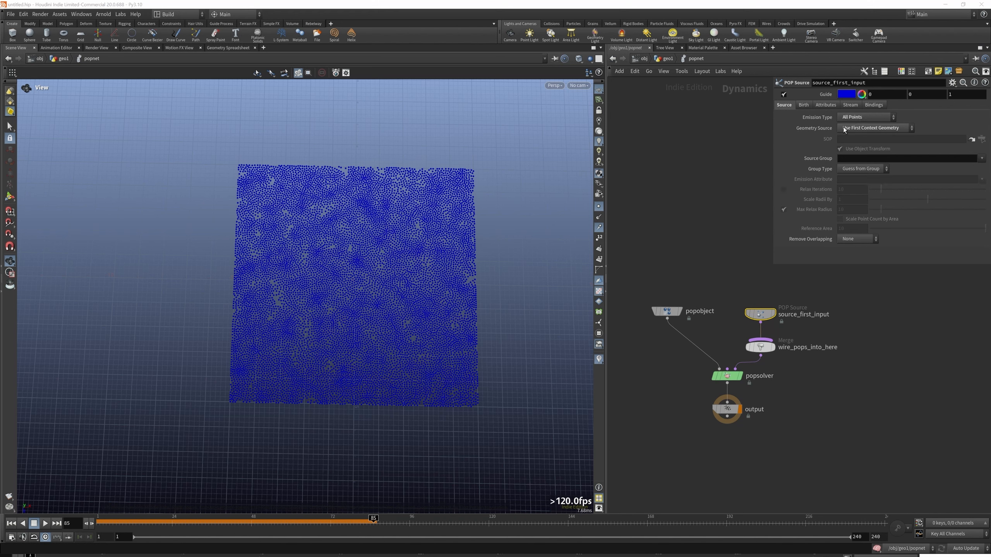
{"action": "left_click", "coordinate": [860, 129]}
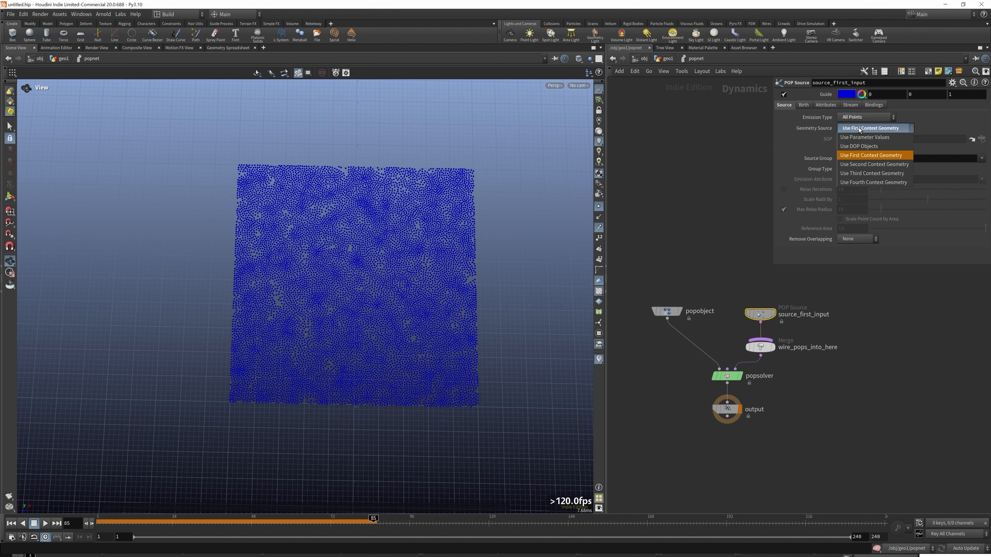
{"action": "left_click", "coordinate": [856, 156]}
Play the particle simulation from the first frame and stop it after a short run.
{"action": "left_click", "coordinate": [11, 523]}
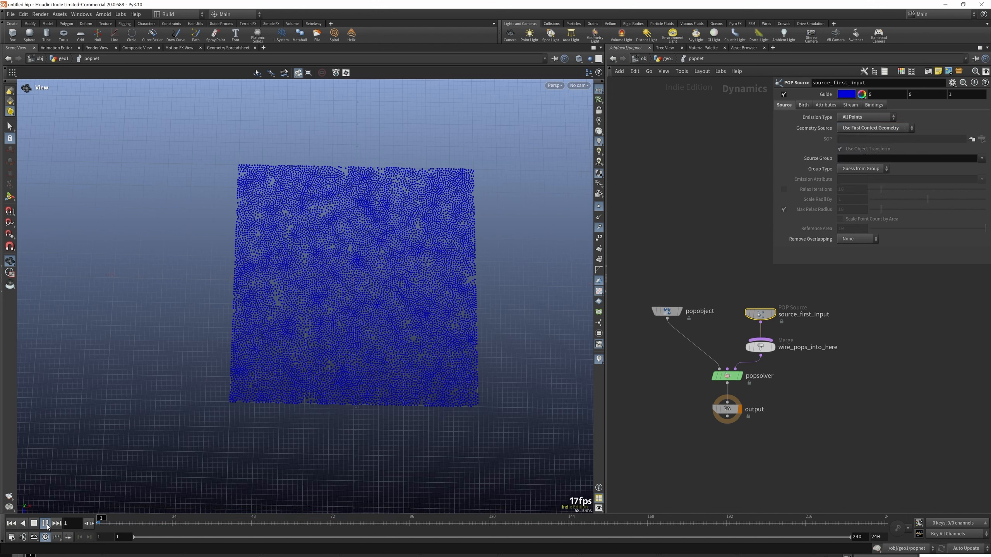
{"action": "left_click", "coordinate": [45, 524]}
{"action": "left_click", "coordinate": [46, 523]}
Set the Life Expectancy of source_first_input's particles to 2.
{"action": "left_click", "coordinate": [804, 104]}
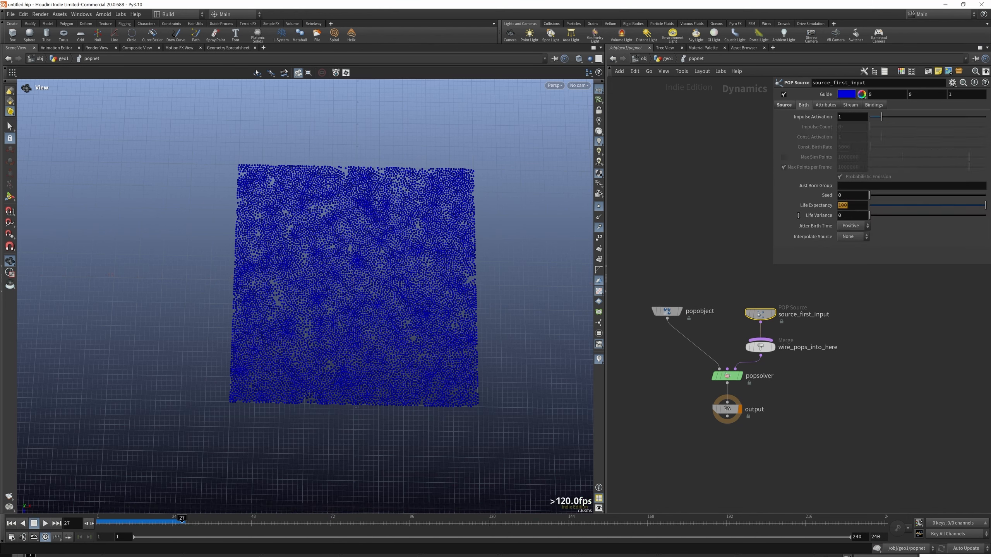
{"action": "left_click", "coordinate": [852, 206]}
{"action": "type", "text": "2"}
{"action": "key", "text": "Return"}
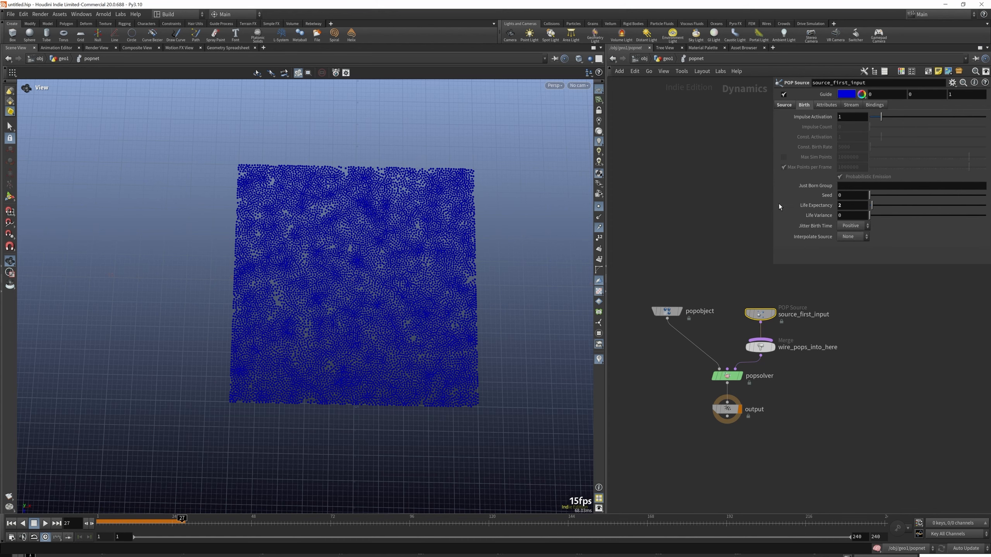
Replay the simulation with the changed particle life from frame 1, stop it and inspect the particles at an angle.
{"action": "left_click", "coordinate": [22, 525]}
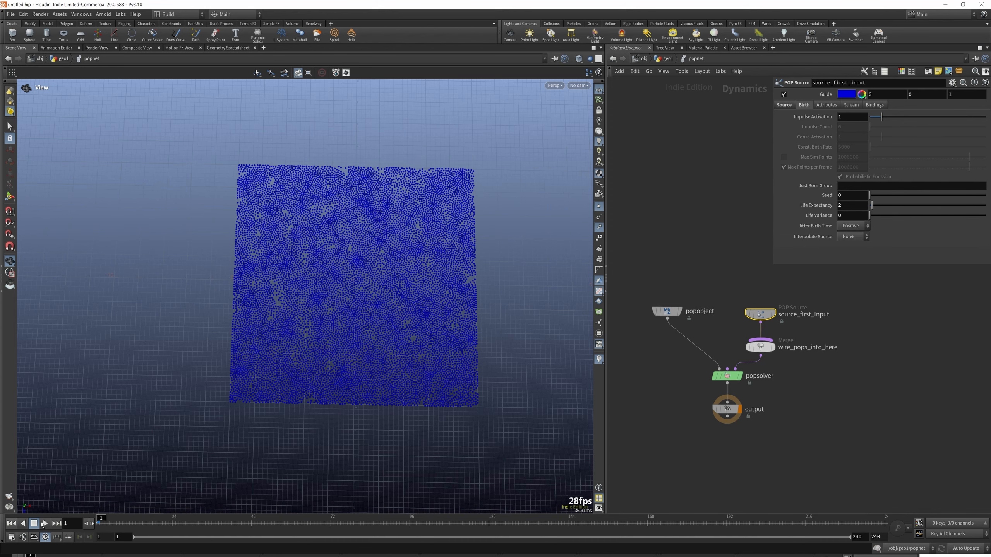
{"action": "left_click", "coordinate": [46, 524]}
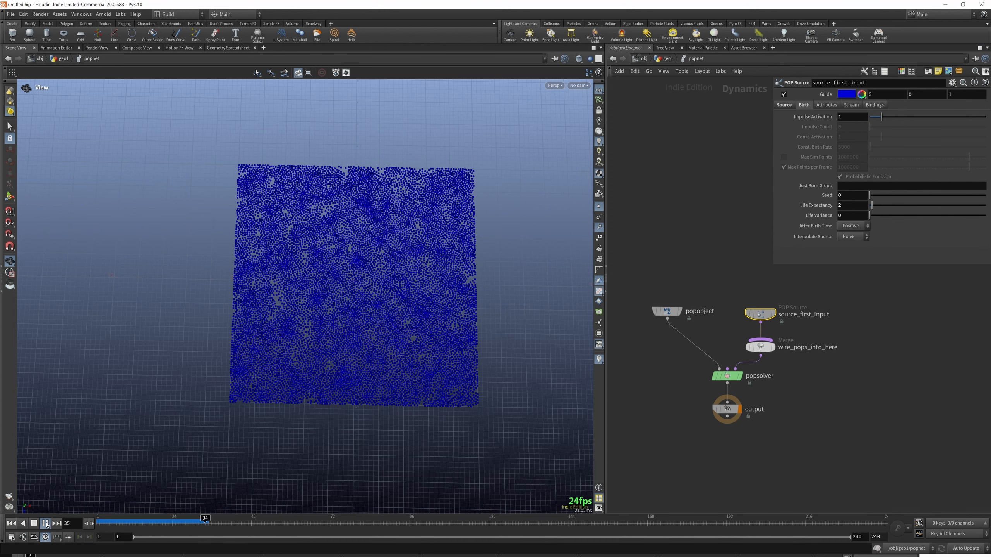
{"action": "left_click", "coordinate": [46, 523]}
{"action": "left_click_drag", "start_coordinate": [316, 292], "coordinate": [363, 273]}
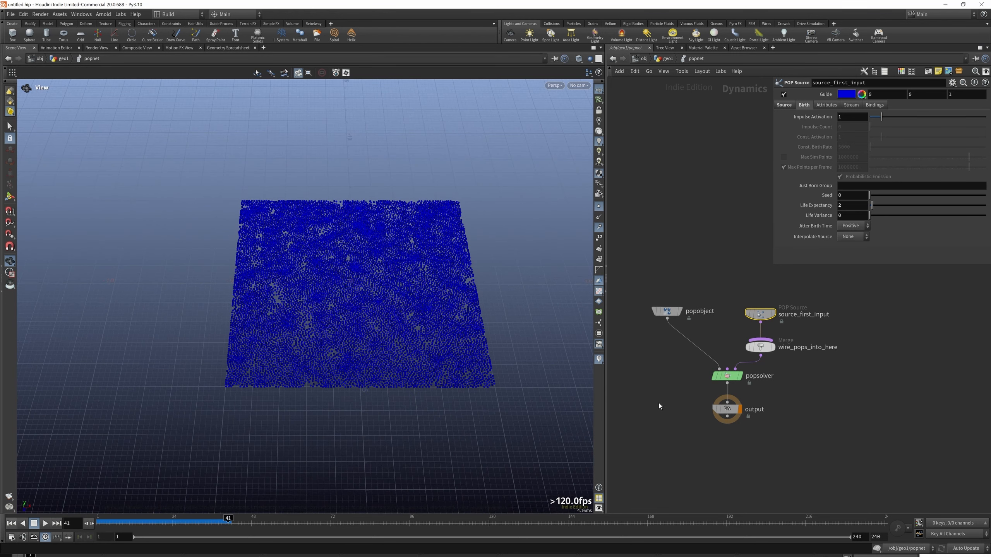
Move the output node further down to open a gap below popsolver.
{"action": "left_click_drag", "start_coordinate": [728, 409], "coordinate": [727, 434]}
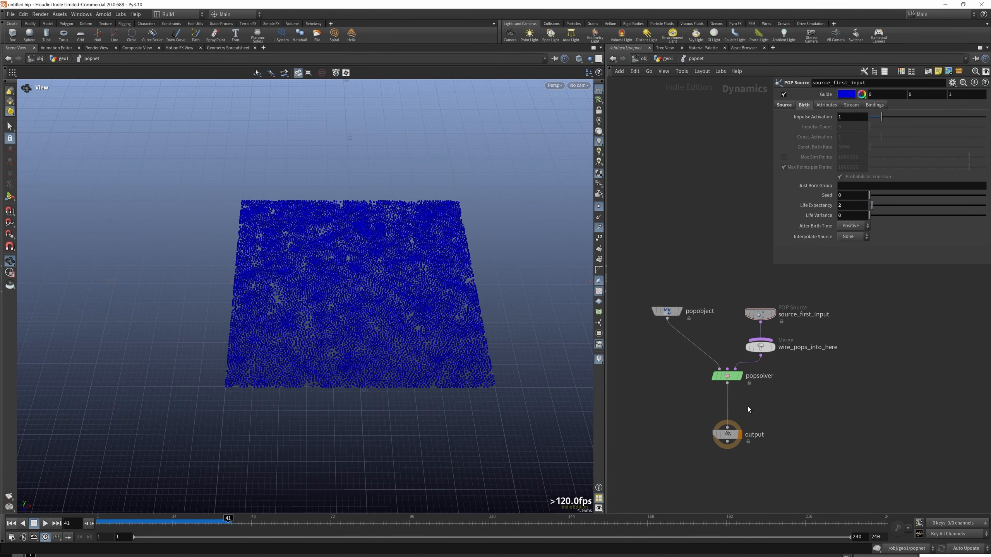
Add a Gravity Force node on the wire between popsolver and output.
{"action": "key", "text": "Tab"}
{"action": "type", "text": "gra"}
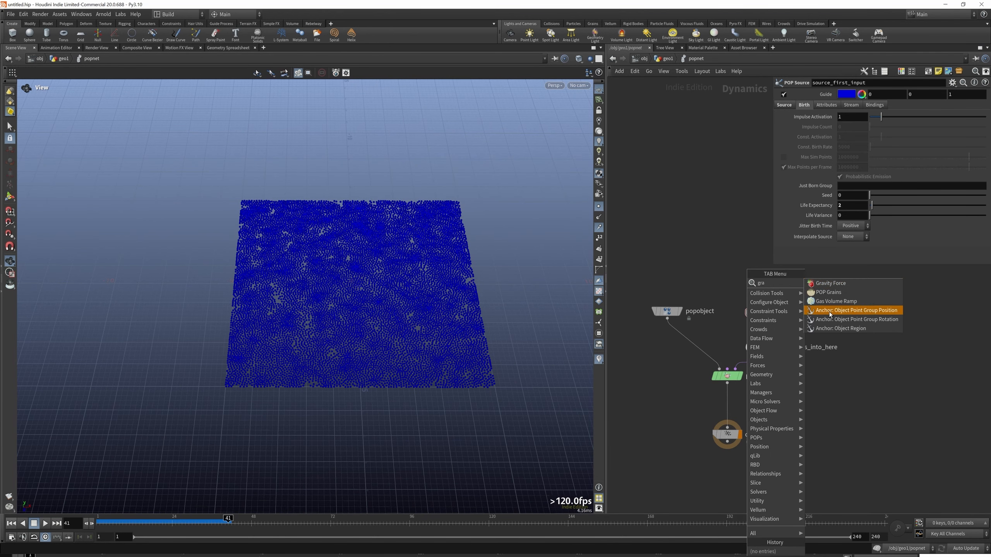
{"action": "left_click", "coordinate": [831, 283]}
{"action": "left_click", "coordinate": [728, 409]}
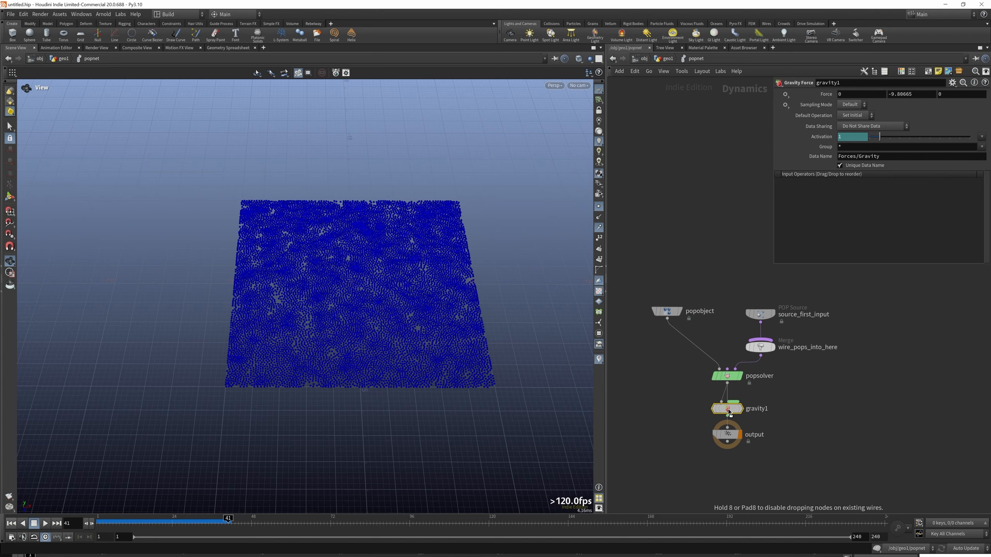
Replay the simulation with gravity from frame 1, stop it and inspect the falling particles from several angles.
{"action": "left_click", "coordinate": [13, 523]}
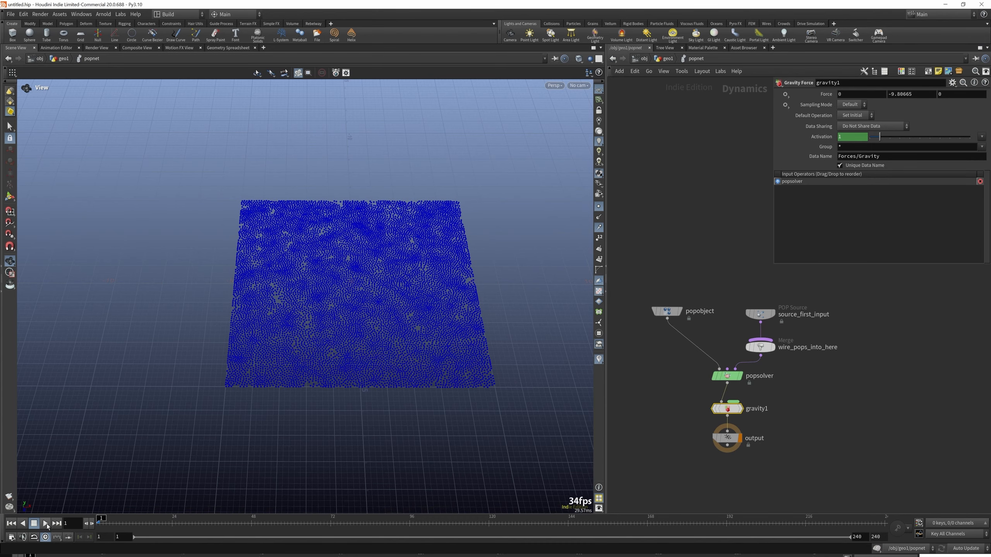
{"action": "left_click", "coordinate": [46, 523]}
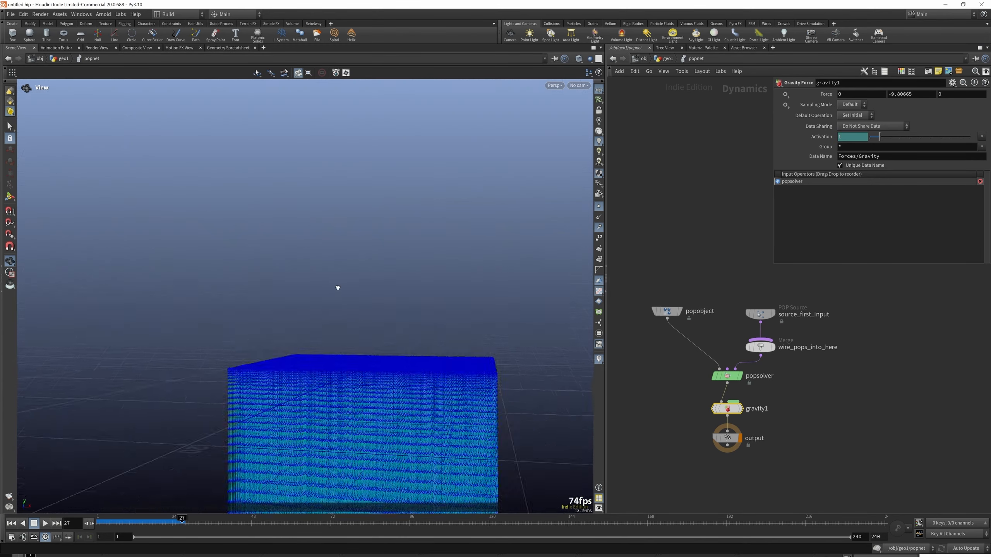
{"action": "left_click_drag", "start_coordinate": [338, 287], "coordinate": [365, 334]}
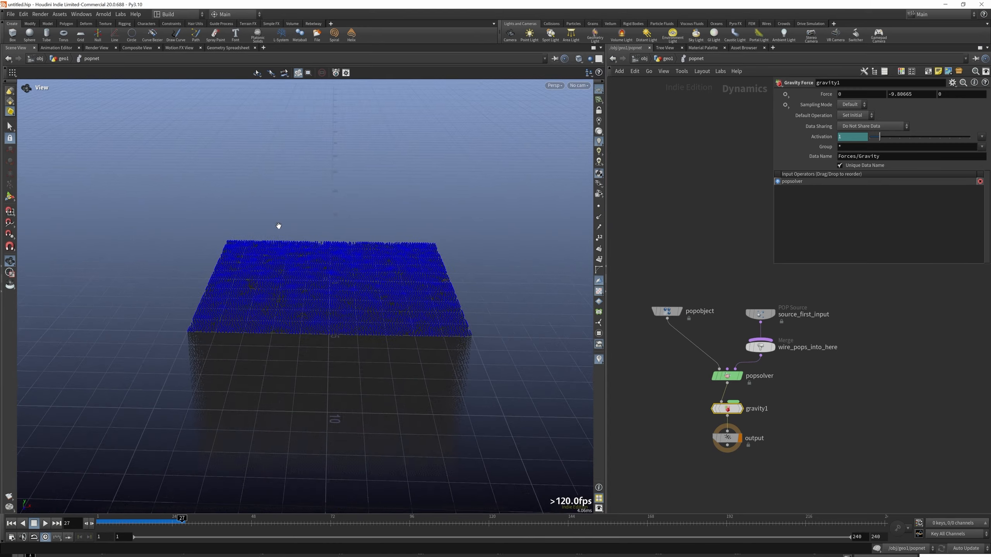
{"action": "left_click_drag", "start_coordinate": [277, 226], "coordinate": [384, 333]}
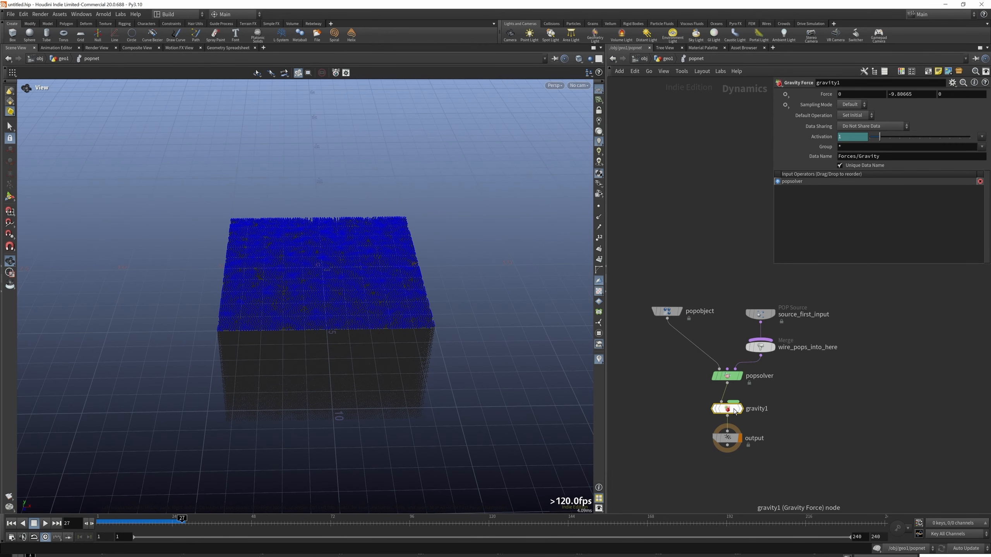
Move source_first_input and wire_pops_into_here further up and line gravity1 up between popsolver and output.
{"action": "mouse_move", "coordinate": [733, 410]}
{"action": "mouse_move", "coordinate": [732, 411]}
{"action": "left_mouse_down"}
{"action": "mouse_move", "coordinate": [757, 410]}
{"action": "mouse_move", "coordinate": [737, 410]}
{"action": "left_mouse_up"}
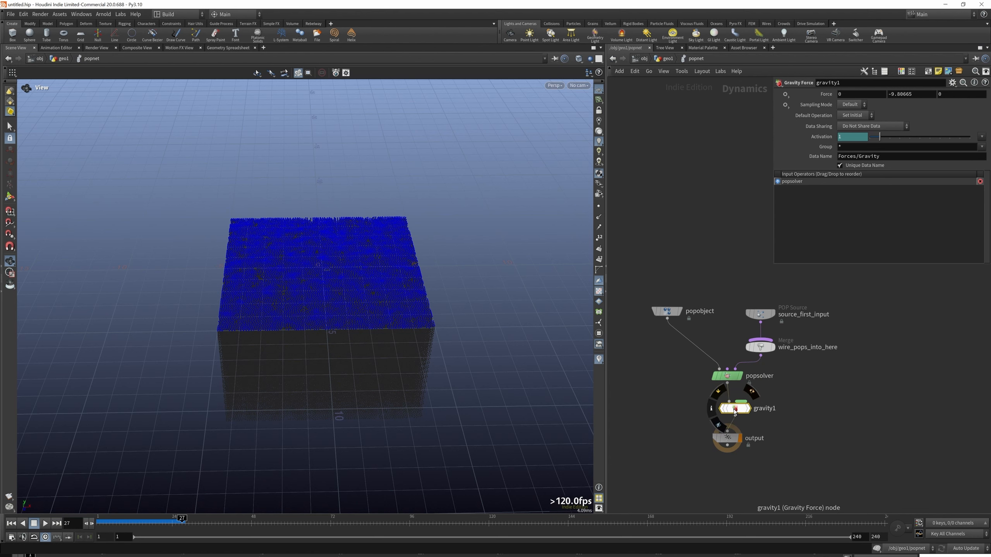
{"action": "left_click_drag", "start_coordinate": [734, 409], "coordinate": [734, 409]}
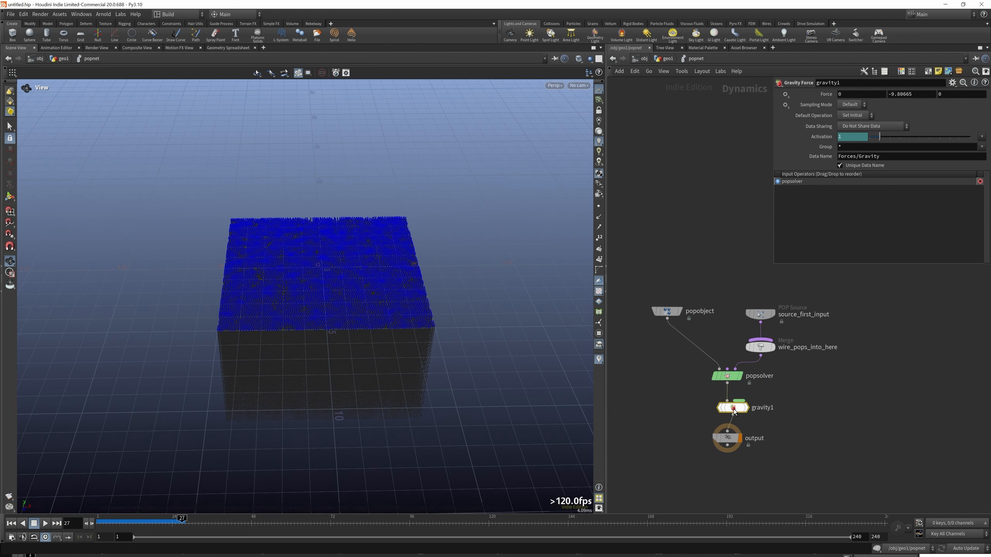
{"action": "left_click_drag", "start_coordinate": [774, 317], "coordinate": [770, 282]}
{"action": "left_click_drag", "start_coordinate": [769, 356], "coordinate": [764, 327]}
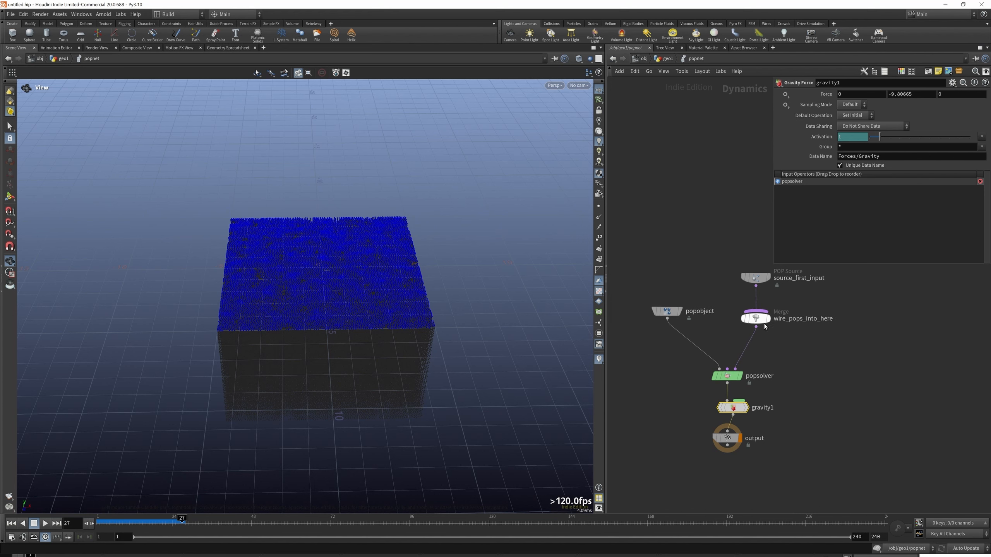
{"action": "left_click_drag", "start_coordinate": [733, 409], "coordinate": [728, 411]}
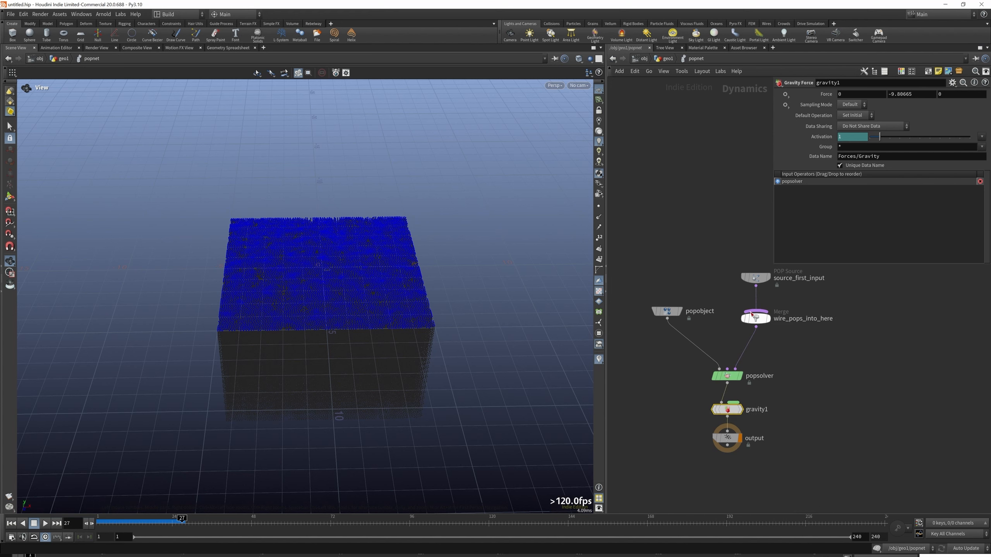
Leave popnet for the object level and open the geo1 network.
{"action": "left_click", "coordinate": [642, 59]}
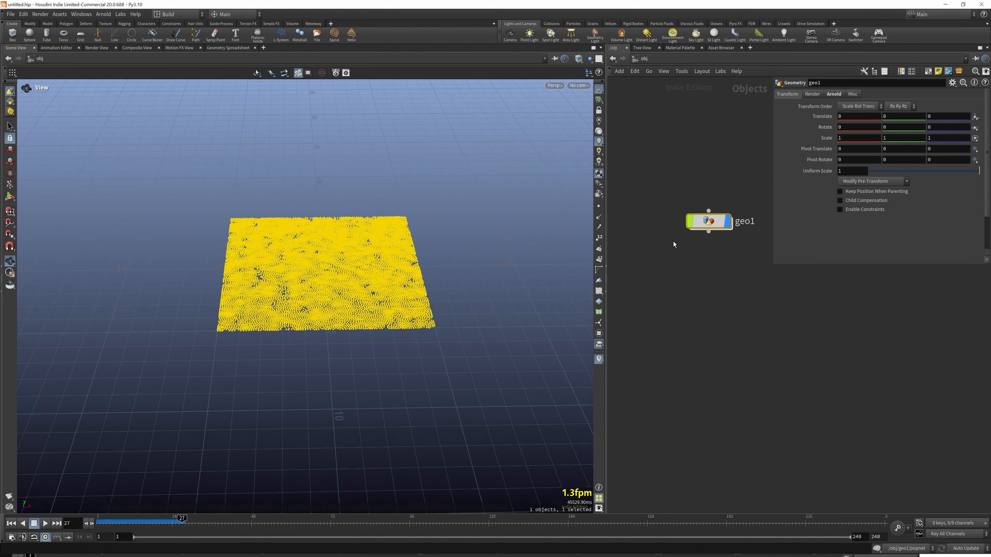
{"action": "scroll", "coordinate": [732, 278], "scroll_direction": "down", "scroll_amount": 5}
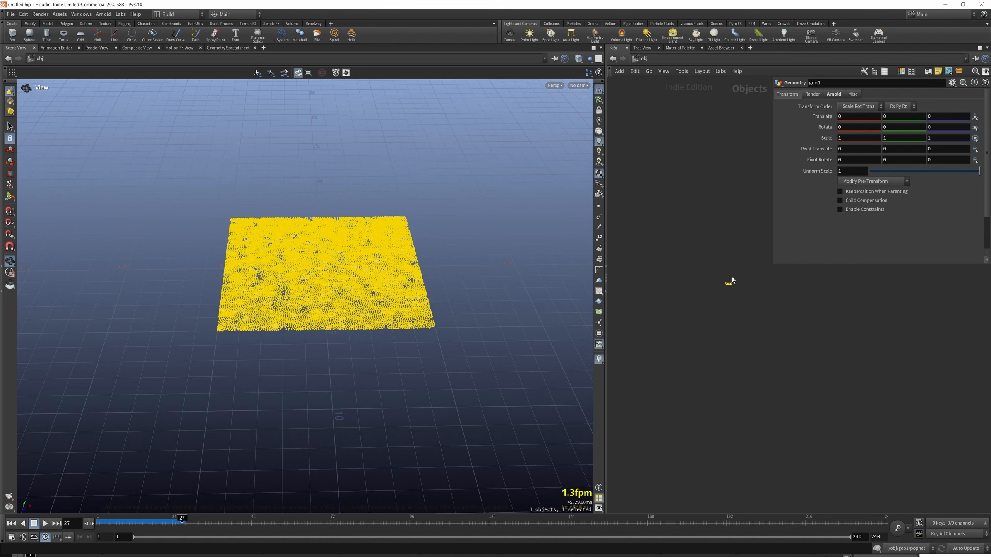
{"action": "scroll", "coordinate": [731, 277], "scroll_direction": "up", "scroll_amount": 5}
{"action": "double_click", "coordinate": [724, 294]}
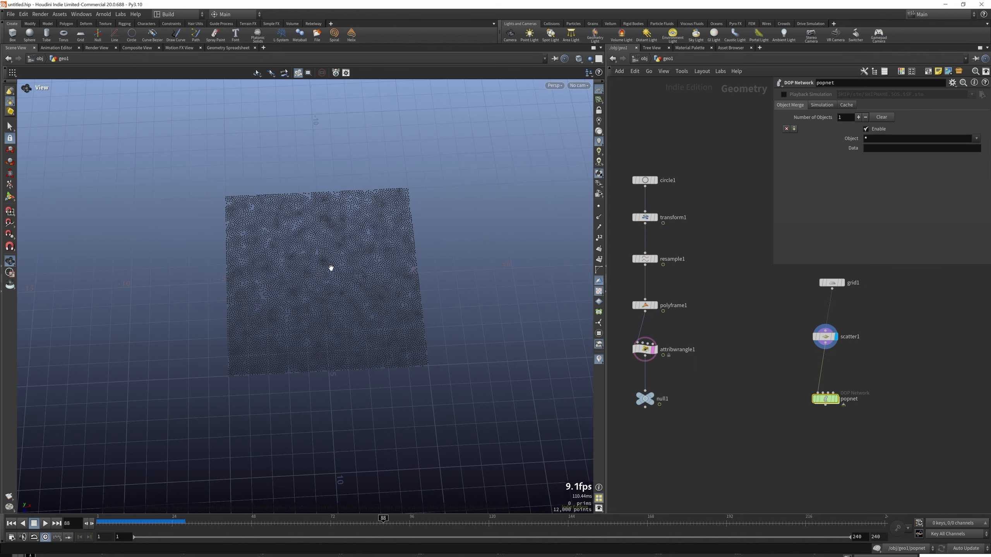
Display resample1 and polyframe1 in turn, check polyframe1's point attributes in its node info, and scrub the timeline to frame 94.
{"action": "left_click", "coordinate": [656, 259]}
{"action": "left_click", "coordinate": [645, 259]}
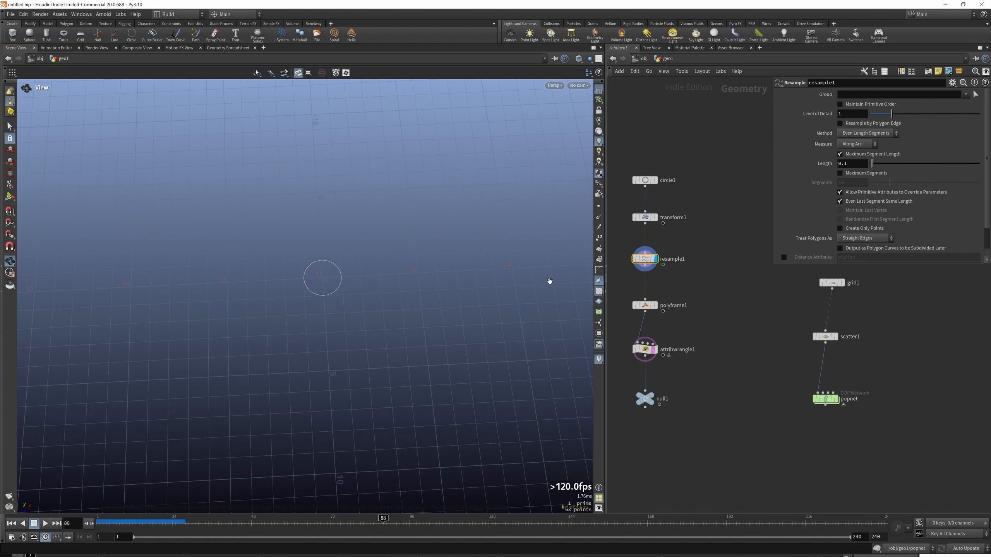
{"action": "left_click", "coordinate": [626, 259]}
{"action": "mouse_move", "coordinate": [654, 308]}
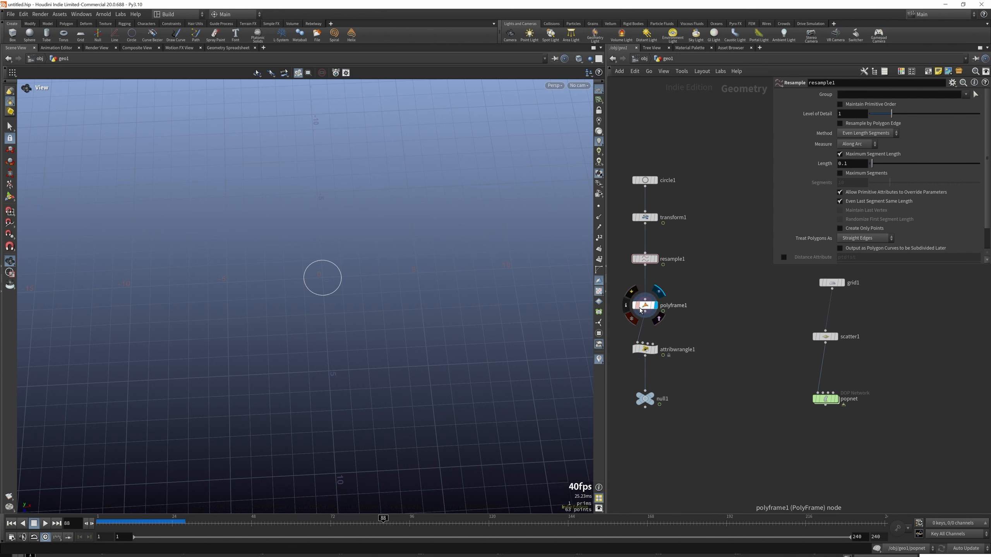
{"action": "left_click", "coordinate": [626, 305]}
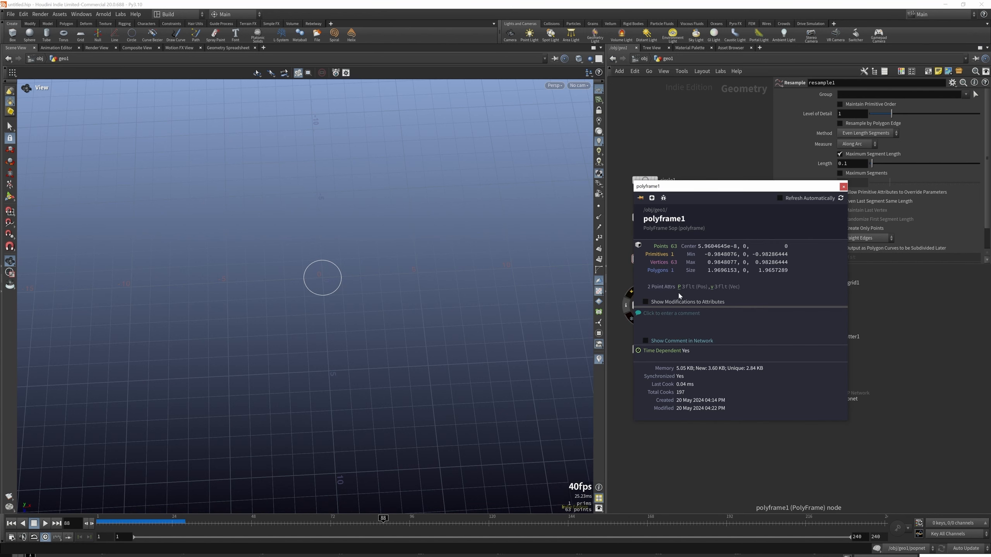
{"action": "left_click", "coordinate": [711, 287]}
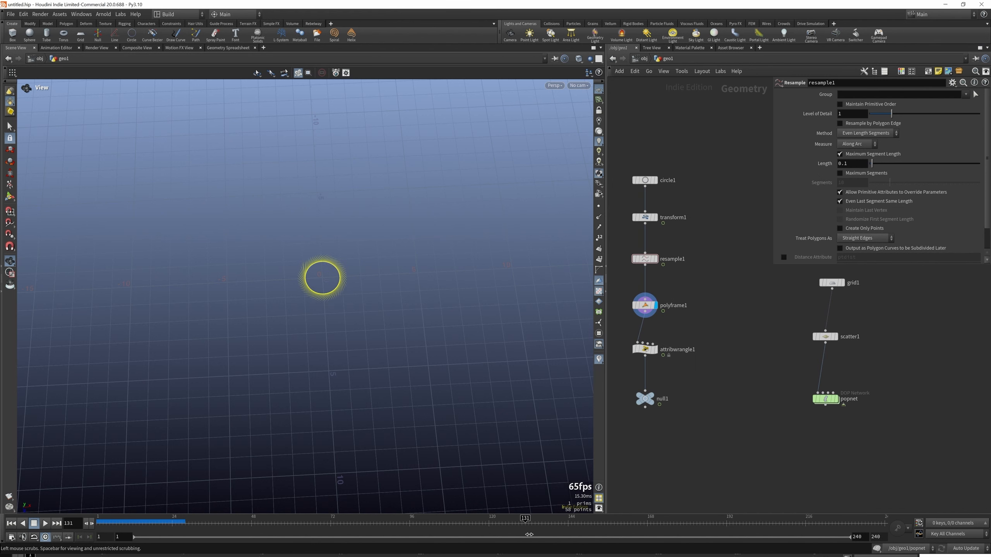
{"action": "left_click_drag", "start_coordinate": [490, 539], "coordinate": [403, 525]}
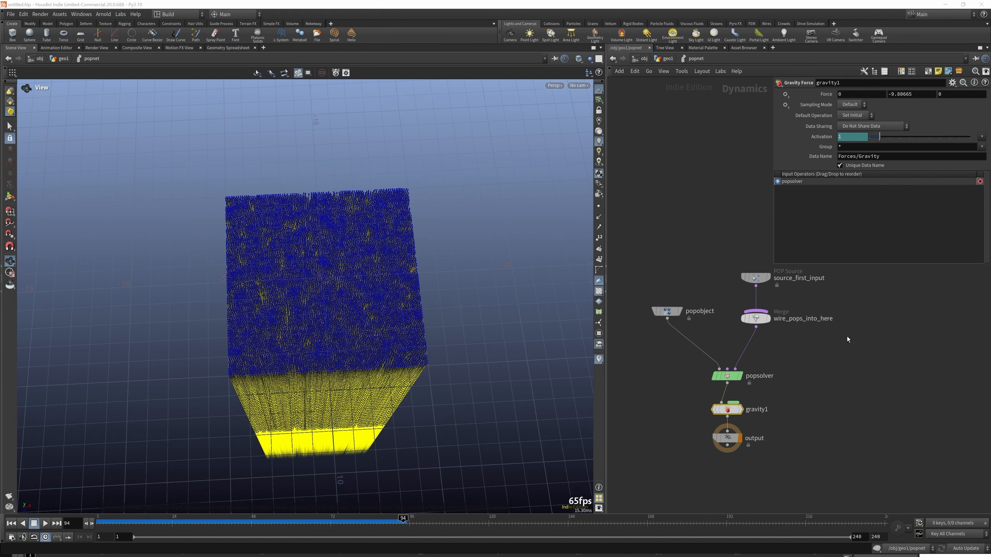
Inspect the popnet particles from another angle, return to geo1 and look over its two node chains.
{"action": "left_click_drag", "start_coordinate": [325, 319], "coordinate": [362, 278]}
{"action": "left_click", "coordinate": [660, 60]}
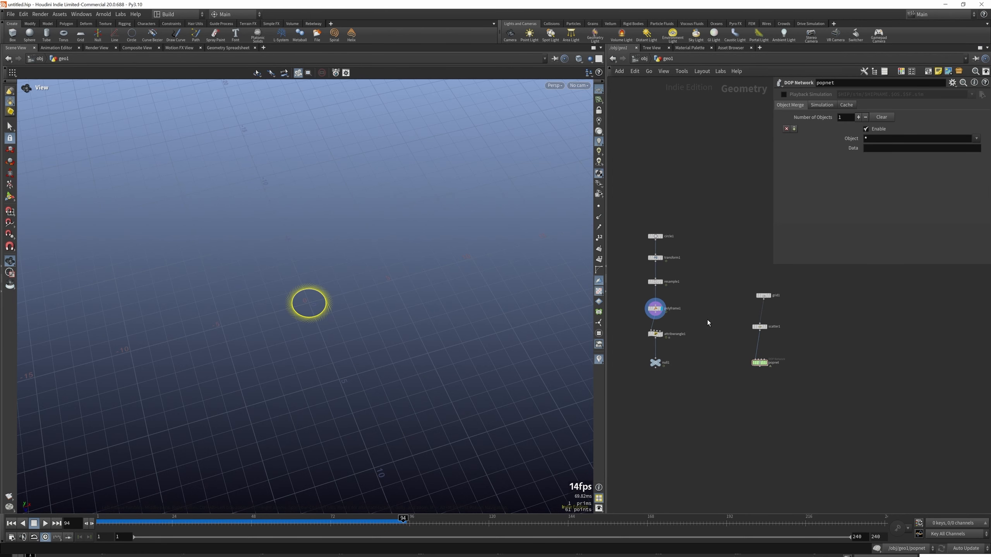
{"action": "scroll", "coordinate": [708, 322], "scroll_direction": "up", "scroll_amount": 2}
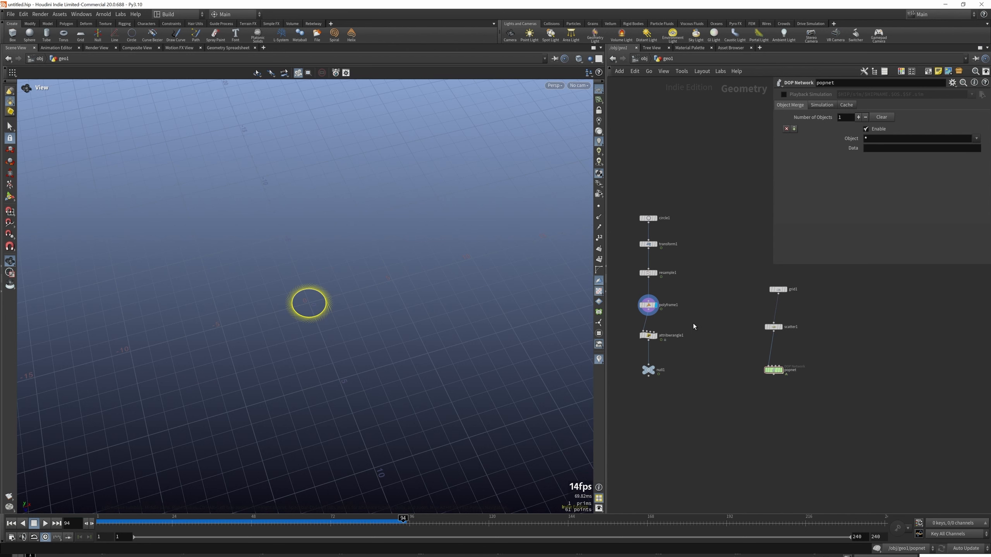
{"action": "scroll", "coordinate": [726, 328], "scroll_direction": "down", "scroll_amount": 4}
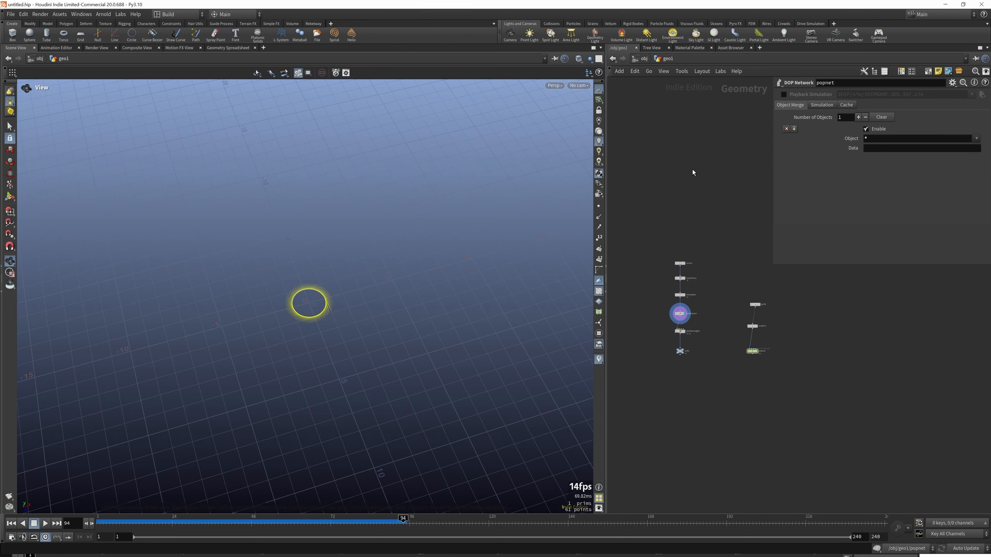
Add a second Grid node in empty space above the circle1 chain and display it.
{"action": "key", "text": "Tab"}
{"action": "type", "text": "g"}
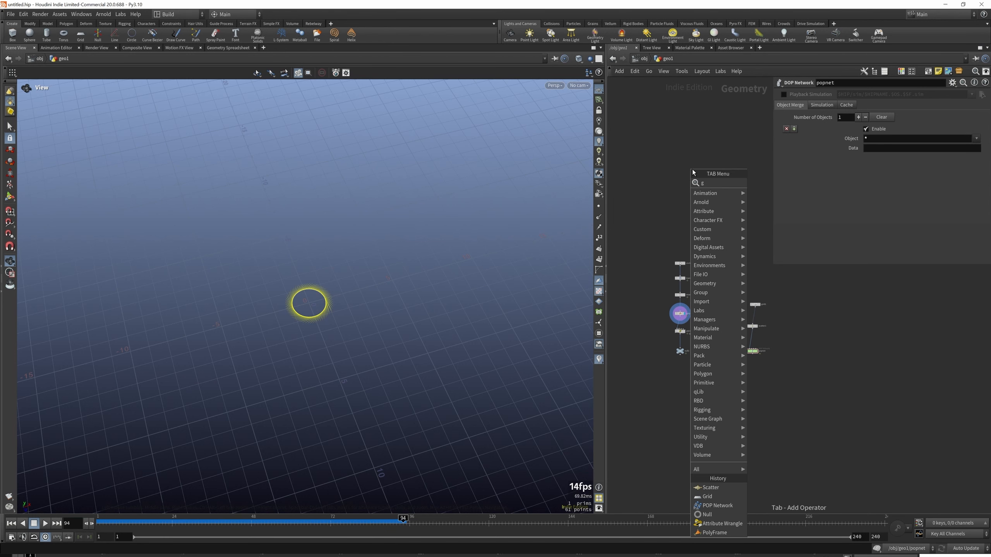
{"action": "type", "text": "ro"}
{"action": "key", "text": "BackSpace"}
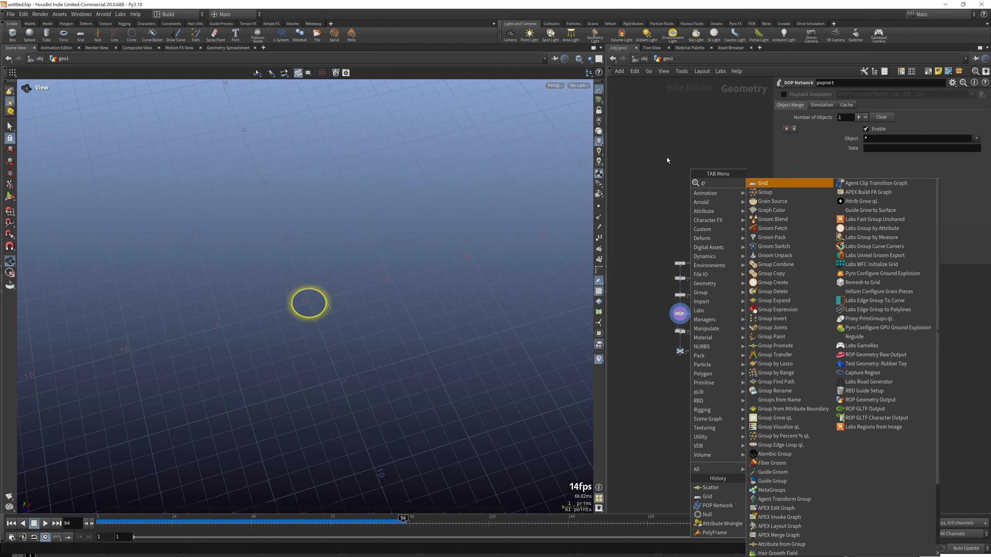
{"action": "key", "text": "Return"}
{"action": "left_click", "coordinate": [678, 157]}
{"action": "scroll", "coordinate": [673, 160], "scroll_direction": "up", "scroll_amount": 4}
{"action": "left_click", "coordinate": [696, 153]}
Connect a Color node below grid2, display it and set its color to black (0, 0, 0).
{"action": "key", "text": "Tab"}
{"action": "type", "text": "col"}
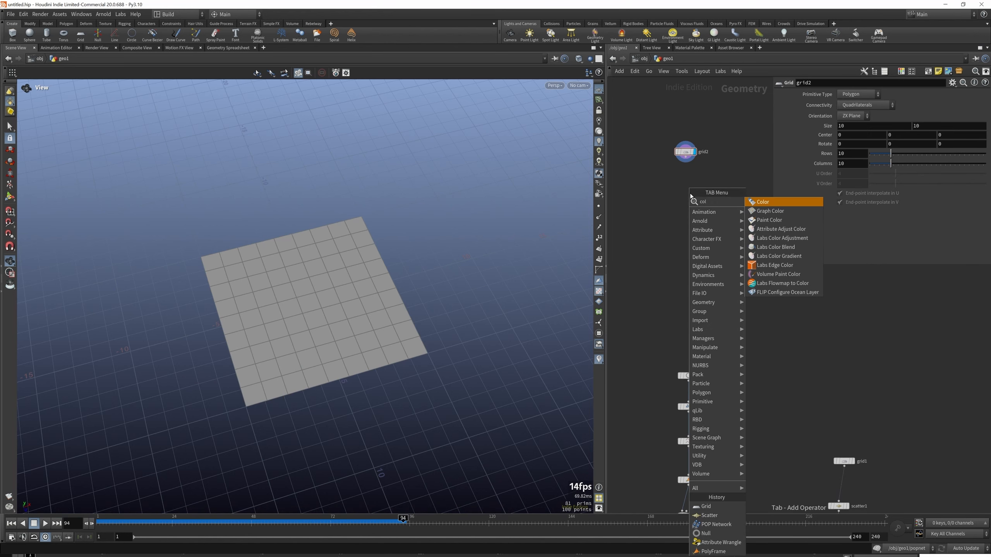
{"action": "left_click", "coordinate": [773, 201]}
{"action": "left_click", "coordinate": [689, 184]}
{"action": "left_click_drag", "start_coordinate": [689, 181], "coordinate": [685, 156]}
{"action": "left_click", "coordinate": [697, 185]}
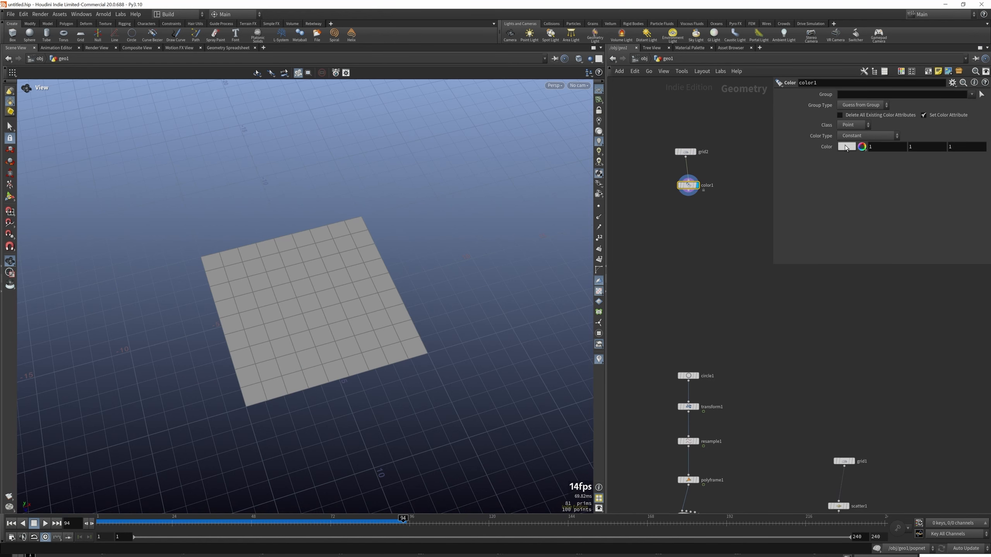
{"action": "left_click", "coordinate": [847, 147]}
{"action": "left_click", "coordinate": [835, 126]}
{"action": "left_click", "coordinate": [961, 59]}
{"action": "scroll", "coordinate": [711, 224], "scroll_direction": "down", "scroll_amount": 3}
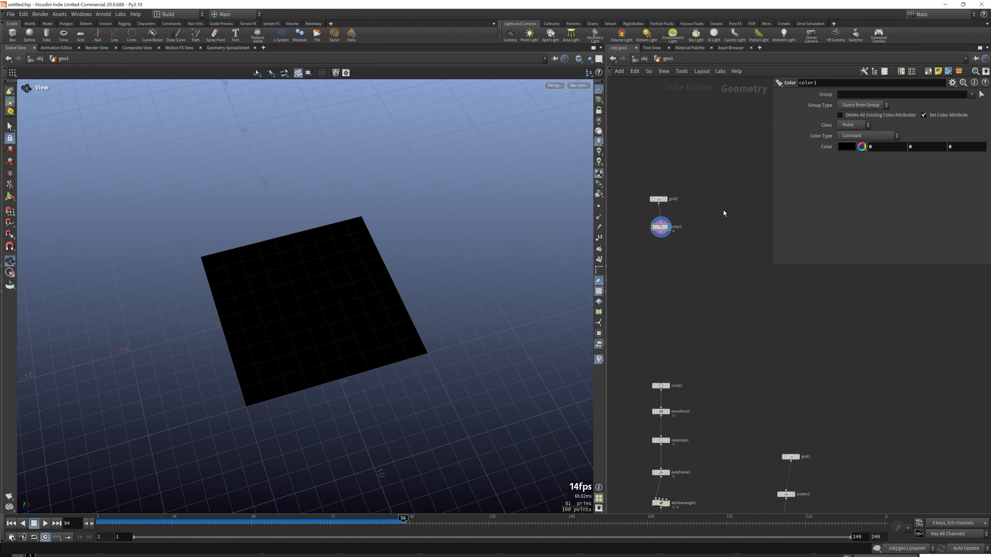
Place a copy of the circle1 and transform1 nodes beside the grid2 chain.
{"action": "key", "text": "Tab"}
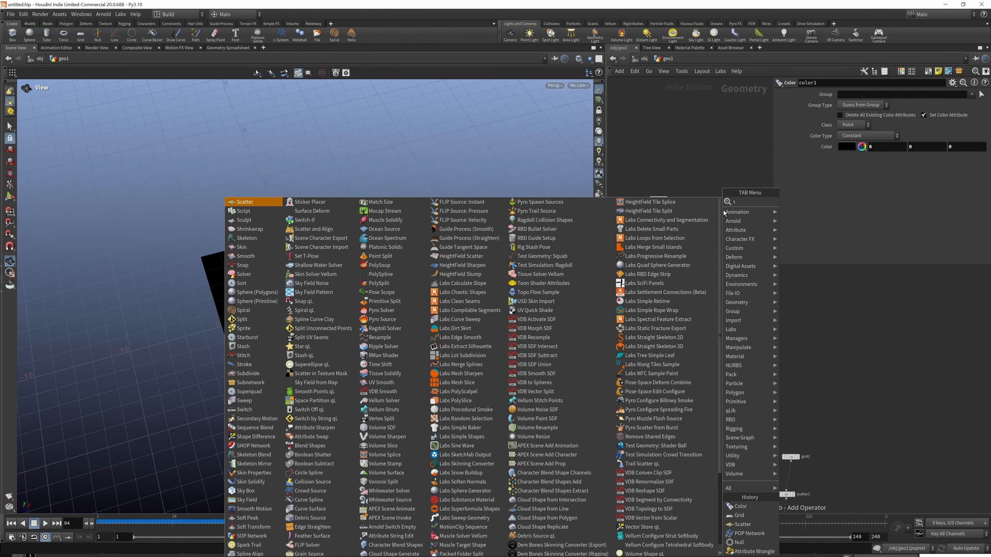
{"action": "key", "text": "Escape"}
{"action": "left_click_drag", "start_coordinate": [666, 369], "coordinate": [723, 181]}
{"action": "scroll", "coordinate": [730, 219], "scroll_direction": "up", "scroll_amount": 4}
Attach a Color node to transform2, set it to red (1, 0, 0) and display the colored circle.
{"action": "left_click", "coordinate": [724, 248]}
{"action": "key", "text": "Tab"}
{"action": "type", "text": "color"}
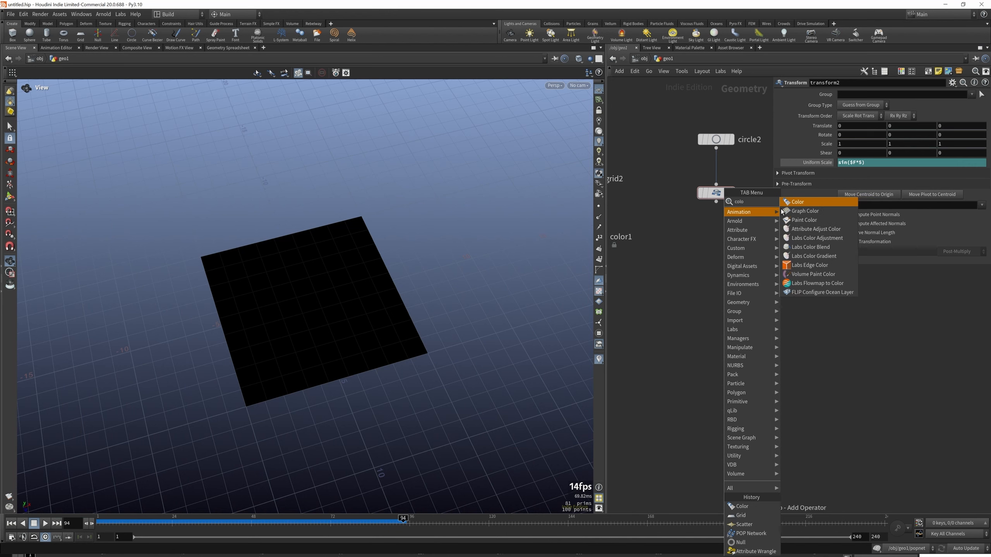
{"action": "key", "text": "Return"}
{"action": "left_click", "coordinate": [711, 240]}
{"action": "left_click", "coordinate": [846, 146]}
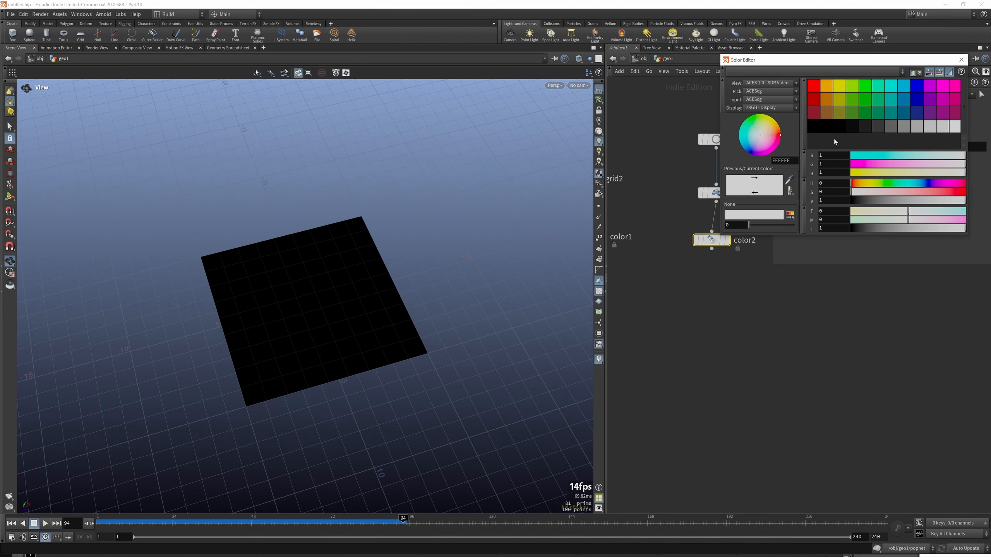
{"action": "left_click", "coordinate": [818, 91]}
{"action": "scroll", "coordinate": [757, 277], "scroll_direction": "down", "scroll_amount": 2}
{"action": "left_click", "coordinate": [754, 274]}
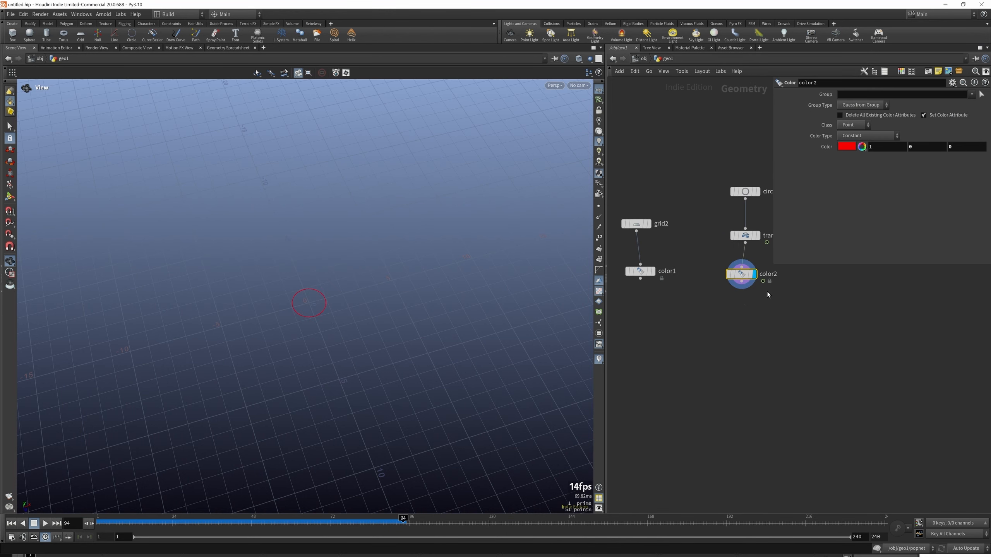
Add an Attribute Transfer node with color1 as first input and color2 as second input, and display it.
{"action": "key", "text": "Tab"}
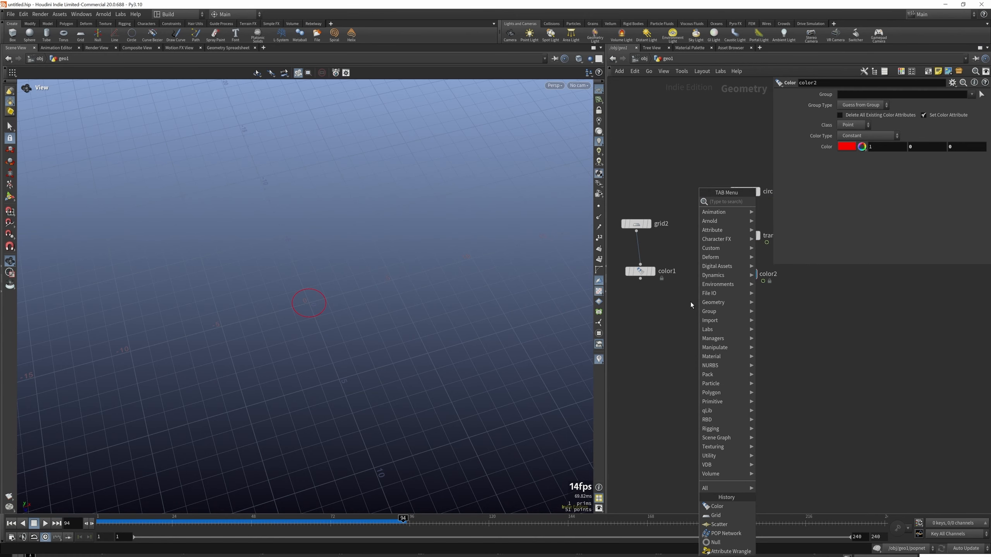
{"action": "type", "text": "attran"}
{"action": "left_click", "coordinate": [770, 203]}
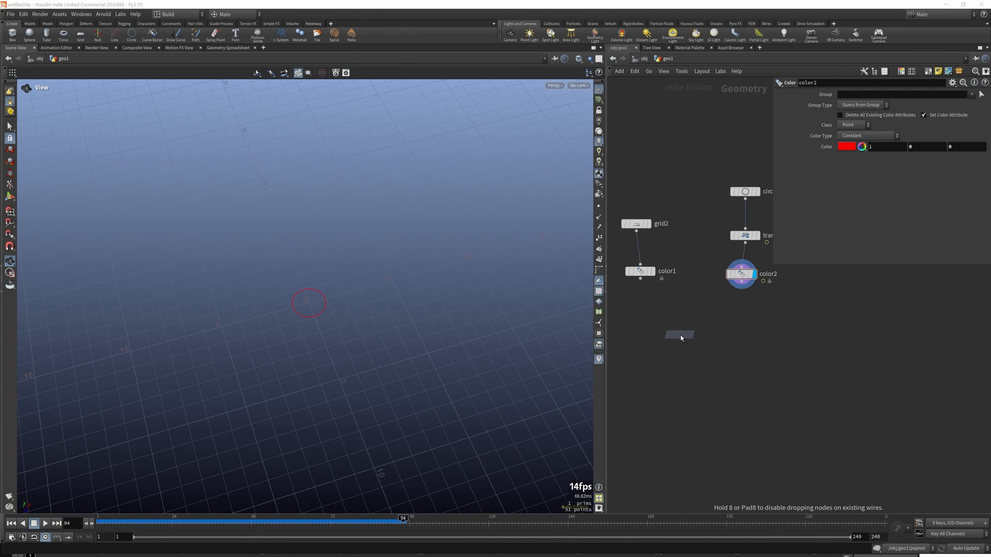
{"action": "left_click", "coordinate": [680, 335]}
{"action": "left_click", "coordinate": [673, 328]}
{"action": "left_click", "coordinate": [641, 279]}
{"action": "left_click", "coordinate": [685, 328]}
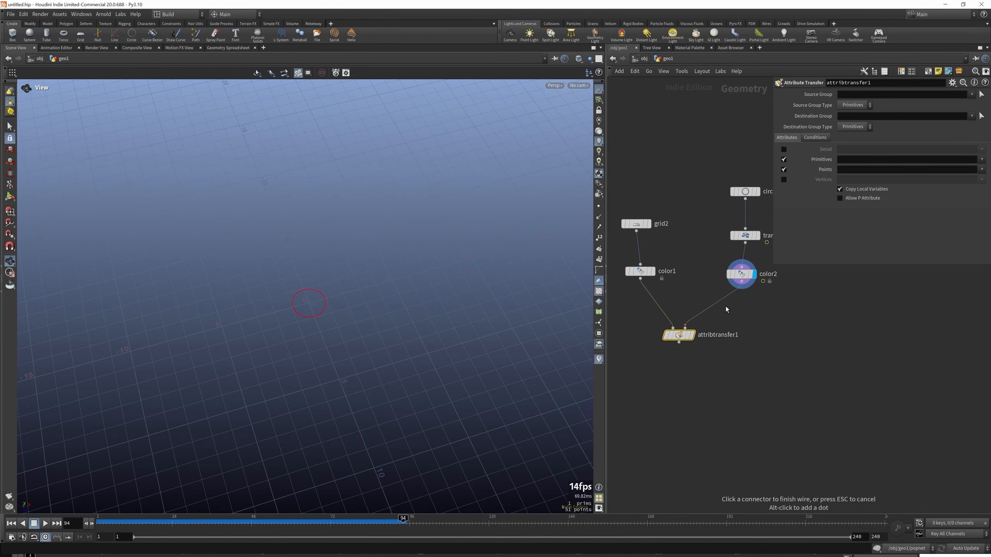
{"action": "left_click", "coordinate": [740, 282]}
{"action": "left_click", "coordinate": [696, 336]}
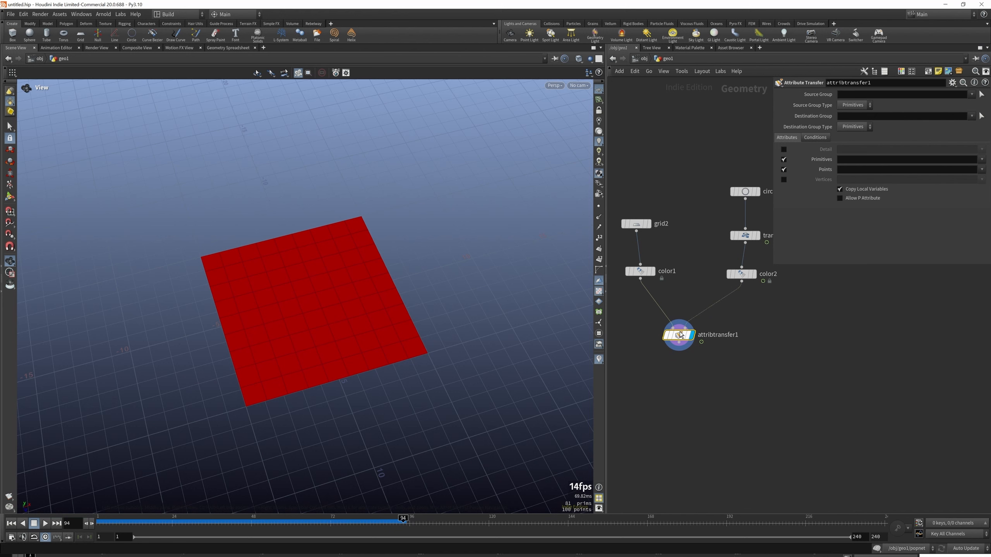
Set the arc type of circle2 to Closed and increase the resolution of grid2 to 2,500 points.
{"action": "left_click", "coordinate": [814, 137]}
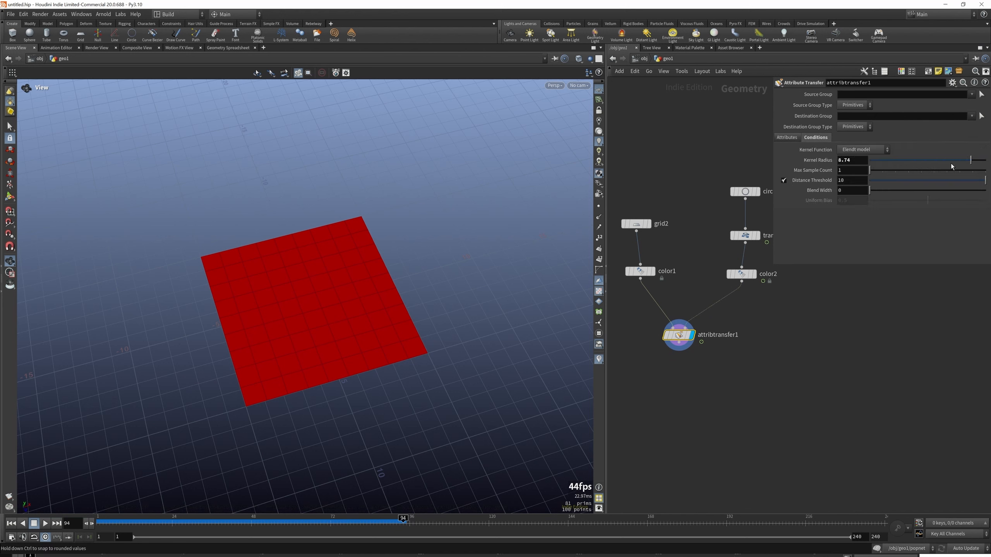
{"action": "left_click", "coordinate": [745, 191]}
{"action": "left_click", "coordinate": [854, 173]}
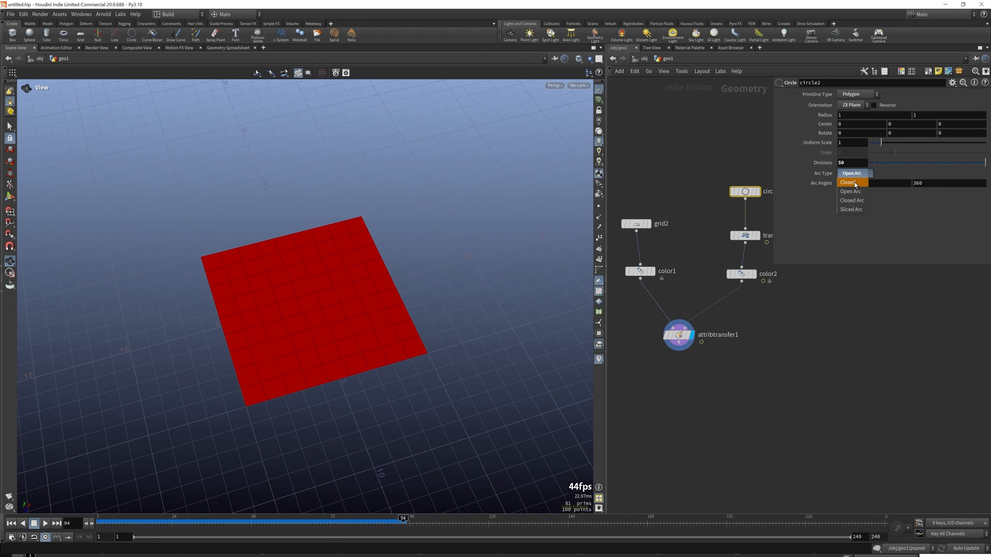
{"action": "left_click", "coordinate": [636, 224]}
{"action": "mouse_move", "coordinate": [890, 154]}
{"action": "left_mouse_down"}
{"action": "mouse_move", "coordinate": [986, 155]}
{"action": "mouse_move", "coordinate": [987, 165]}
{"action": "mouse_move", "coordinate": [887, 167]}
{"action": "left_mouse_up"}
On attribtransfer1, set the kernel radius to 10 and lower the distance threshold to 0.51.
{"action": "left_click", "coordinate": [679, 335]}
{"action": "left_click", "coordinate": [857, 150]}
{"action": "left_click", "coordinate": [858, 150]}
{"action": "left_click_drag", "start_coordinate": [980, 182], "coordinate": [987, 159]}
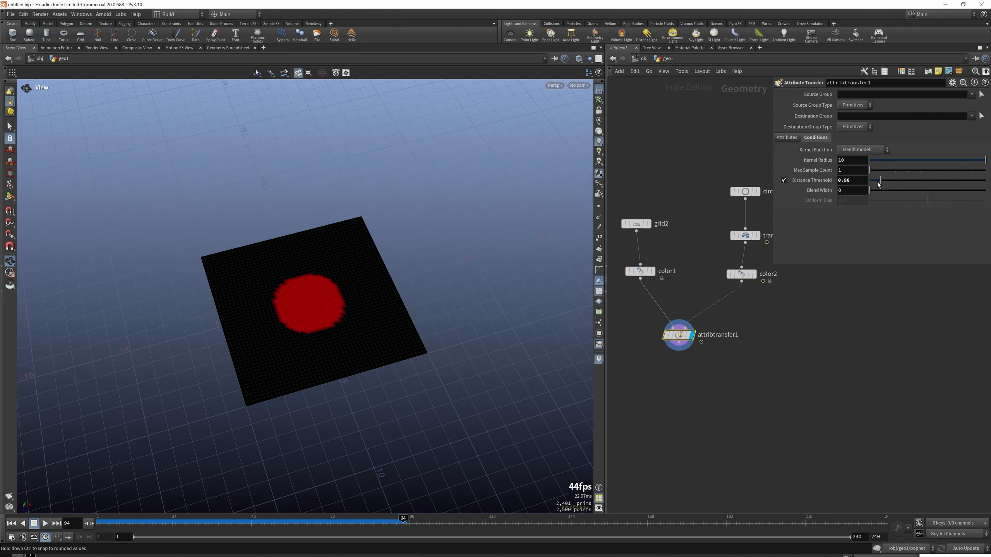
{"action": "mouse_move", "coordinate": [879, 184]}
{"action": "left_mouse_down"}
{"action": "mouse_move", "coordinate": [895, 184]}
{"action": "mouse_move", "coordinate": [871, 183]}
{"action": "mouse_move", "coordinate": [892, 192]}
{"action": "mouse_move", "coordinate": [869, 192]}
{"action": "mouse_move", "coordinate": [893, 191]}
{"action": "mouse_move", "coordinate": [873, 191]}
{"action": "mouse_move", "coordinate": [897, 181]}
{"action": "mouse_move", "coordinate": [873, 192]}
{"action": "left_mouse_up"}
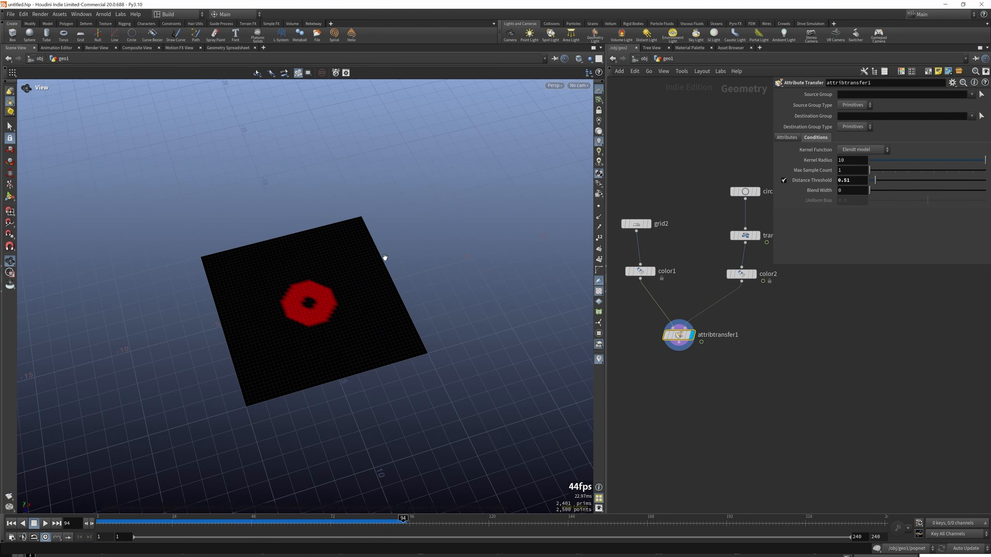
Reduce the distance threshold of attribtransfer1 to 0.4 to narrow the red ring on the grid.
{"action": "scroll", "coordinate": [319, 297], "scroll_direction": "up", "scroll_amount": 8}
{"action": "left_click_drag", "start_coordinate": [318, 297], "coordinate": [306, 252]}
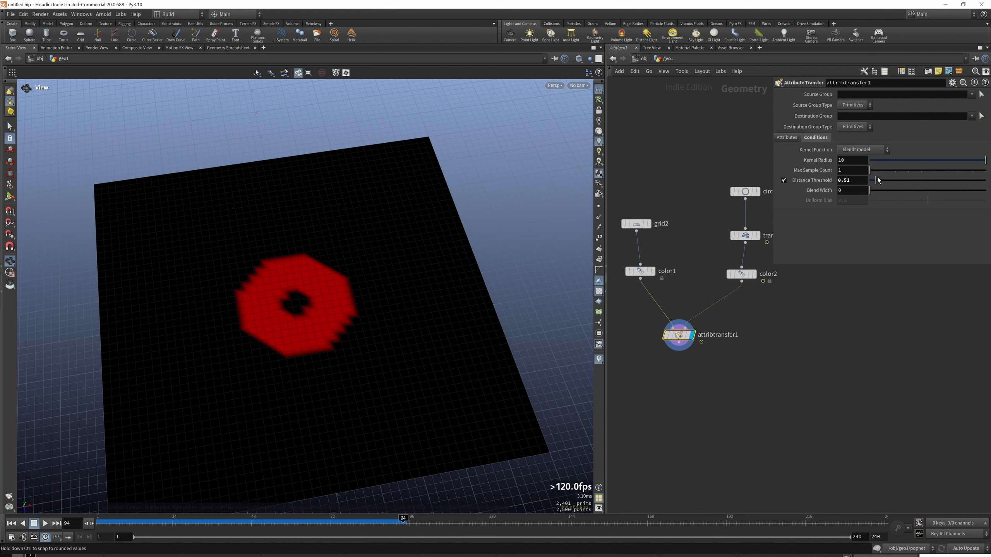
{"action": "mouse_move", "coordinate": [876, 180]}
{"action": "left_mouse_down"}
{"action": "mouse_move", "coordinate": [894, 185]}
{"action": "mouse_move", "coordinate": [881, 184]}
{"action": "left_mouse_up"}
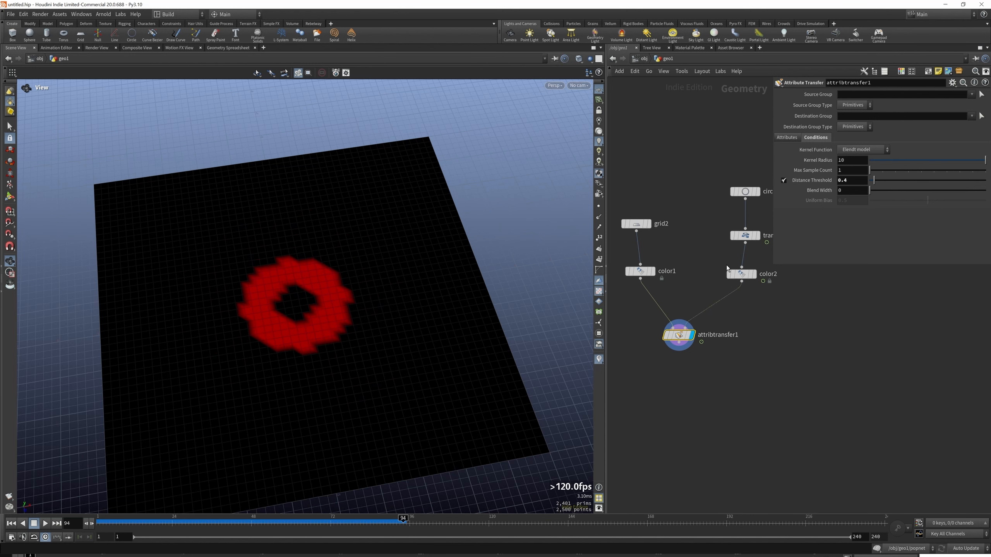
Check the circle2 and color2 settings, and set the distance threshold of attribtransfer1 to 0.93.
{"action": "left_click", "coordinate": [745, 192]}
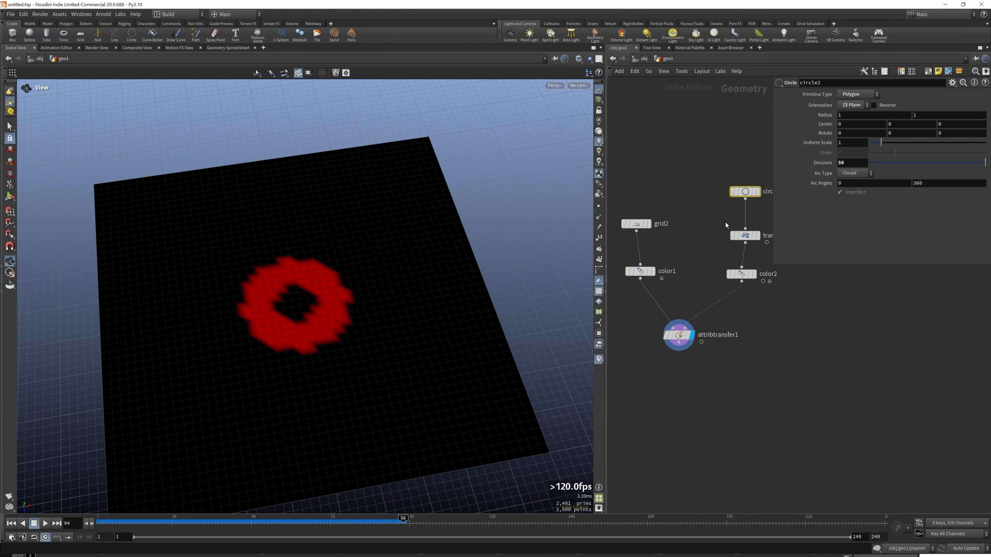
{"action": "left_click", "coordinate": [742, 274]}
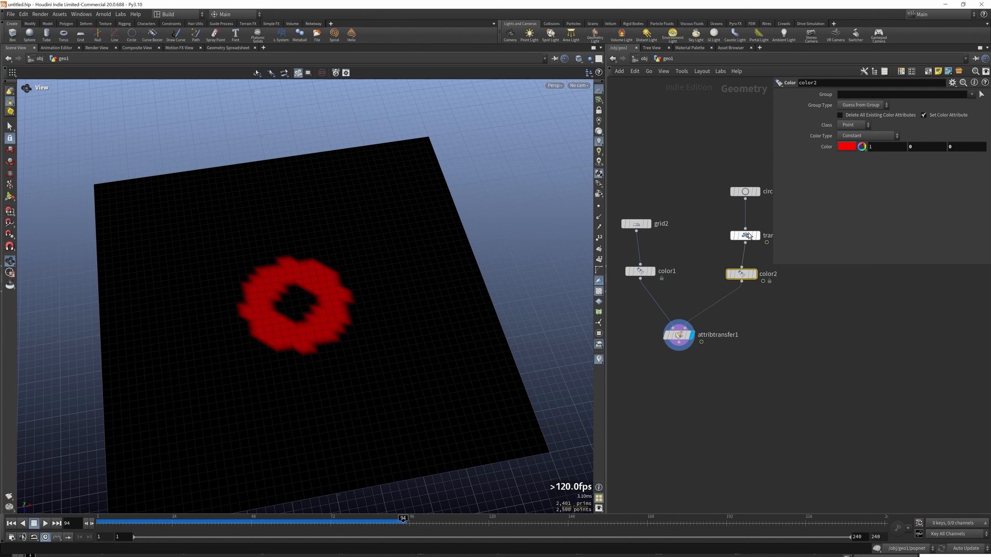
{"action": "left_click", "coordinate": [678, 335]}
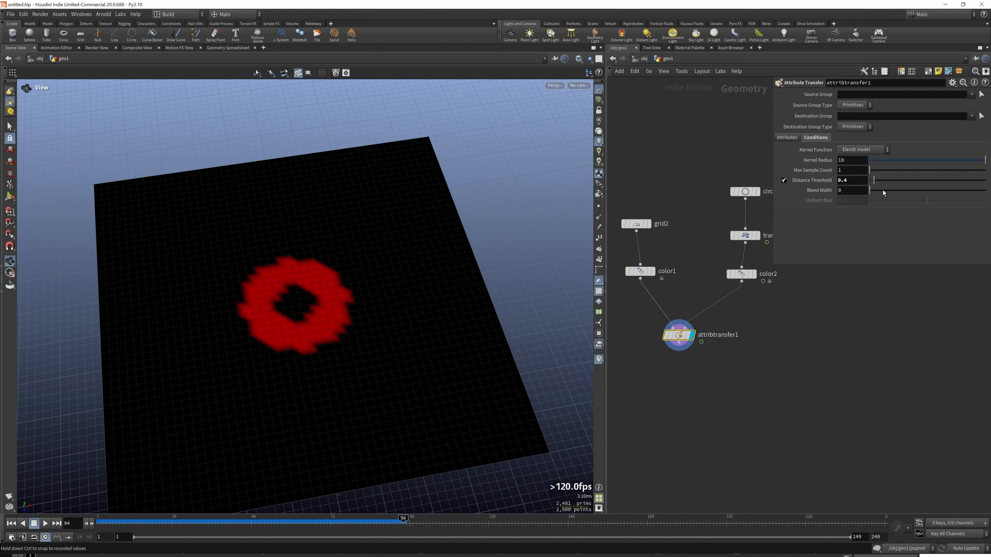
{"action": "mouse_move", "coordinate": [875, 183]}
{"action": "left_mouse_down"}
{"action": "mouse_move", "coordinate": [911, 190]}
{"action": "mouse_move", "coordinate": [875, 190]}
{"action": "mouse_move", "coordinate": [882, 181]}
{"action": "mouse_move", "coordinate": [871, 181]}
{"action": "mouse_move", "coordinate": [880, 181]}
{"action": "left_mouse_up"}
Compare the points of scatter1 with the circle and direction vectors of attribwrangle1 by displaying each in turn.
{"action": "scroll", "coordinate": [710, 198], "scroll_direction": "down", "scroll_amount": 7}
{"action": "scroll", "coordinate": [754, 361], "scroll_direction": "up", "scroll_amount": 4}
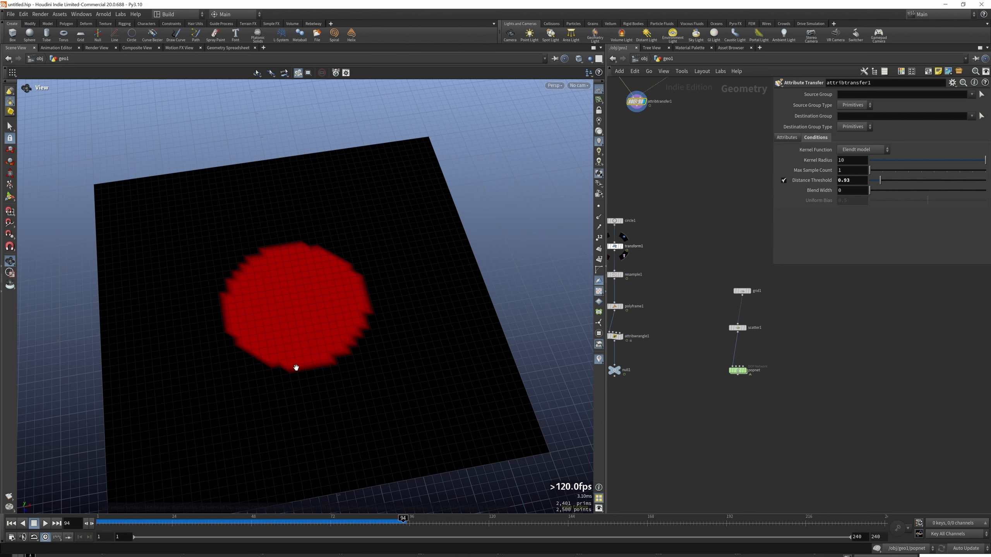
{"action": "left_click", "coordinate": [745, 327]}
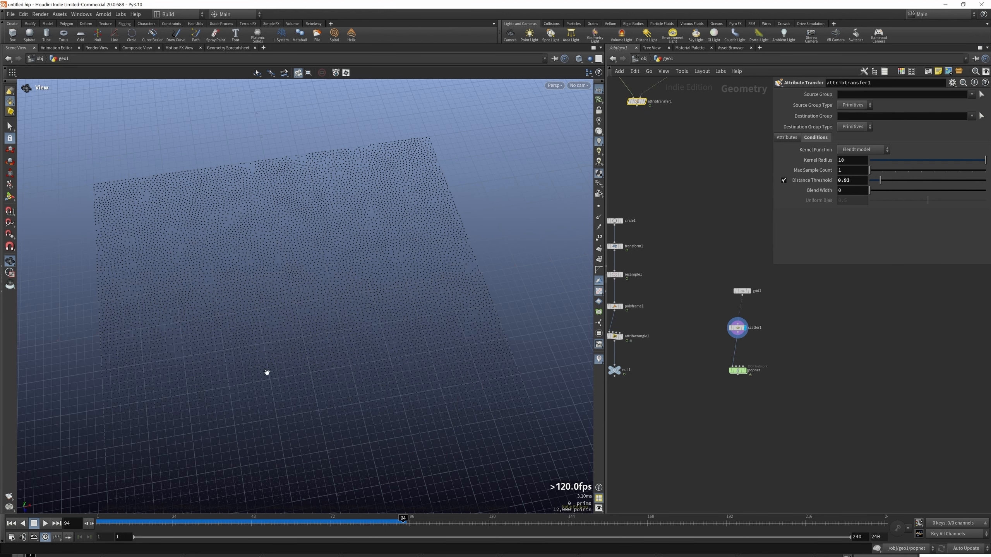
{"action": "scroll", "coordinate": [760, 340], "scroll_direction": "down", "scroll_amount": 3}
{"action": "scroll", "coordinate": [702, 328], "scroll_direction": "up", "scroll_amount": 5}
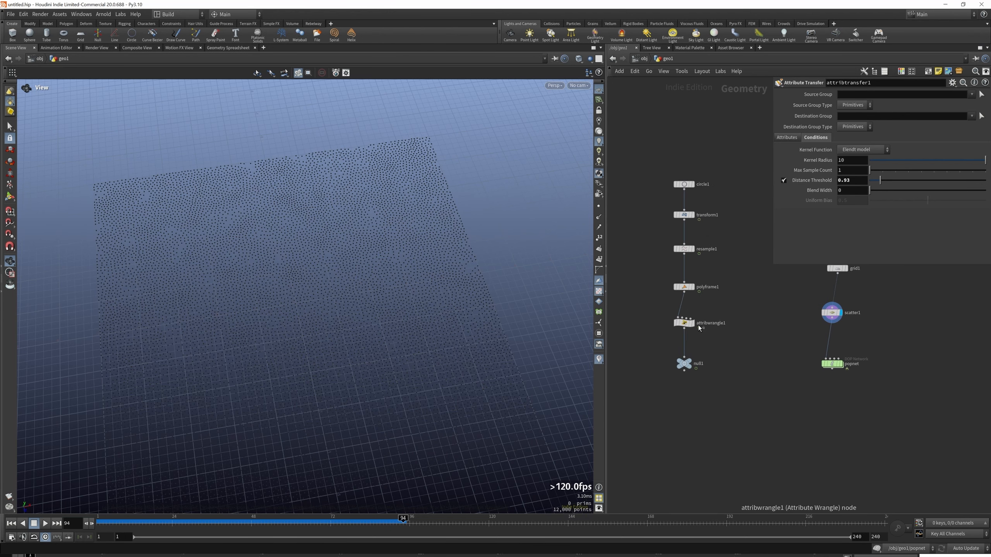
{"action": "left_click", "coordinate": [694, 327]}
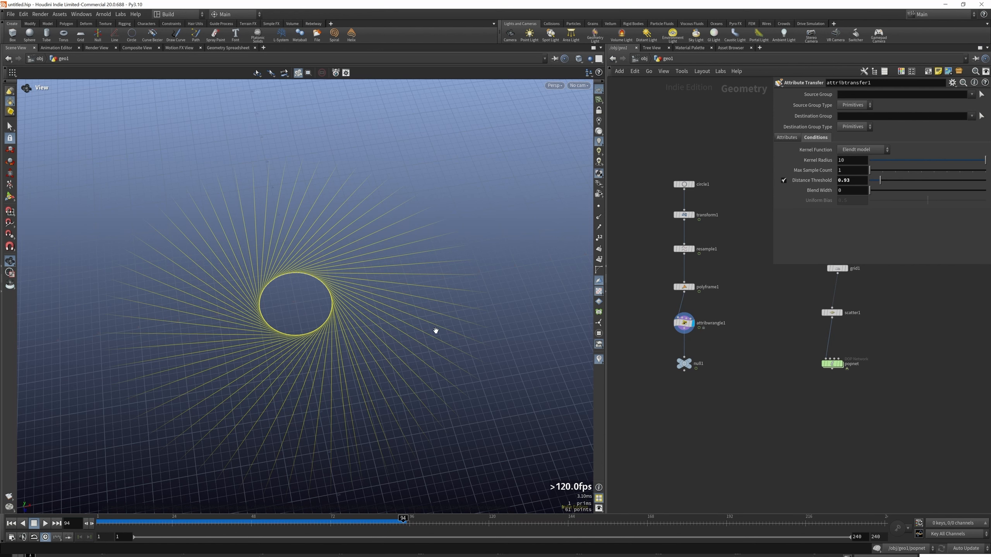
{"action": "middle_click", "coordinate": [683, 323]}
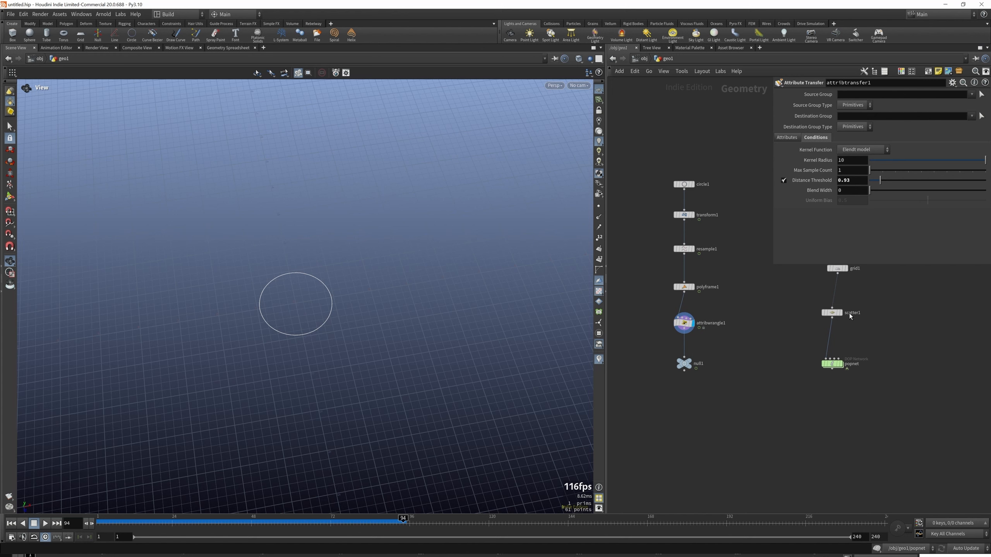
{"action": "left_click", "coordinate": [840, 313]}
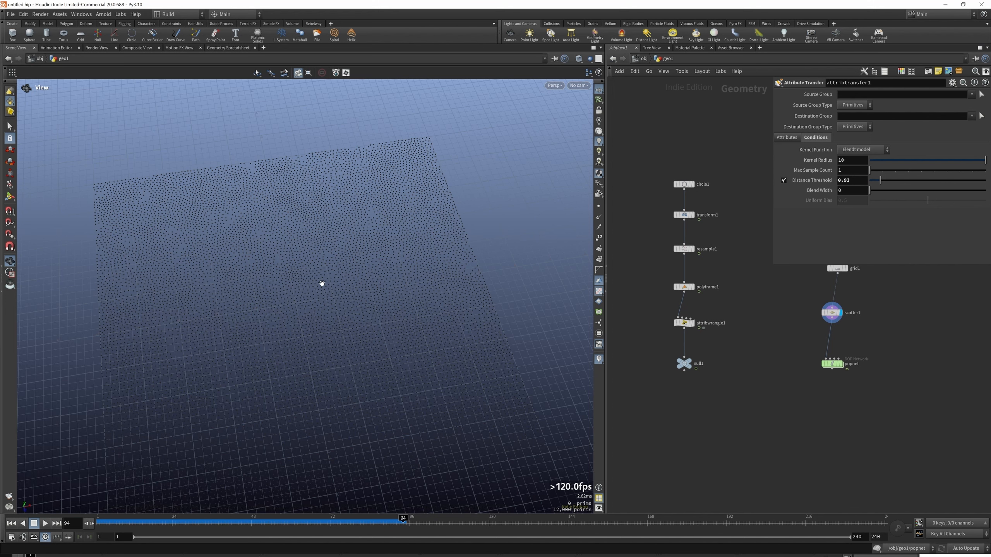
{"action": "left_click_drag", "start_coordinate": [384, 251], "coordinate": [352, 198]}
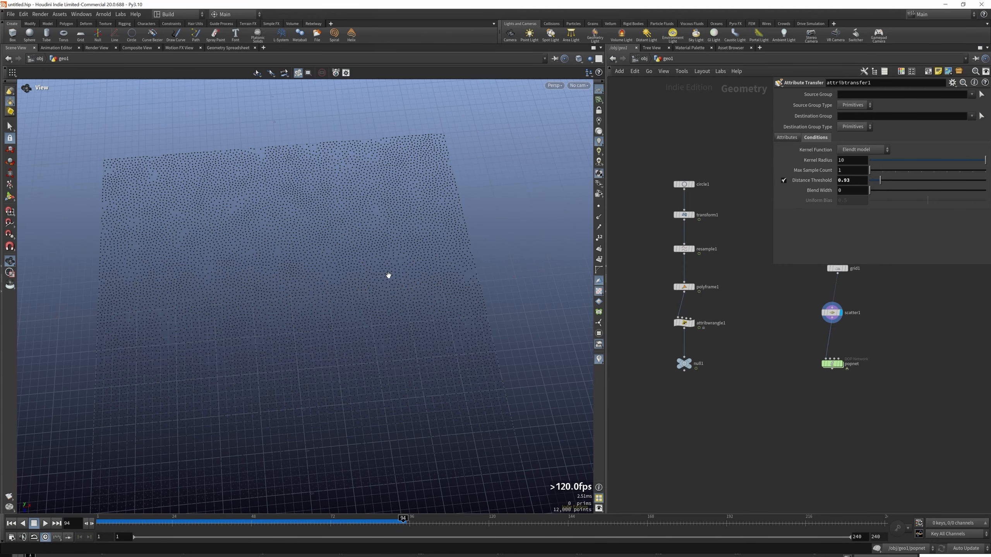
Inside popnet, spread out the nodes and insert a POP Speed Limit node between popobject and popsolver.
{"action": "double_click", "coordinate": [831, 364]}
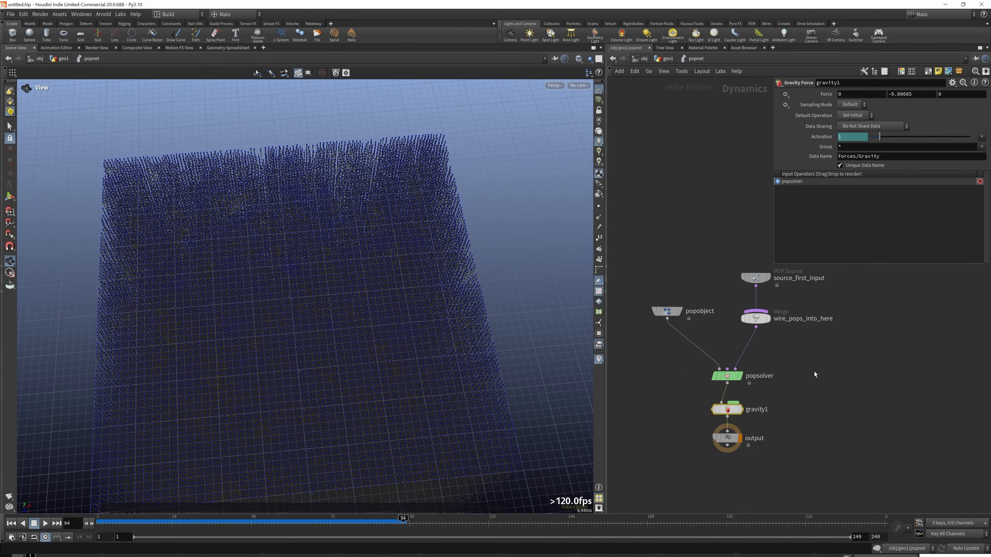
{"action": "left_click_drag", "start_coordinate": [755, 278], "coordinate": [755, 244]}
{"action": "left_click_drag", "start_coordinate": [667, 311], "coordinate": [643, 266]}
{"action": "key", "text": "Tab"}
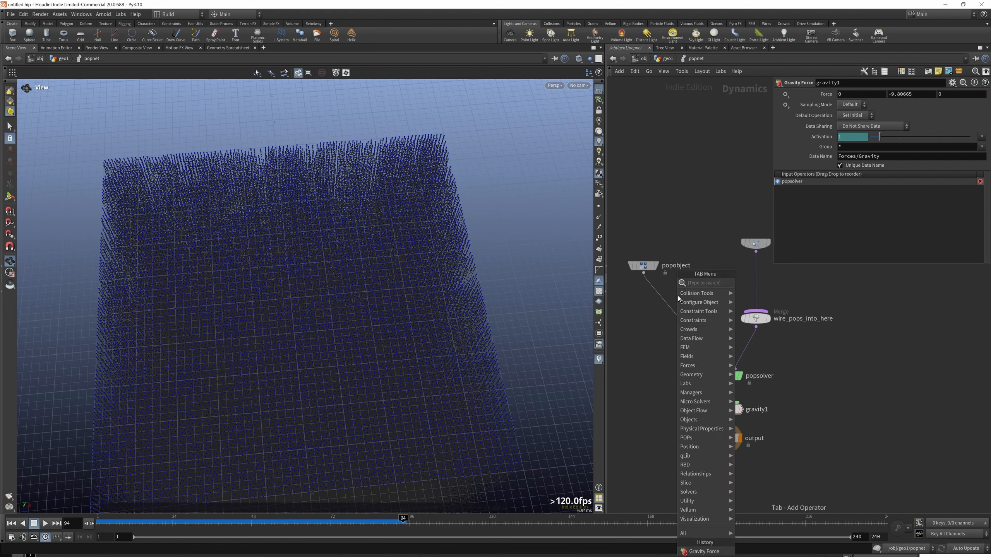
{"action": "key", "text": "Escape"}
{"action": "key", "text": "Tab"}
{"action": "type", "text": "pop"}
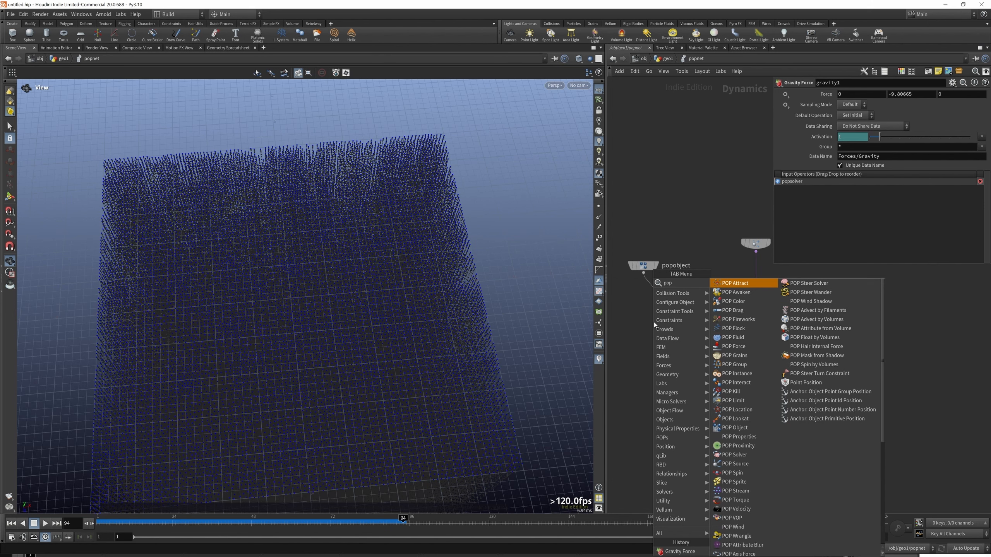
{"action": "type", "text": "speed"}
{"action": "key", "text": "Return"}
{"action": "left_click", "coordinate": [664, 308]}
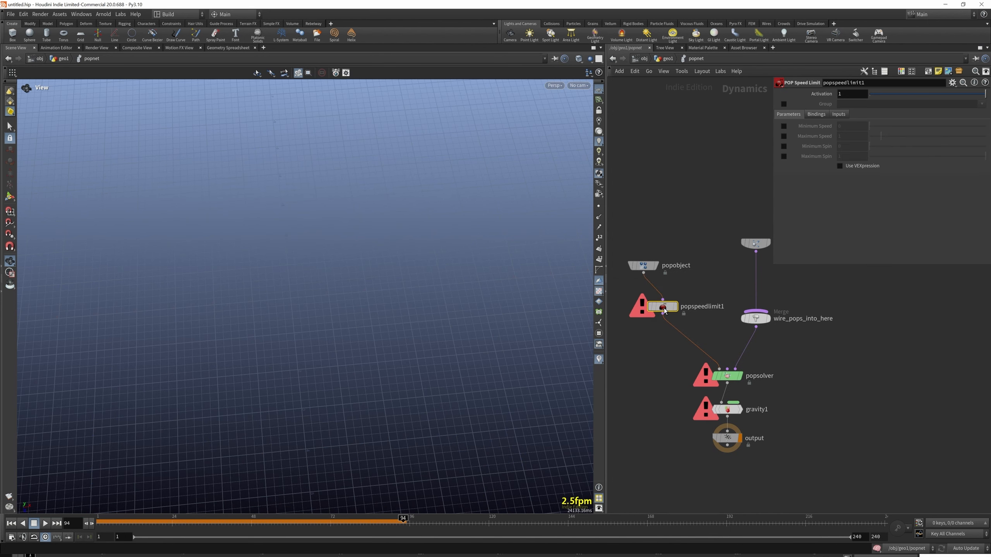
{"action": "left_click_drag", "start_coordinate": [664, 310], "coordinate": [659, 314]}
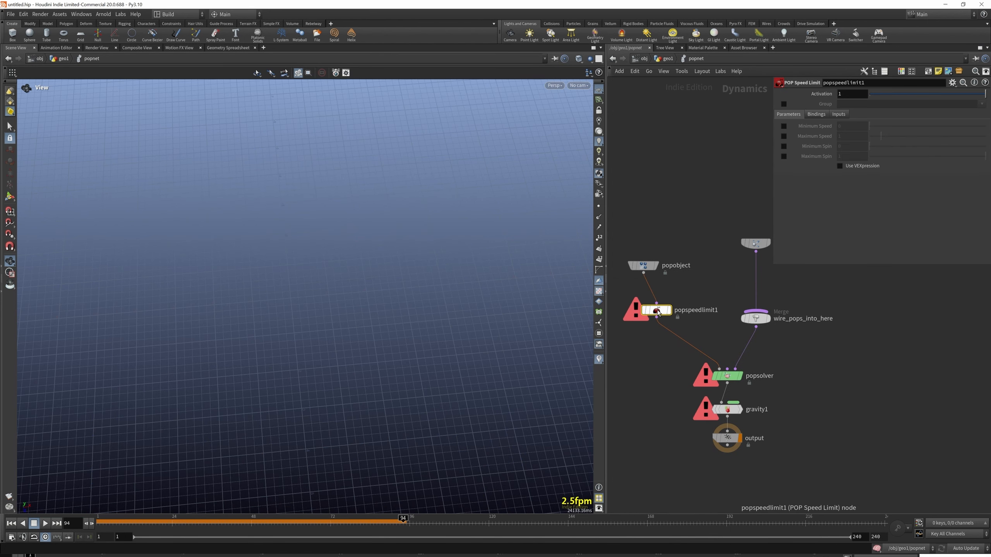
Enable the maximum speed on popspeedlimit1 and set it to 3.
{"action": "left_click", "coordinate": [783, 136]}
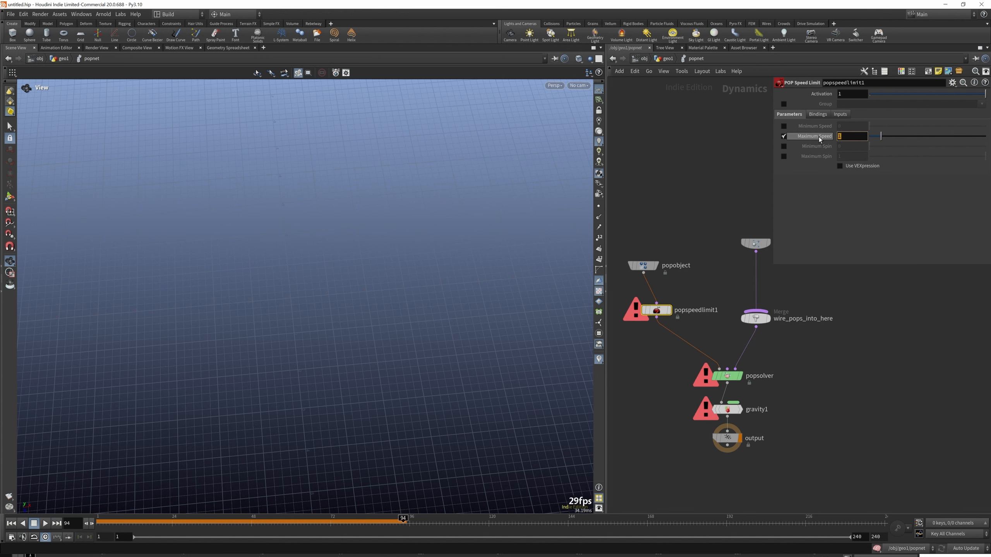
{"action": "type", "text": "3"}
{"action": "key", "text": "Return"}
Add a SOP Solver node and connect it to the wire_pops_into_here merge.
{"action": "scroll", "coordinate": [755, 265], "scroll_direction": "down", "scroll_amount": 4}
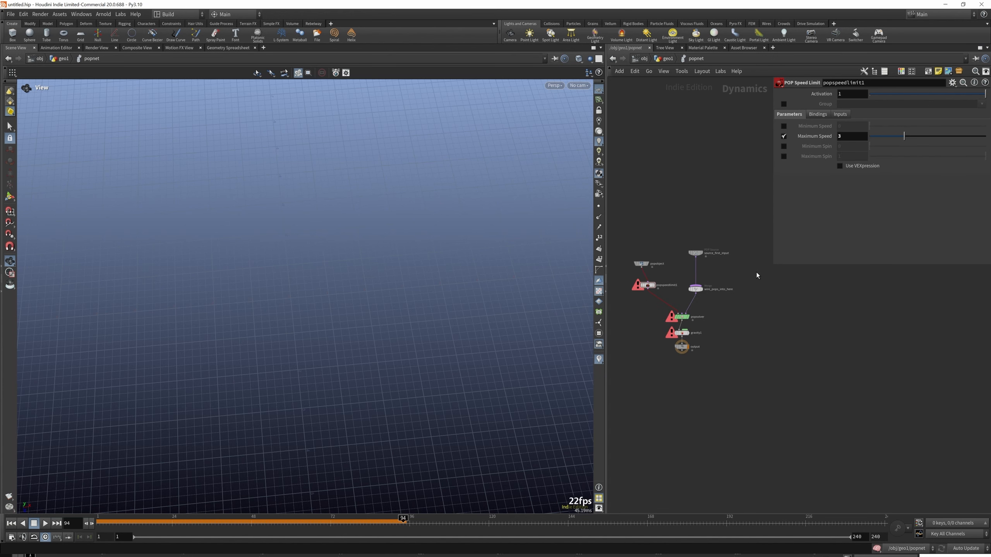
{"action": "key", "text": "Tab"}
{"action": "type", "text": "sopso"}
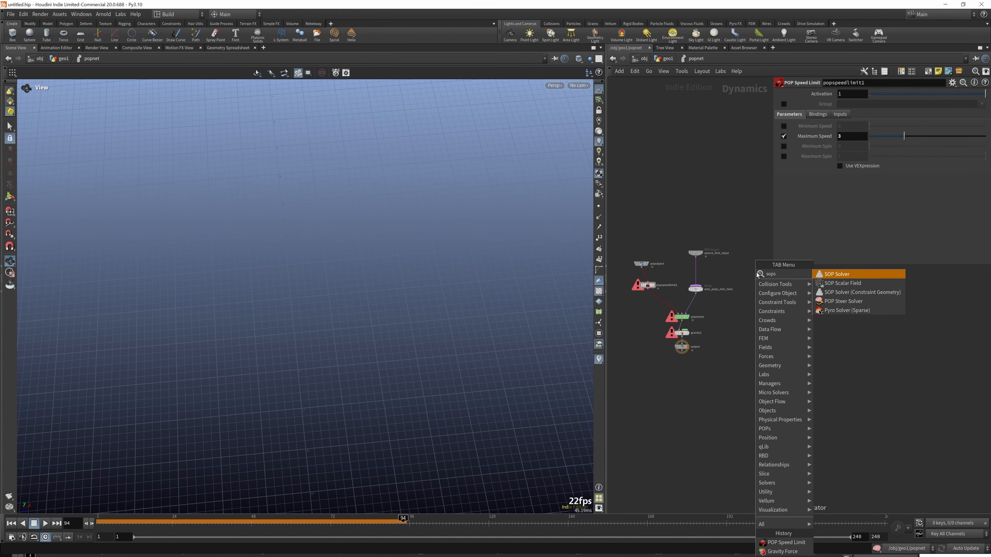
{"action": "key", "text": "Return"}
{"action": "left_click", "coordinate": [739, 266]}
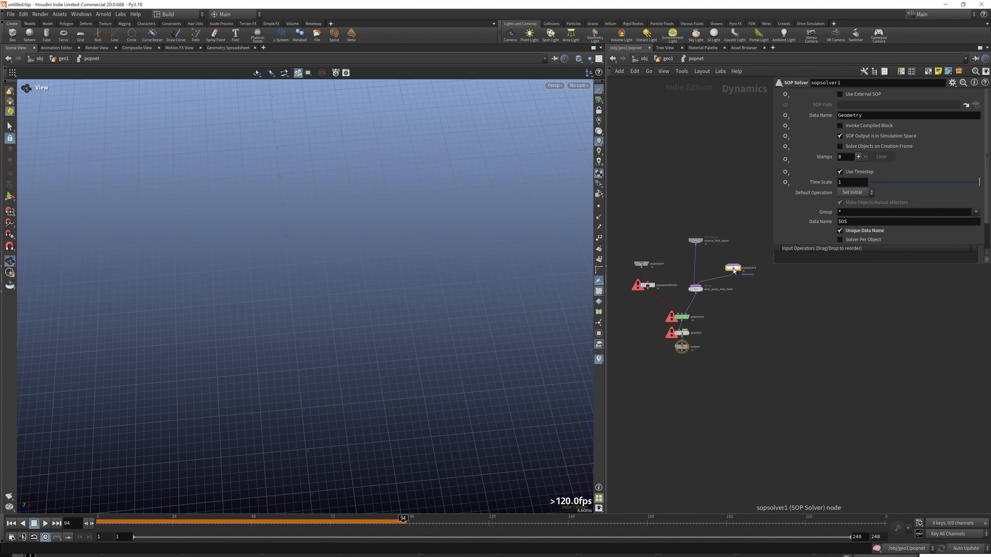
Inside sopsolver1, insert a Point VOP node between dop_geometry and OUT.
{"action": "double_click", "coordinate": [736, 264]}
{"action": "key", "text": "Tab"}
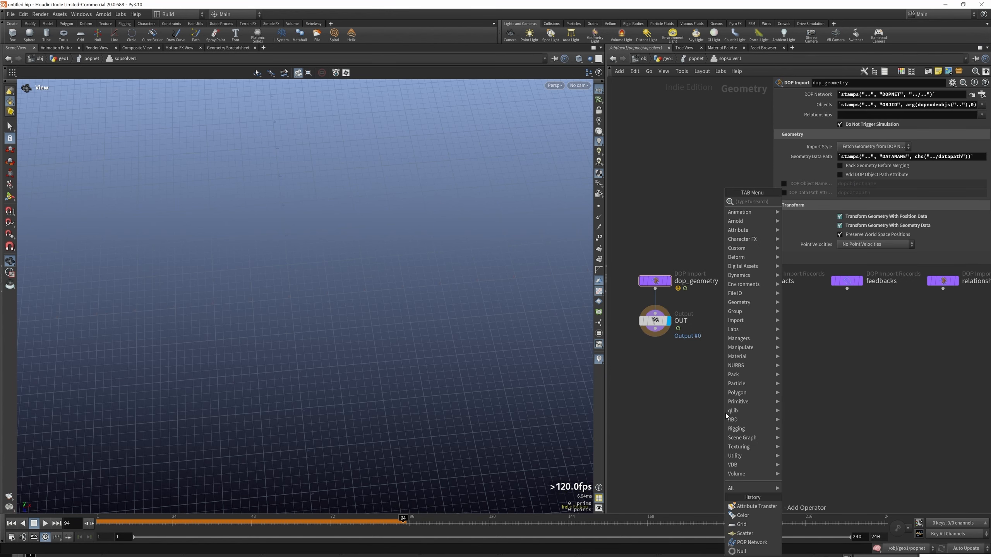
{"action": "type", "text": "poi"}
{"action": "type", "text": "nt vop"}
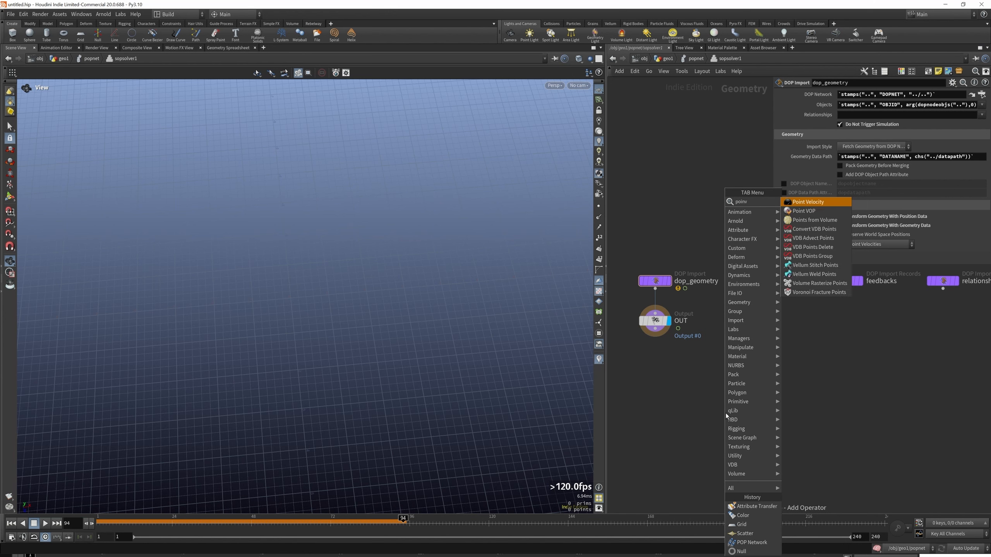
{"action": "key", "text": "Return"}
{"action": "left_click", "coordinate": [683, 396]}
{"action": "left_click_drag", "start_coordinate": [655, 321], "coordinate": [708, 479]}
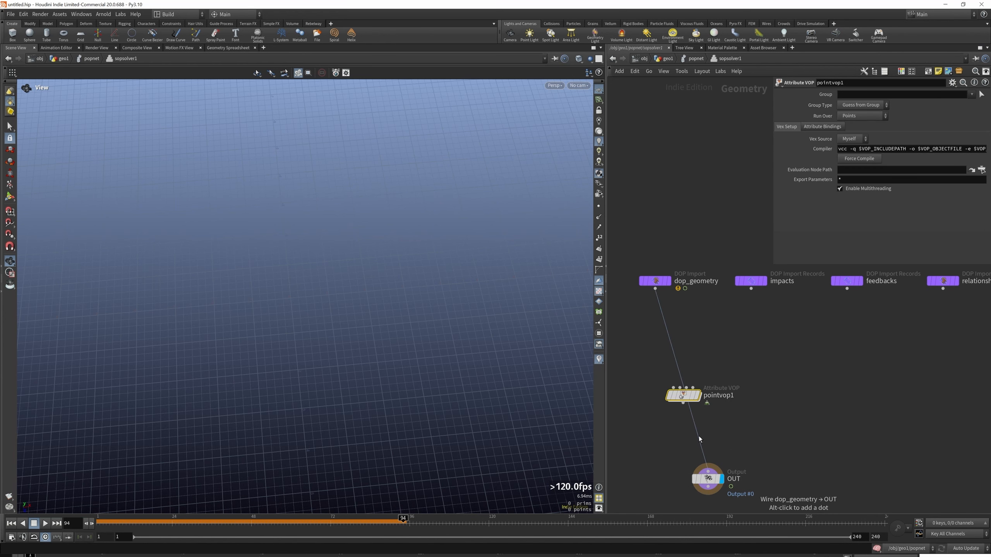
{"action": "left_click_drag", "start_coordinate": [699, 438], "coordinate": [683, 396]}
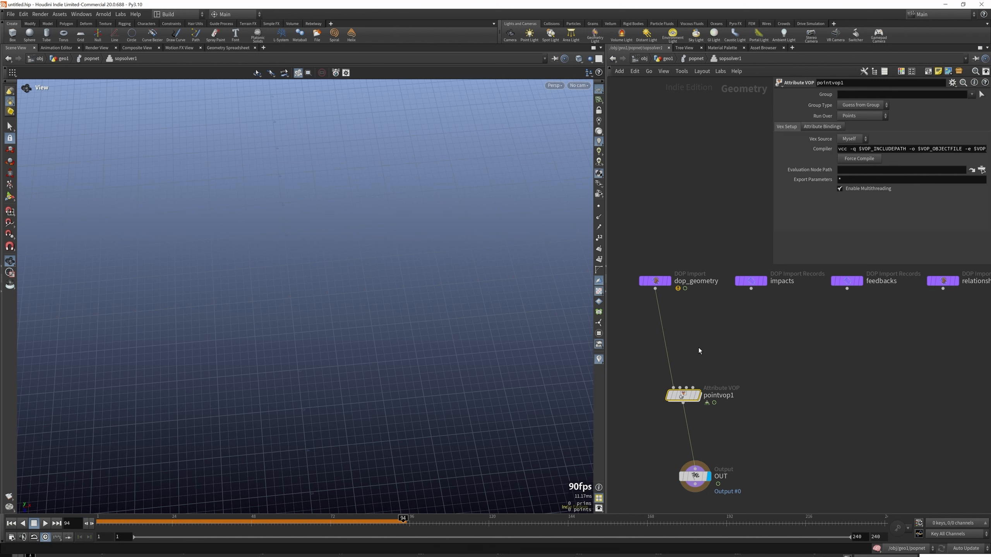
Add an Object Merge node and connect it to the second input of pointvop1.
{"action": "left_click", "coordinate": [712, 349]}
{"action": "key", "text": "Tab"}
{"action": "type", "text": "obj"}
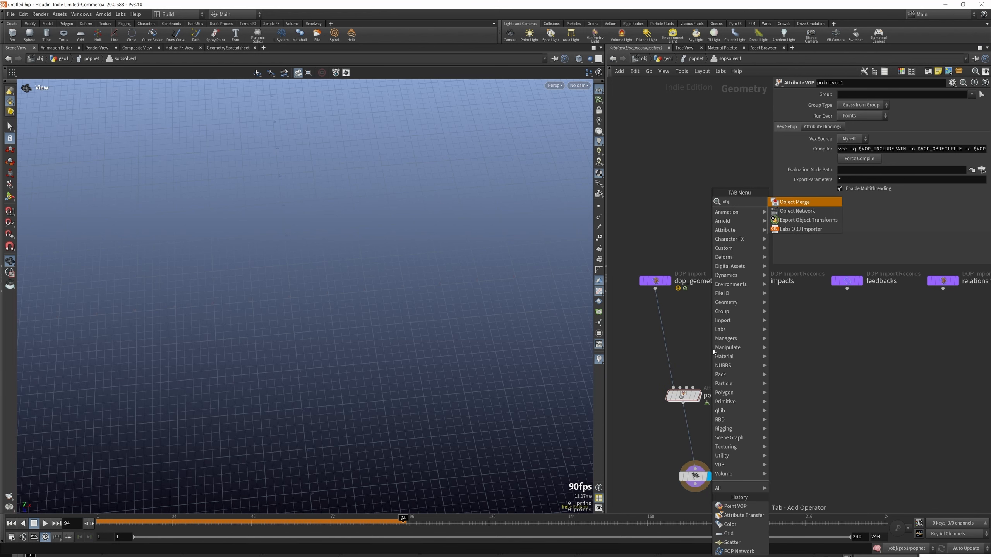
{"action": "left_click", "coordinate": [802, 202]}
{"action": "left_click", "coordinate": [712, 312]}
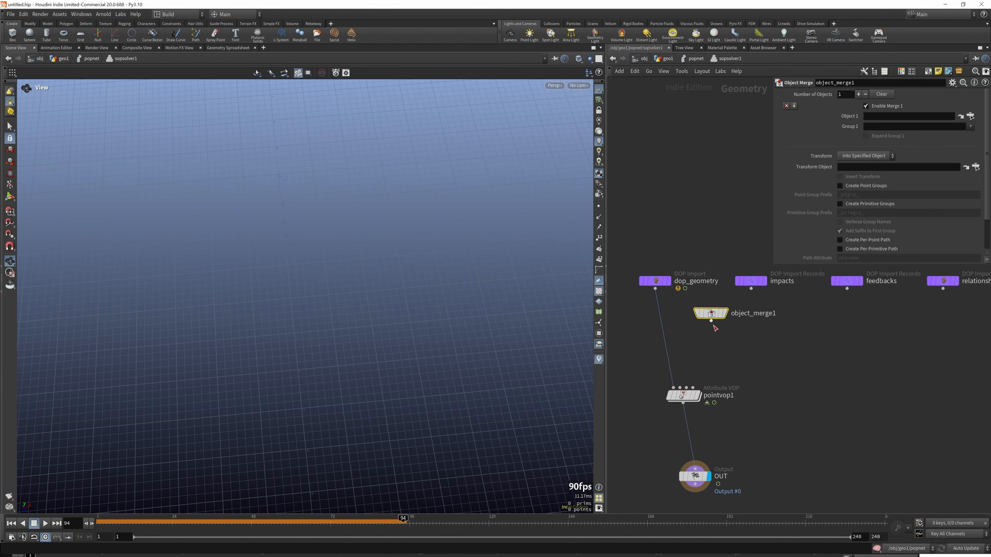
{"action": "left_click_drag", "start_coordinate": [711, 321], "coordinate": [679, 387]}
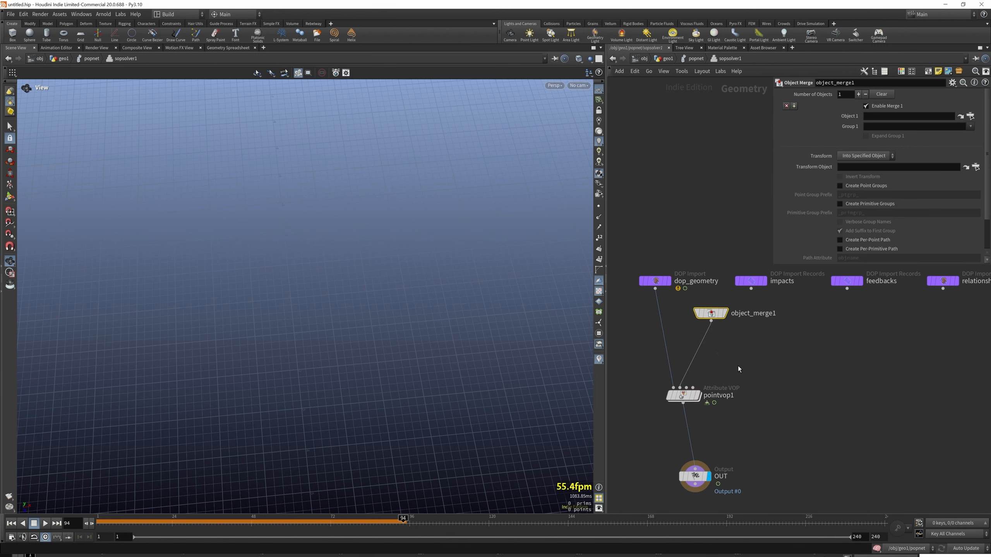
Copy null1 in geo1 and set Object 1 of object_merge1 inside sopsolver1 to /obj/geo1/null1.
{"action": "left_click", "coordinate": [668, 59]}
{"action": "left_click_drag", "start_coordinate": [664, 351], "coordinate": [664, 351]}
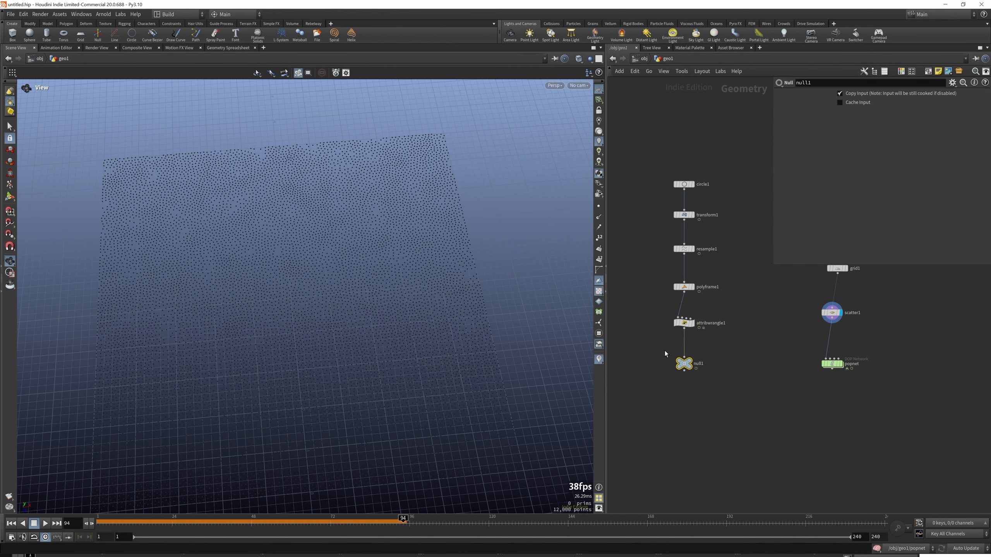
{"action": "key", "text": "alt+c"}
{"action": "double_click", "coordinate": [832, 364]}
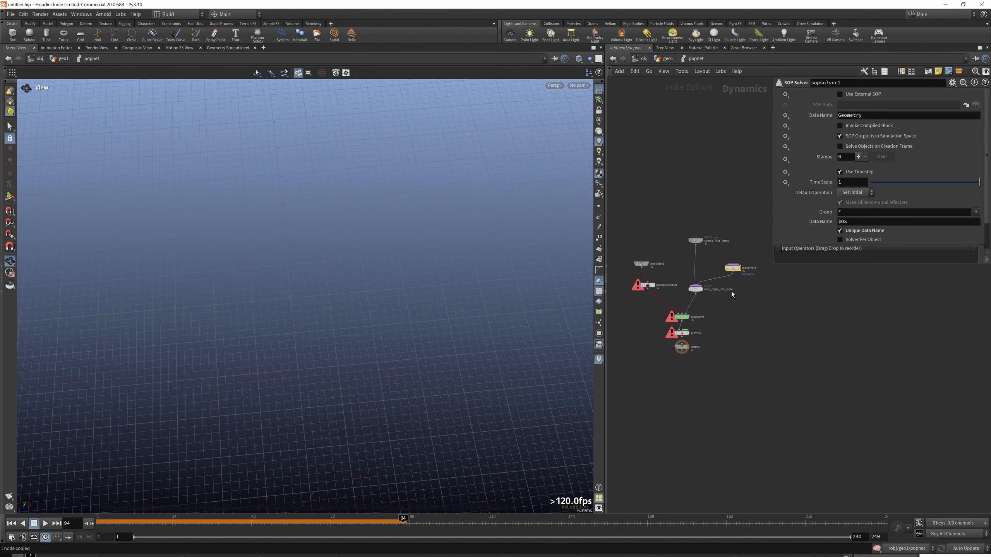
{"action": "double_click", "coordinate": [732, 267]}
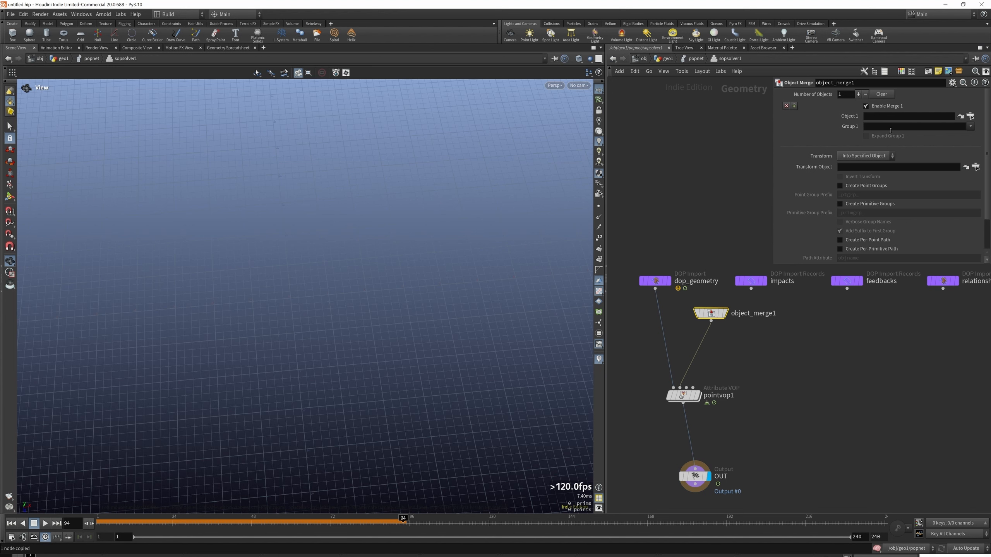
{"action": "left_click", "coordinate": [880, 116]}
{"action": "type", "text": "/obj/geo1/null1"}
{"action": "key", "text": "Return"}
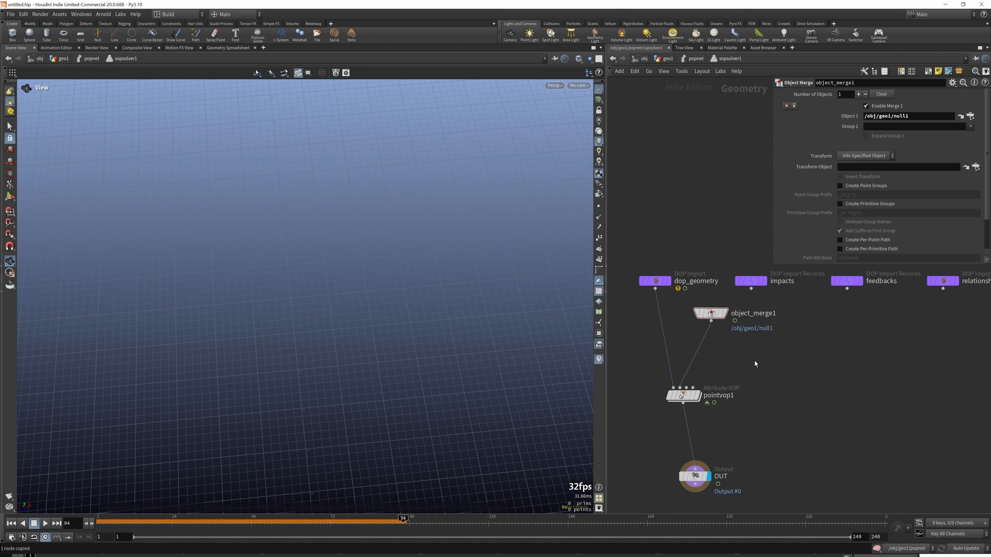
Open the pointvop1 network, shrink the parameter area and space the geometryvopglobal1 and geometryvopoutput1 nodes apart.
{"action": "left_click", "coordinate": [853, 367]}
{"action": "double_click", "coordinate": [683, 396]}
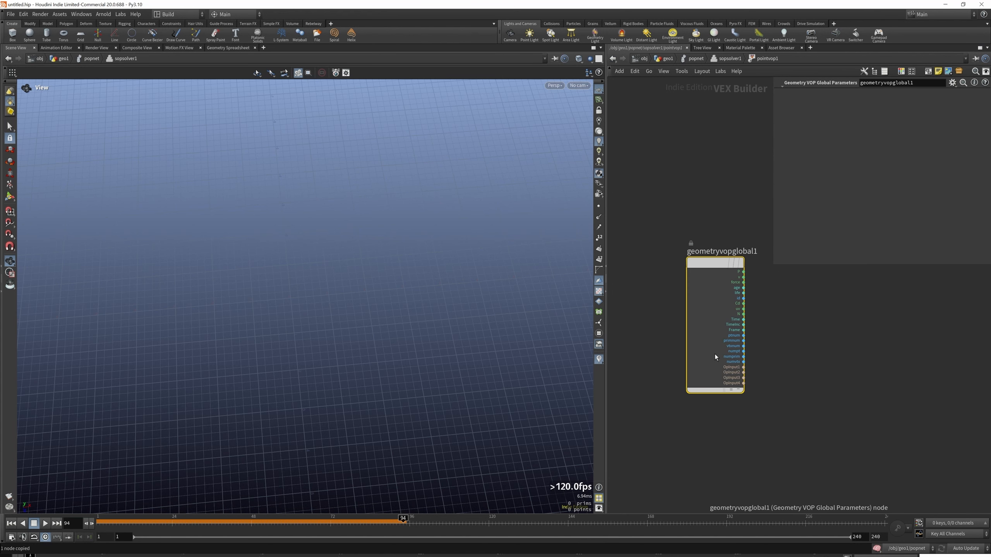
{"action": "left_click_drag", "start_coordinate": [790, 272], "coordinate": [800, 147]}
{"action": "left_click_drag", "start_coordinate": [856, 194], "coordinate": [861, 234]}
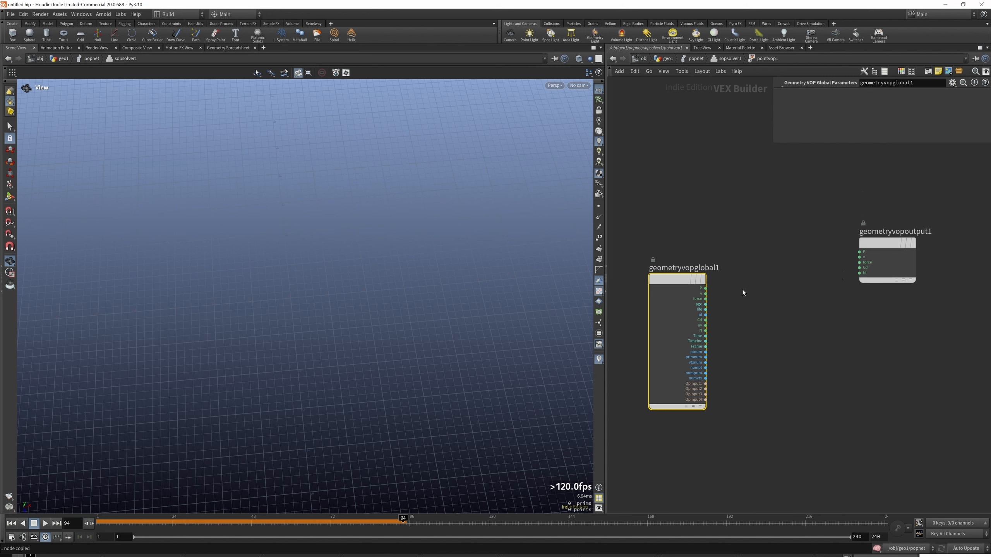
{"action": "left_click_drag", "start_coordinate": [706, 295], "coordinate": [681, 259]}
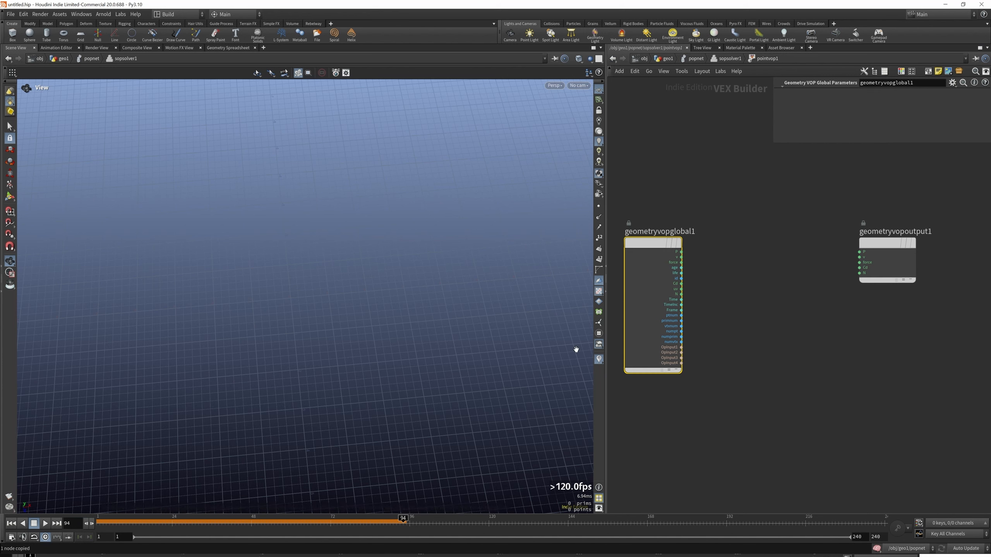
{"action": "left_click", "coordinate": [720, 361]}
{"action": "key", "text": "Caps_Lock"}
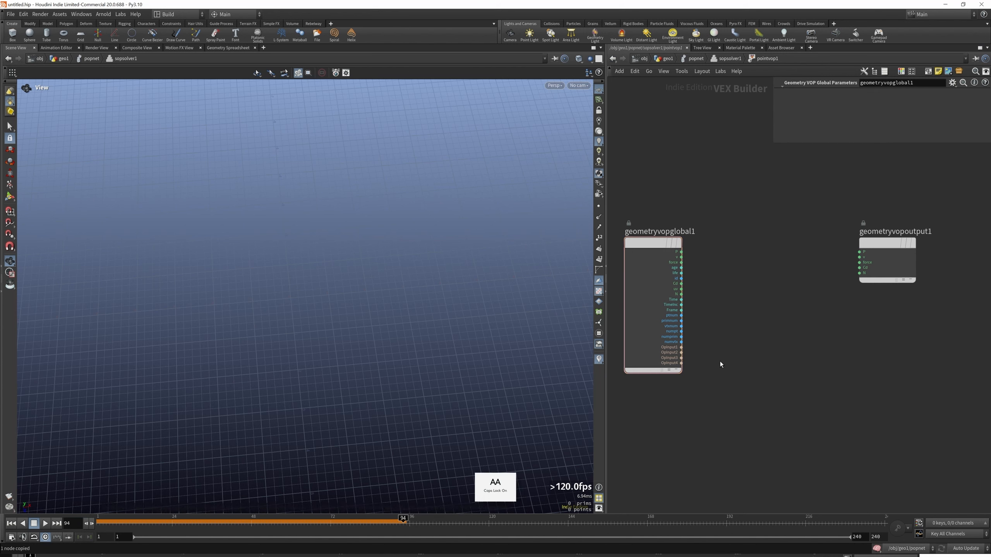
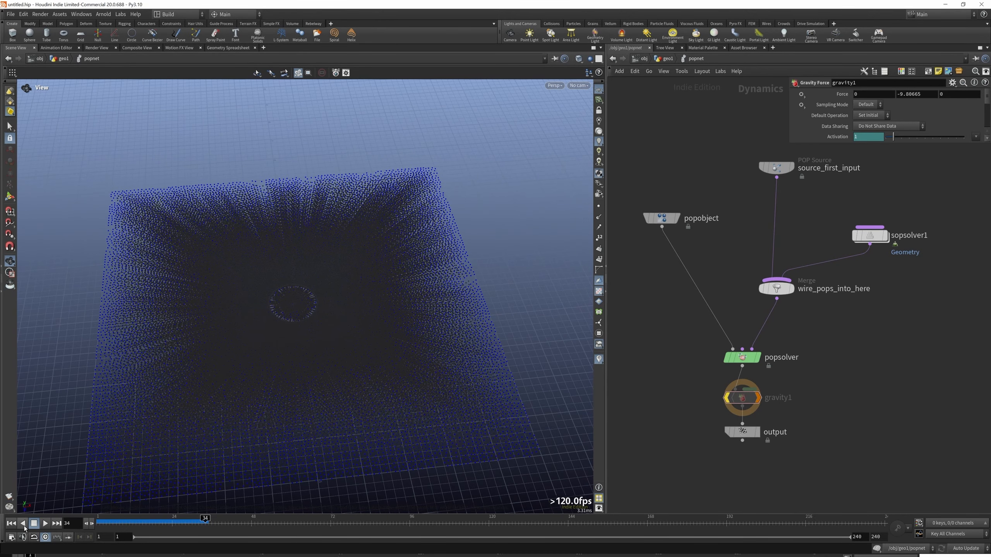
Replay the particle simulation from the first frame to check the motion with gravity1 bypassed.
{"action": "left_click", "coordinate": [11, 523]}
{"action": "left_click", "coordinate": [44, 523]}
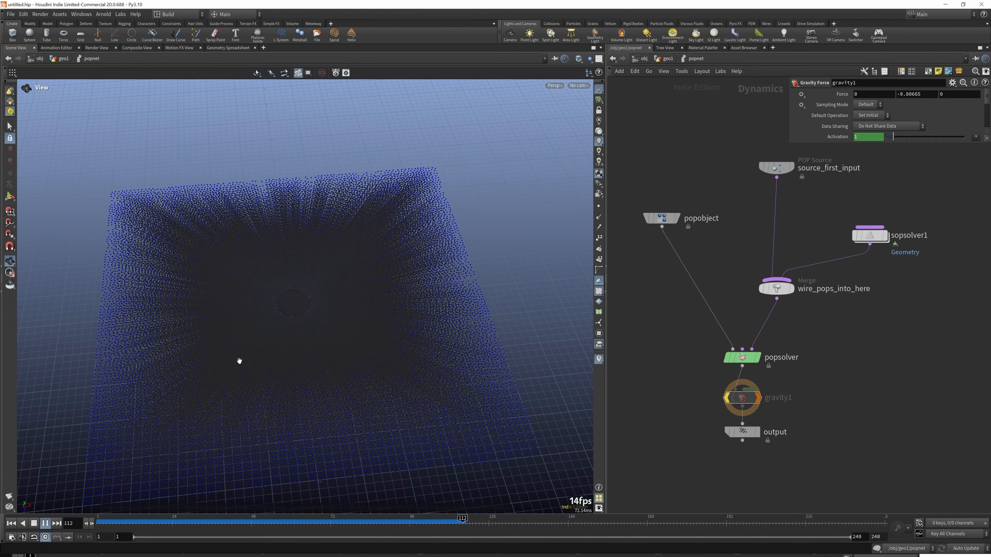
{"action": "left_click", "coordinate": [45, 523]}
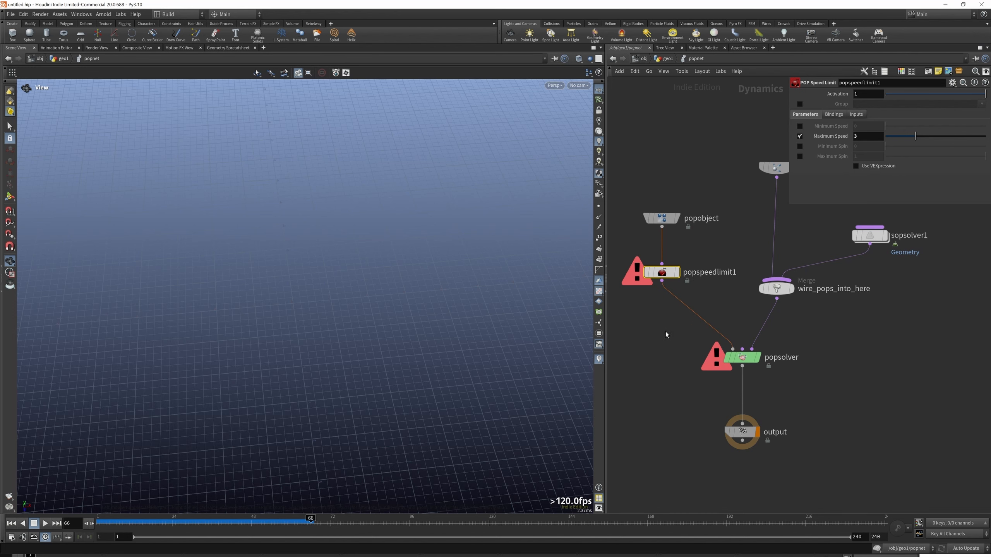
Move popspeedlimit1 between source_first_input and wire_pops_into_here, and stop the playback.
{"action": "scroll", "coordinate": [665, 331], "scroll_direction": "down", "scroll_amount": 3}
{"action": "left_click_drag", "start_coordinate": [663, 298], "coordinate": [724, 275]}
{"action": "key", "text": "Up"}
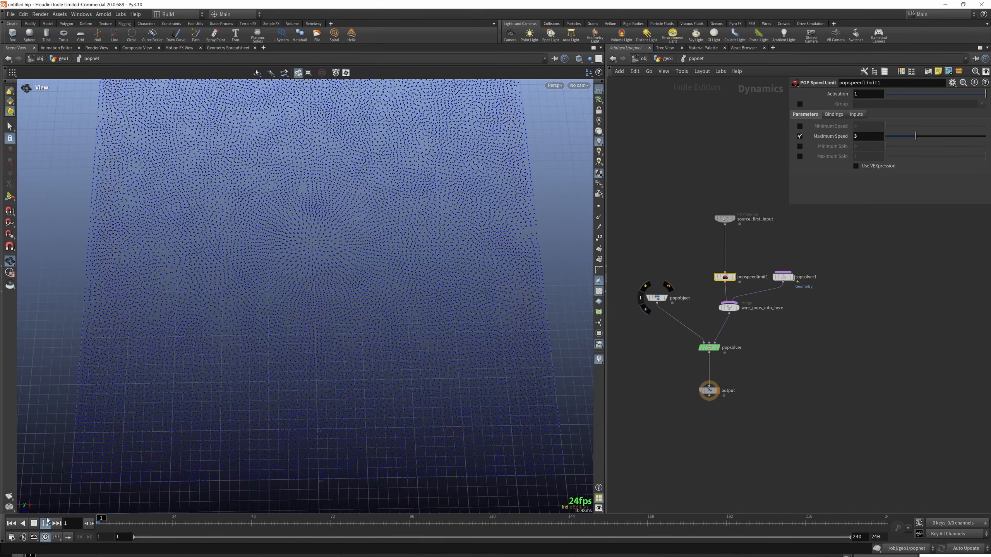
{"action": "left_click", "coordinate": [36, 523]}
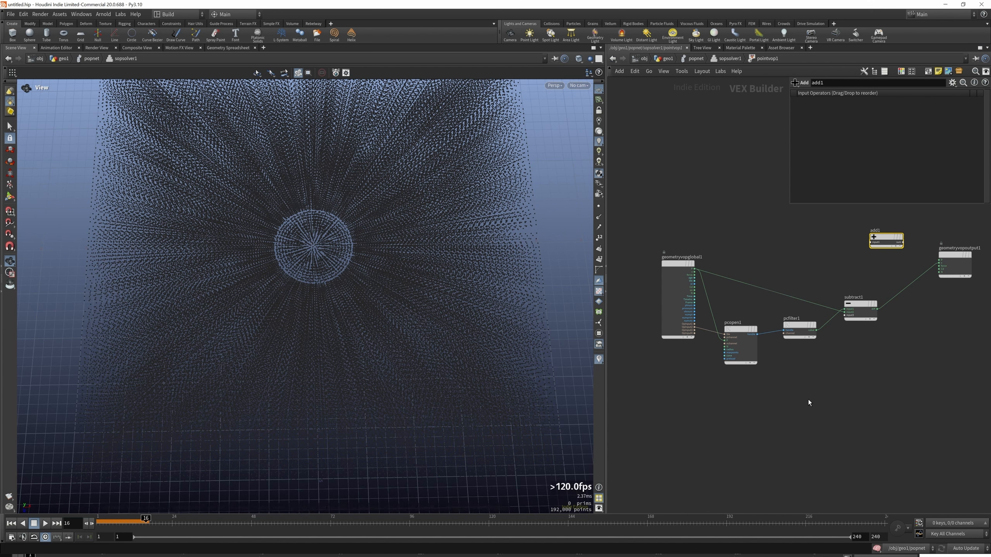
Duplicate pcfilter1 inside pointvop1, keeping its link to pcopen1, and set the copy's channel to v.
{"action": "key", "text": "Tab"}
{"action": "key", "text": "Escape"}
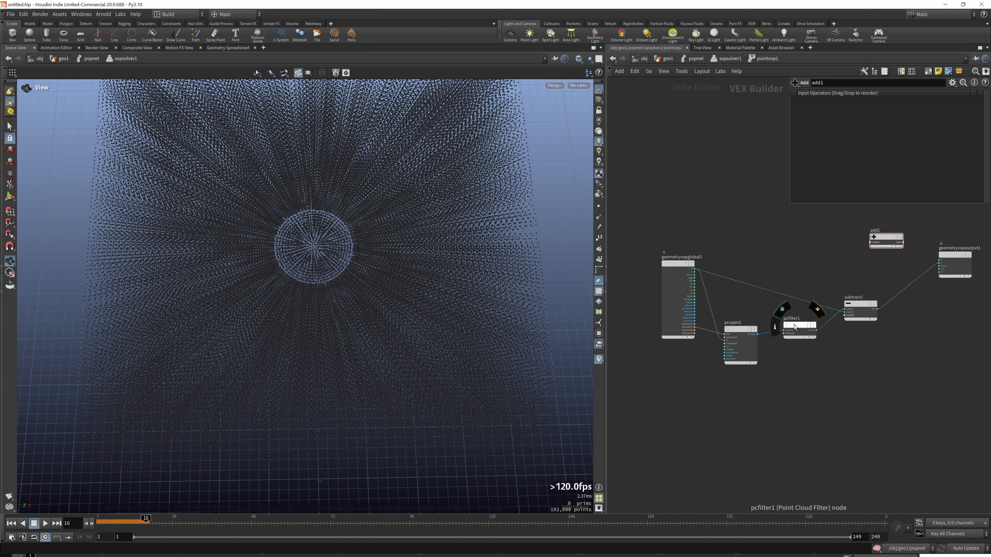
{"action": "left_click", "coordinate": [796, 327]}
{"action": "left_click_drag", "start_coordinate": [796, 327], "coordinate": [802, 383], "text": "alt"}
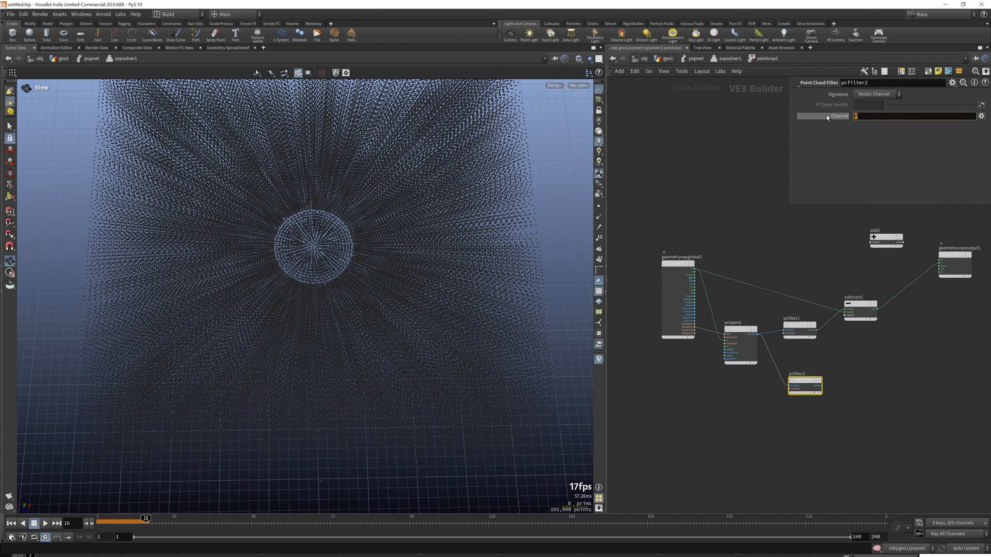
{"action": "type", "text": "v"}
{"action": "scroll", "coordinate": [801, 277], "scroll_direction": "down", "scroll_amount": 4}
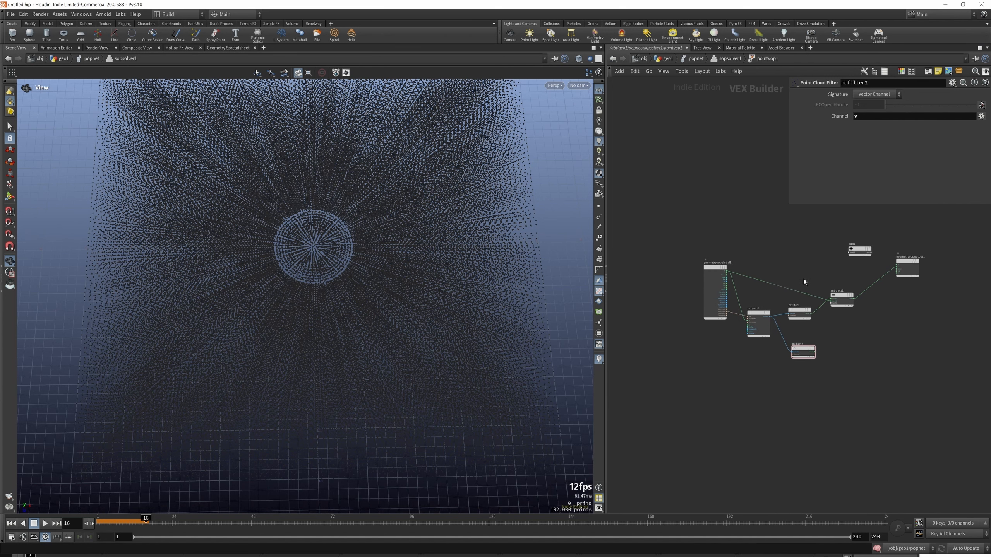
Insert a Normalize node between subtract1 and geometryvopoutput1.
{"action": "scroll", "coordinate": [804, 278], "scroll_direction": "up", "scroll_amount": 2}
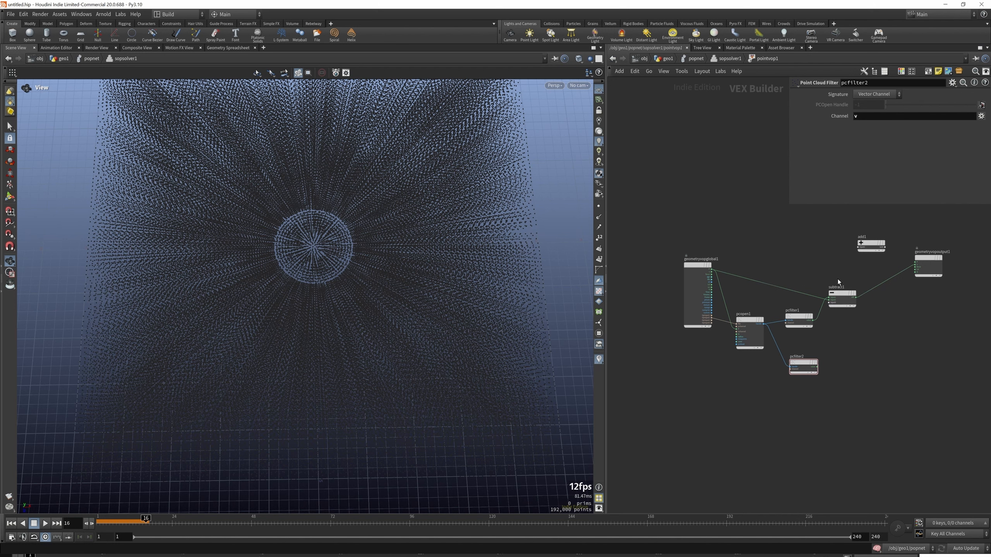
{"action": "key", "text": "Tab"}
{"action": "type", "text": "nor"}
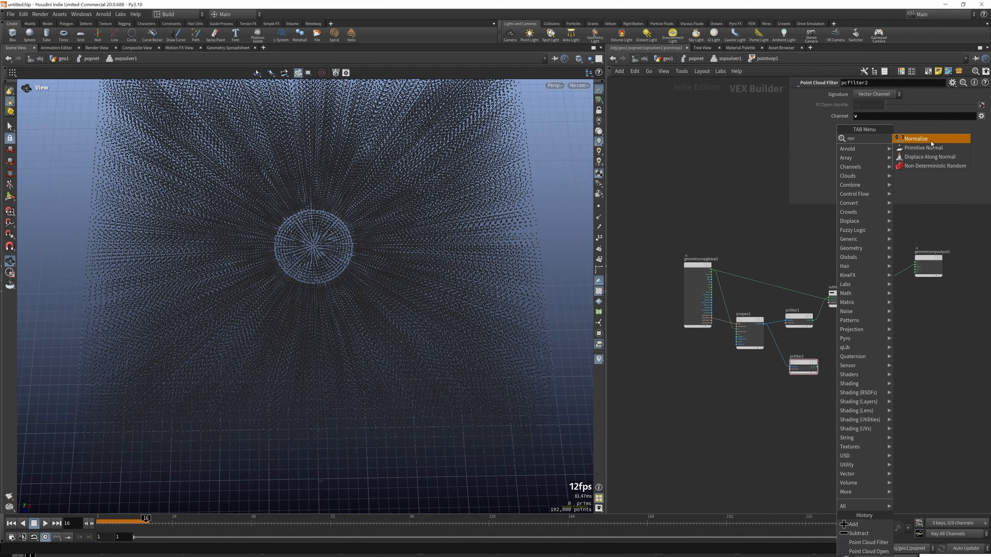
{"action": "left_click", "coordinate": [930, 141]}
{"action": "left_click", "coordinate": [872, 291]}
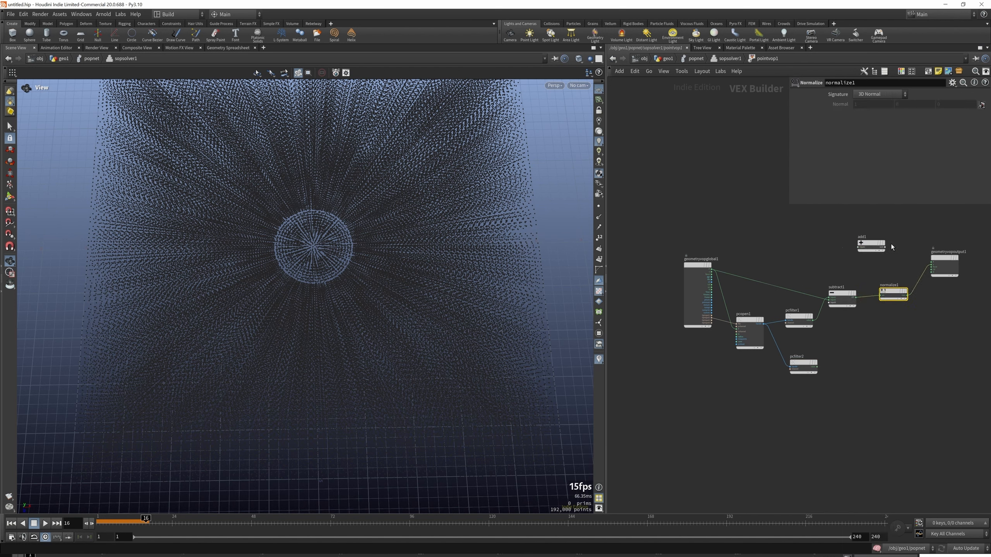
Connect normalize1 and pcfilter2 to add1, and wire add1 into geometryvopoutput1 in place of normalize1.
{"action": "scroll", "coordinate": [891, 245], "scroll_direction": "down", "scroll_amount": 4}
{"action": "scroll", "coordinate": [893, 250], "scroll_direction": "up", "scroll_amount": 4}
{"action": "left_click_drag", "start_coordinate": [872, 242], "coordinate": [934, 243]}
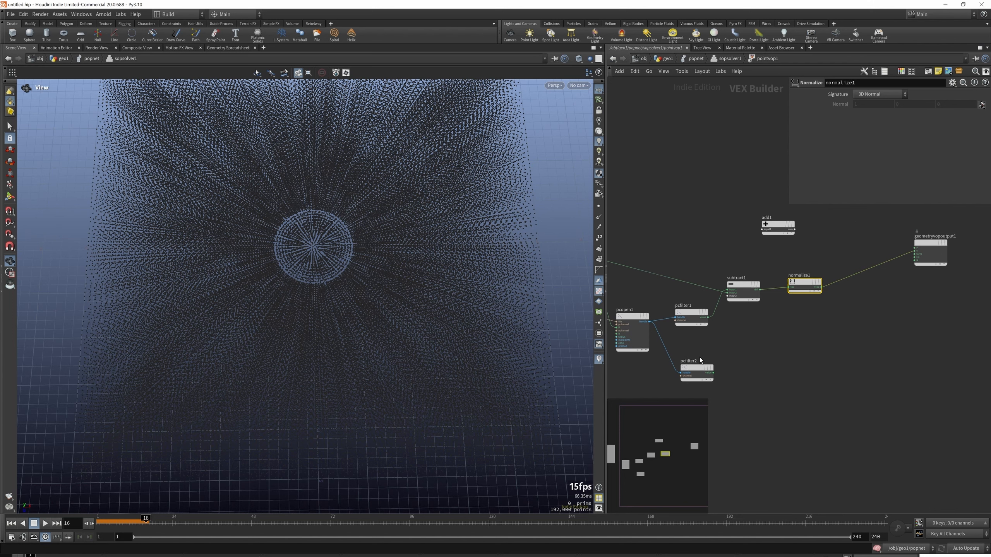
{"action": "left_click_drag", "start_coordinate": [792, 224], "coordinate": [866, 229]}
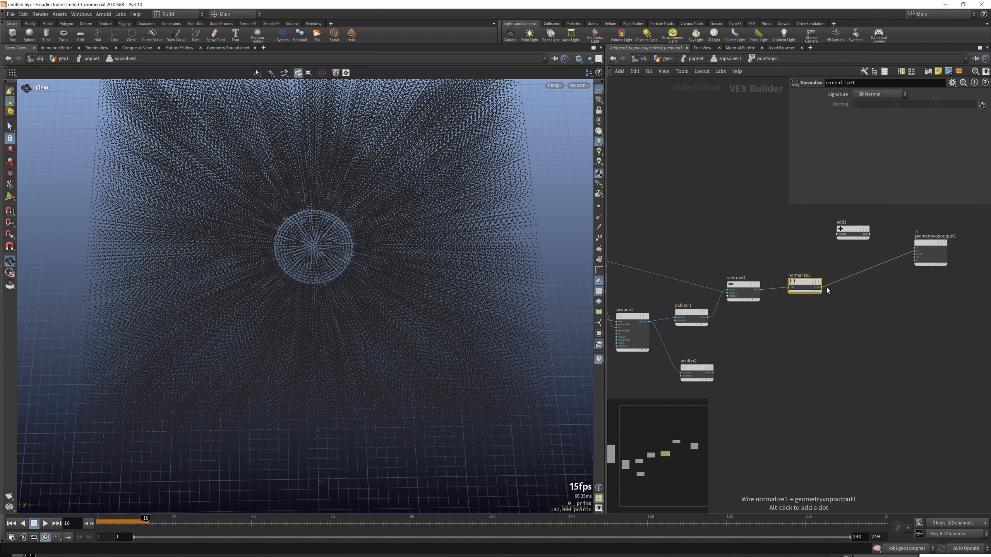
{"action": "left_click", "coordinate": [838, 235]}
{"action": "left_click", "coordinate": [713, 372]}
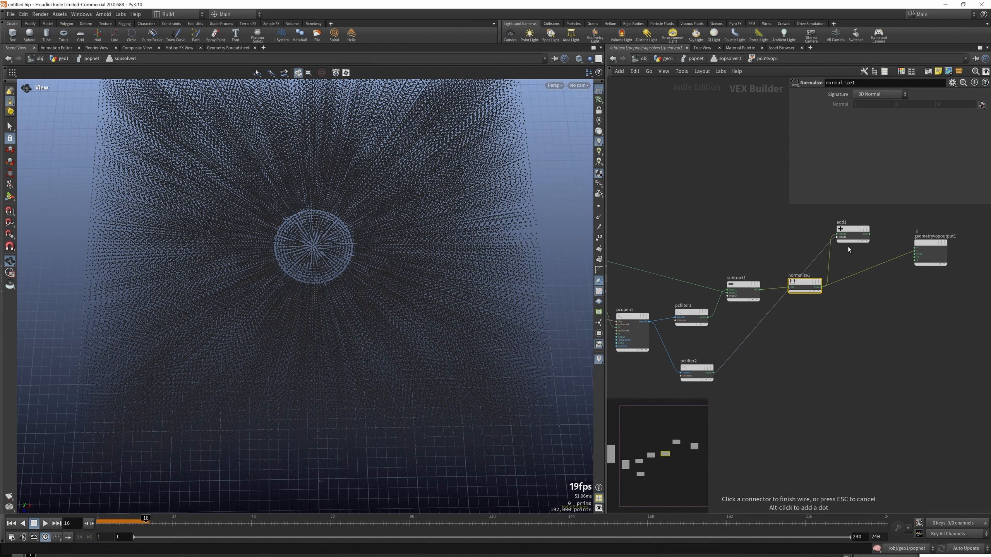
{"action": "left_click", "coordinate": [838, 246]}
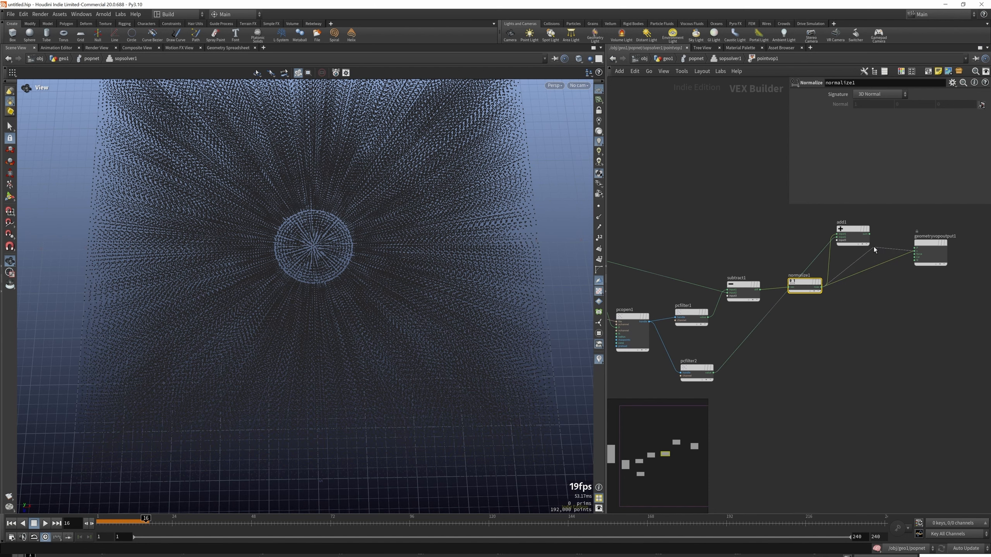
{"action": "left_click_drag", "start_coordinate": [870, 234], "coordinate": [869, 235]}
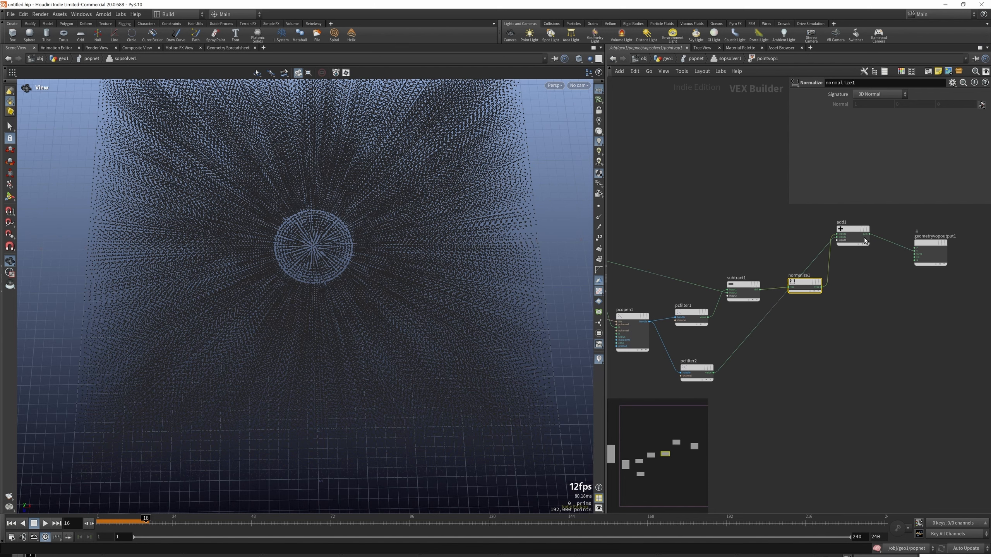
Replay the popnet simulation from frame 1 to examine the effect of adding the filtered velocity.
{"action": "left_click", "coordinate": [23, 526]}
{"action": "left_click", "coordinate": [45, 523]}
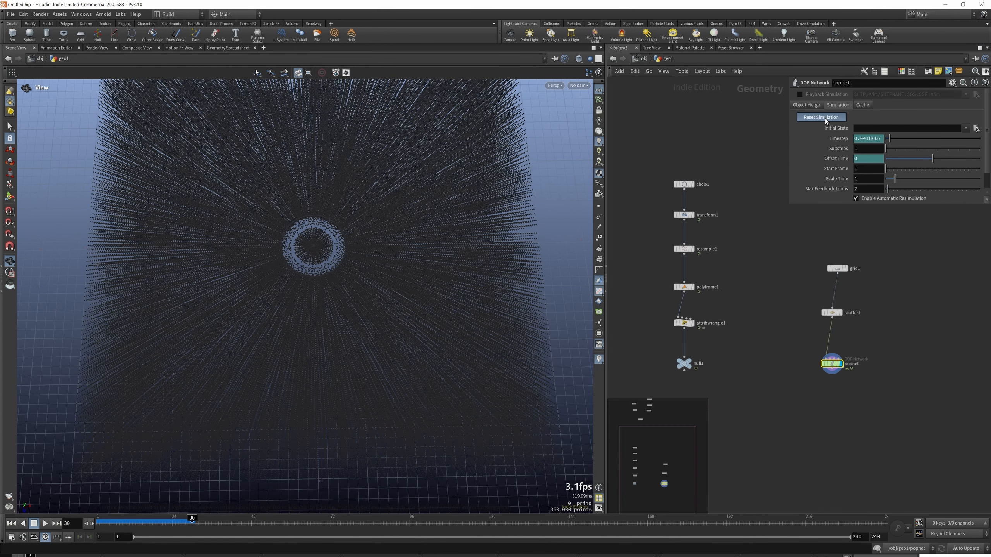
{"action": "left_click", "coordinate": [14, 525]}
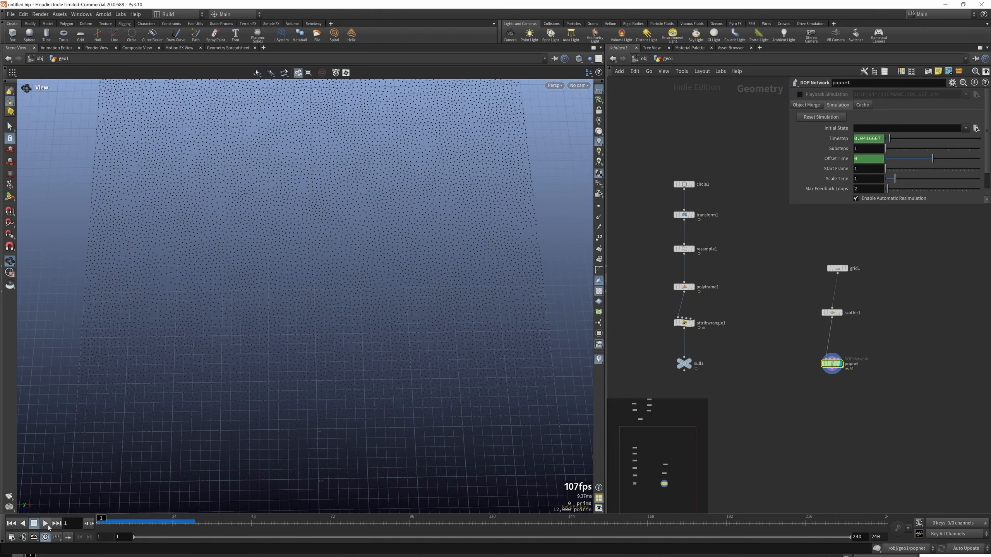
{"action": "left_click", "coordinate": [46, 524]}
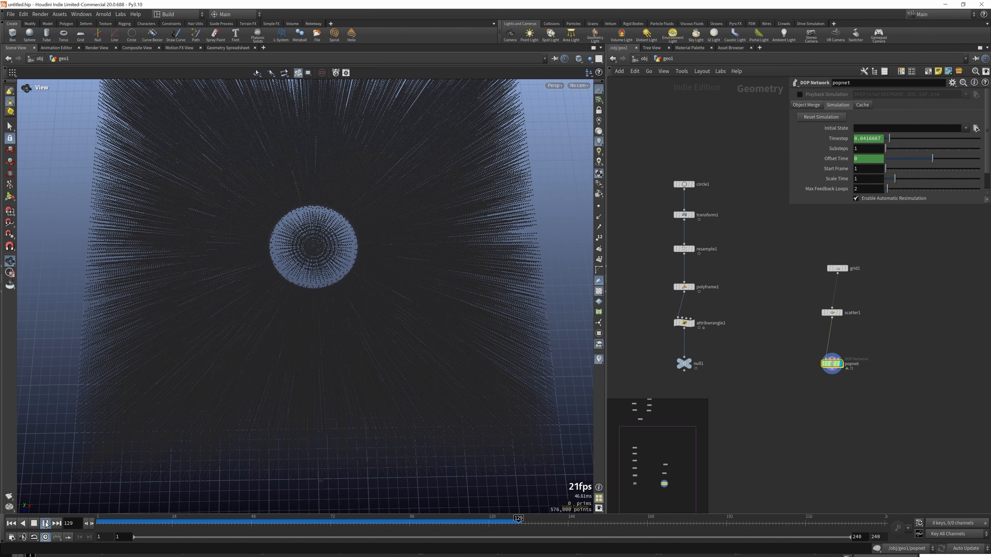
{"action": "left_click", "coordinate": [46, 523]}
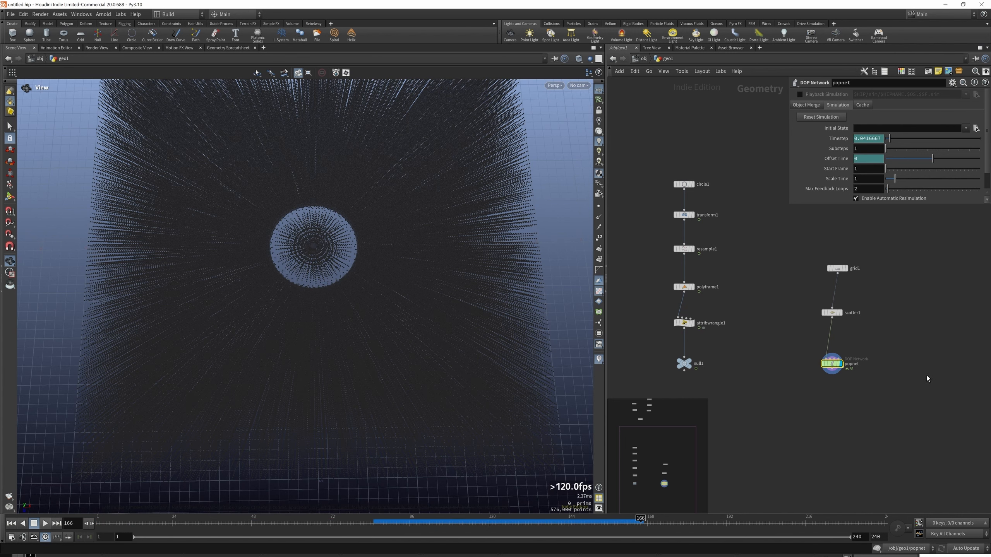
Reopen pointvop1 inside sopsolver1 and set the search radius of pcopen1 to 5.
{"action": "double_click", "coordinate": [826, 367]}
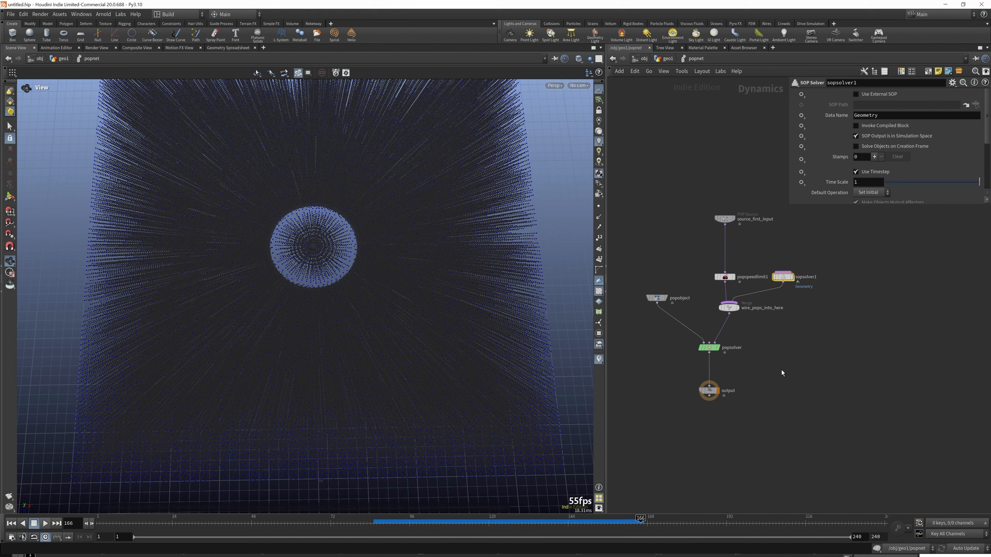
{"action": "double_click", "coordinate": [780, 278]}
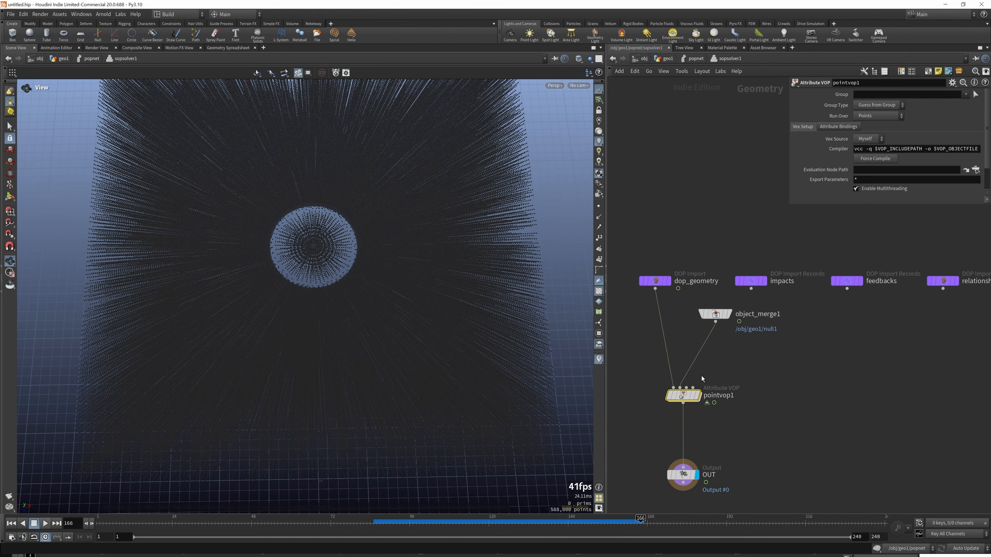
{"action": "double_click", "coordinate": [693, 394]}
{"action": "scroll", "coordinate": [776, 339], "scroll_direction": "down", "scroll_amount": 3}
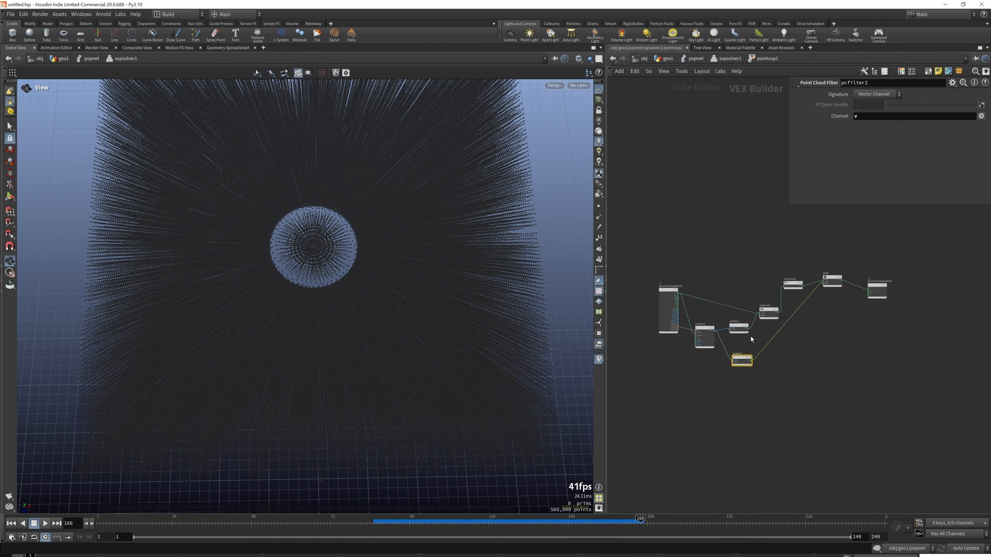
{"action": "scroll", "coordinate": [728, 332], "scroll_direction": "up", "scroll_amount": 3}
{"action": "left_click", "coordinate": [680, 323]}
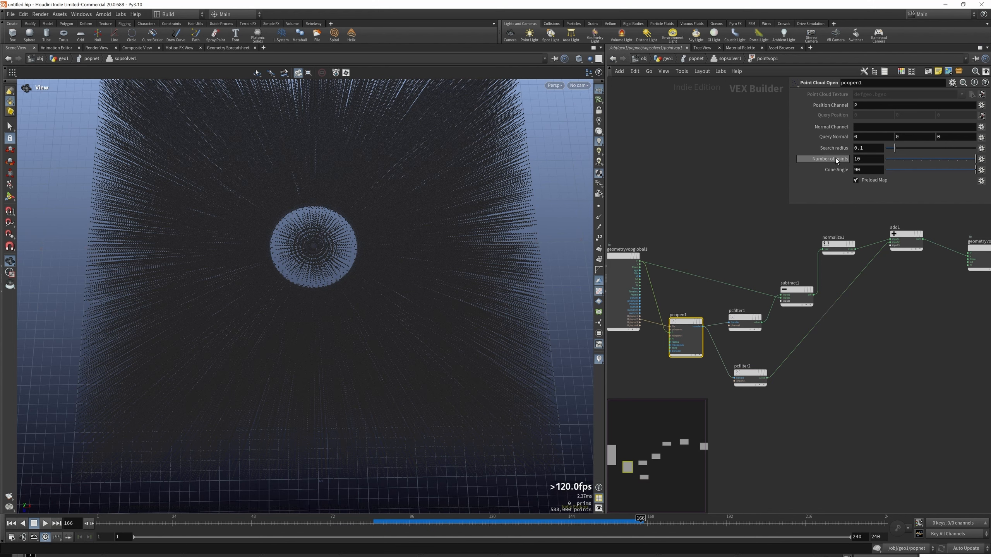
{"action": "double_click", "coordinate": [874, 148]}
{"action": "type", "text": "5"}
{"action": "key", "text": "Return"}
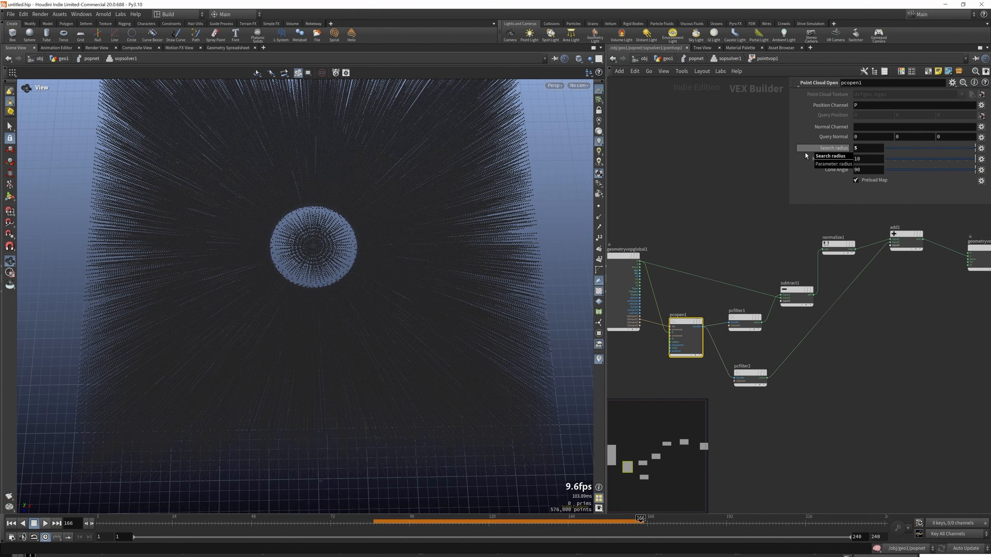
Rewind the simulation and watch it play from the geo1 network to examine the larger search radius.
{"action": "left_click", "coordinate": [12, 524]}
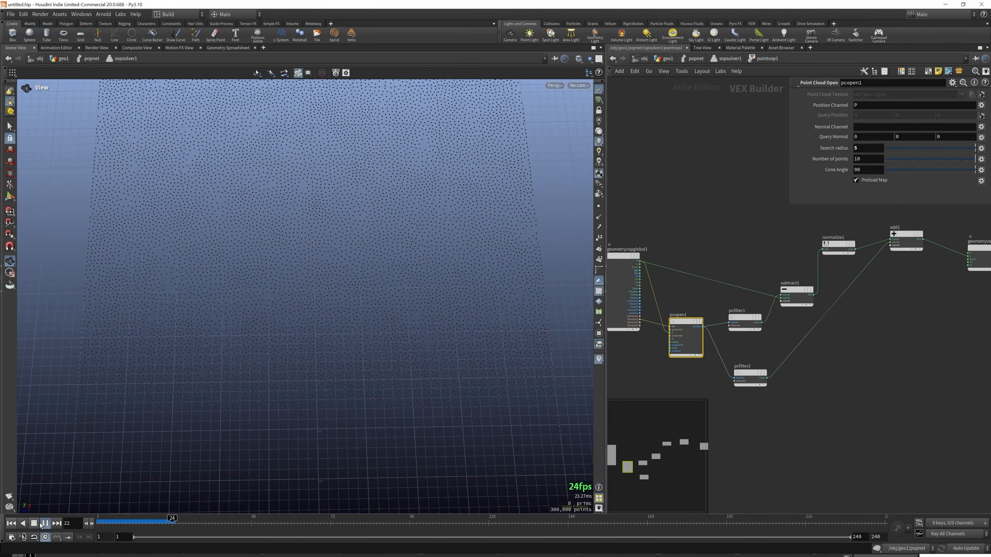
{"action": "left_click", "coordinate": [667, 58]}
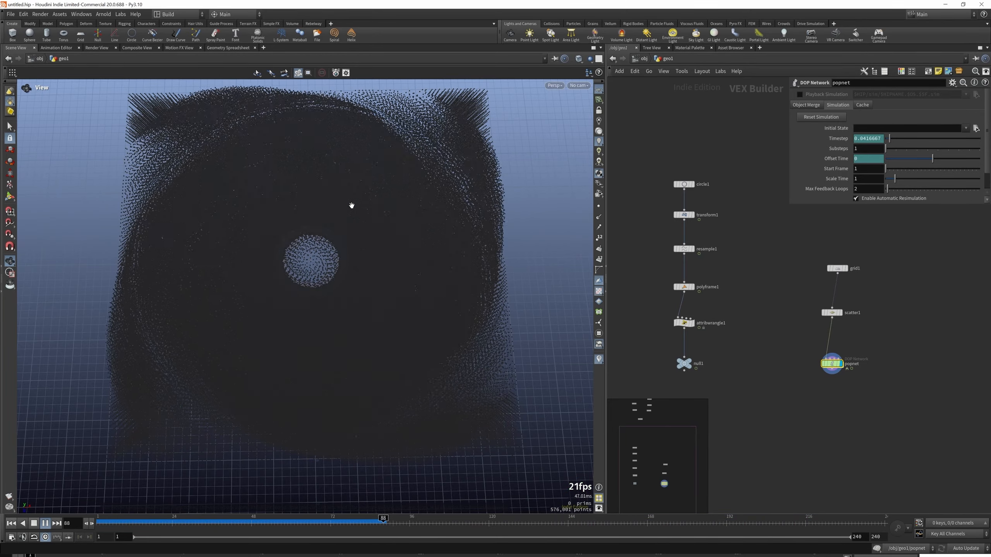
Stop playback, set the number of points of pcopen1 inside sopsolver1 to 20, and reset the popnet simulation.
{"action": "left_click", "coordinate": [45, 523]}
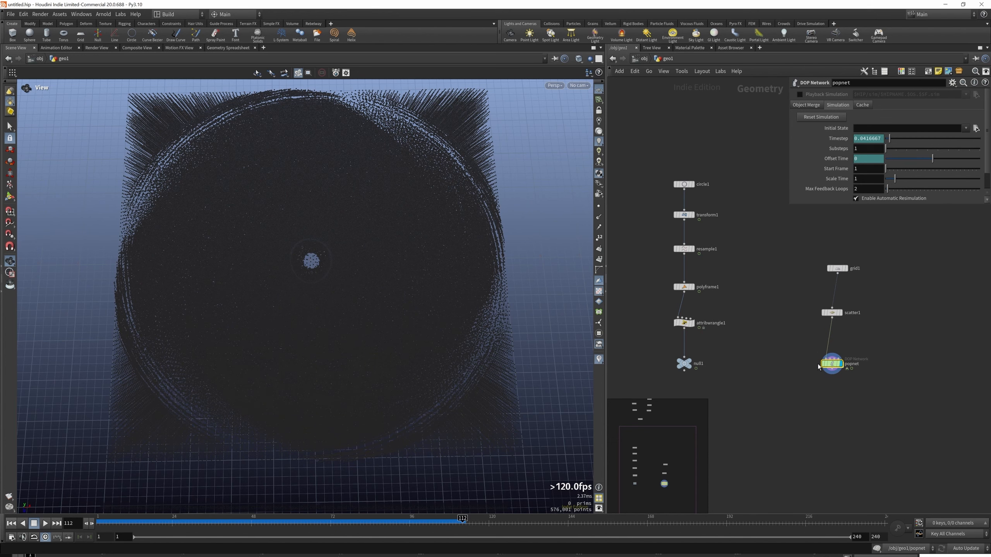
{"action": "double_click", "coordinate": [830, 364]}
{"action": "double_click", "coordinate": [705, 347]}
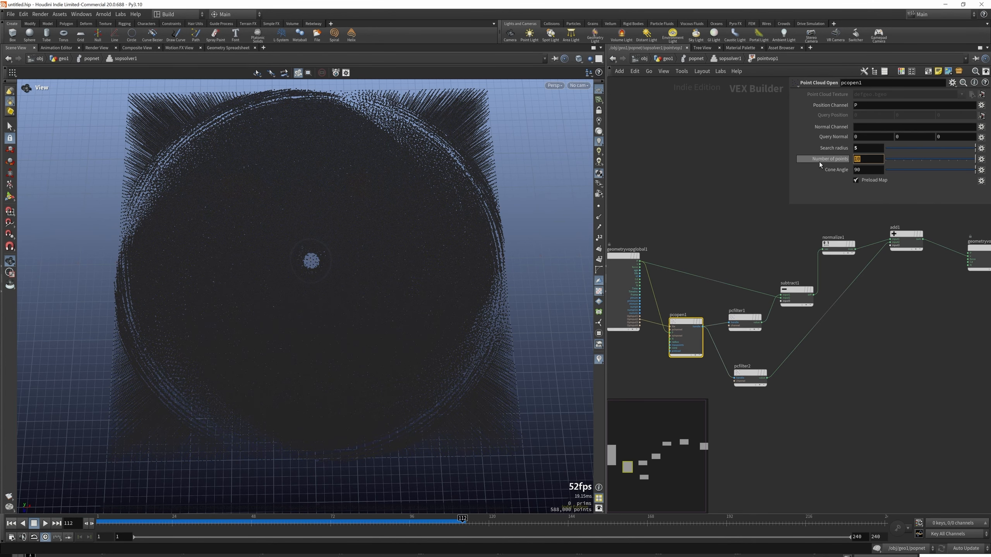
{"action": "type", "text": "2"}
{"action": "key", "text": "Return"}
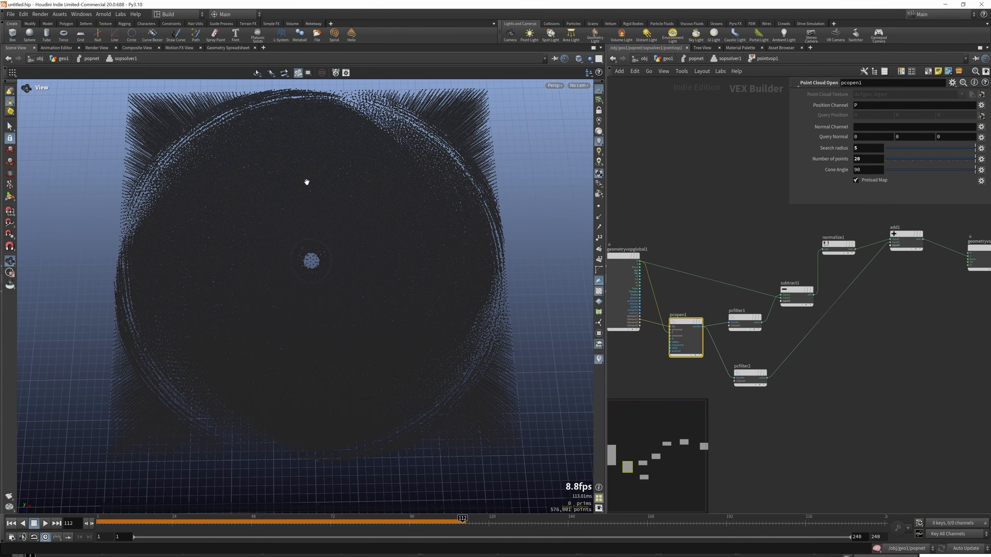
{"action": "left_click", "coordinate": [15, 525]}
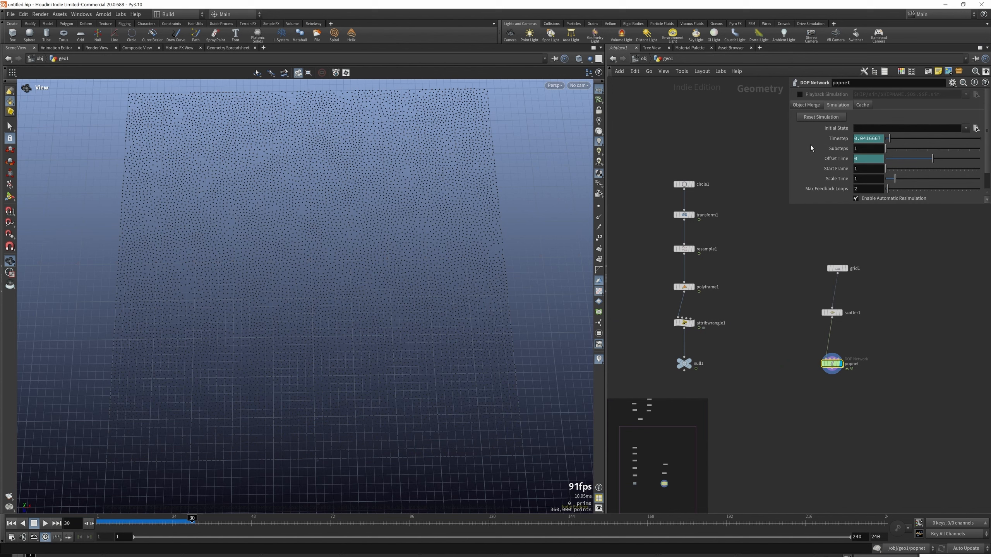
{"action": "left_click", "coordinate": [816, 118]}
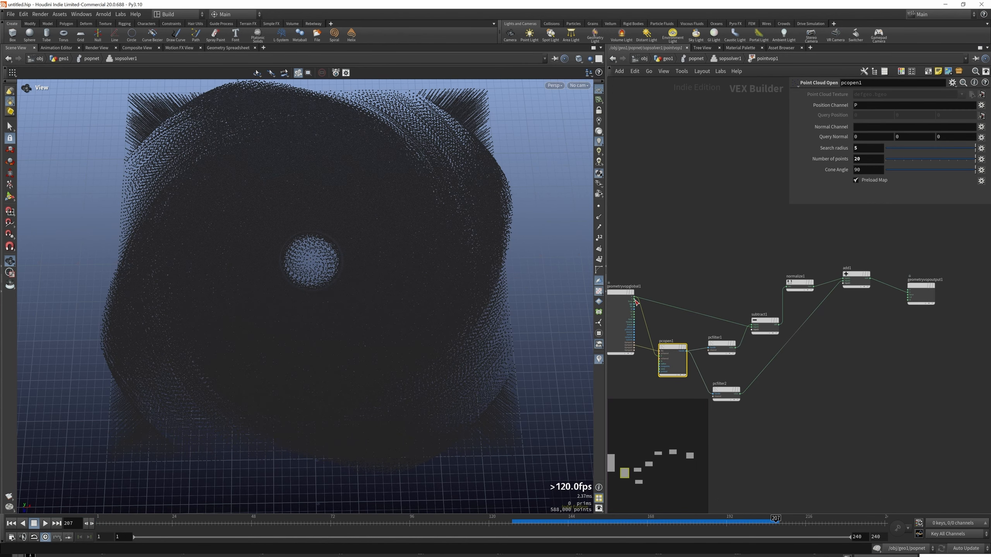
Wire an additional connection from geometryvopglobal1 into add1 and move add1 slightly lower in the network.
{"action": "left_click", "coordinate": [634, 298]}
{"action": "left_click", "coordinate": [853, 289]}
{"action": "left_click_drag", "start_coordinate": [856, 280], "coordinate": [859, 308]}
Replay the simulation from frame 1 at the geo1 level to examine the effect of the extra add1 input.
{"action": "left_click", "coordinate": [11, 523]}
{"action": "left_click", "coordinate": [45, 523]}
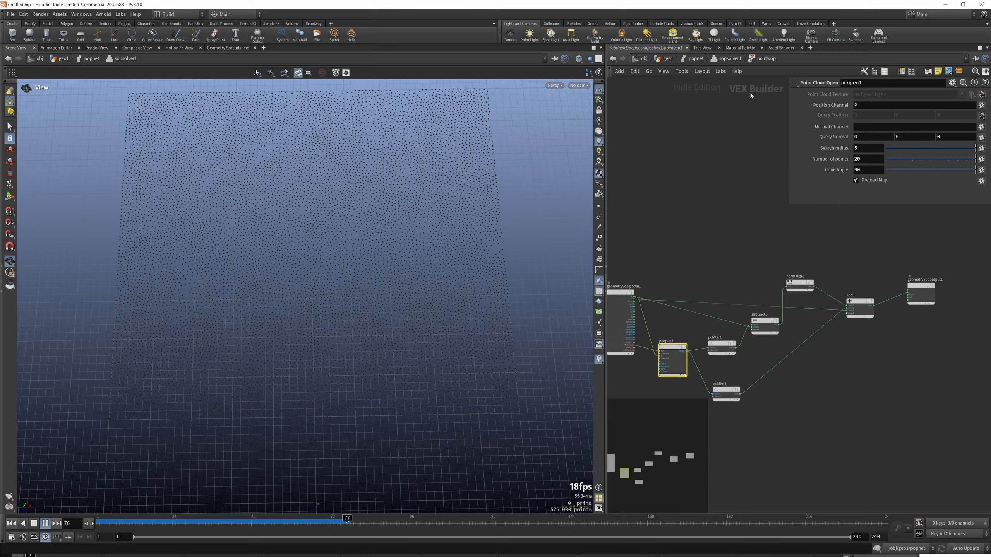
{"action": "left_click", "coordinate": [673, 61]}
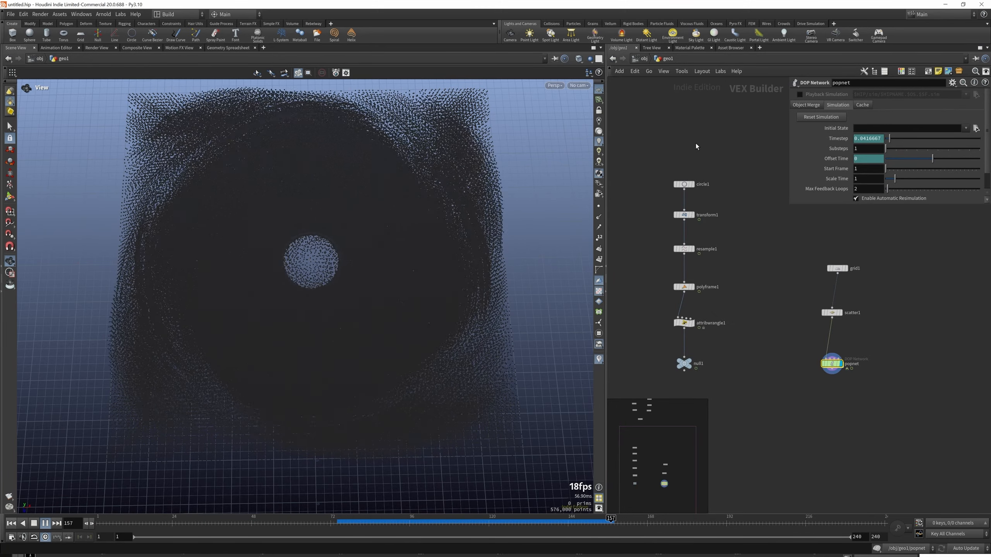
{"action": "scroll", "coordinate": [737, 235], "scroll_direction": "down", "scroll_amount": 5}
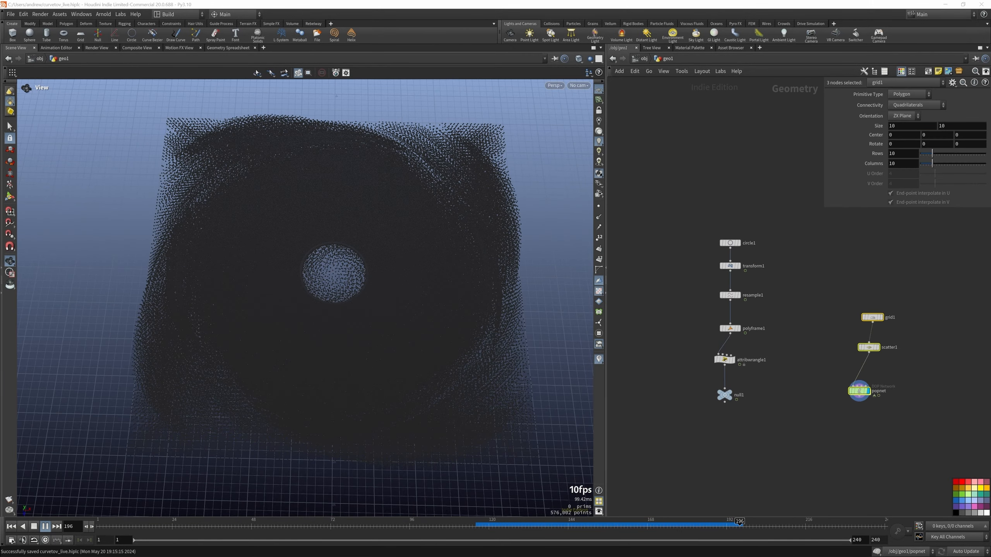
Stop playback and add a Trace node beside circle1 in the geo1 network.
{"action": "left_click", "coordinate": [797, 250]}
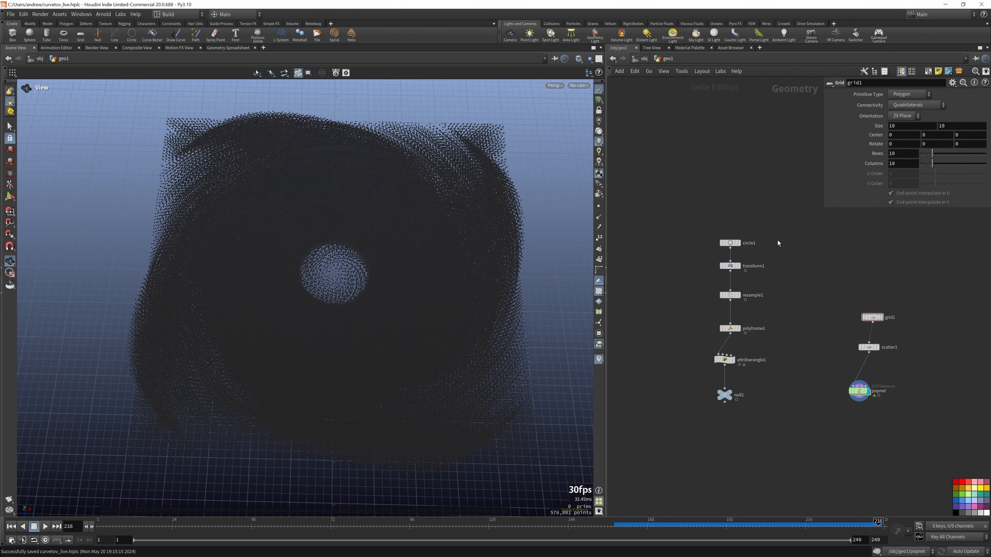
{"action": "key", "text": "Tab"}
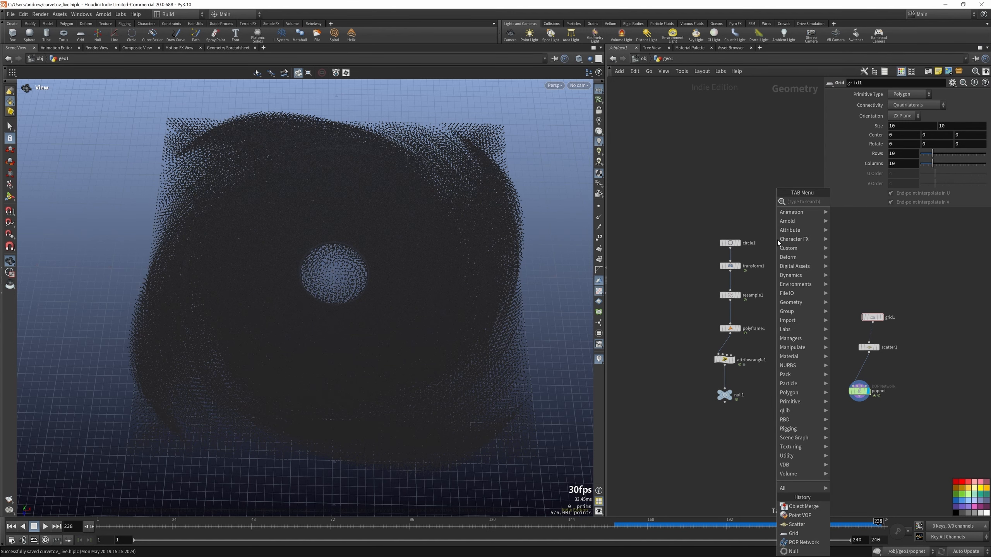
{"action": "type", "text": "TRA"}
{"action": "left_click", "coordinate": [841, 202]}
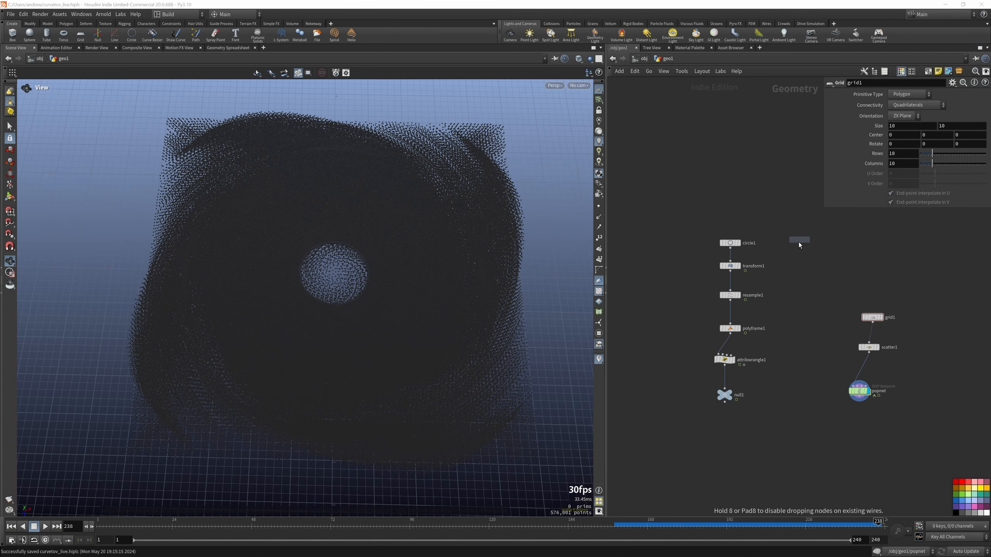
{"action": "left_click", "coordinate": [798, 243]}
Load Capture.PNG from the Desktop folder as the trace1 image input and display the traced outline.
{"action": "left_click", "coordinate": [982, 186]}
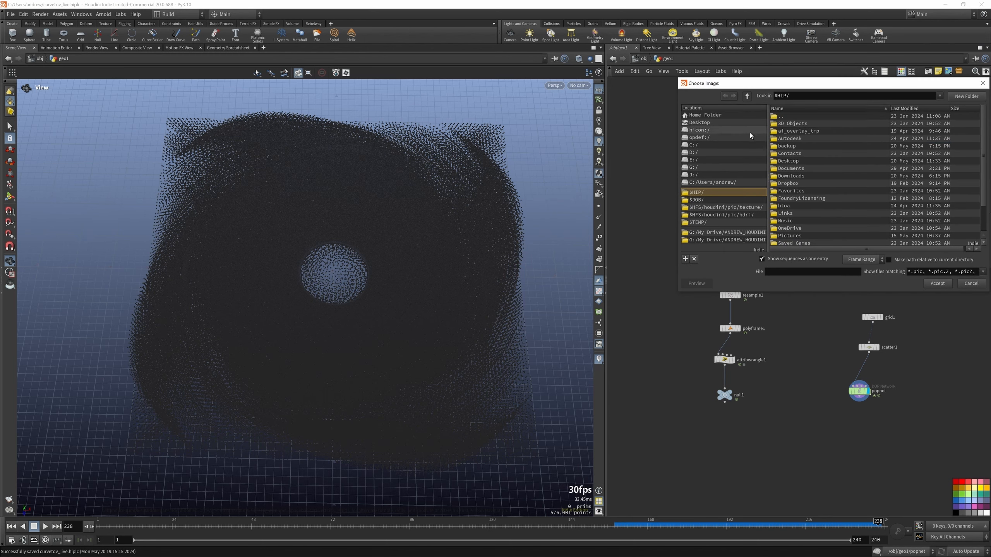
{"action": "left_click", "coordinate": [700, 122]}
{"action": "left_click", "coordinate": [796, 191]}
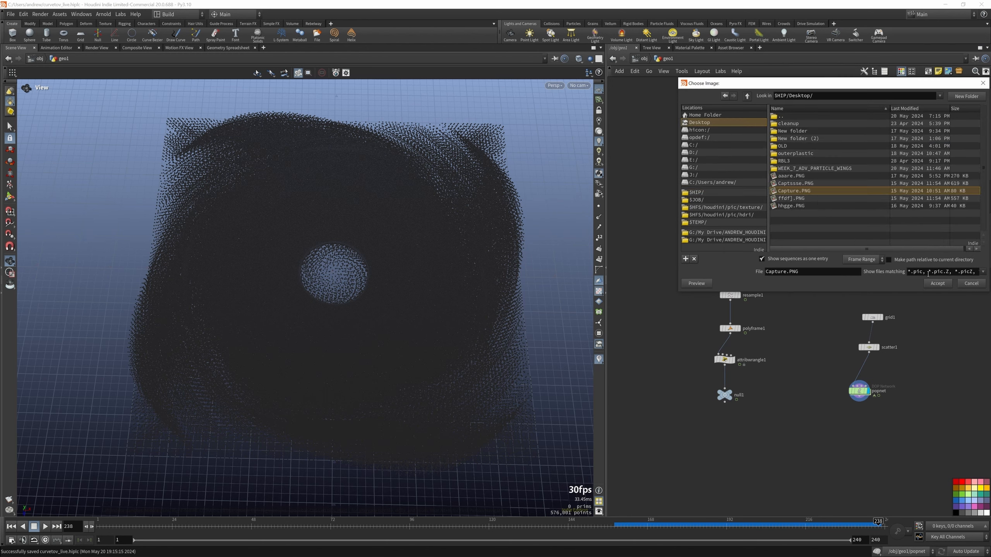
{"action": "left_click", "coordinate": [936, 284]}
{"action": "left_click", "coordinate": [792, 250]}
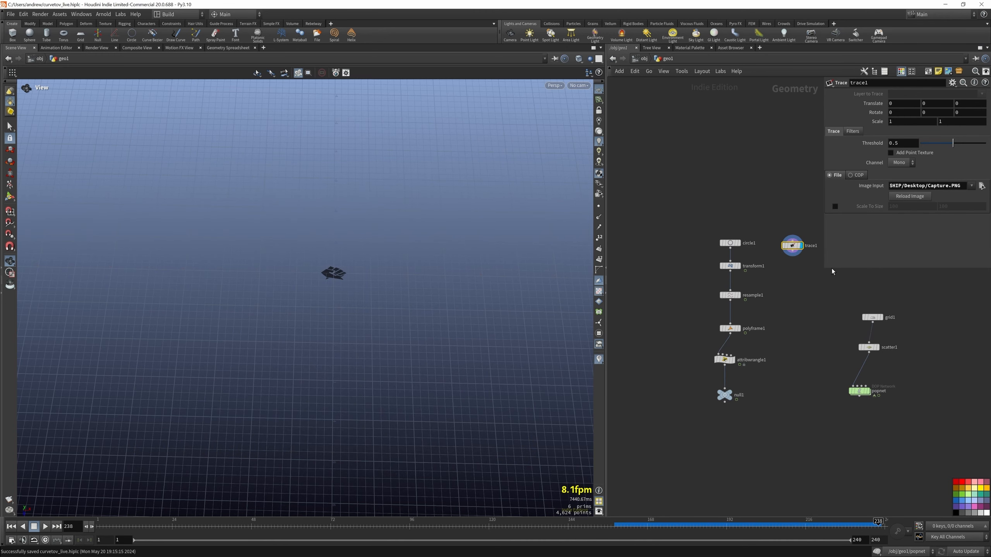
Add a displayed Dissolve node below trace1 and turn off its Remove Unused Points option.
{"action": "key", "text": "Tab"}
{"action": "type", "text": "tran"}
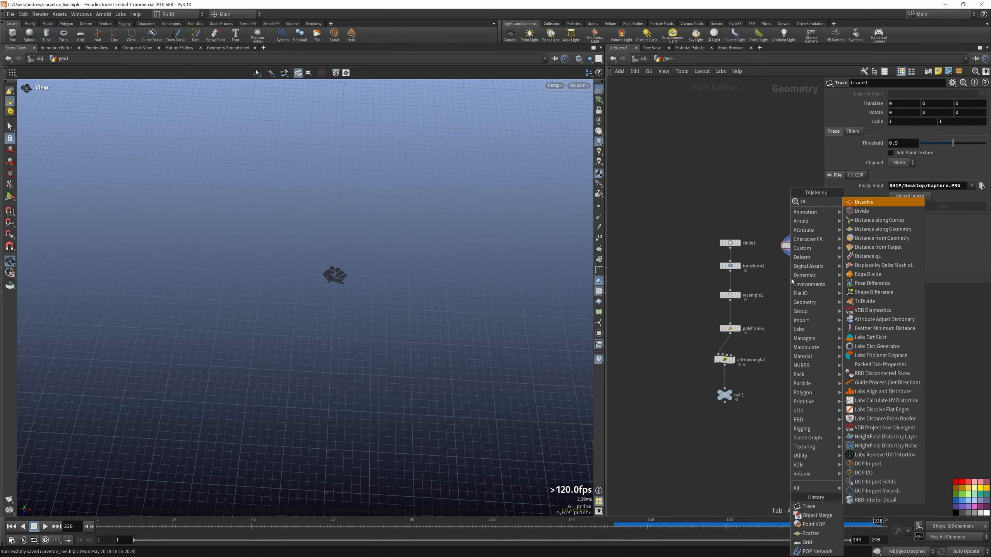
{"action": "left_click", "coordinate": [859, 203]}
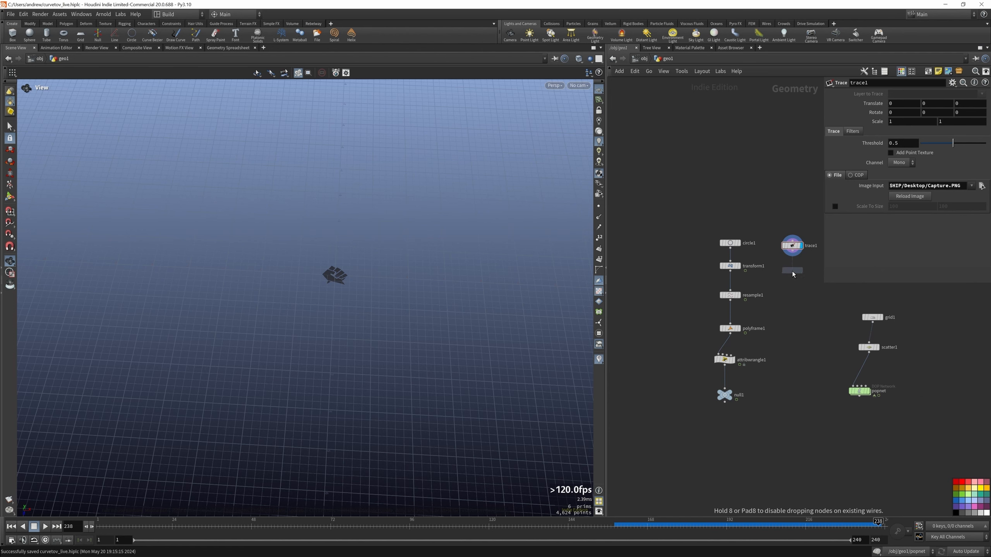
{"action": "left_click", "coordinate": [792, 271]}
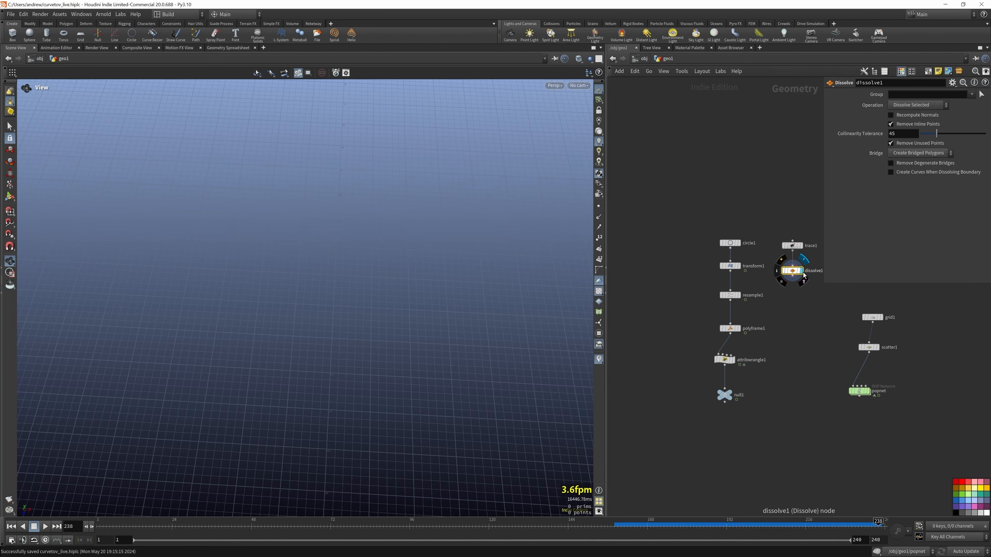
{"action": "left_click", "coordinate": [891, 143]}
{"action": "scroll", "coordinate": [314, 270], "scroll_direction": "up", "scroll_amount": 8}
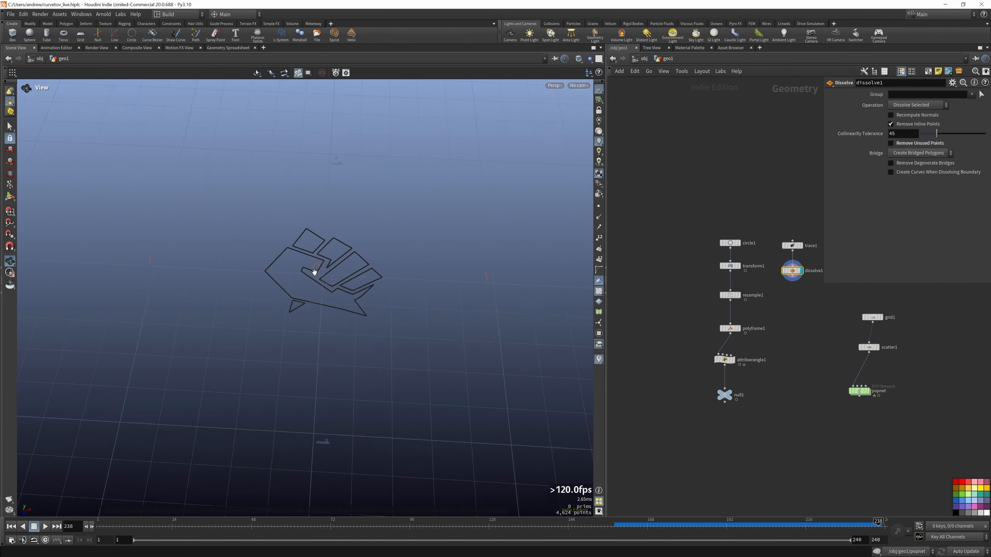
{"action": "left_click_drag", "start_coordinate": [314, 270], "coordinate": [382, 223]}
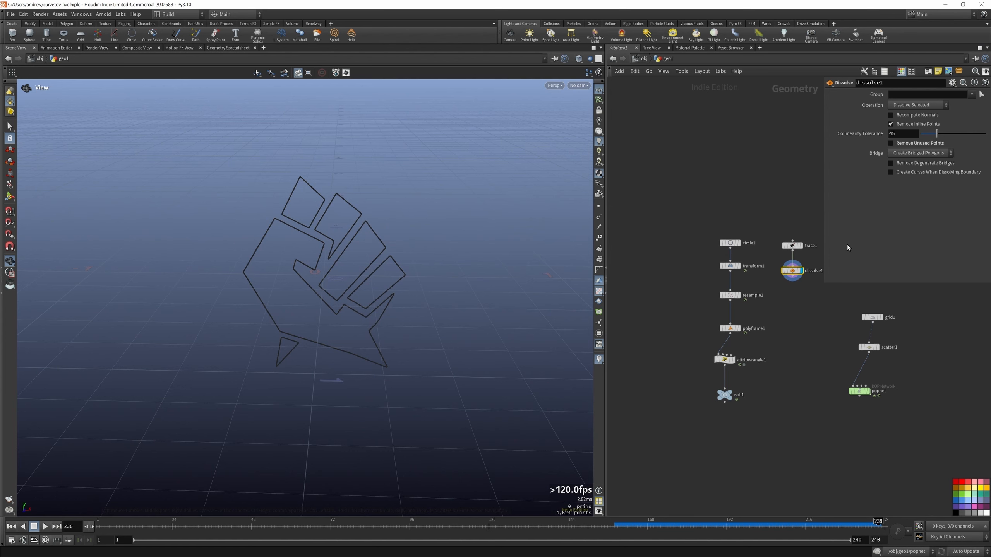
Append an Add node to dissolve1, display it, and build polygons By Group from all points.
{"action": "key", "text": "Tab"}
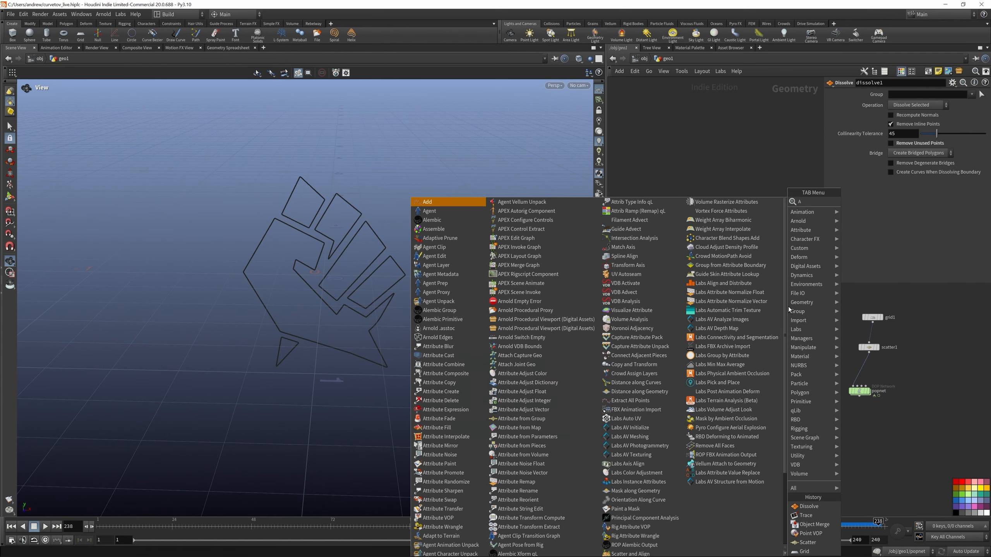
{"action": "type", "text": "ADD"}
{"action": "left_click", "coordinate": [875, 208]}
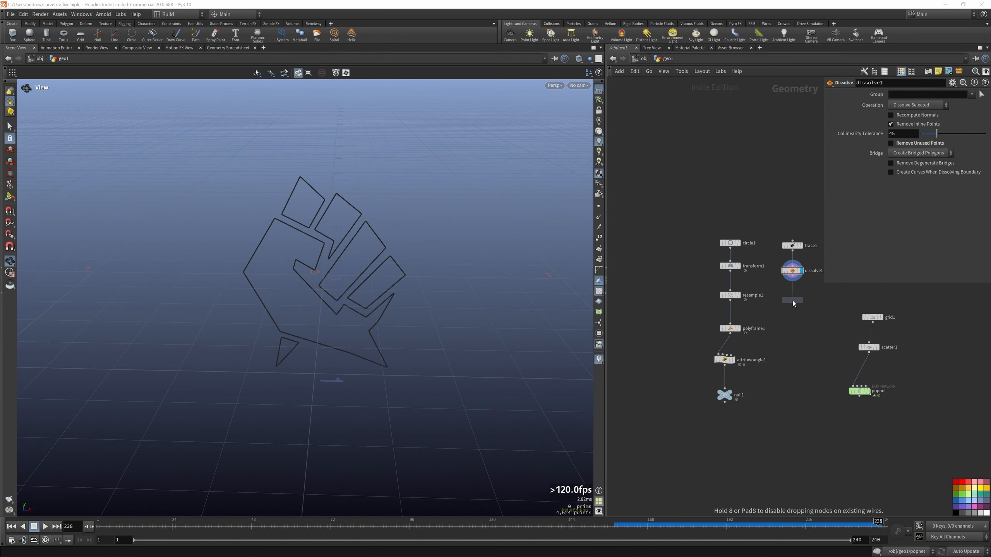
{"action": "left_click", "coordinate": [792, 300]}
{"action": "left_click", "coordinate": [801, 300]}
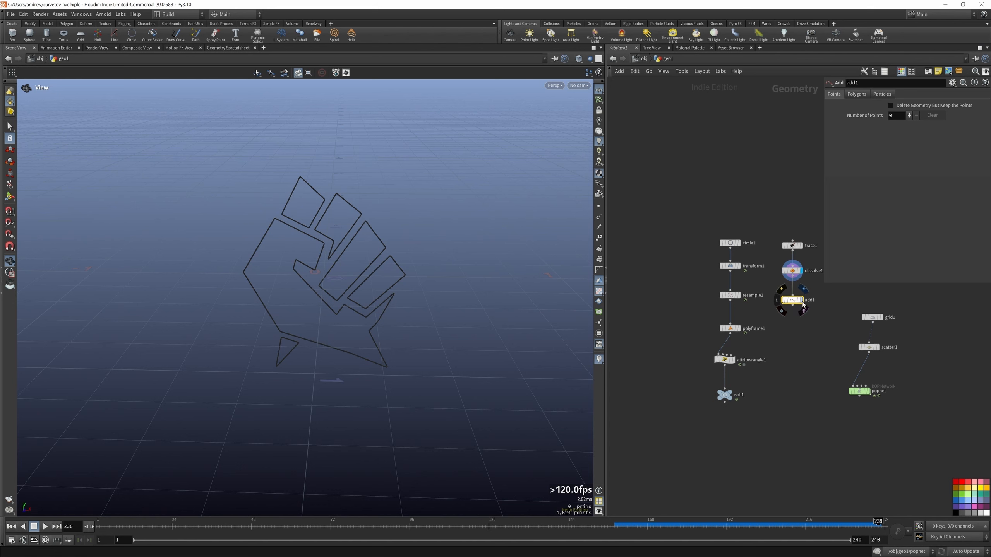
{"action": "left_click", "coordinate": [865, 95]}
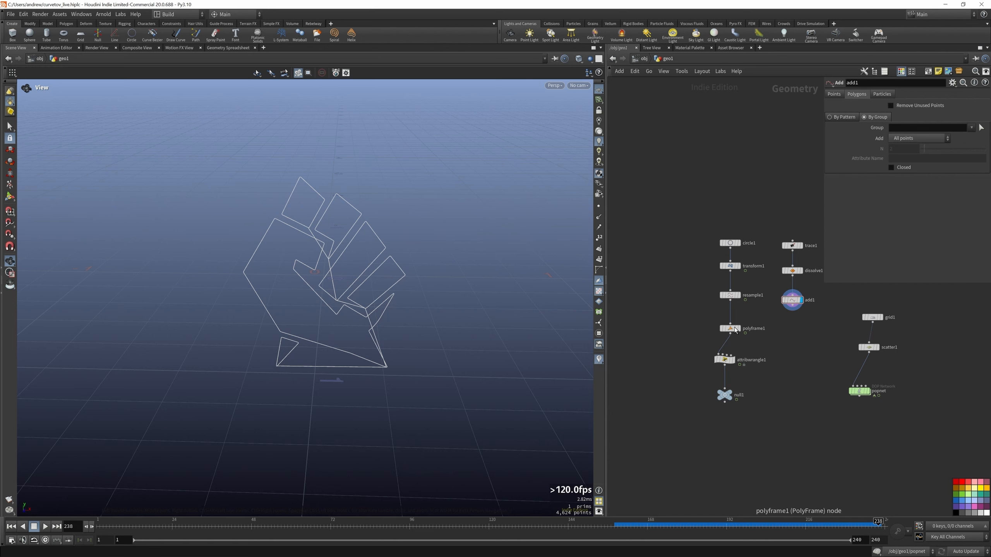
Duplicate polyframe1 and attribwrangle1 and chain the copies below add1, checking the point attributes of the copied PolyFrame.
{"action": "left_click_drag", "start_coordinate": [728, 327], "coordinate": [800, 336], "text": "alt"}
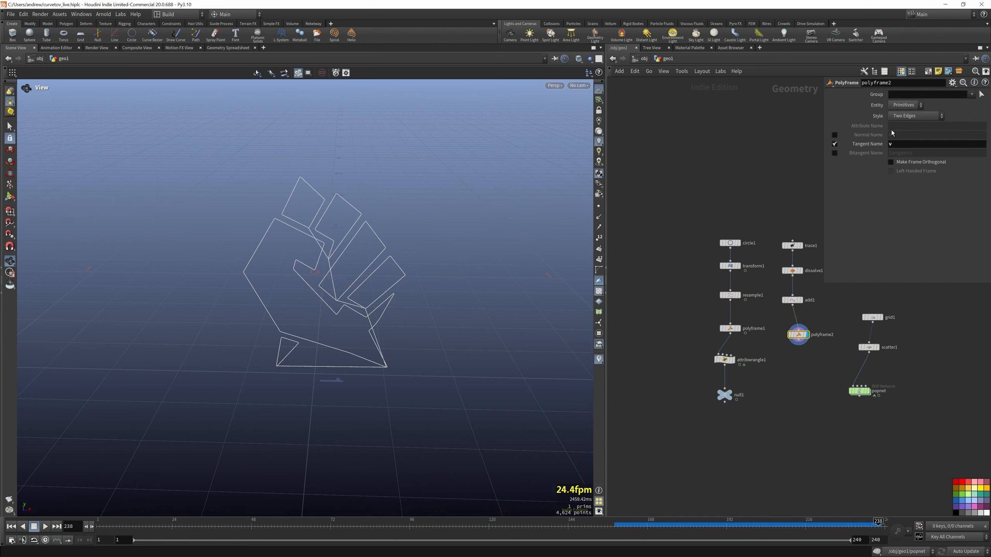
{"action": "middle_click", "coordinate": [792, 336]}
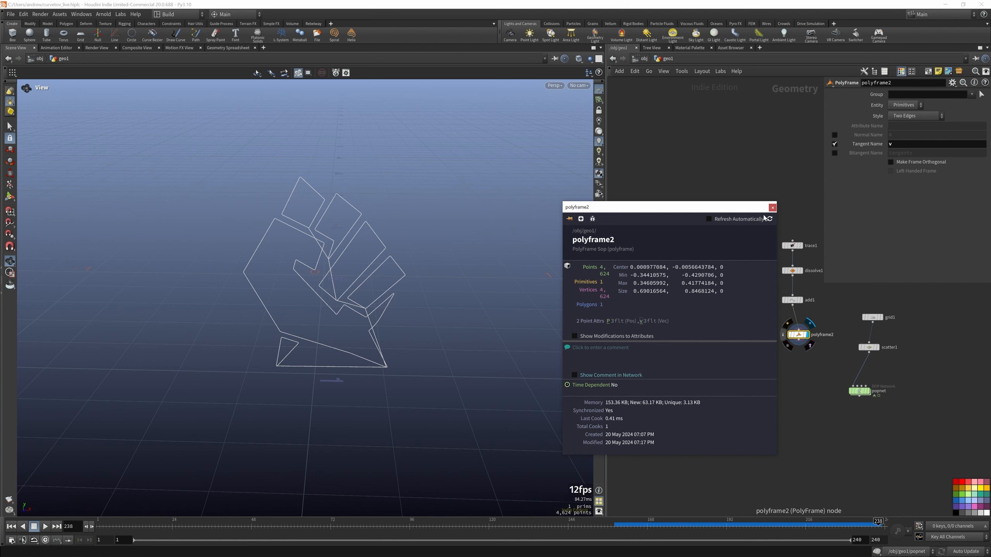
{"action": "left_click", "coordinate": [773, 208]}
{"action": "left_click_drag", "start_coordinate": [732, 359], "coordinate": [798, 339], "text": "alt"}
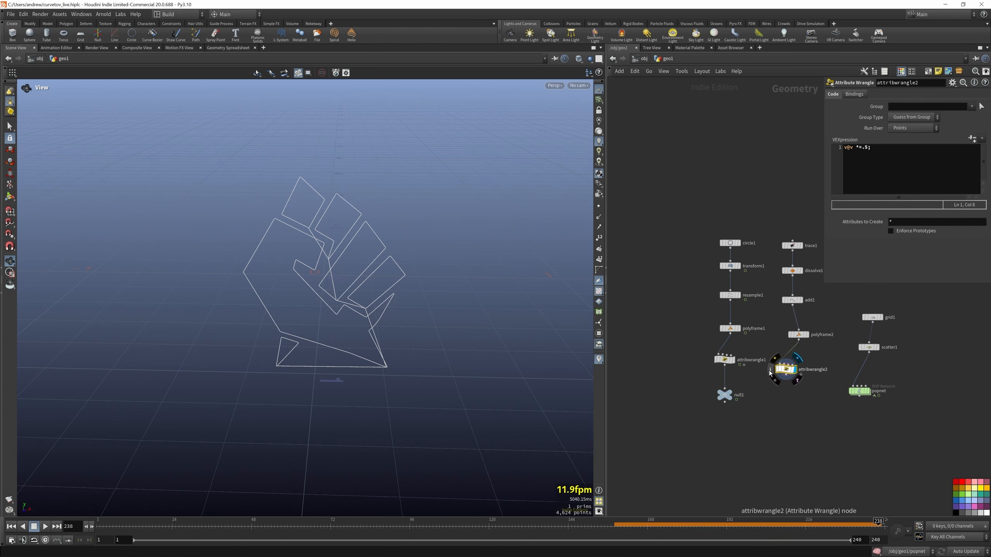
{"action": "left_click", "coordinate": [771, 370]}
Append a Transform node to attribwrangle2 with uniform scale 9 and X rotation -90.
{"action": "key", "text": "Tab"}
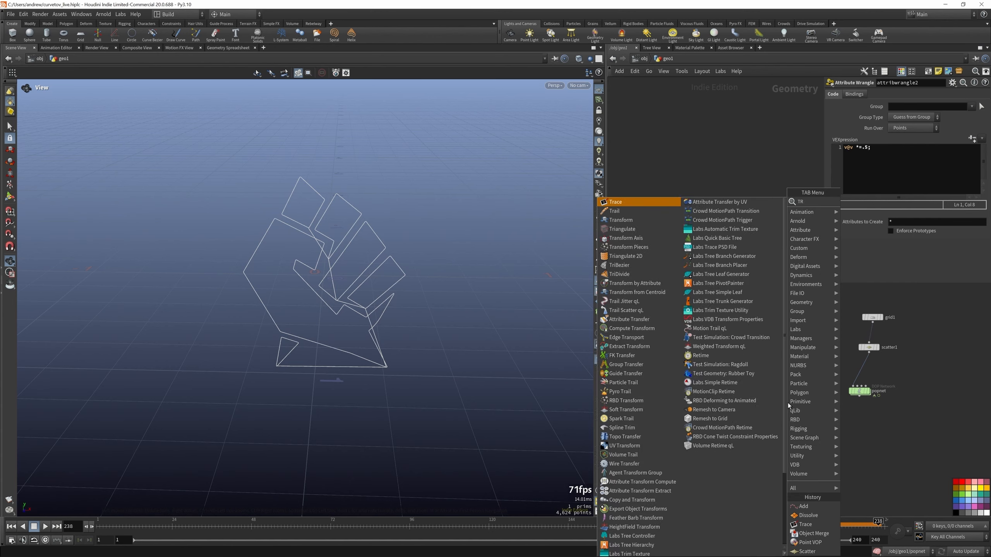
{"action": "type", "text": "TRA"}
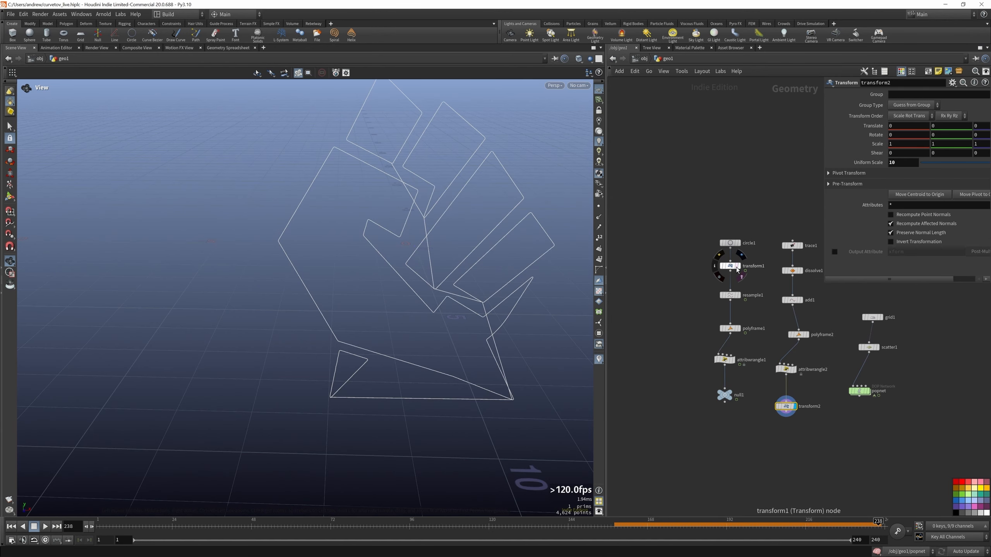
{"action": "left_click", "coordinate": [736, 267]}
{"action": "scroll", "coordinate": [348, 282], "scroll_direction": "down", "scroll_amount": 3}
{"action": "left_click_drag", "start_coordinate": [392, 282], "coordinate": [401, 282]}
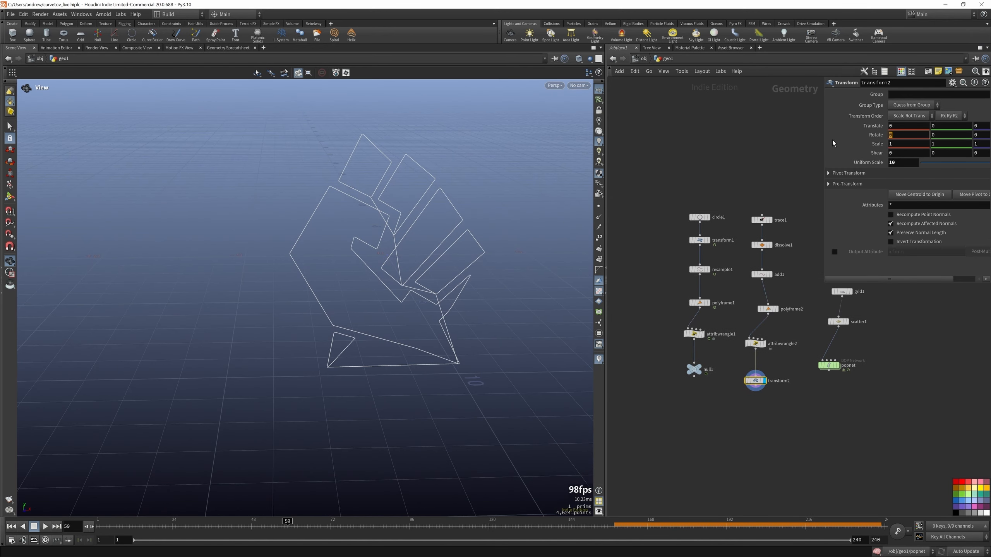
{"action": "type", "text": "-90"}
{"action": "key", "text": "Return"}
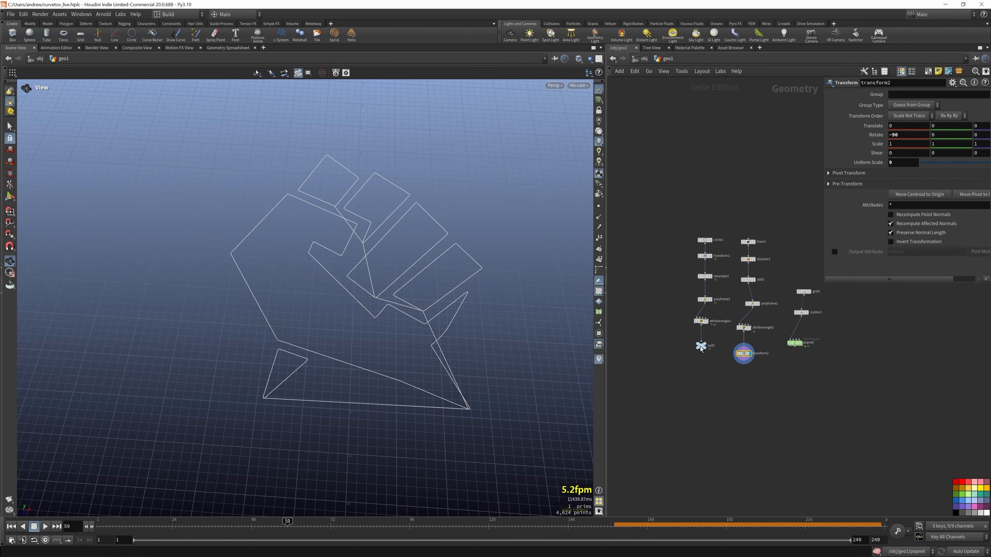
Detach null1 from attribwrangle1, place it below transform2 and connect it to that node.
{"action": "left_click_drag", "start_coordinate": [701, 347], "coordinate": [727, 403]}
{"action": "left_click_drag", "start_coordinate": [733, 369], "coordinate": [744, 358]}
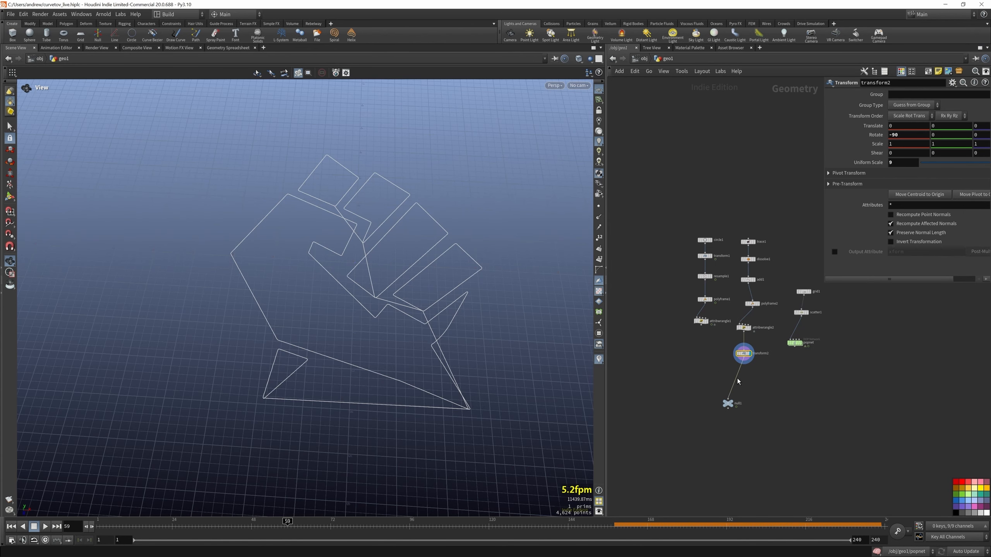
{"action": "left_click", "coordinate": [735, 400]}
{"action": "left_click_drag", "start_coordinate": [728, 403], "coordinate": [740, 400]}
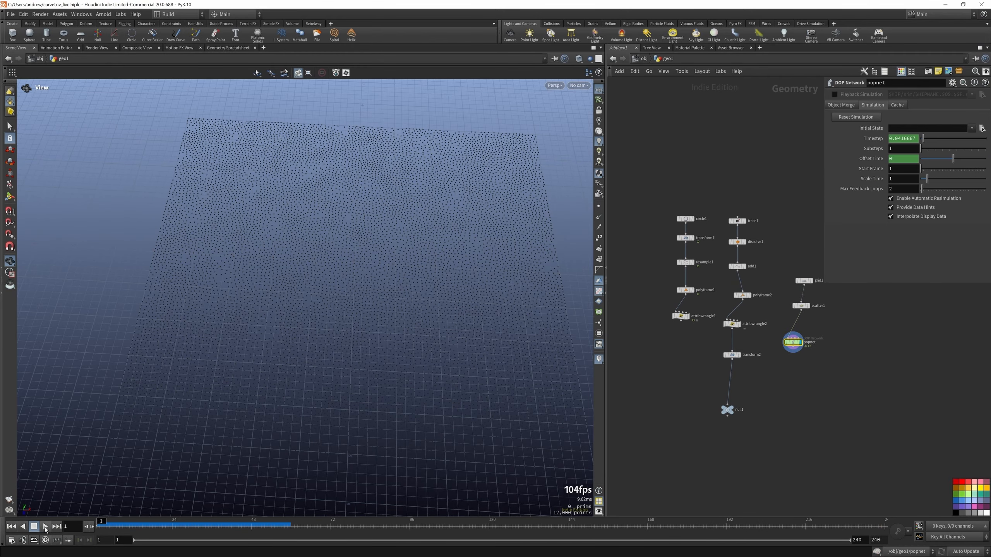
Run the popnet simulation with the traced curve, scrub to frame 35 and display the point trails.
{"action": "left_click", "coordinate": [45, 526]}
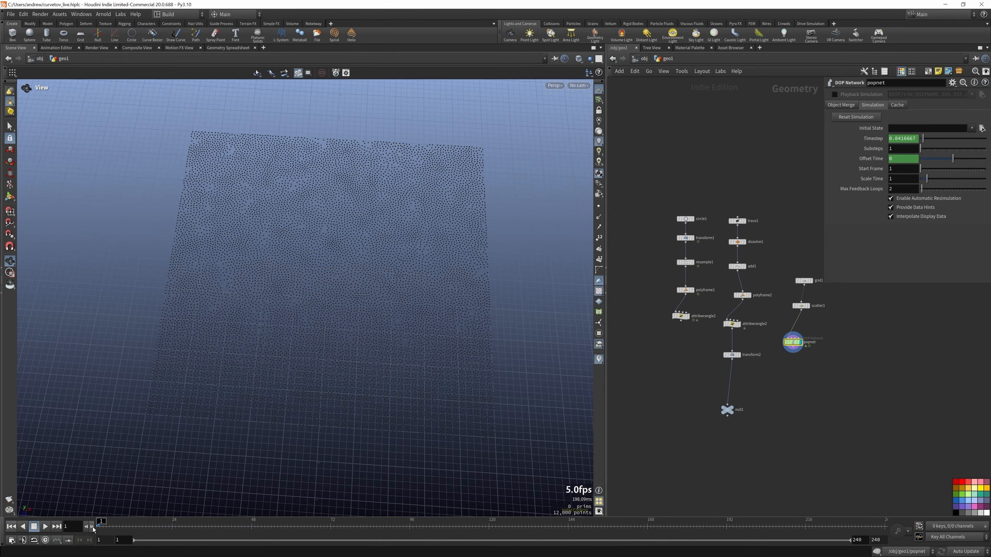
{"action": "left_click_drag", "start_coordinate": [99, 523], "coordinate": [208, 521]}
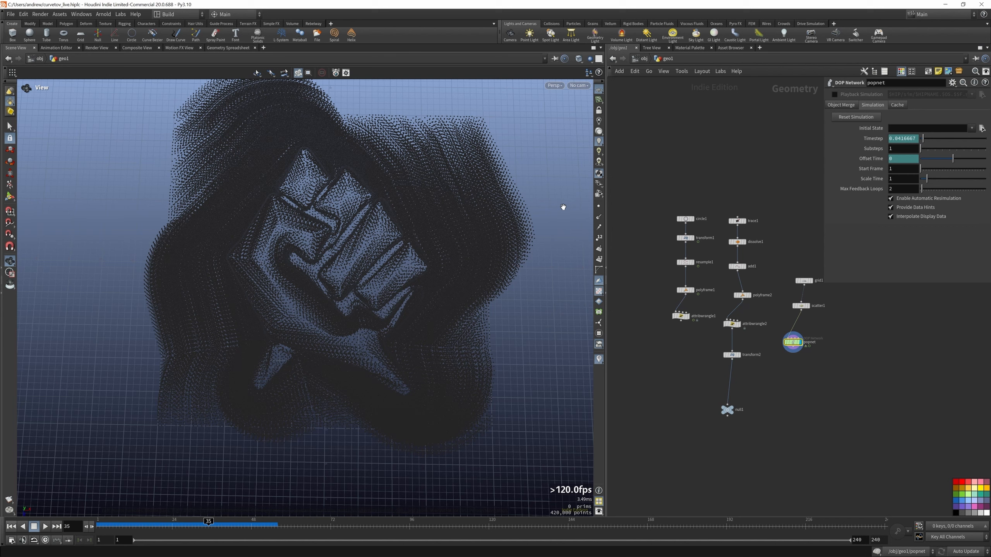
{"action": "left_click", "coordinate": [599, 229]}
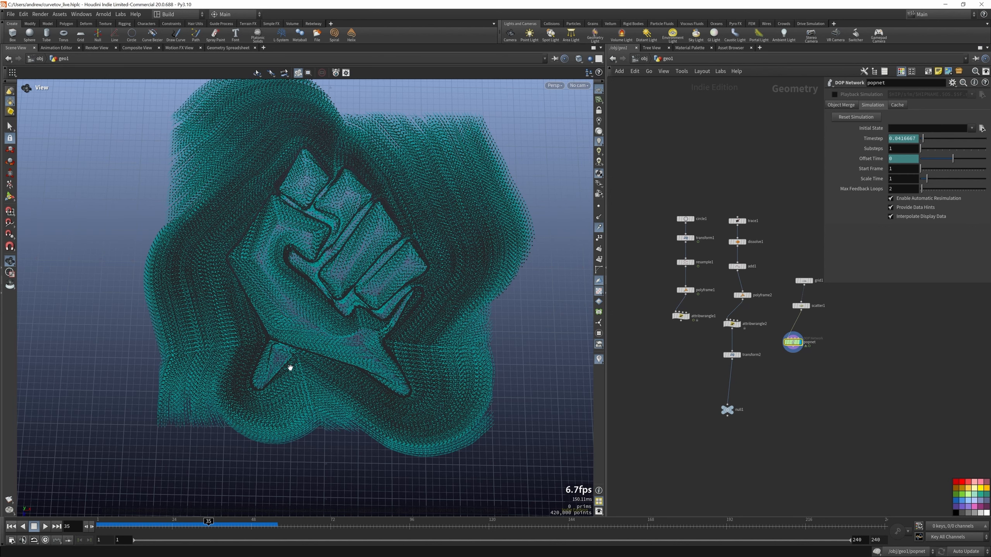
Scrub the popnet simulation to frame 67 and back to frame 58, and examine the particle trails from several angles.
{"action": "left_click_drag", "start_coordinate": [105, 522], "coordinate": [316, 429]}
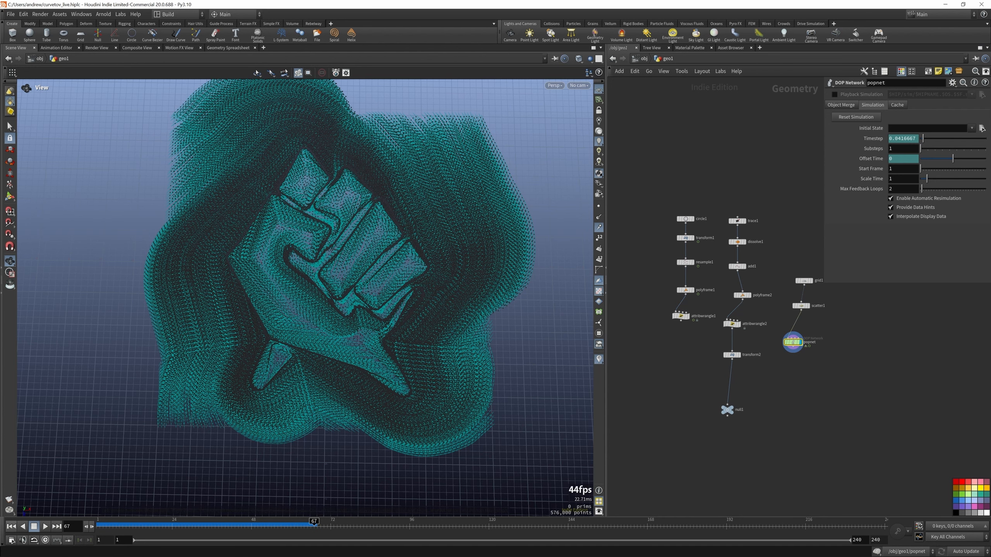
{"action": "left_click_drag", "start_coordinate": [314, 521], "coordinate": [285, 521]}
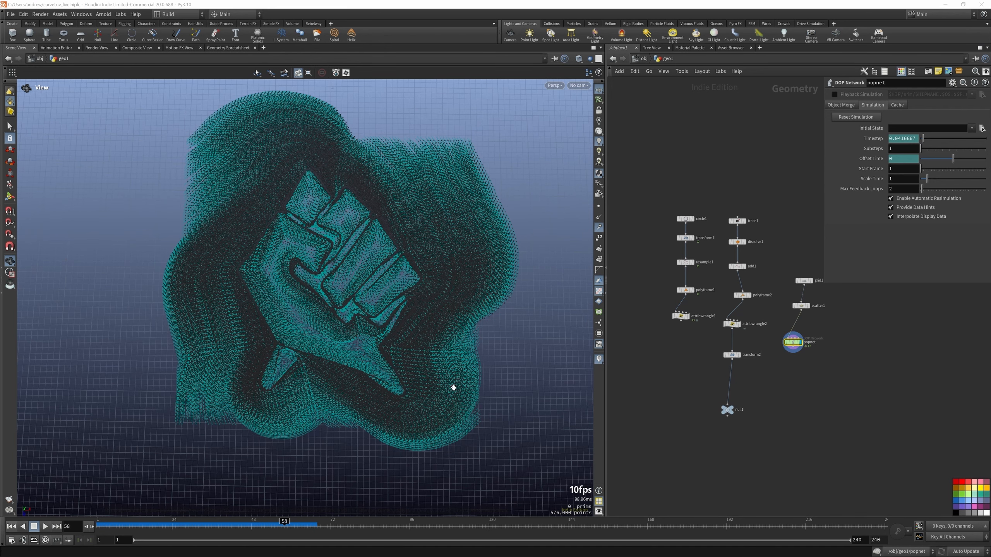
{"action": "left_click_drag", "start_coordinate": [463, 290], "coordinate": [392, 298]}
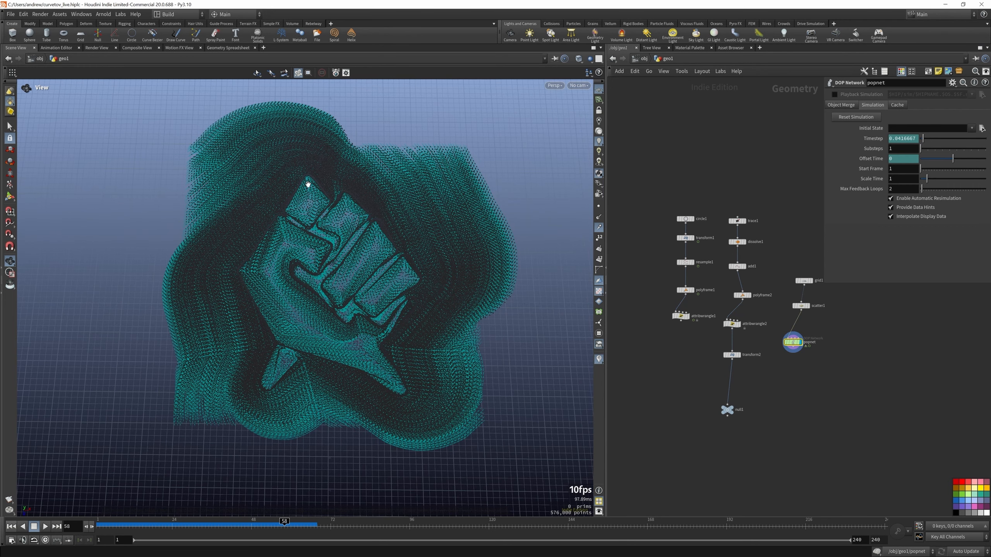
{"action": "left_click_drag", "start_coordinate": [368, 286], "coordinate": [305, 301]}
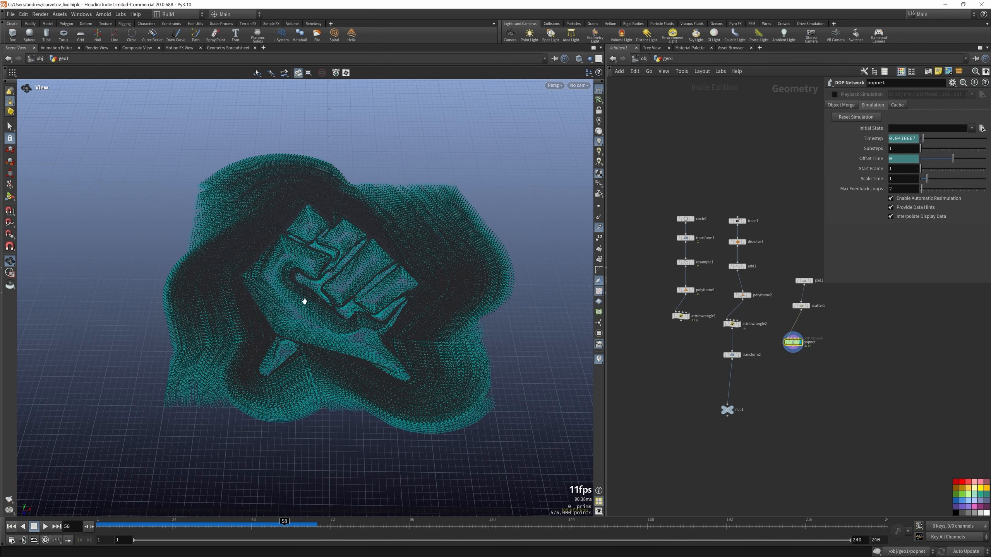
{"action": "scroll", "coordinate": [683, 266], "scroll_direction": "down", "scroll_amount": 3}
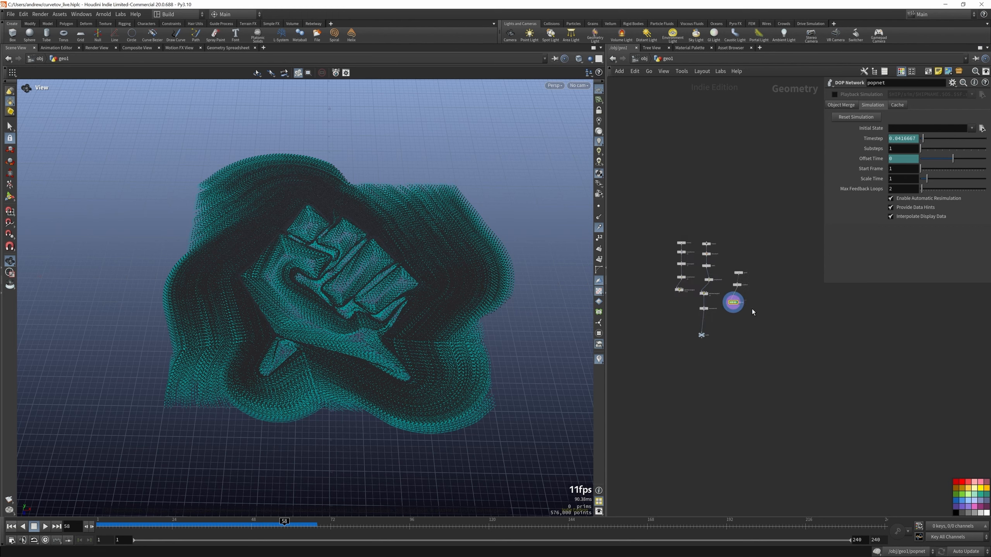
{"action": "scroll", "coordinate": [751, 308], "scroll_direction": "up", "scroll_amount": 3}
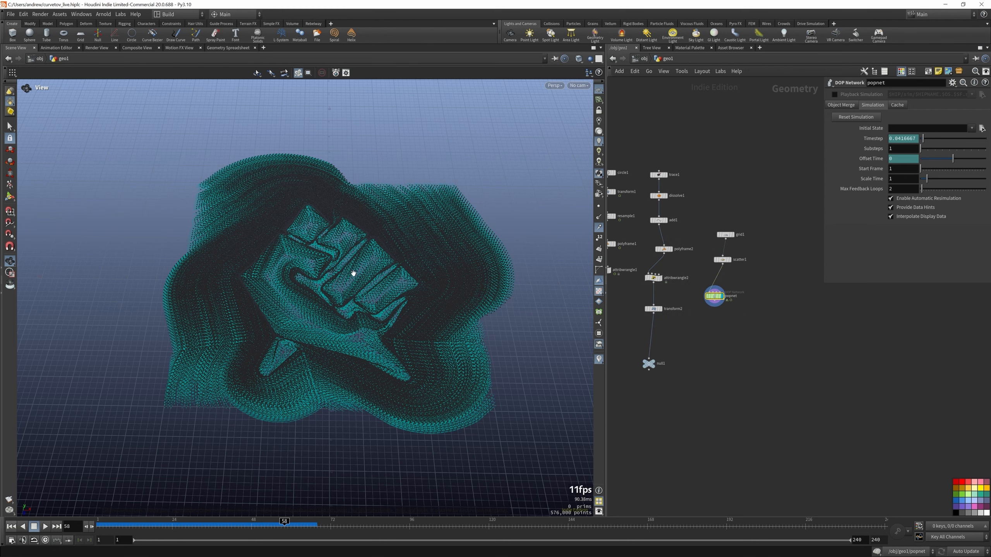
{"action": "left_click_drag", "start_coordinate": [276, 241], "coordinate": [320, 250]}
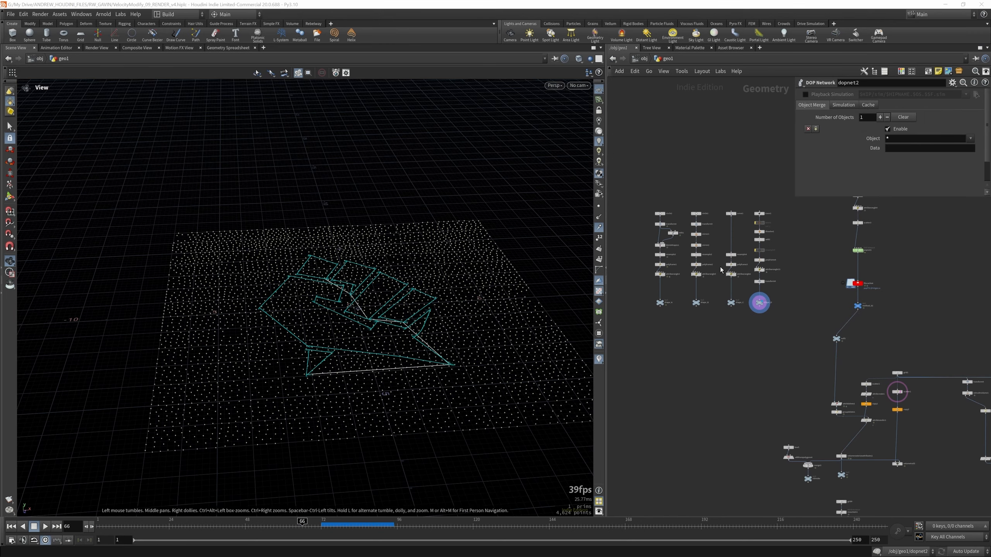
Display the shape_C curve in the shape network and select its source node curve1.
{"action": "scroll", "coordinate": [640, 227], "scroll_direction": "down", "scroll_amount": 3}
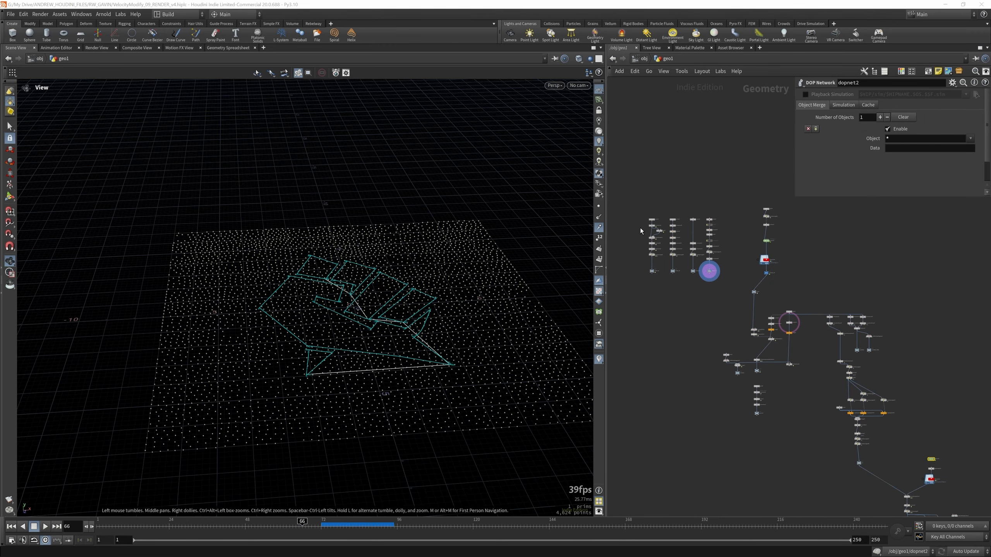
{"action": "scroll", "coordinate": [719, 233], "scroll_direction": "up", "scroll_amount": 7}
{"action": "scroll", "coordinate": [735, 205], "scroll_direction": "down", "scroll_amount": 3}
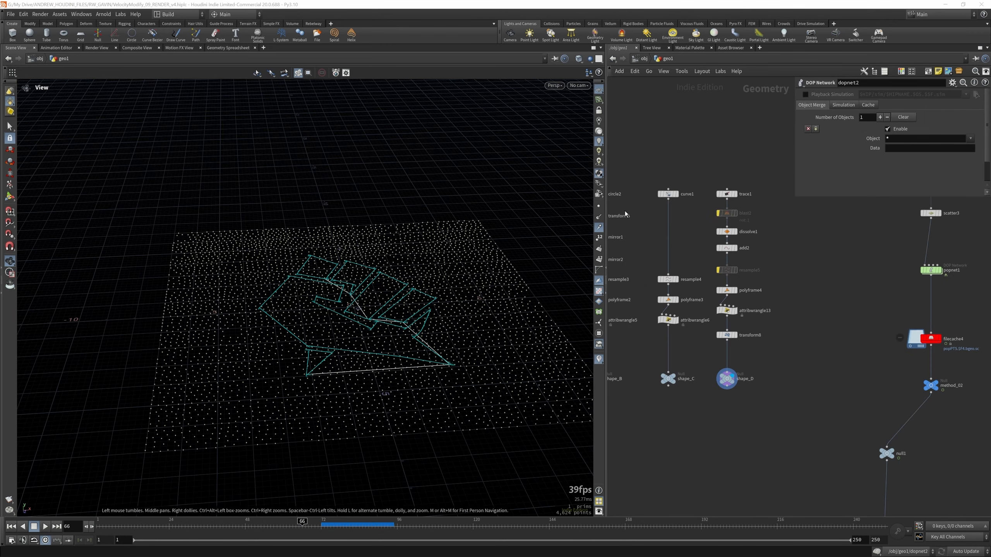
{"action": "left_click_drag", "start_coordinate": [416, 284], "coordinate": [416, 343]}
{"action": "scroll", "coordinate": [702, 309], "scroll_direction": "up", "scroll_amount": 5}
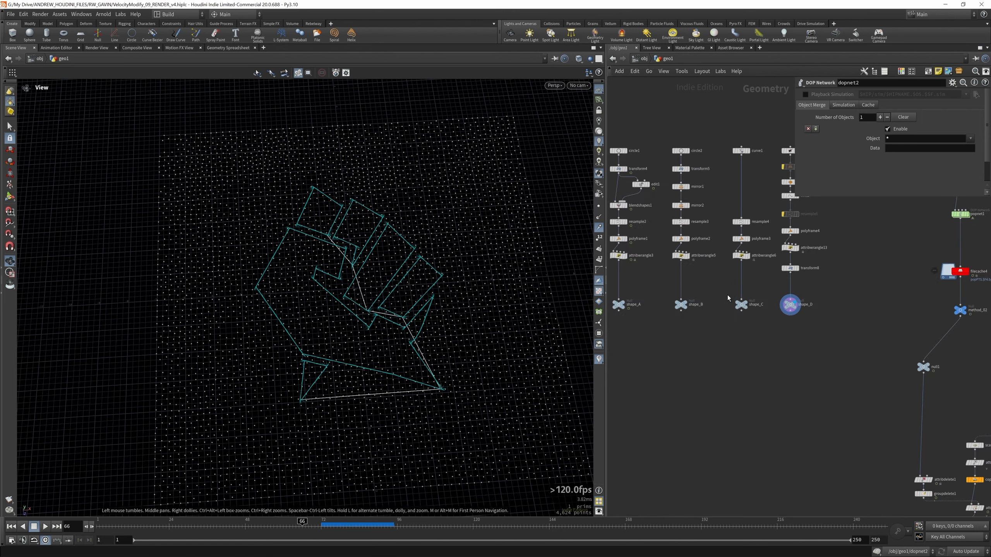
{"action": "left_click", "coordinate": [751, 307]}
{"action": "mouse_move", "coordinate": [398, 280]}
{"action": "left_mouse_down"}
{"action": "mouse_move", "coordinate": [419, 270]}
{"action": "mouse_move", "coordinate": [411, 275]}
{"action": "left_mouse_up"}
{"action": "left_click", "coordinate": [736, 125]}
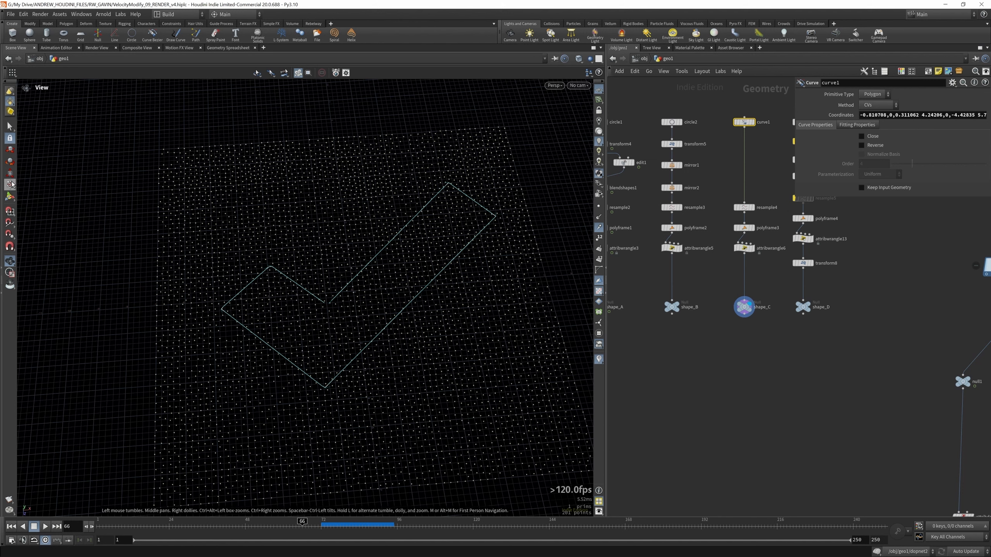
Preview the shape_B chain by displaying circle2 and the mirrored result at attribwrangle5.
{"action": "left_click", "coordinate": [10, 196]}
{"action": "left_click", "coordinate": [353, 281]}
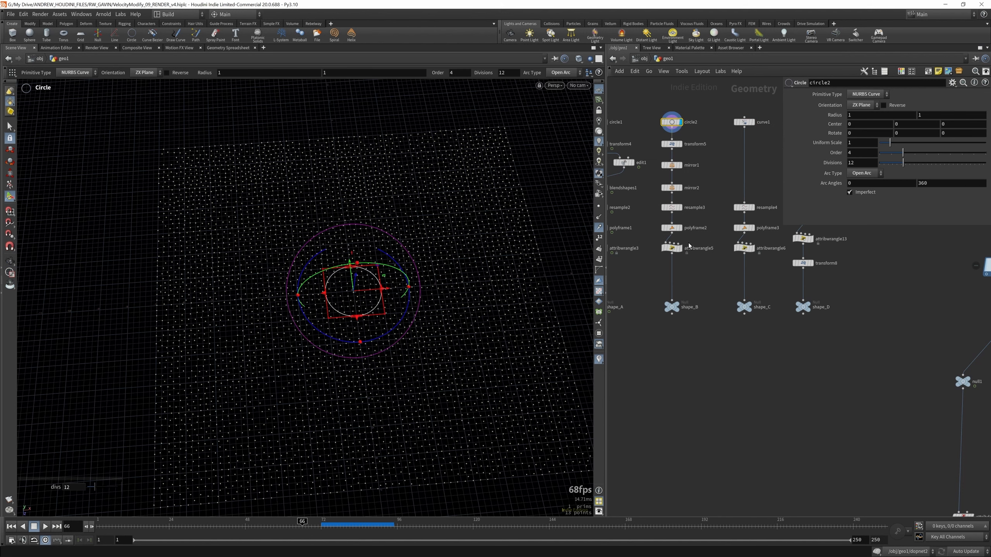
{"action": "left_click", "coordinate": [621, 341]}
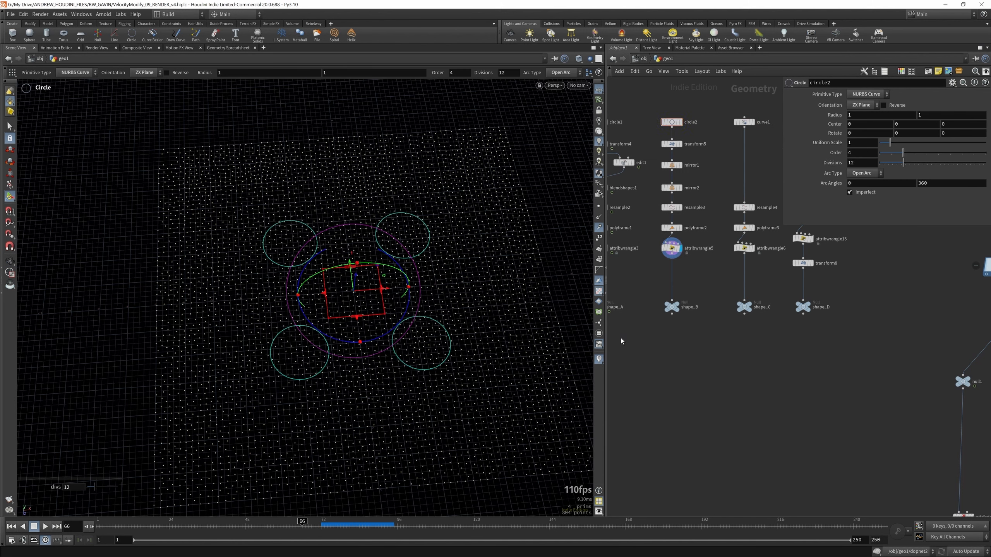
{"action": "scroll", "coordinate": [838, 363], "scroll_direction": "down", "scroll_amount": 2}
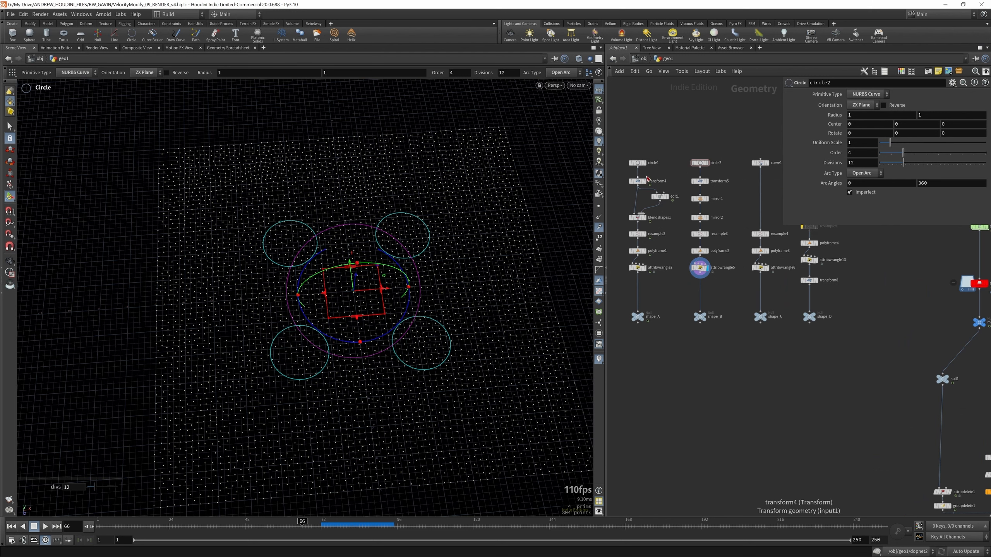
Preview transform4 and blendshapes1 in the shape_A chain and scrub the timeline to frame 104.
{"action": "left_click", "coordinate": [646, 185]}
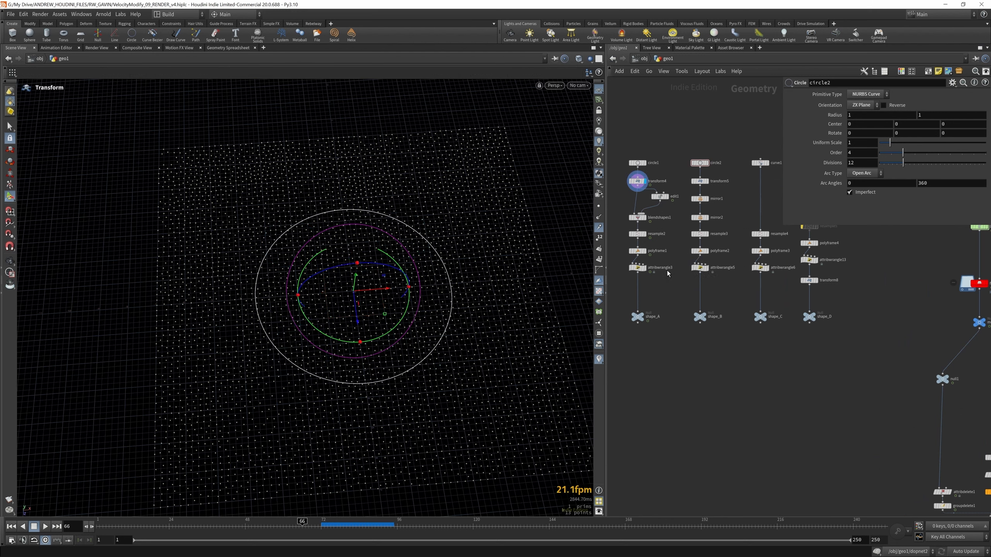
{"action": "scroll", "coordinate": [665, 272], "scroll_direction": "down", "scroll_amount": 1}
{"action": "scroll", "coordinate": [646, 230], "scroll_direction": "up", "scroll_amount": 2}
{"action": "left_click", "coordinate": [636, 224]}
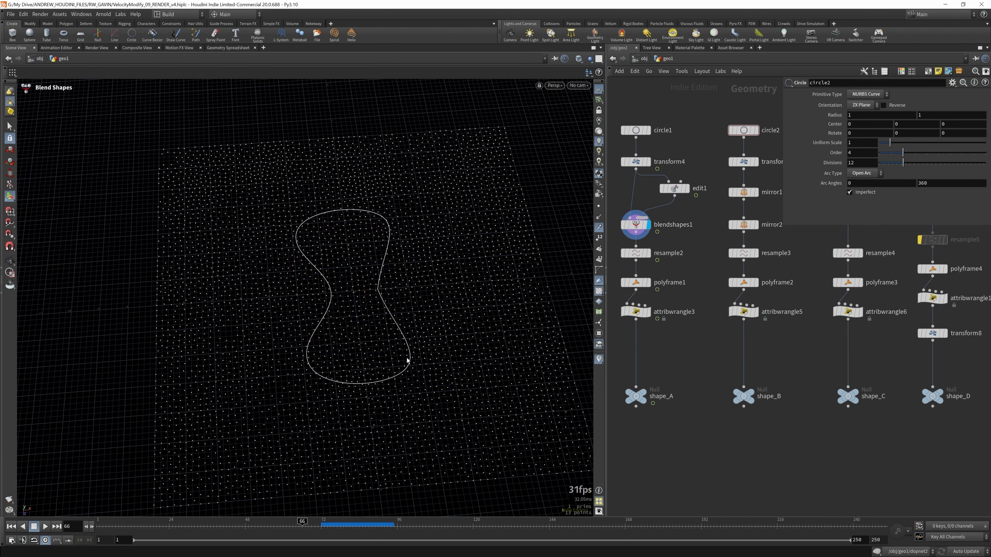
{"action": "left_click_drag", "start_coordinate": [117, 525], "coordinate": [424, 525]}
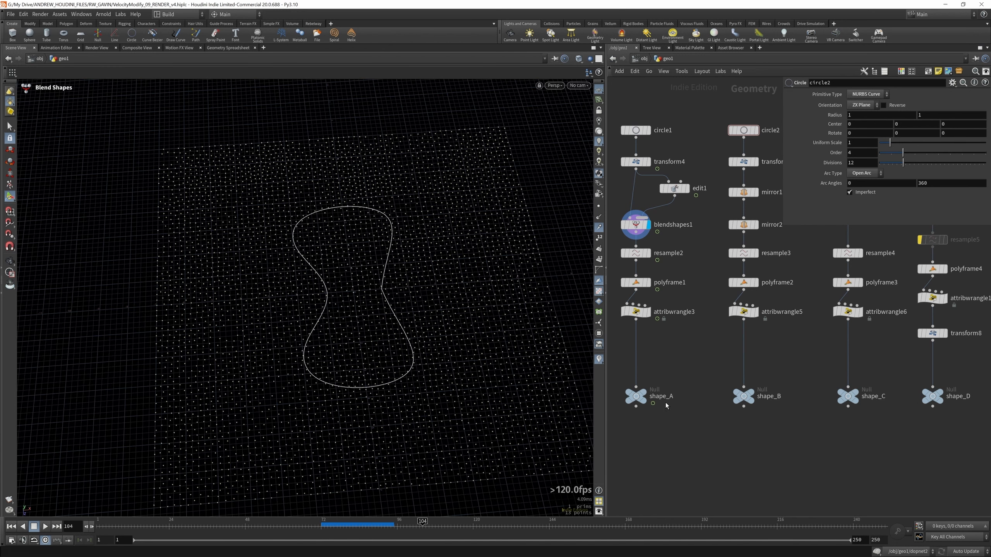
Display attribwrangle3 and the shape_A null, and scrub the animated shape to frame 130.
{"action": "left_click", "coordinate": [634, 312]}
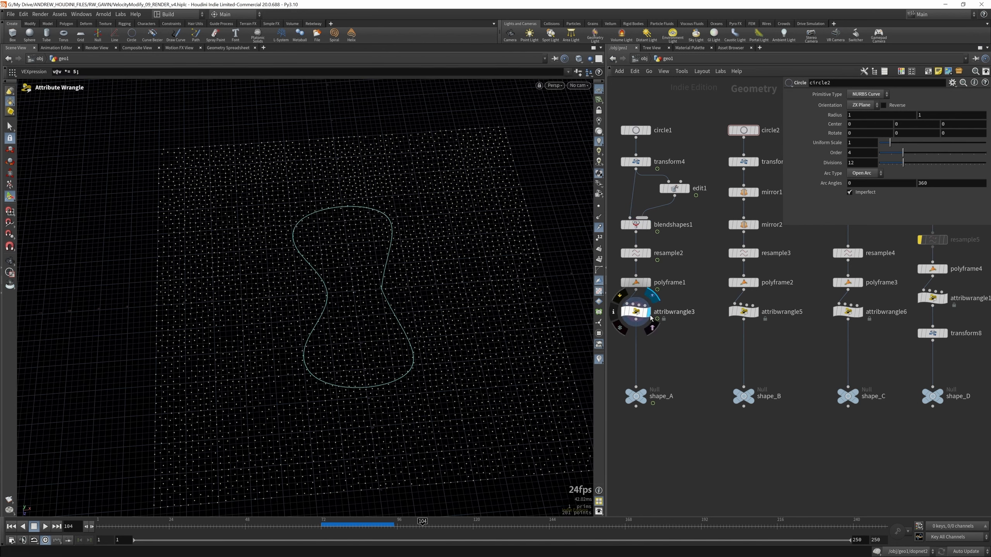
{"action": "left_click", "coordinate": [636, 395]}
{"action": "left_click_drag", "start_coordinate": [147, 536], "coordinate": [505, 526]}
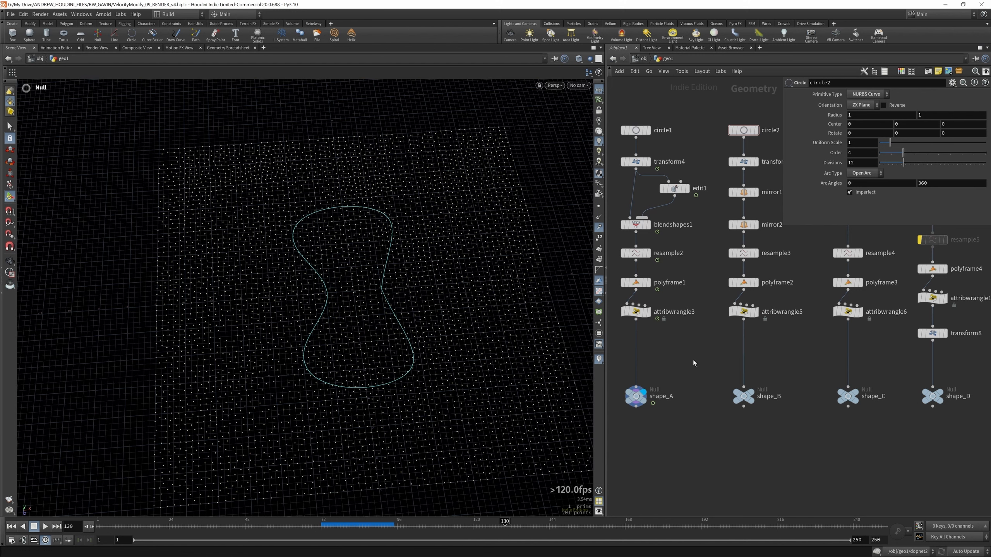
Open sopsolver3 inside popnet1 and look over its object merges and chained point VOPs.
{"action": "scroll", "coordinate": [662, 325], "scroll_direction": "down", "scroll_amount": 10}
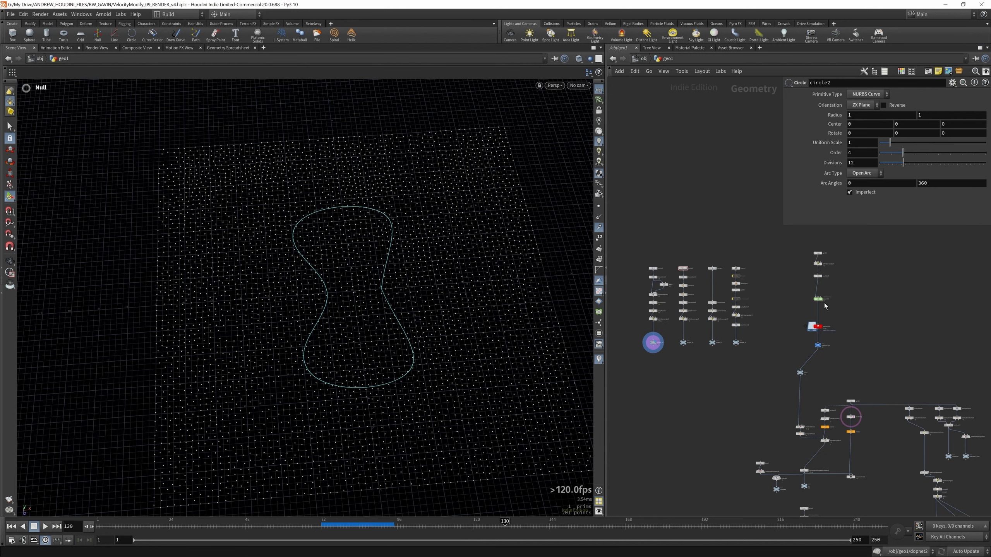
{"action": "scroll", "coordinate": [823, 304], "scroll_direction": "up", "scroll_amount": 8}
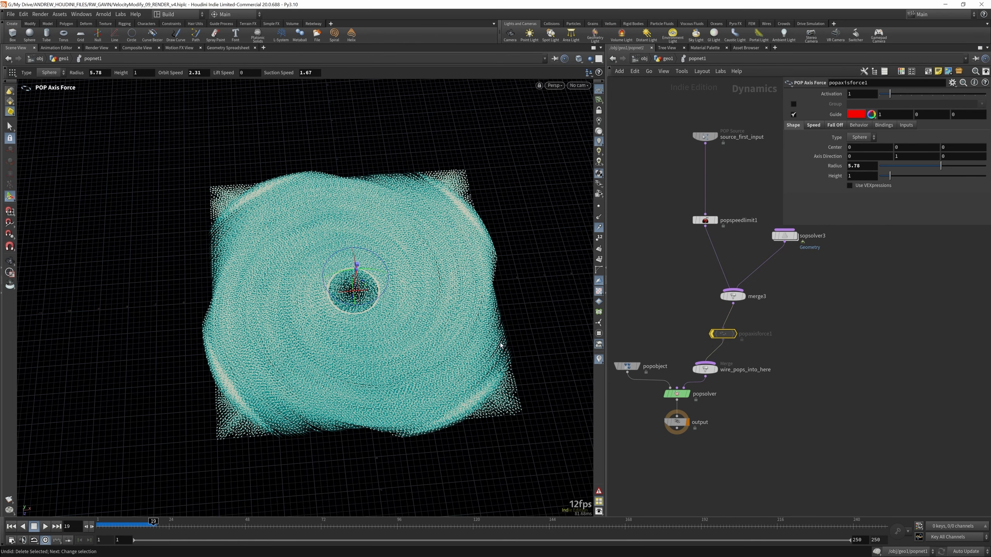
{"action": "double_click", "coordinate": [815, 240]}
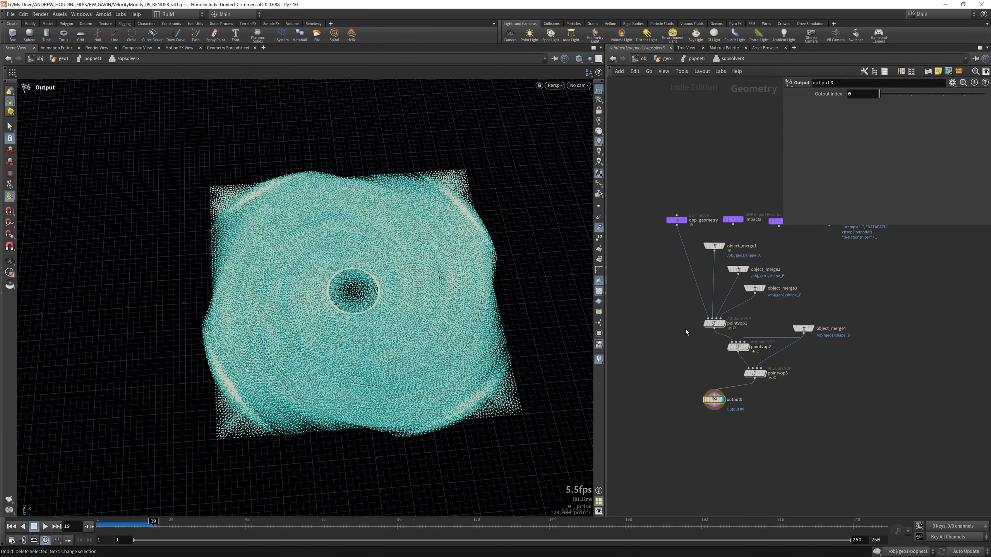
{"action": "scroll", "coordinate": [706, 405], "scroll_direction": "up", "scroll_amount": 3}
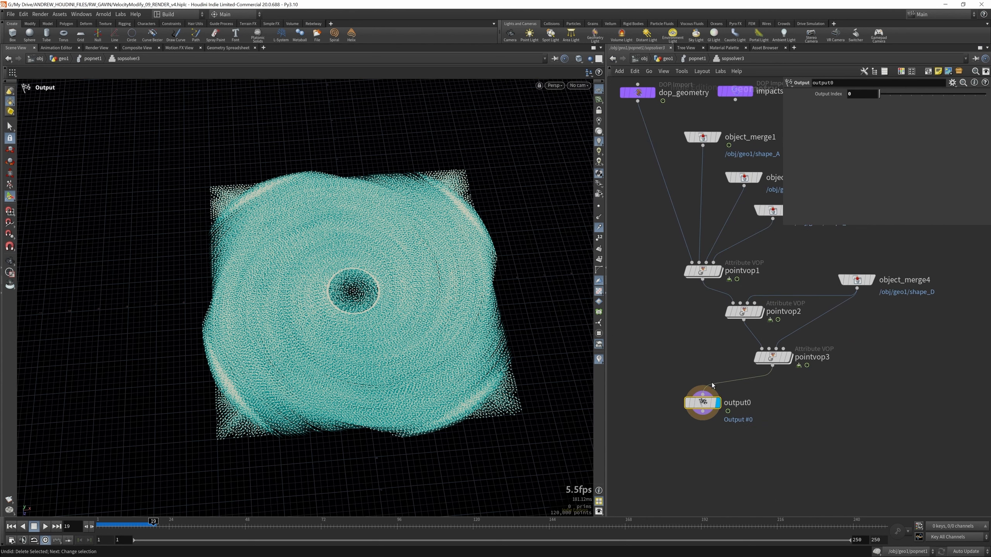
{"action": "middle_click_drag", "start_coordinate": [705, 402], "coordinate": [696, 429]}
{"action": "scroll", "coordinate": [692, 385], "scroll_direction": "down", "scroll_amount": 4}
{"action": "scroll", "coordinate": [704, 270], "scroll_direction": "up", "scroll_amount": 4}
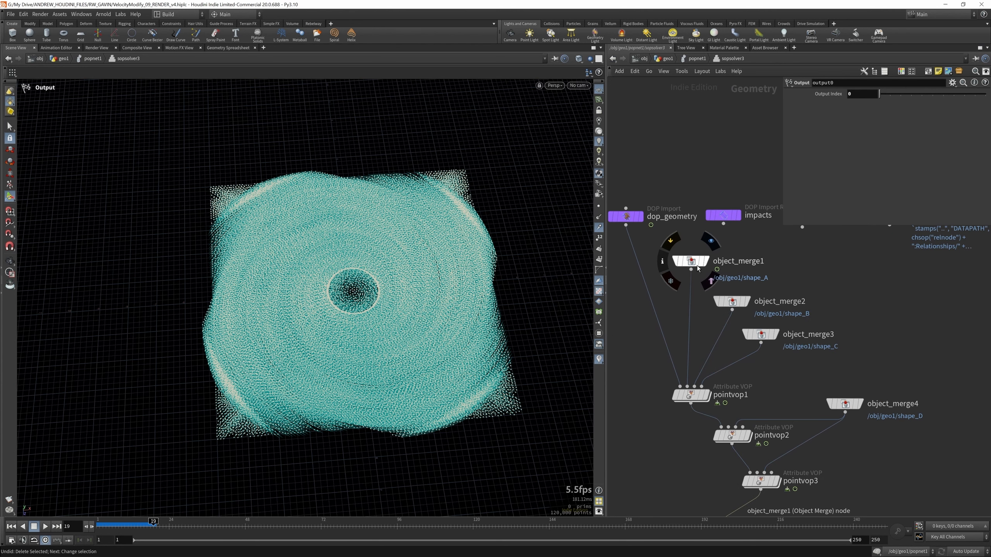
Check which shape each of object_merge1, object_merge2 and object_merge3 brings into the solver.
{"action": "left_click", "coordinate": [694, 263]}
{"action": "left_click", "coordinate": [732, 301]}
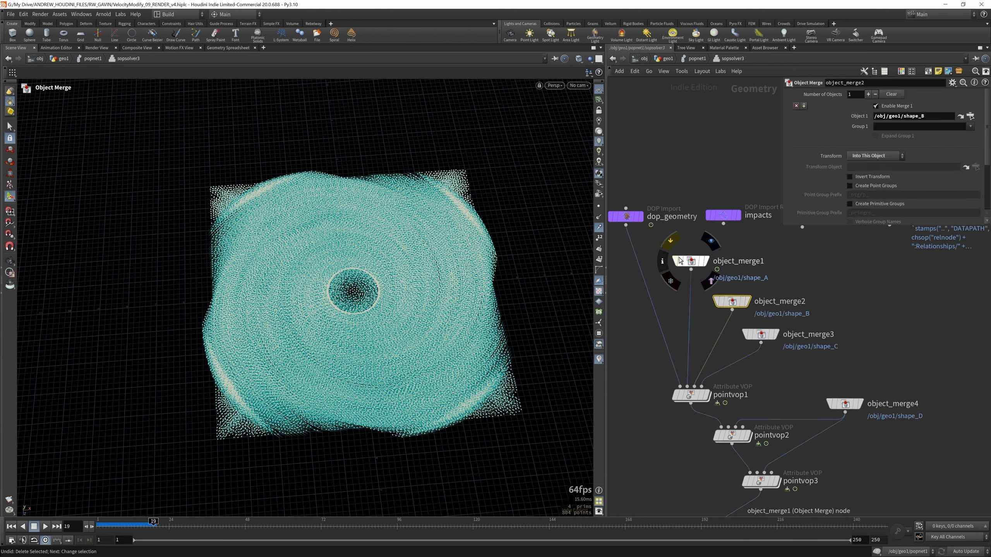
{"action": "left_click", "coordinate": [760, 334]}
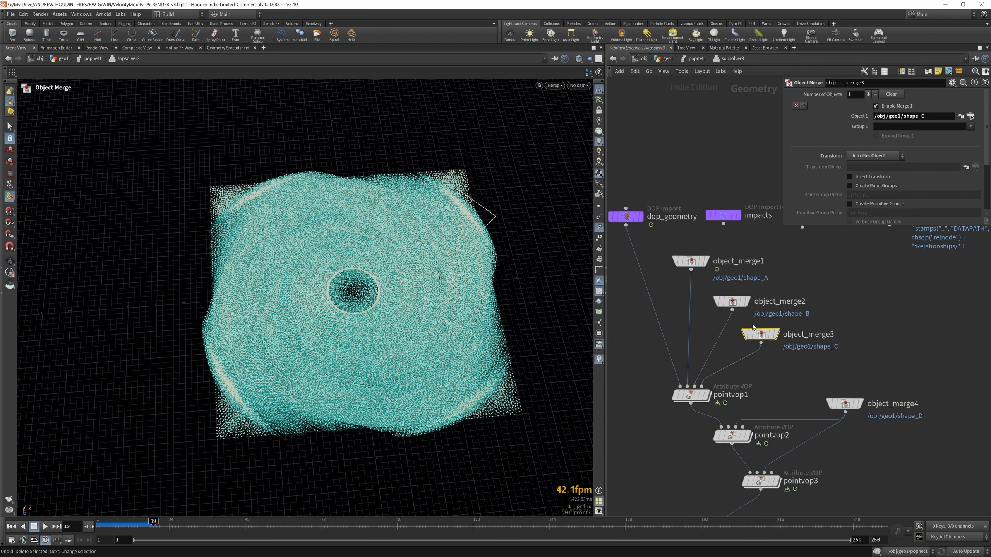
{"action": "left_click", "coordinate": [696, 267]}
{"action": "left_click", "coordinate": [734, 303]}
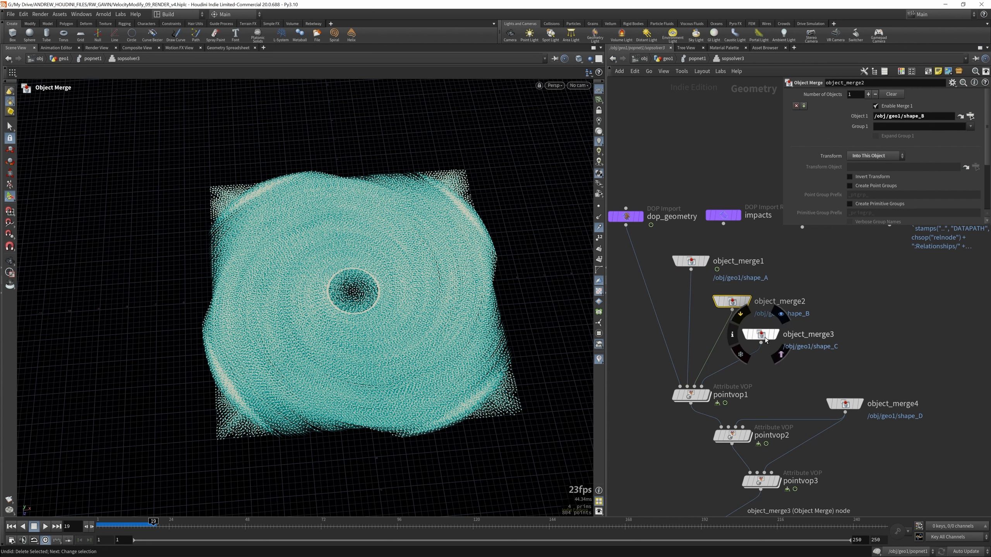
{"action": "left_click", "coordinate": [764, 338]}
{"action": "left_click", "coordinate": [701, 268]}
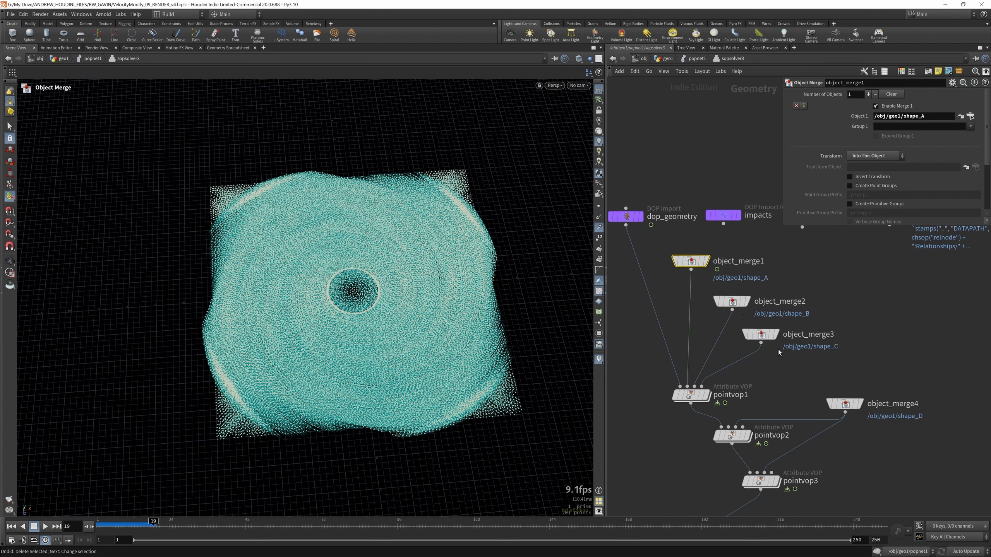
Shift the object merge nodes for shape_A, shape_B and shape_D slightly to space out the solver network.
{"action": "mouse_move", "coordinate": [697, 262]}
{"action": "left_mouse_down"}
{"action": "mouse_move", "coordinate": [685, 253]}
{"action": "mouse_move", "coordinate": [692, 258]}
{"action": "left_mouse_up"}
{"action": "left_click_drag", "start_coordinate": [738, 307], "coordinate": [725, 300]}
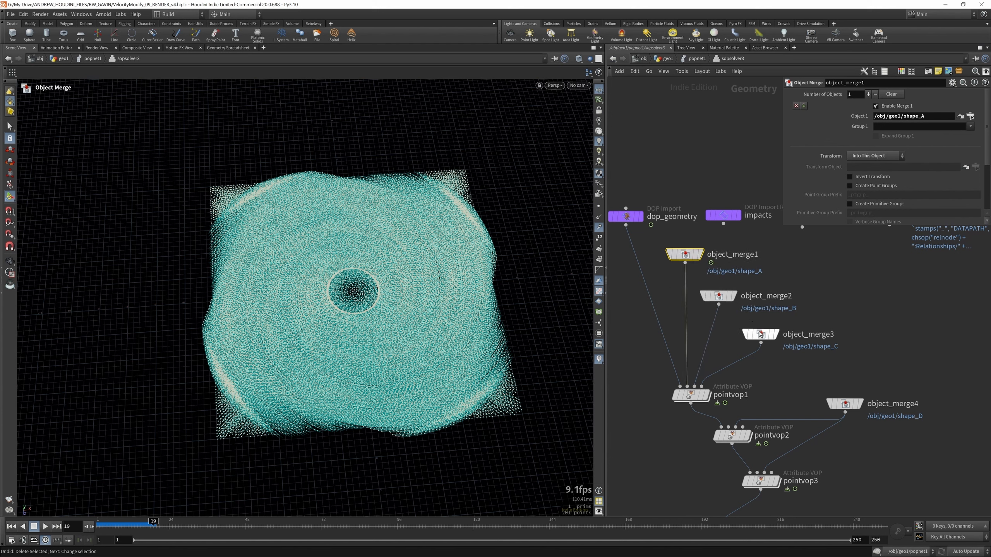
{"action": "left_click_drag", "start_coordinate": [762, 336], "coordinate": [761, 338]}
{"action": "scroll", "coordinate": [801, 345], "scroll_direction": "down", "scroll_amount": 3}
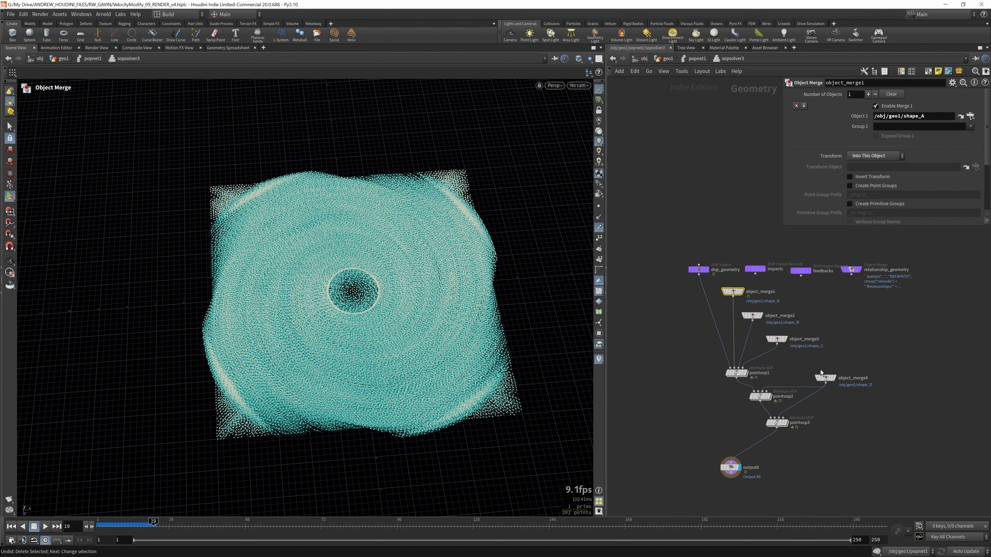
{"action": "scroll", "coordinate": [820, 370], "scroll_direction": "up", "scroll_amount": 3}
{"action": "left_click_drag", "start_coordinate": [828, 379], "coordinate": [823, 370]}
Open pointvop1 and look over its three point cloud lookup branches.
{"action": "double_click", "coordinate": [678, 374]}
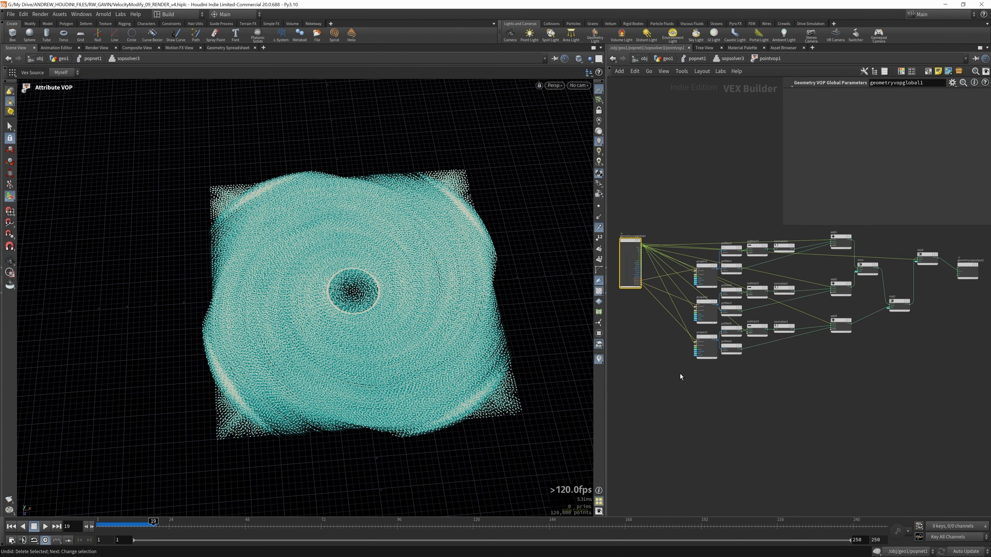
{"action": "scroll", "coordinate": [753, 322], "scroll_direction": "down", "scroll_amount": 4}
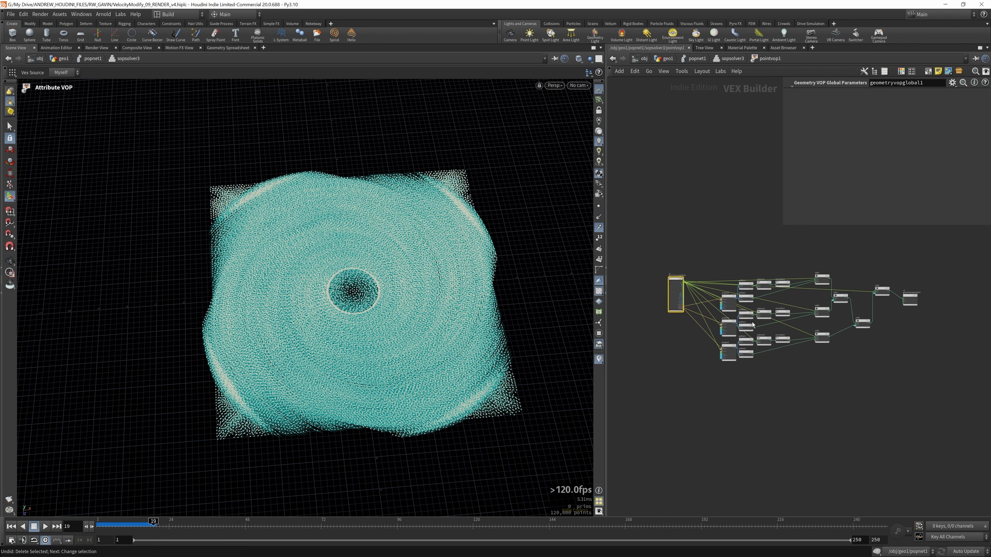
{"action": "scroll", "coordinate": [767, 367], "scroll_direction": "up", "scroll_amount": 3}
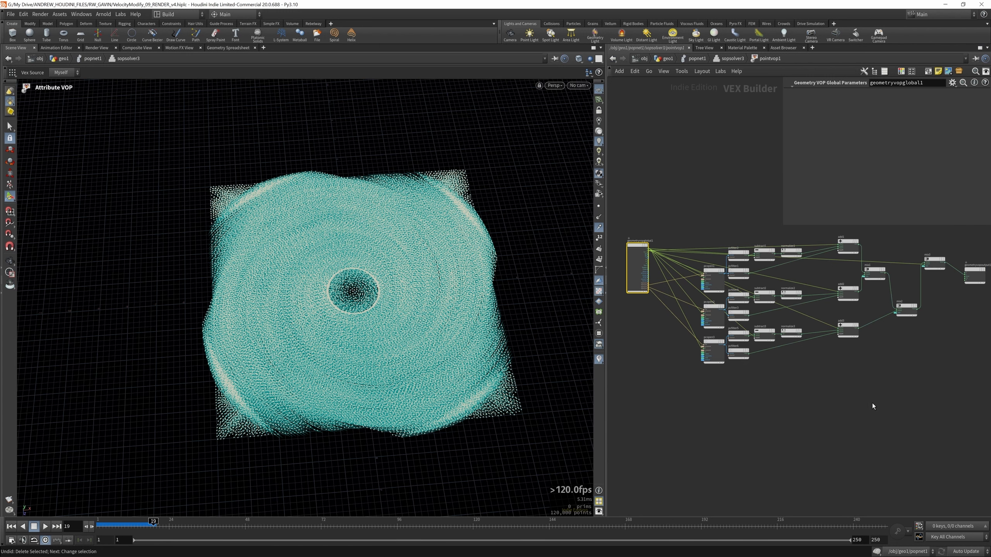
Move the second and third point cloud lookup groups together with mix2 below the first branch, and select mix1.
{"action": "left_click_drag", "start_coordinate": [911, 406], "coordinate": [727, 397]}
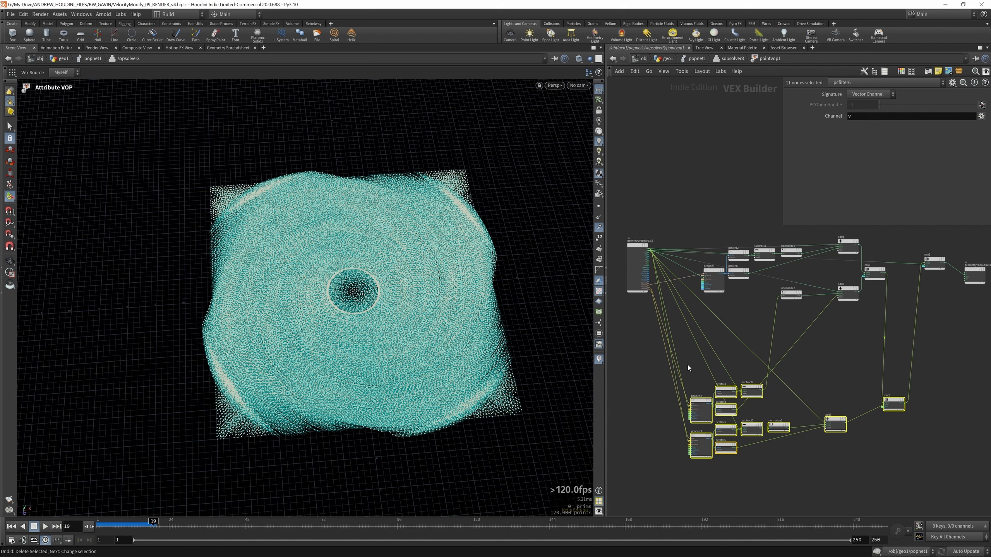
{"action": "left_click_drag", "start_coordinate": [687, 359], "coordinate": [722, 363]}
{"action": "scroll", "coordinate": [893, 257], "scroll_direction": "up", "scroll_amount": 3}
{"action": "left_click", "coordinate": [861, 274]}
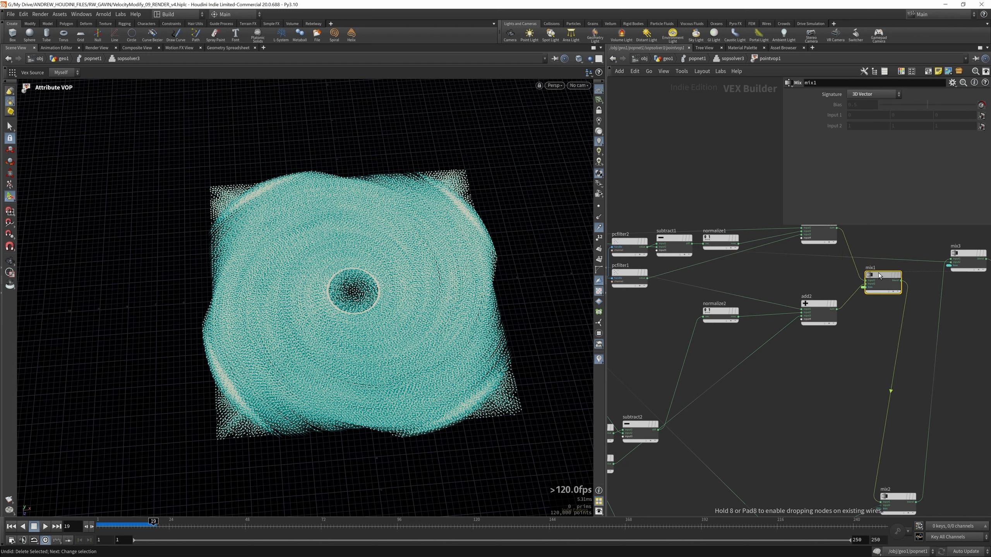
Delete the second and third point cloud lookup branches together with mix2 from pointvop1.
{"action": "scroll", "coordinate": [857, 285], "scroll_direction": "down", "scroll_amount": 3}
{"action": "scroll", "coordinate": [857, 285], "scroll_direction": "up", "scroll_amount": 2}
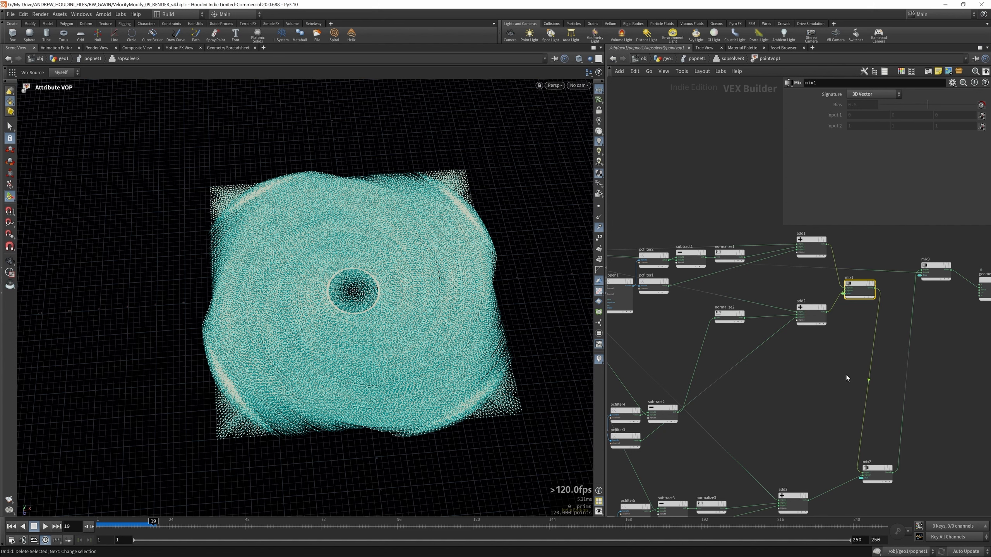
{"action": "key", "text": "h"}
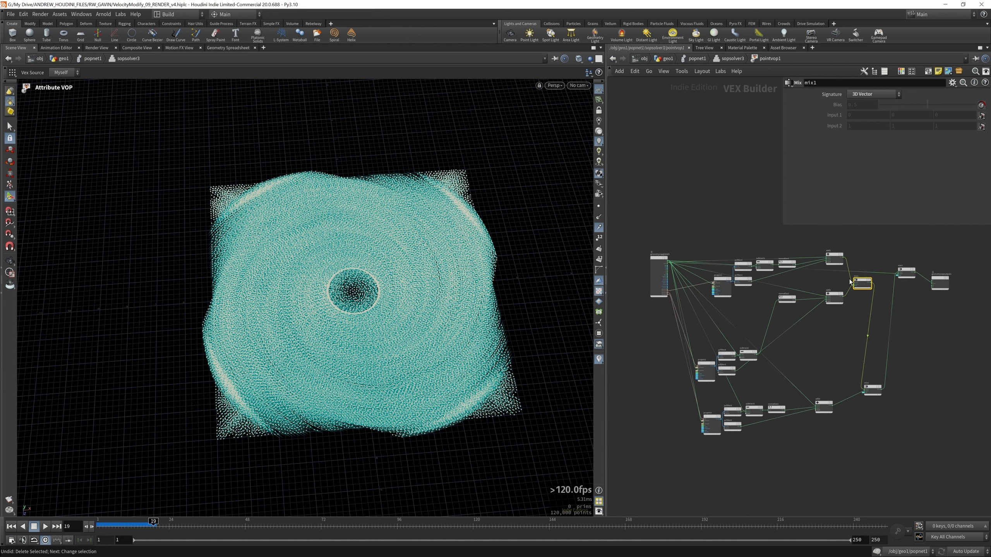
{"action": "left_click_drag", "start_coordinate": [903, 433], "coordinate": [710, 307]}
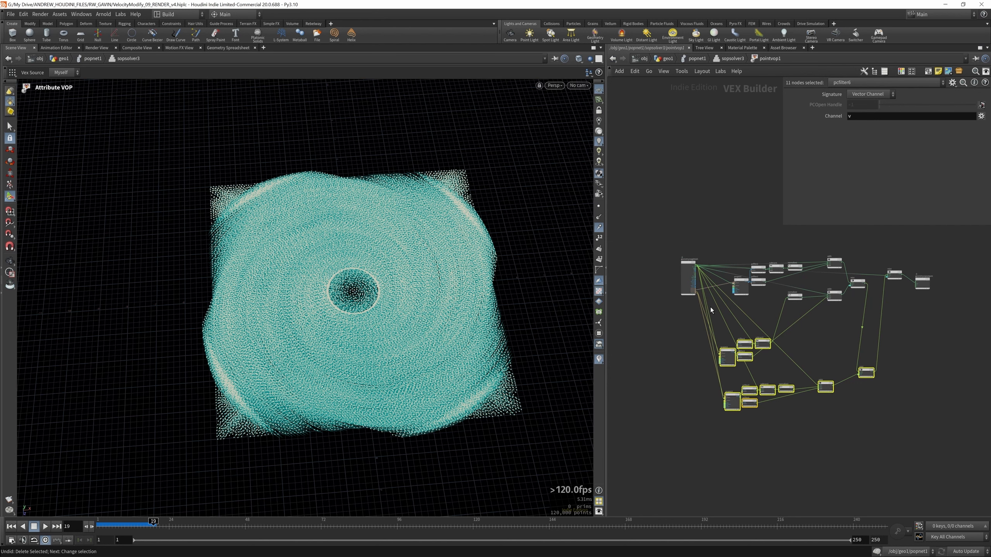
{"action": "key", "text": "Delete"}
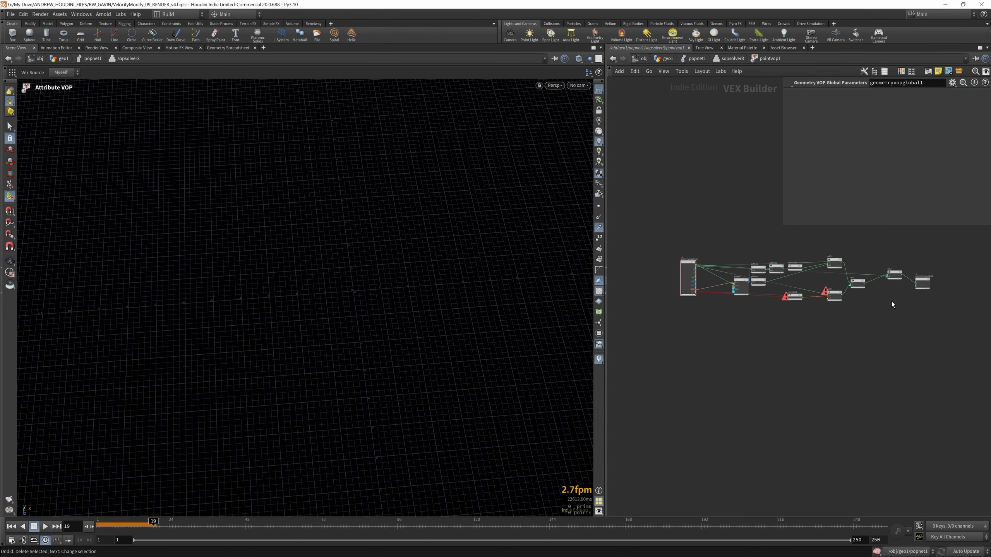
Delete normalize2, add2, mix1 and mix3, leaving only the first lookup branch feeding the output.
{"action": "left_click_drag", "start_coordinate": [919, 313], "coordinate": [825, 273]}
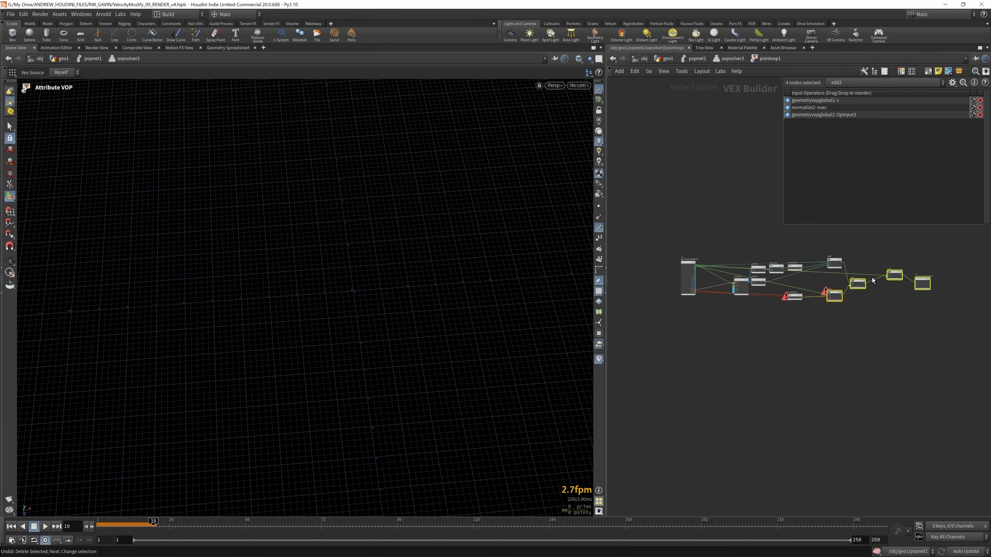
{"action": "left_click_drag", "start_coordinate": [905, 266], "coordinate": [792, 298]}
{"action": "key", "text": "Delete"}
{"action": "key", "text": "Delete"}
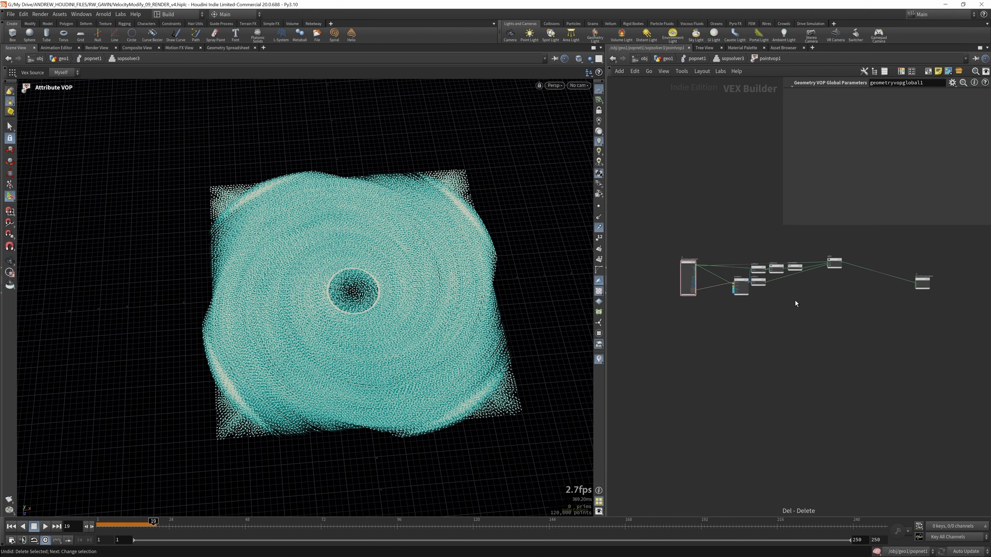
Examine how add1 and add2 feed mix1 in the full three-branch network.
{"action": "scroll", "coordinate": [759, 291], "scroll_direction": "up", "scroll_amount": 2}
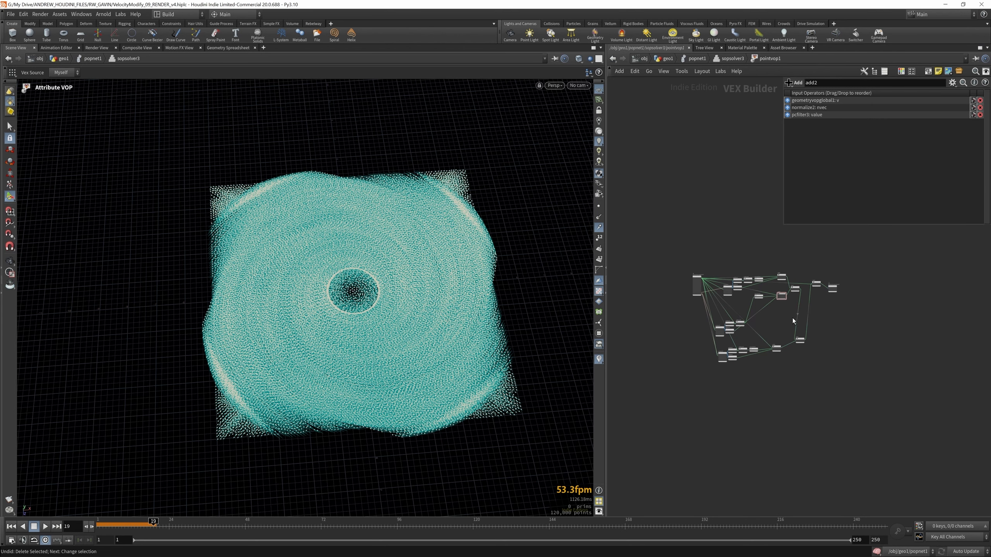
{"action": "scroll", "coordinate": [793, 318], "scroll_direction": "up", "scroll_amount": 5}
{"action": "scroll", "coordinate": [807, 278], "scroll_direction": "up", "scroll_amount": 4}
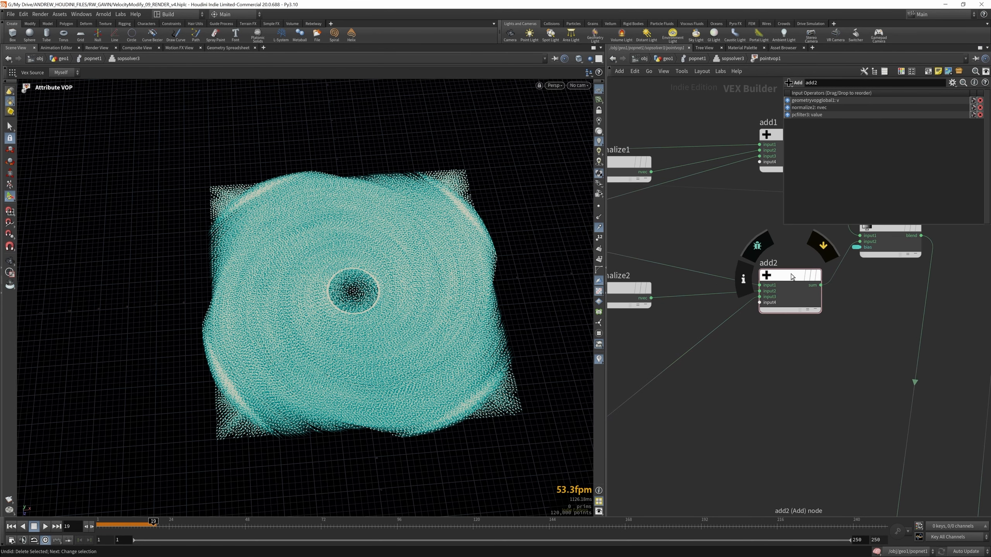
{"action": "scroll", "coordinate": [769, 354], "scroll_direction": "down", "scroll_amount": 3}
{"action": "scroll", "coordinate": [824, 290], "scroll_direction": "up", "scroll_amount": 3}
{"action": "left_click", "coordinate": [846, 274]}
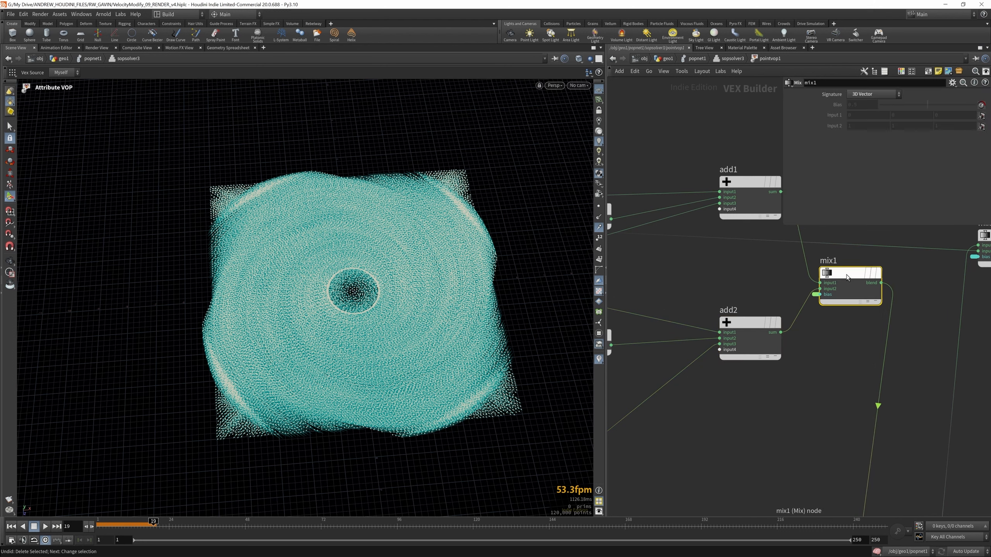
{"action": "scroll", "coordinate": [790, 322], "scroll_direction": "down", "scroll_amount": 5}
{"action": "scroll", "coordinate": [698, 386], "scroll_direction": "up", "scroll_amount": 4}
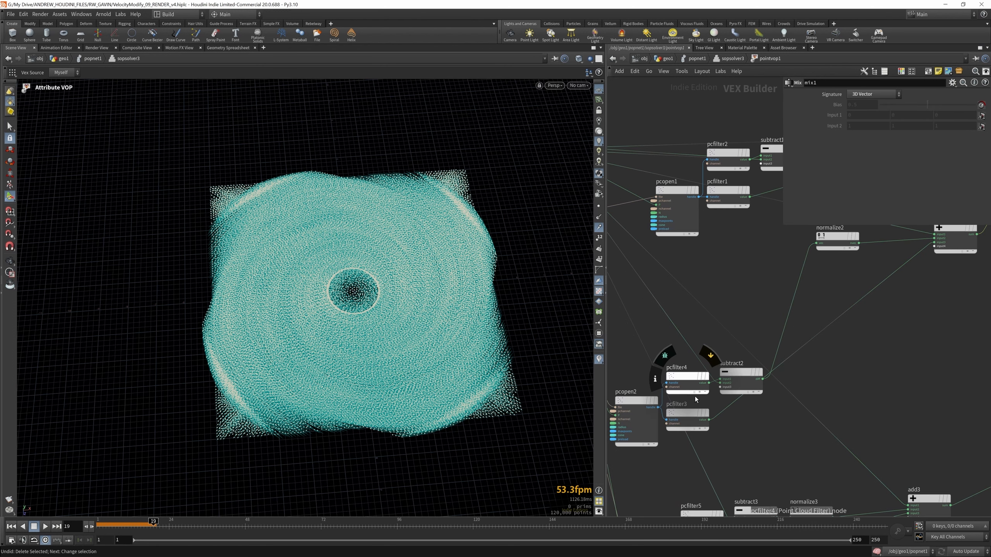
Compare the pcopen1, pcopen2 and pcopen3 nodes that start the three point cloud lookups.
{"action": "left_click", "coordinate": [677, 193]}
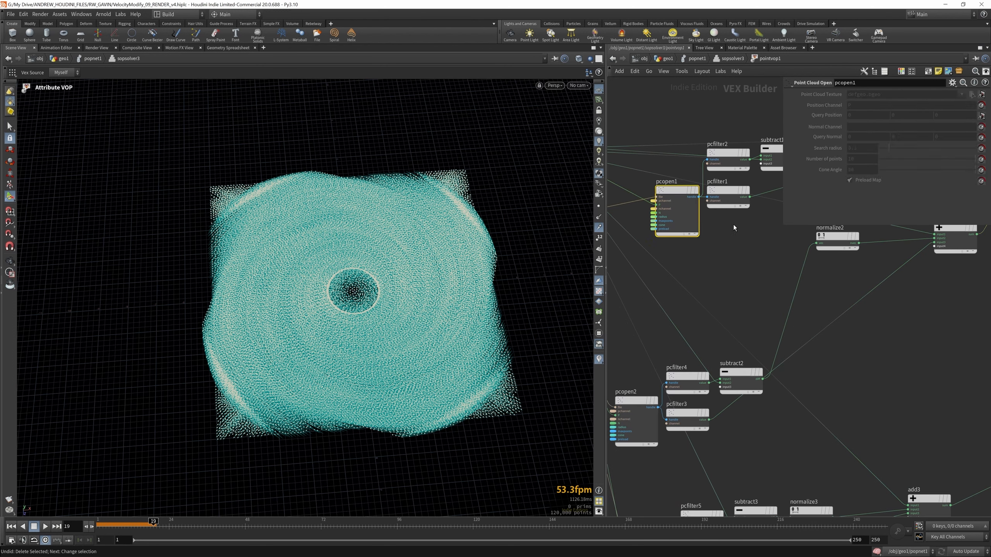
{"action": "left_click", "coordinate": [622, 420]}
{"action": "scroll", "coordinate": [644, 403], "scroll_direction": "down", "scroll_amount": 3}
{"action": "scroll", "coordinate": [644, 403], "scroll_direction": "up", "scroll_amount": 3}
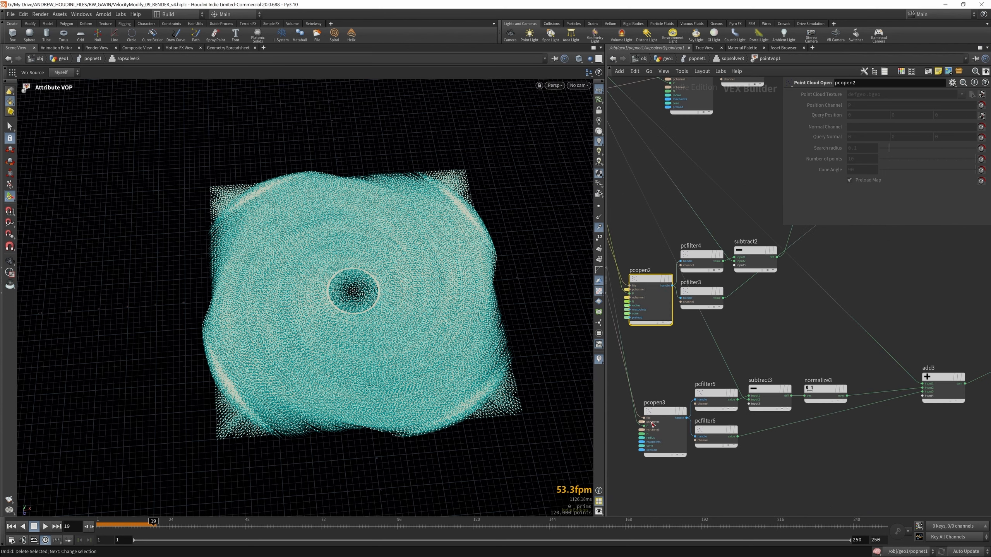
{"action": "left_click", "coordinate": [656, 413]}
Return to sopsolver3, enlarge the parameter area, and scrub to frame 174 to check pointvop2's animated Interpolation Bias.
{"action": "left_click", "coordinate": [728, 59]}
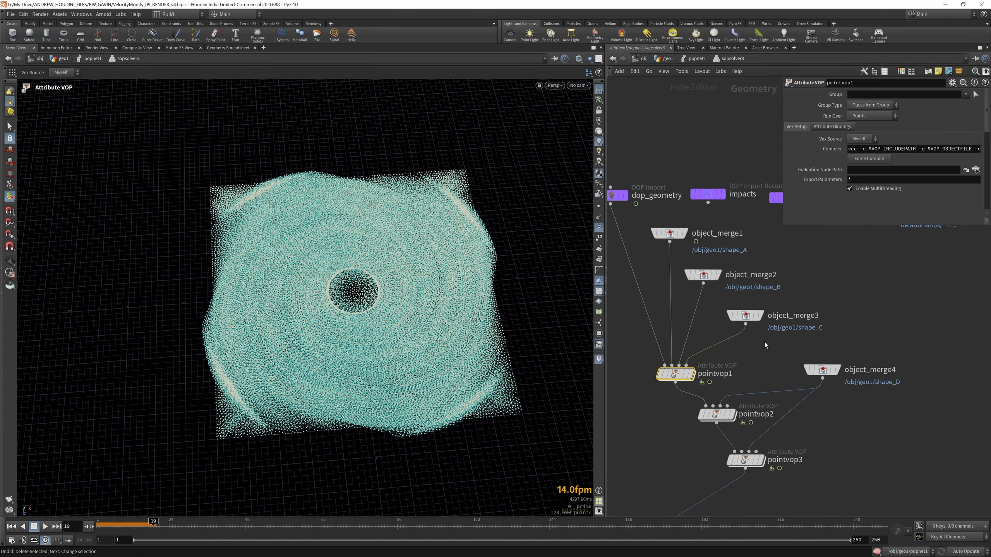
{"action": "left_click_drag", "start_coordinate": [866, 224], "coordinate": [866, 400]}
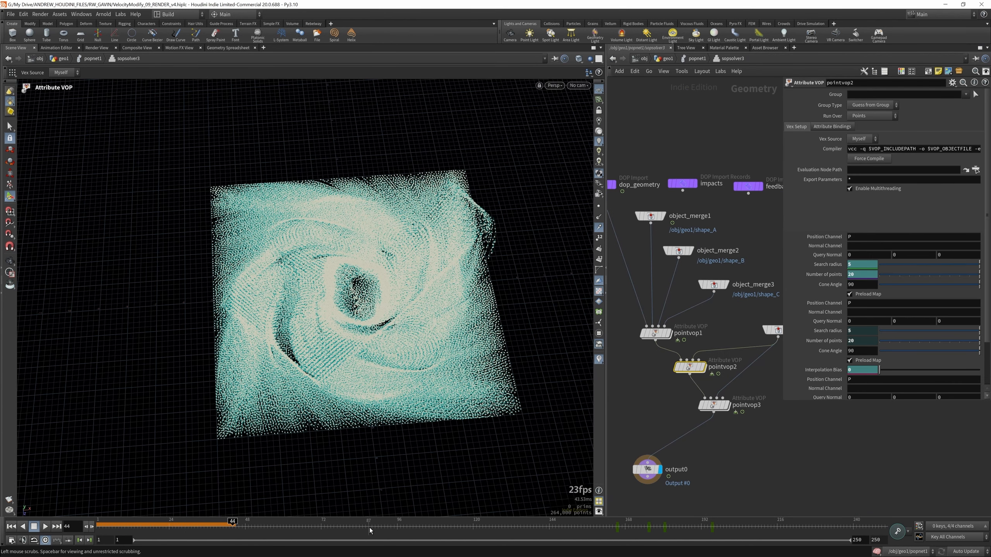
{"action": "left_click_drag", "start_coordinate": [397, 528], "coordinate": [644, 527]}
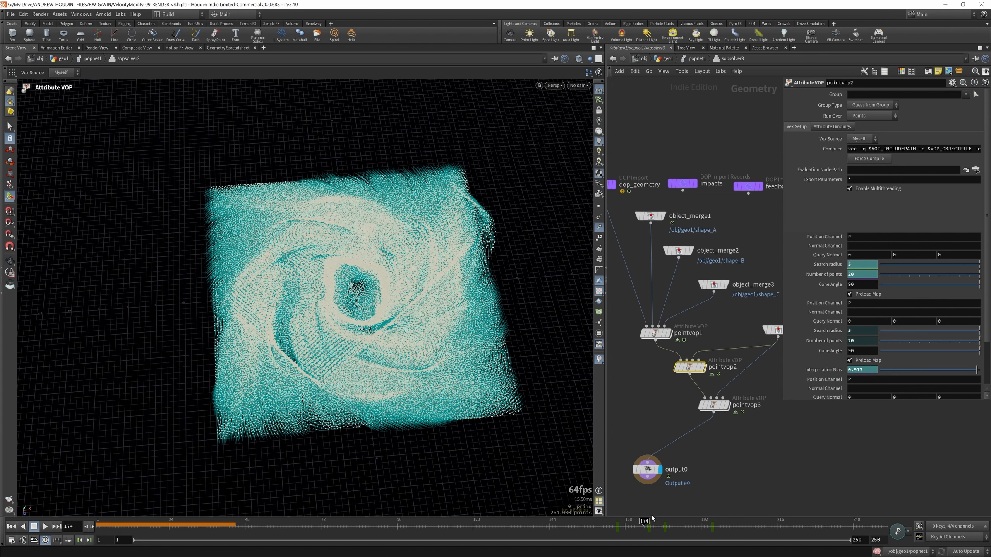
{"action": "scroll", "coordinate": [650, 512], "scroll_direction": "down", "scroll_amount": 1}
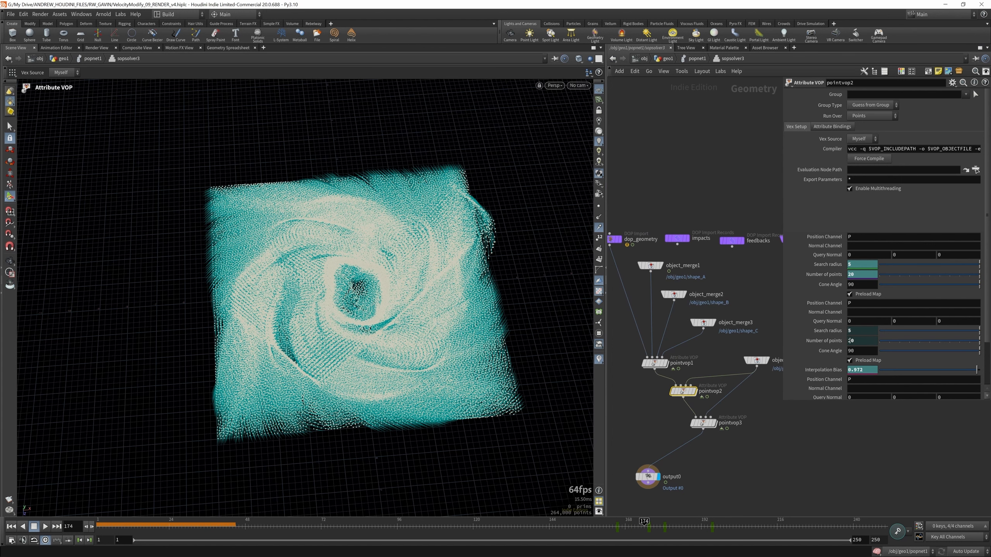
Display filecache4 in geo1, play its cached particles from the first frame, and close the flipbook preview.
{"action": "scroll", "coordinate": [856, 351], "scroll_direction": "down", "scroll_amount": 3}
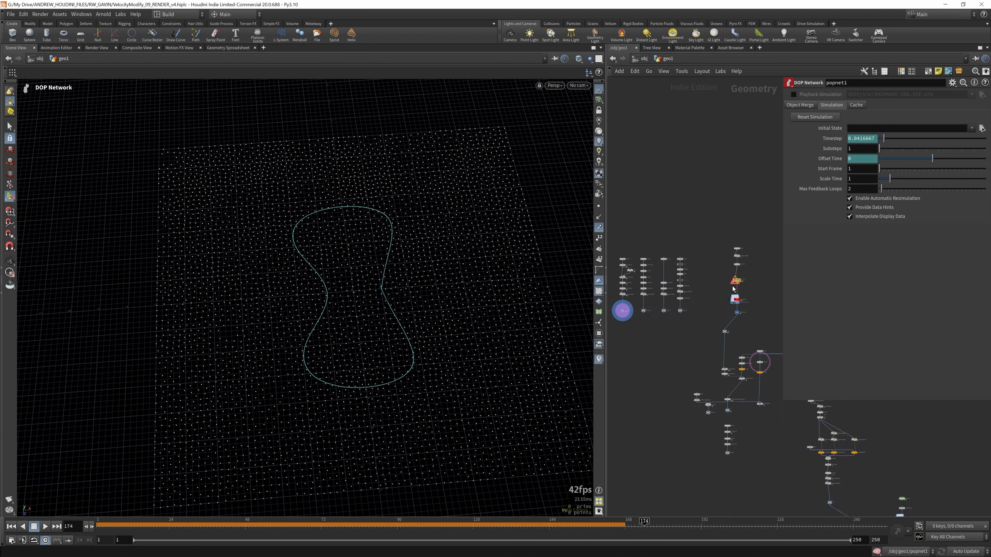
{"action": "scroll", "coordinate": [733, 289], "scroll_direction": "up", "scroll_amount": 8}
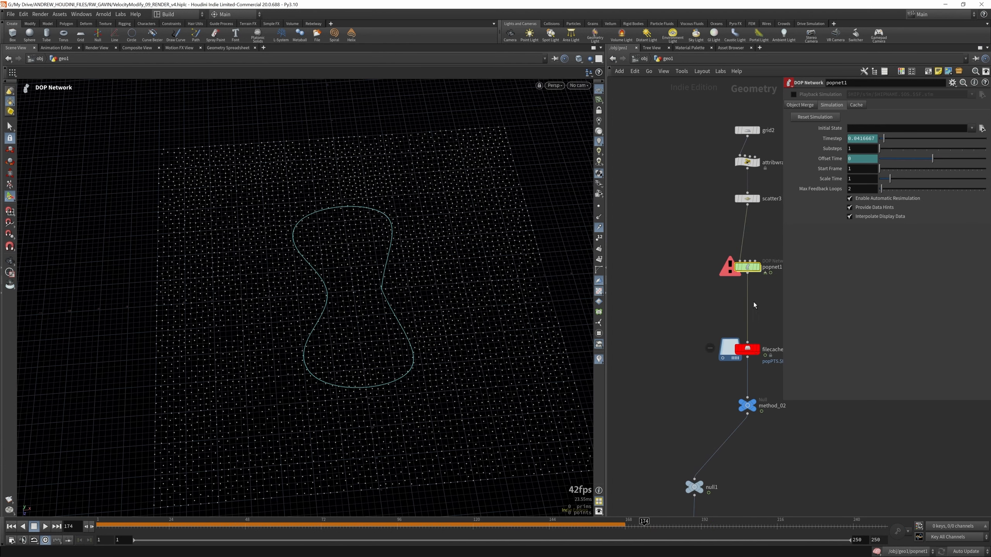
{"action": "left_click", "coordinate": [759, 350]}
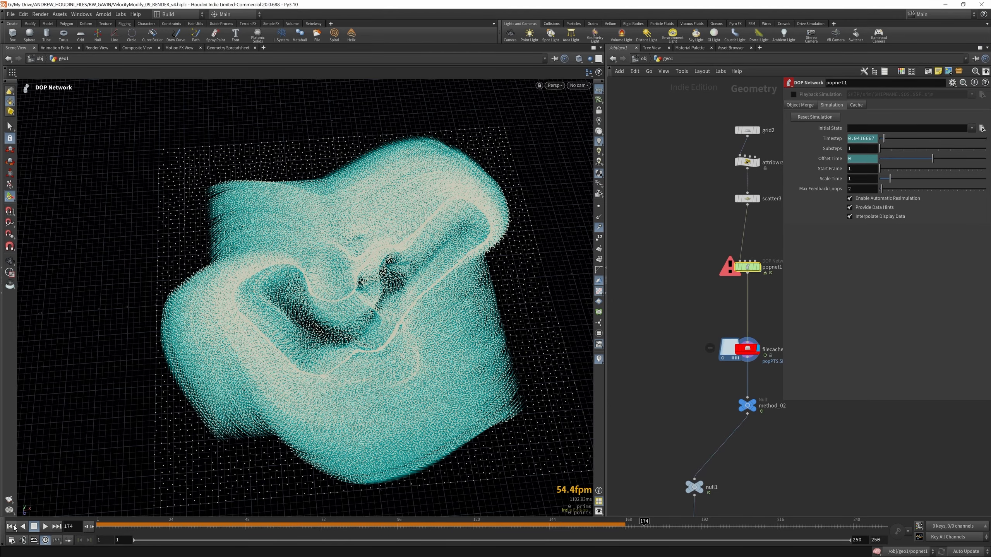
{"action": "left_click", "coordinate": [13, 527]}
{"action": "left_click", "coordinate": [45, 526]}
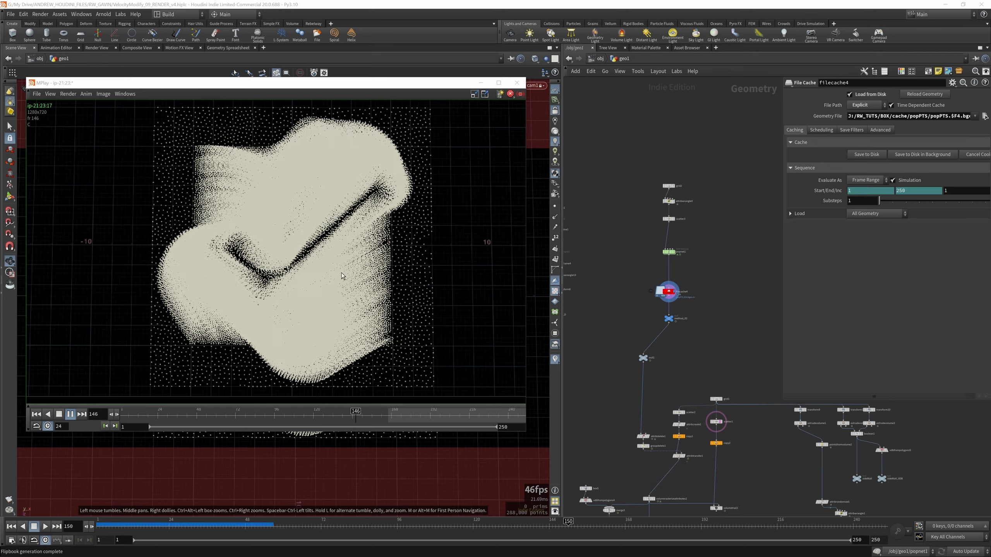
{"action": "left_click", "coordinate": [516, 82]}
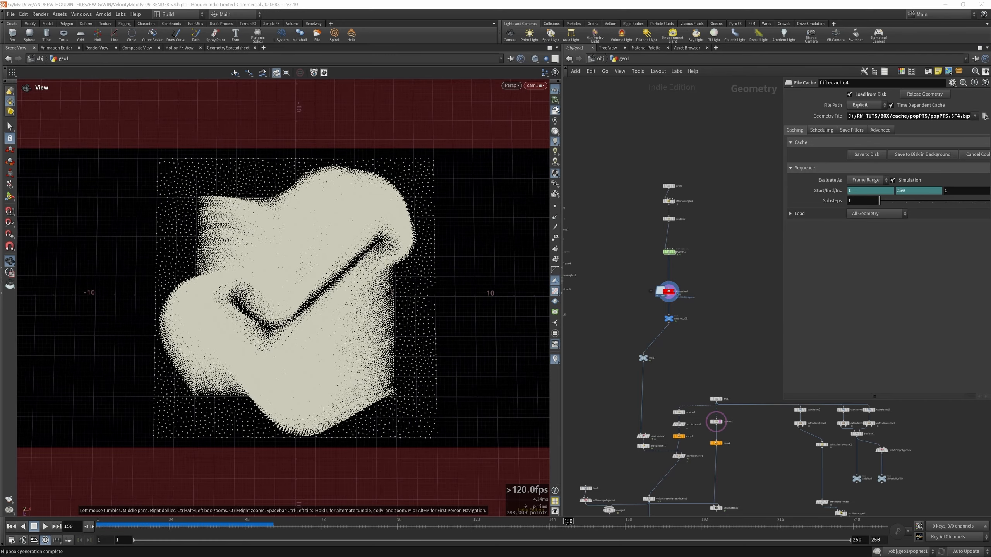
Open popnet1 and scrub the timeline to check how source_first_input's Impulse Activation evaluates over the frames.
{"action": "scroll", "coordinate": [657, 282], "scroll_direction": "up", "scroll_amount": 5}
{"action": "double_click", "coordinate": [685, 214]}
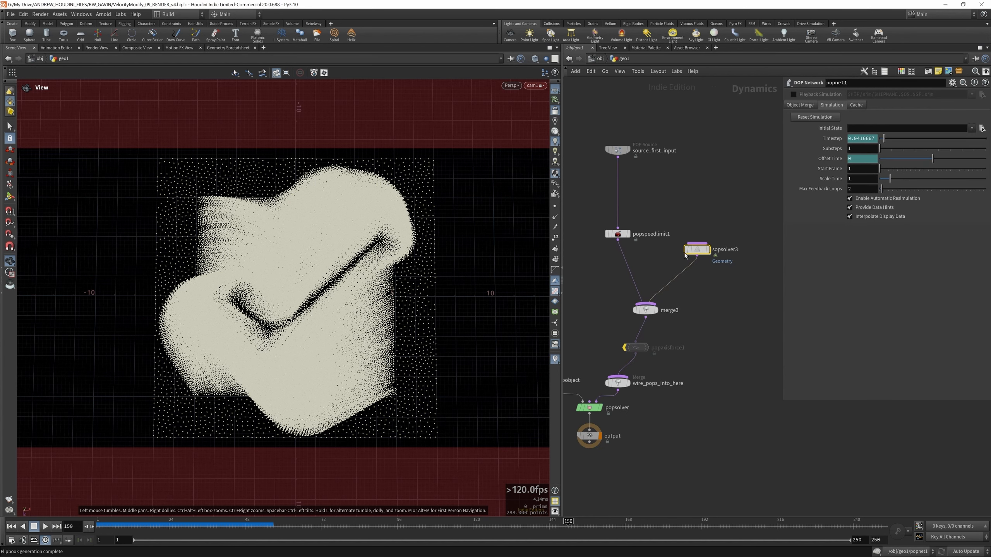
{"action": "left_click", "coordinate": [618, 151]}
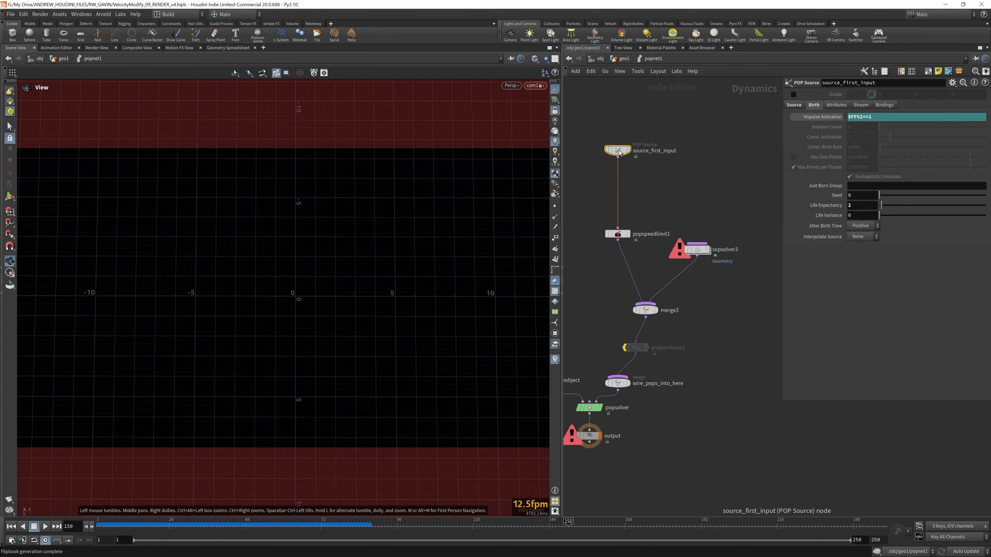
{"action": "left_click", "coordinate": [832, 118]}
{"action": "left_click_drag", "start_coordinate": [141, 522], "coordinate": [169, 525]}
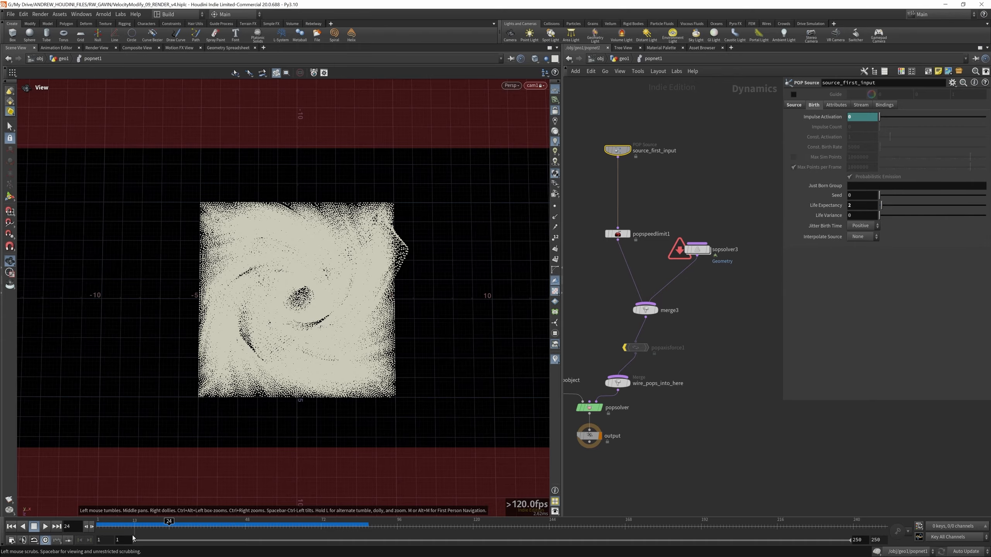
{"action": "left_click_drag", "start_coordinate": [119, 525], "coordinate": [332, 545]}
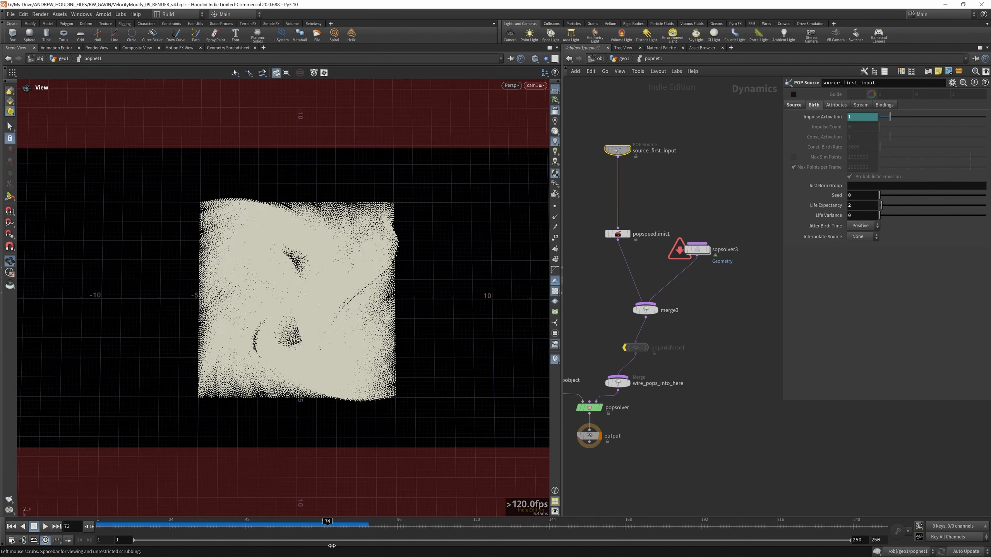
Return to geo1 and scrub the cached particle simulation to frame 71.
{"action": "left_click", "coordinate": [625, 59]}
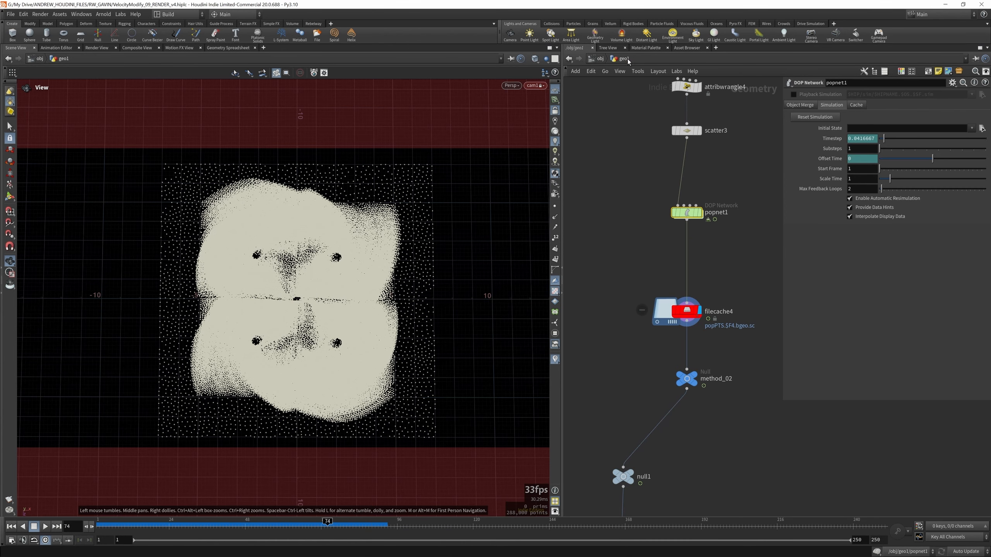
{"action": "left_click_drag", "start_coordinate": [150, 526], "coordinate": [318, 531]}
{"action": "scroll", "coordinate": [693, 218], "scroll_direction": "down", "scroll_amount": 2}
{"action": "scroll", "coordinate": [694, 218], "scroll_direction": "down", "scroll_amount": 2}
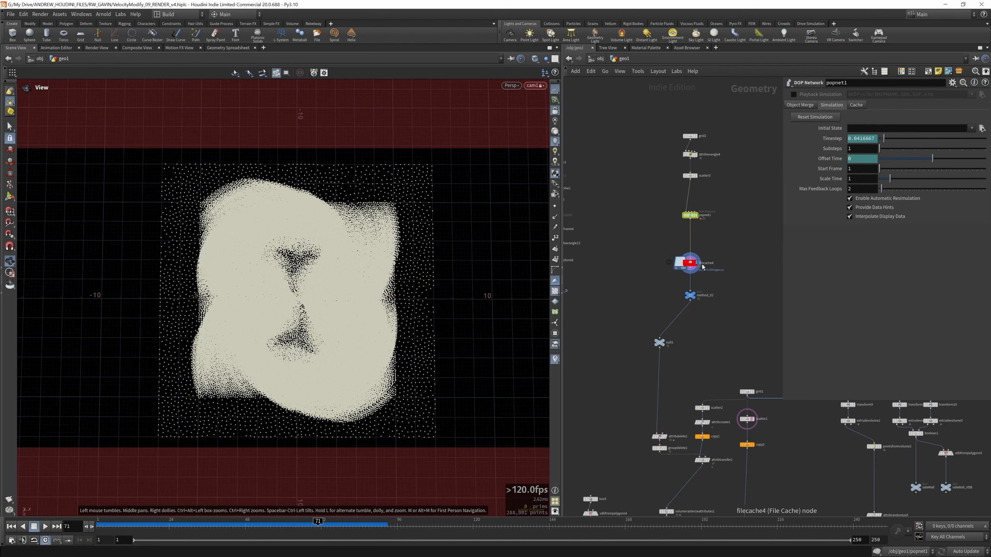
Follow the network below filecache4 and display grid1 followed by scatter2 to inspect the background points.
{"action": "scroll", "coordinate": [700, 264], "scroll_direction": "up", "scroll_amount": 2}
{"action": "scroll", "coordinate": [676, 218], "scroll_direction": "down", "scroll_amount": 3}
{"action": "scroll", "coordinate": [656, 403], "scroll_direction": "up", "scroll_amount": 3}
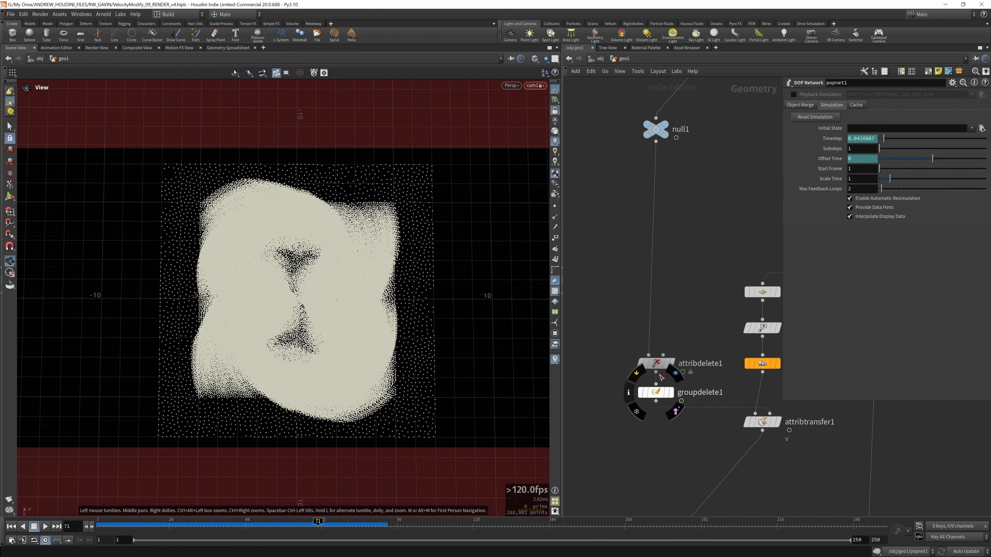
{"action": "scroll", "coordinate": [650, 355], "scroll_direction": "down", "scroll_amount": 3}
{"action": "scroll", "coordinate": [687, 295], "scroll_direction": "up", "scroll_amount": 3}
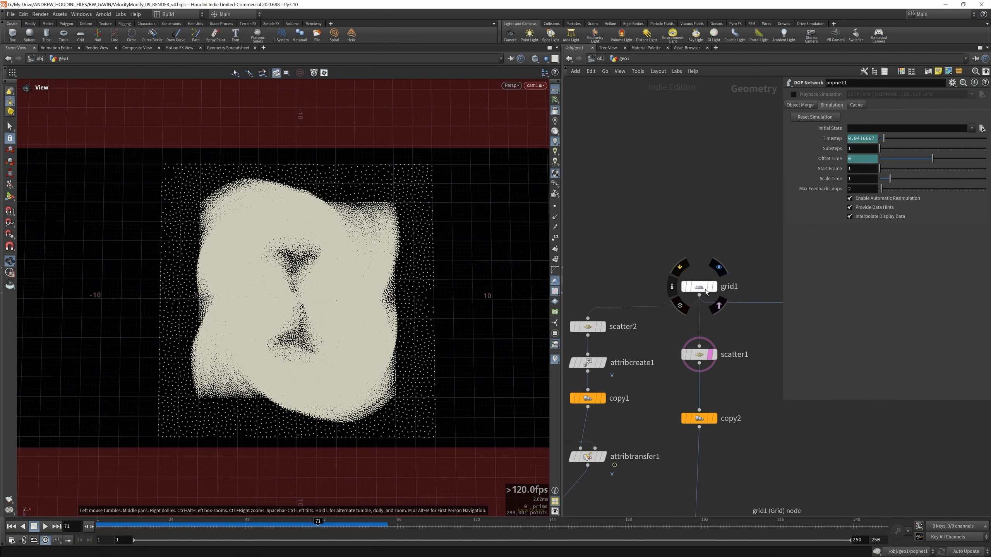
{"action": "left_click", "coordinate": [716, 288]}
{"action": "scroll", "coordinate": [644, 243], "scroll_direction": "down", "scroll_amount": 3}
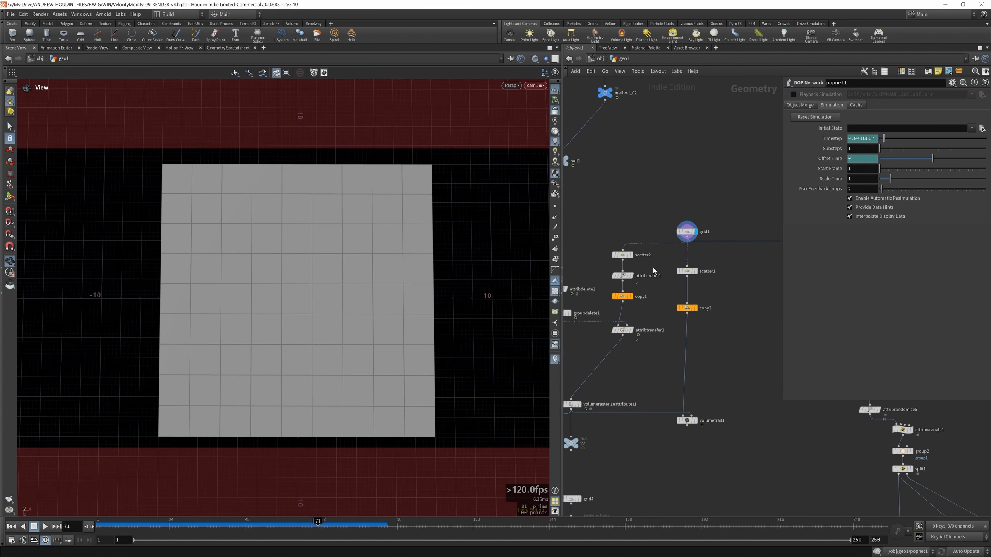
{"action": "scroll", "coordinate": [625, 250], "scroll_direction": "up", "scroll_amount": 3}
{"action": "left_click", "coordinate": [616, 241]}
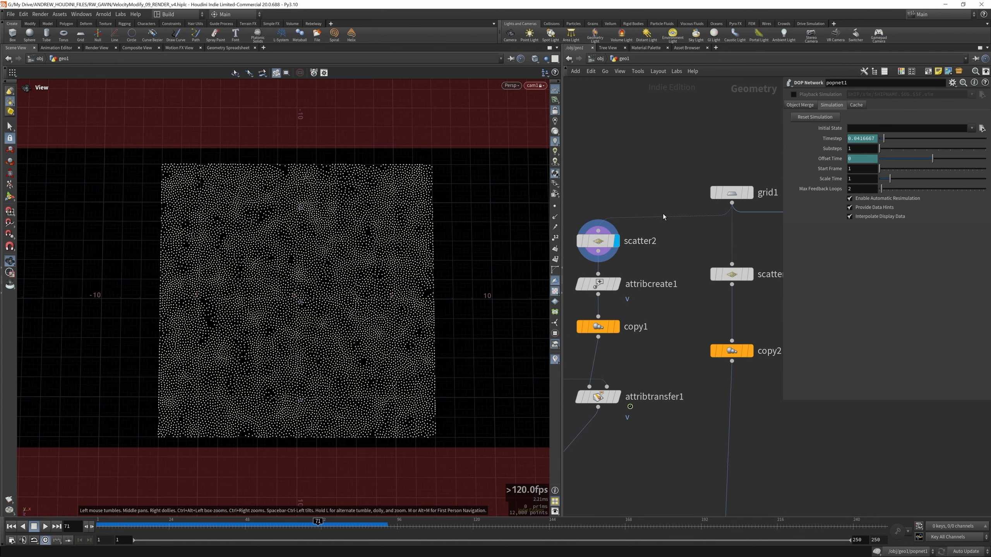
Display attribcreate1, check its v vector attribute settings, and view the scattered points at a low angle.
{"action": "scroll", "coordinate": [662, 214], "scroll_direction": "down", "scroll_amount": 3}
{"action": "scroll", "coordinate": [643, 239], "scroll_direction": "up", "scroll_amount": 4}
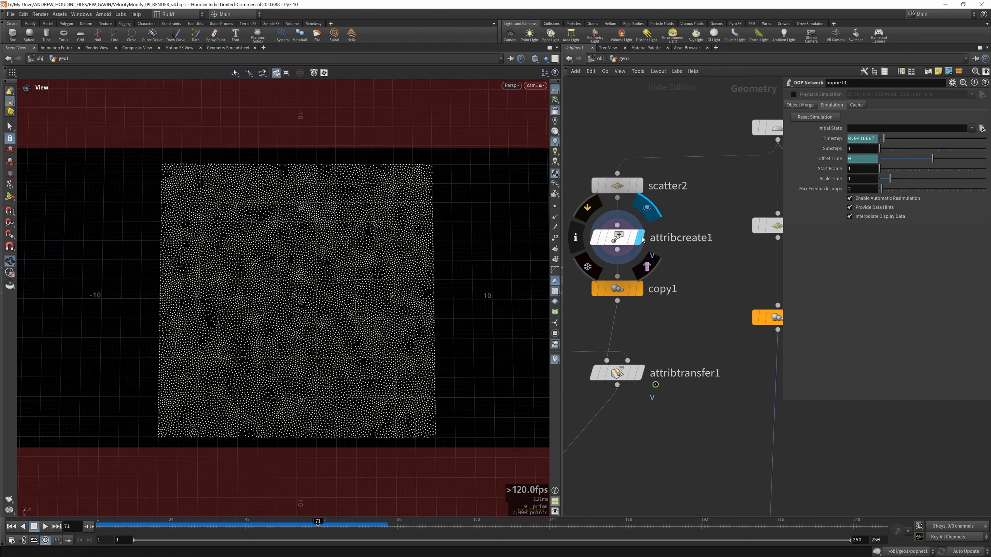
{"action": "left_click", "coordinate": [642, 239]}
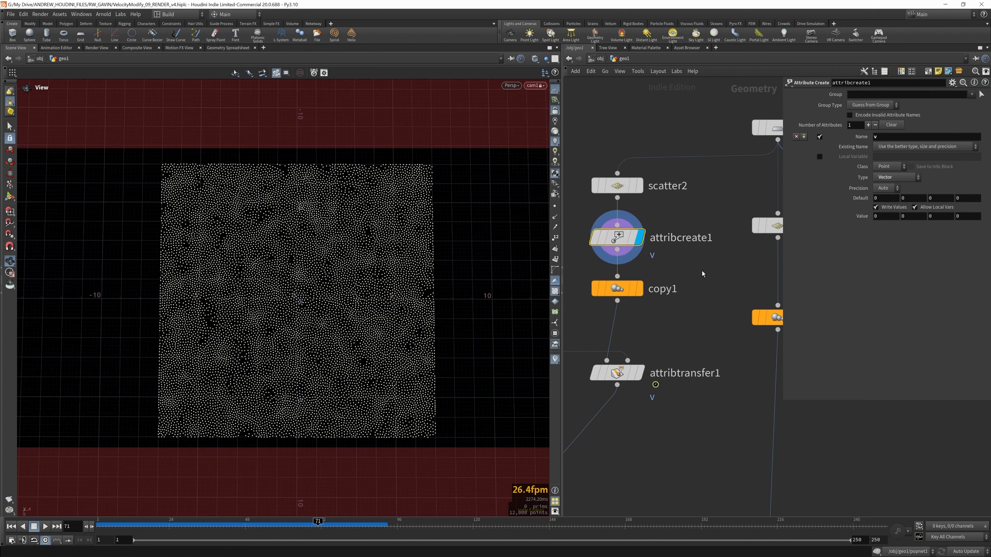
{"action": "scroll", "coordinate": [700, 270], "scroll_direction": "down", "scroll_amount": 4}
{"action": "scroll", "coordinate": [679, 284], "scroll_direction": "up", "scroll_amount": 3}
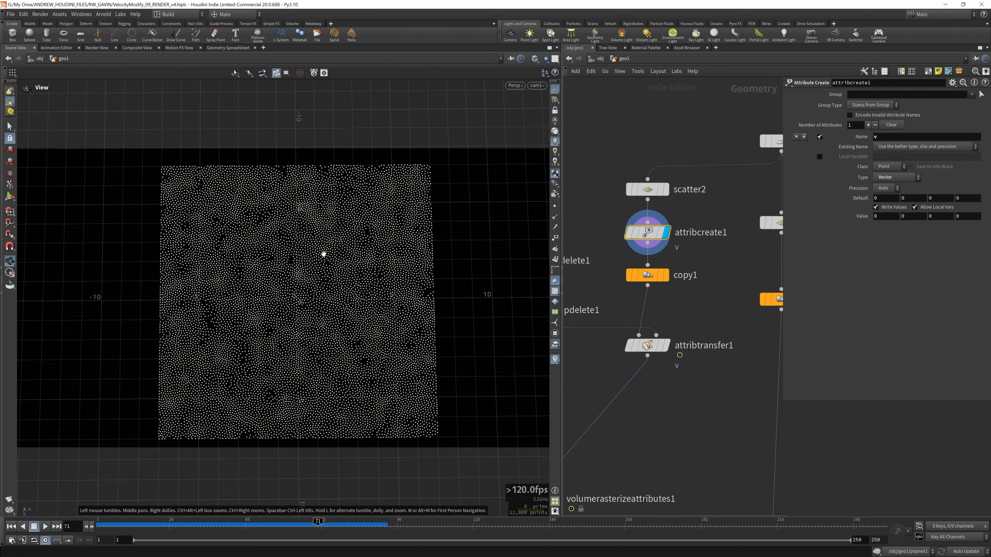
{"action": "left_click_drag", "start_coordinate": [320, 254], "coordinate": [542, 232]}
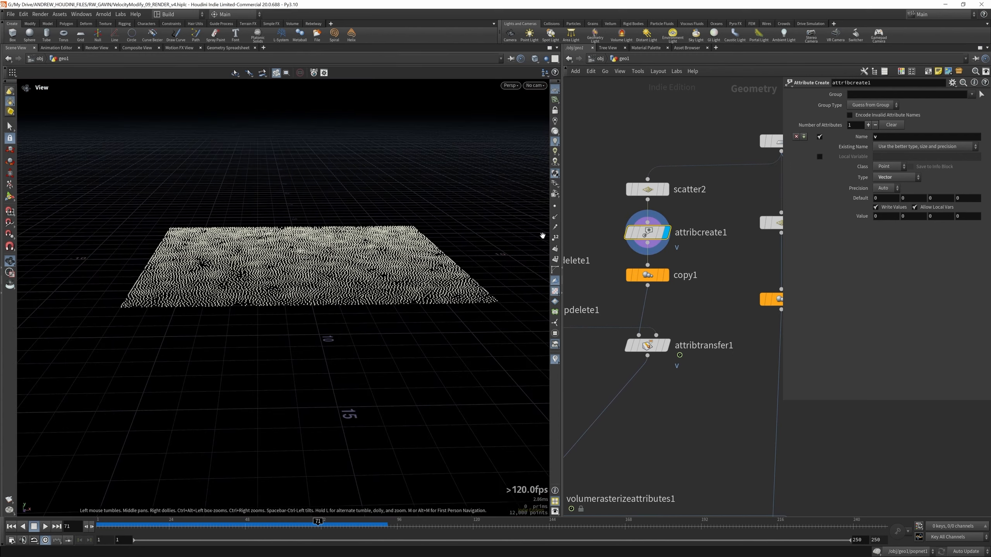
Display copy1, view its stacked point layers from a low angle, and check its Copy and Transform settings.
{"action": "left_click", "coordinate": [666, 277]}
{"action": "left_click_drag", "start_coordinate": [374, 484], "coordinate": [316, 274]}
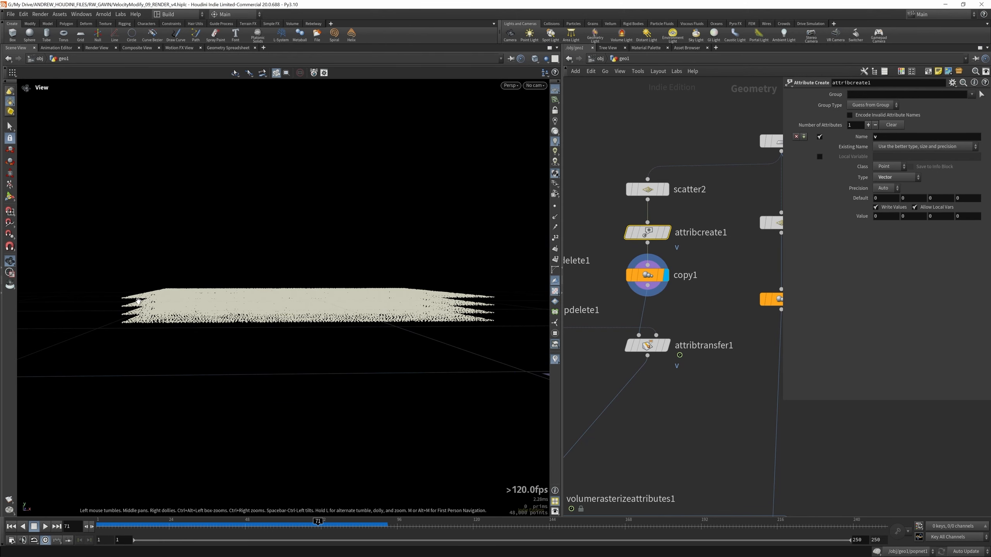
{"action": "left_click", "coordinate": [639, 275]}
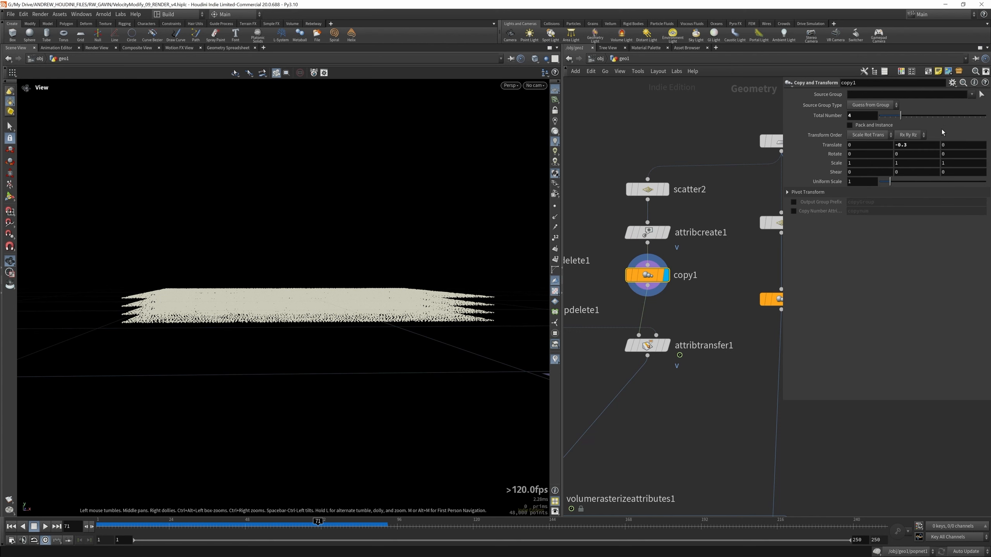
Display attribdelete1 and groupdelete1 in turn, and check which attributes and groups they remove from the simulated particles.
{"action": "scroll", "coordinate": [731, 268], "scroll_direction": "down", "scroll_amount": 1}
{"action": "middle_click_drag", "start_coordinate": [731, 269], "coordinate": [777, 278]}
{"action": "left_click", "coordinate": [609, 272]}
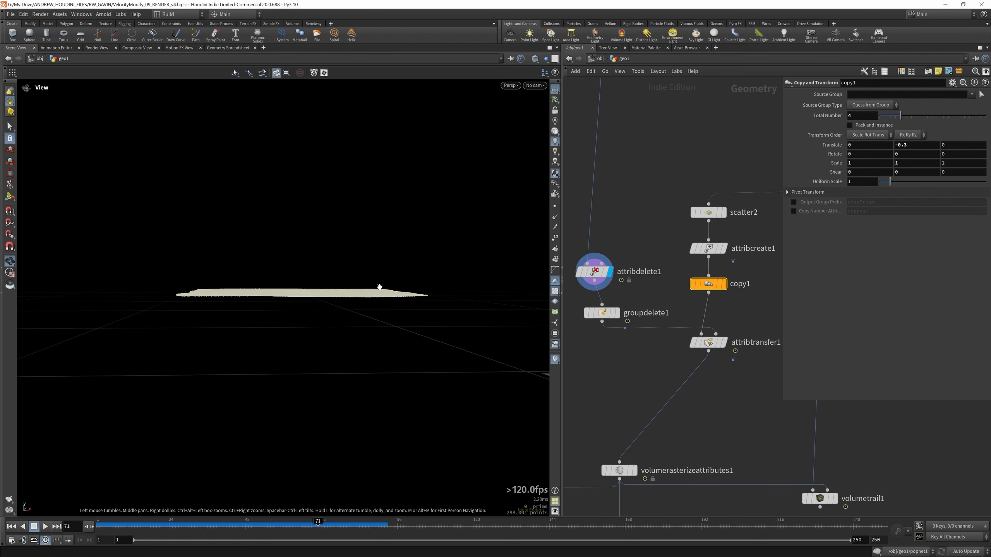
{"action": "left_click_drag", "start_coordinate": [379, 286], "coordinate": [454, 312]}
{"action": "scroll", "coordinate": [613, 294], "scroll_direction": "down", "scroll_amount": 2}
{"action": "scroll", "coordinate": [628, 281], "scroll_direction": "up", "scroll_amount": 3}
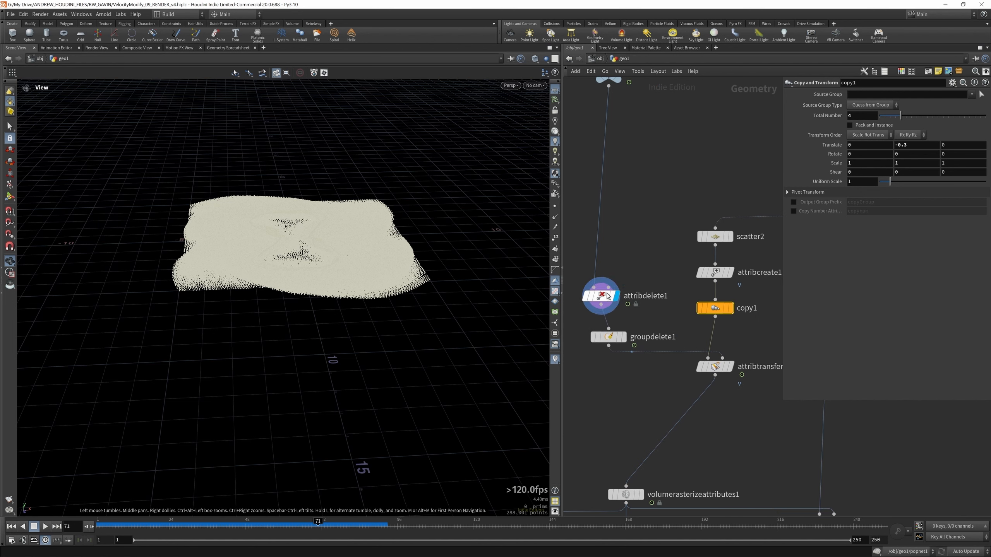
{"action": "left_click", "coordinate": [608, 291]}
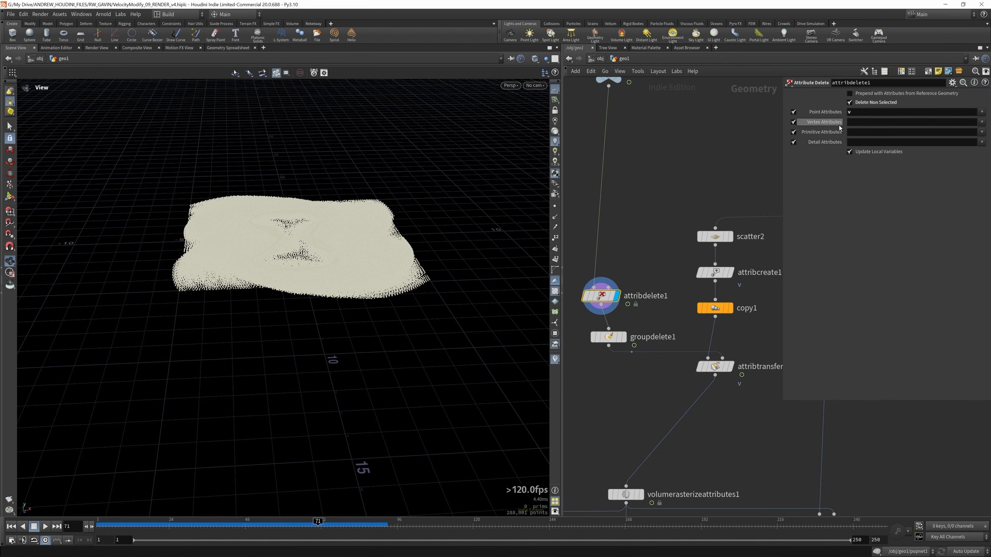
{"action": "left_click", "coordinate": [608, 337]}
{"action": "left_click", "coordinate": [623, 337]}
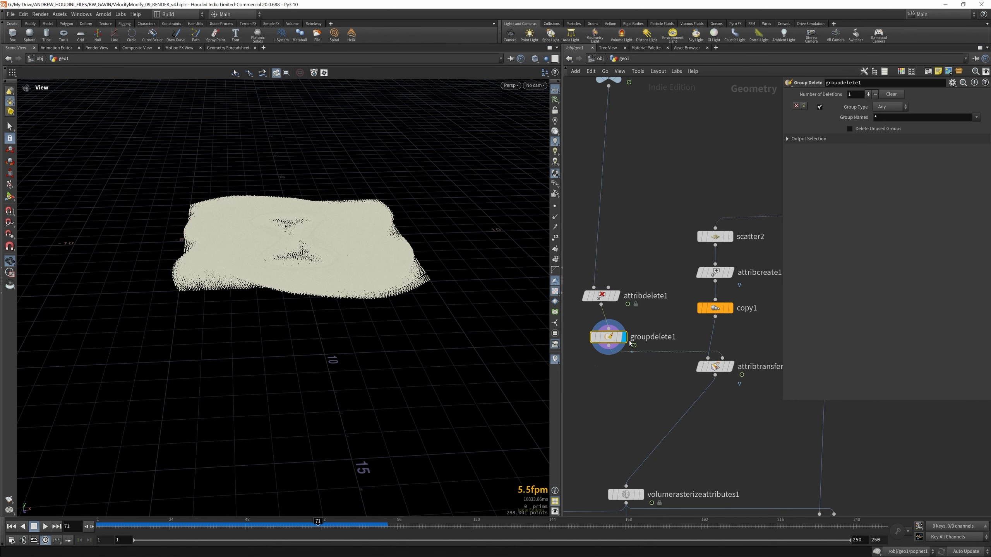
Display attribtransfer1 and check its Conditions settings for transferring attributes onto the background points.
{"action": "left_click", "coordinate": [729, 366]}
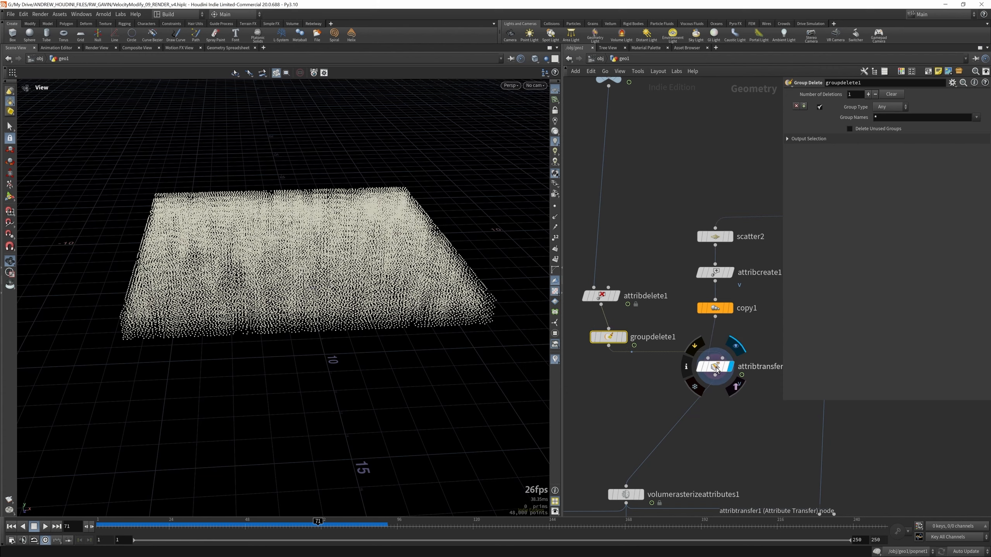
{"action": "left_click", "coordinate": [715, 367]}
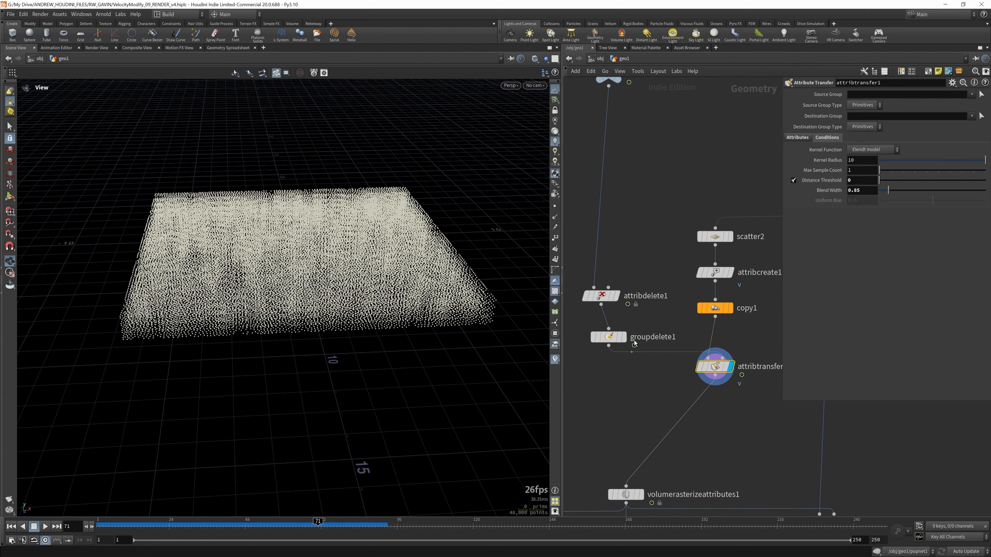
{"action": "left_click_drag", "start_coordinate": [375, 258], "coordinate": [367, 239]}
Display scatter1 below grid1 and check its scatter settings.
{"action": "scroll", "coordinate": [572, 310], "scroll_direction": "down", "scroll_amount": 4}
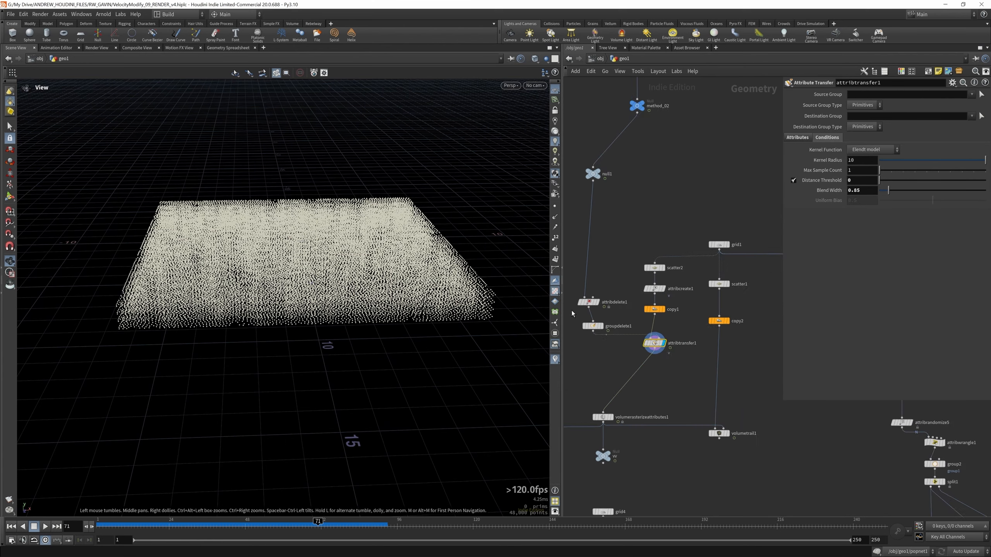
{"action": "scroll", "coordinate": [632, 388], "scroll_direction": "up", "scroll_amount": 3}
{"action": "scroll", "coordinate": [633, 385], "scroll_direction": "down", "scroll_amount": 3}
{"action": "scroll", "coordinate": [673, 330], "scroll_direction": "up", "scroll_amount": 3}
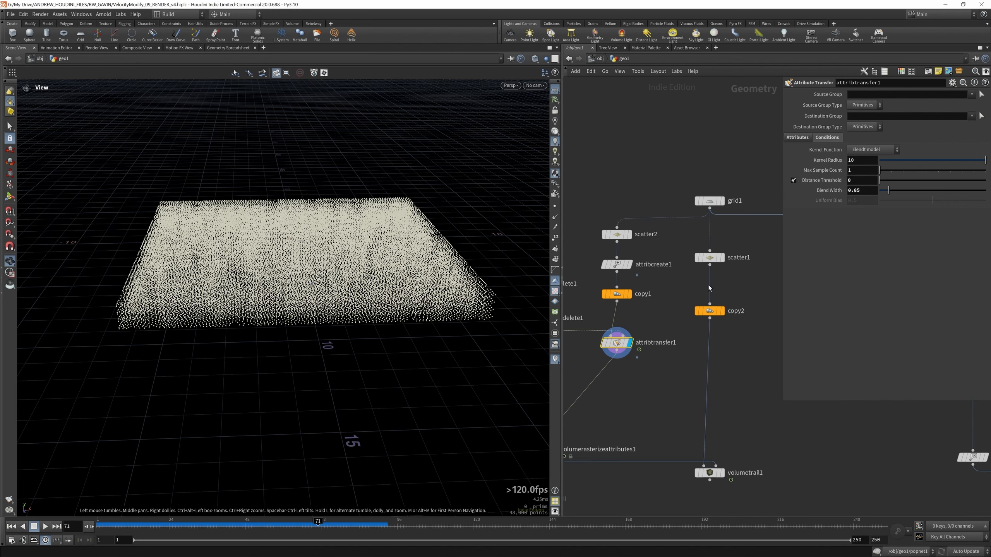
{"action": "left_click", "coordinate": [723, 260]}
{"action": "left_click", "coordinate": [713, 261]}
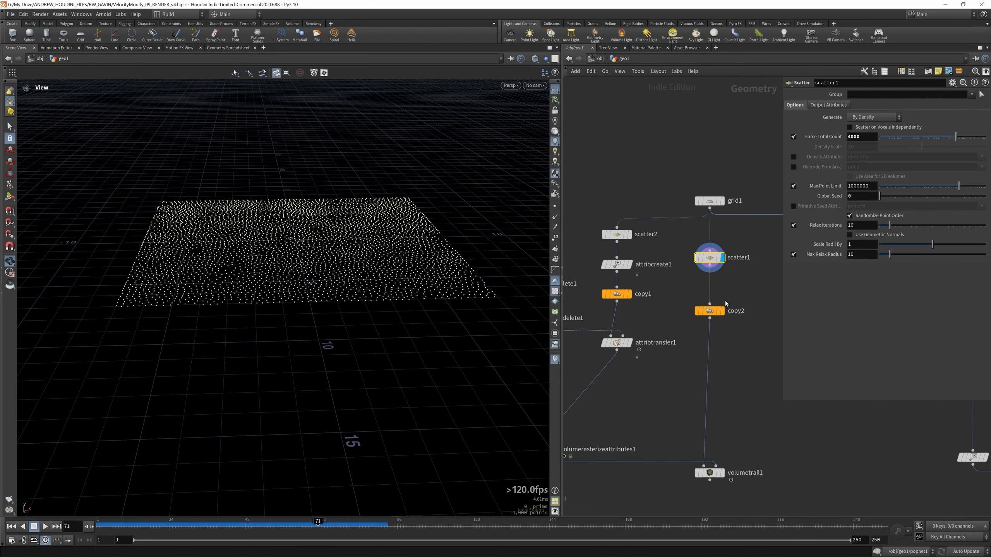
Display copy2 and inspect its layered points from a low angle, following the branch down to volumetrail1.
{"action": "left_click", "coordinate": [723, 311]}
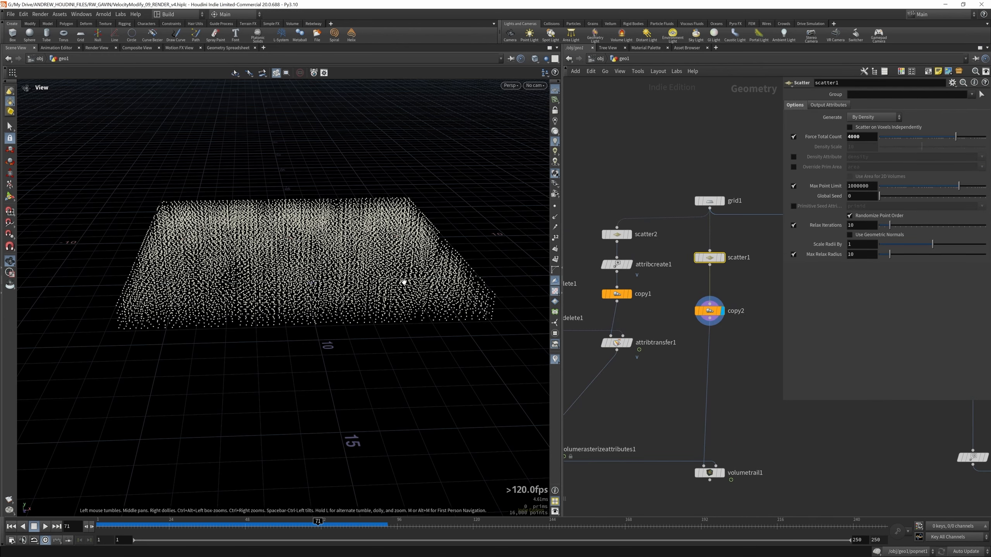
{"action": "left_click_drag", "start_coordinate": [402, 283], "coordinate": [398, 255]}
{"action": "scroll", "coordinate": [711, 348], "scroll_direction": "down", "scroll_amount": 3}
{"action": "scroll", "coordinate": [730, 455], "scroll_direction": "up", "scroll_amount": 3}
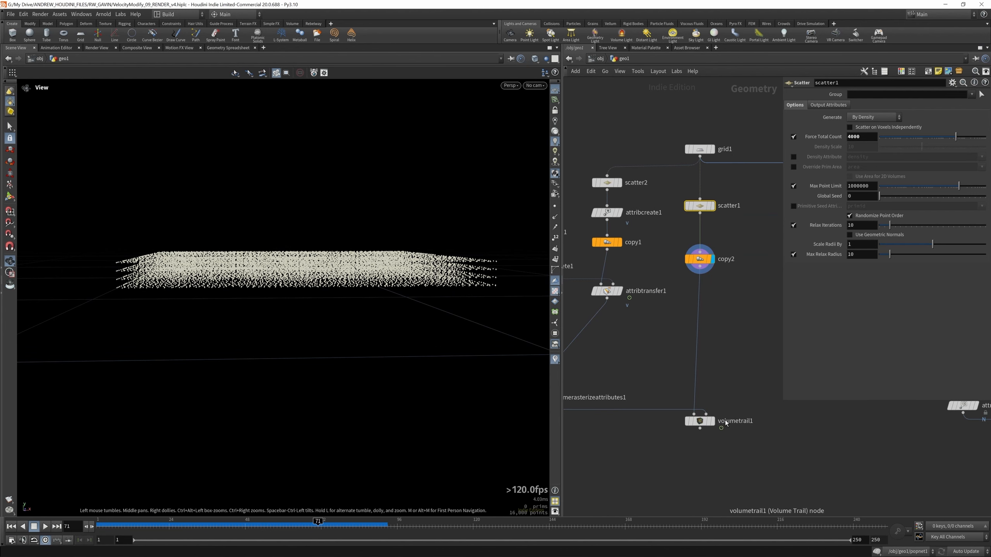
Display the volumerasterizeattributes1 node with its parameters and examine its rasterized velocity volume in the viewport.
{"action": "scroll", "coordinate": [719, 426], "scroll_direction": "down", "scroll_amount": 4}
{"action": "scroll", "coordinate": [724, 398], "scroll_direction": "up", "scroll_amount": 3}
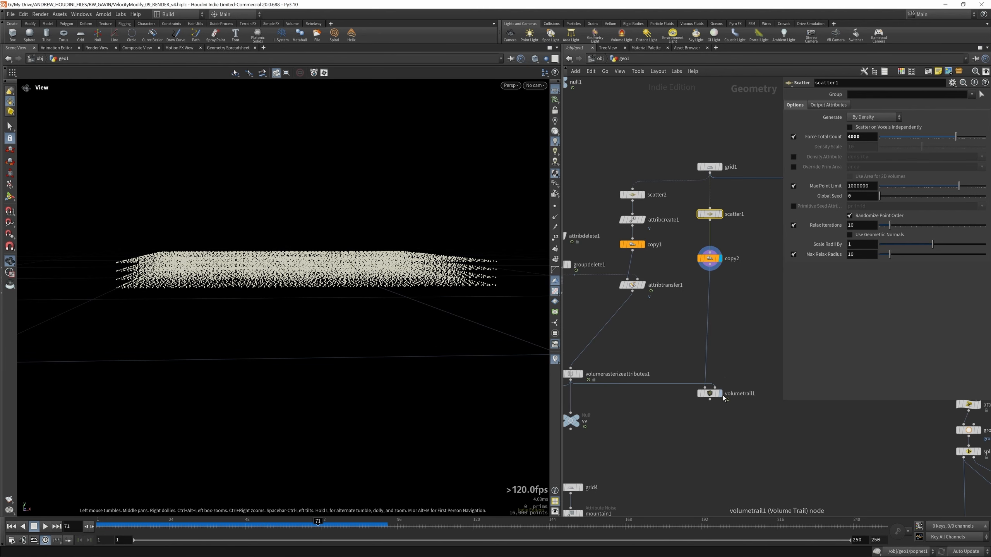
{"action": "scroll", "coordinate": [743, 391], "scroll_direction": "down", "scroll_amount": 3}
{"action": "scroll", "coordinate": [646, 382], "scroll_direction": "up", "scroll_amount": 3}
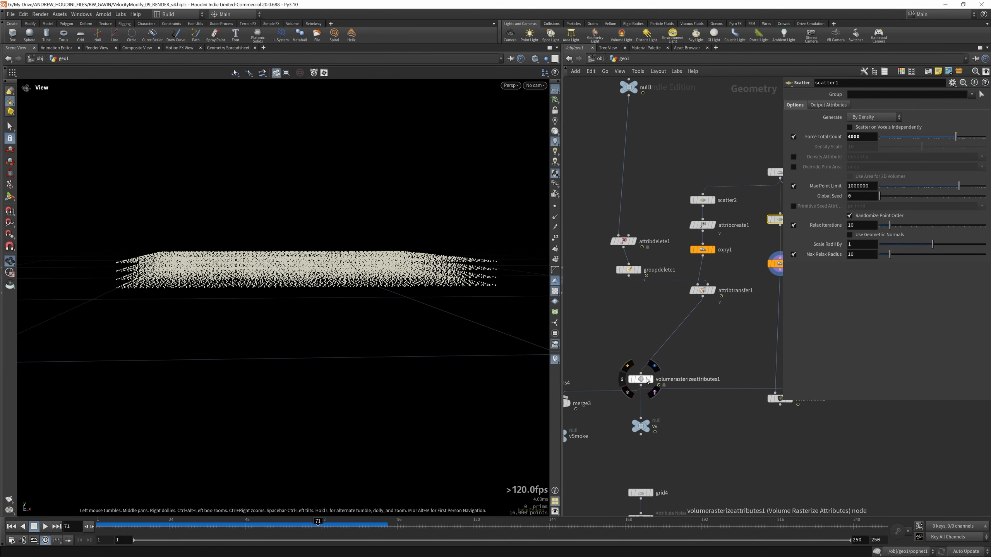
{"action": "left_click", "coordinate": [643, 379]}
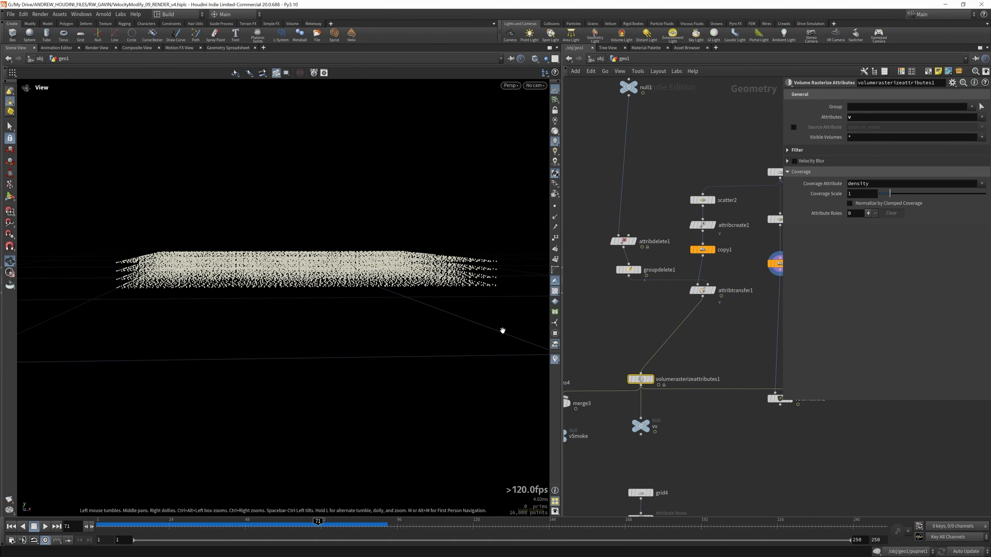
{"action": "left_click_drag", "start_coordinate": [343, 257], "coordinate": [314, 197]}
{"action": "left_click", "coordinate": [653, 379]}
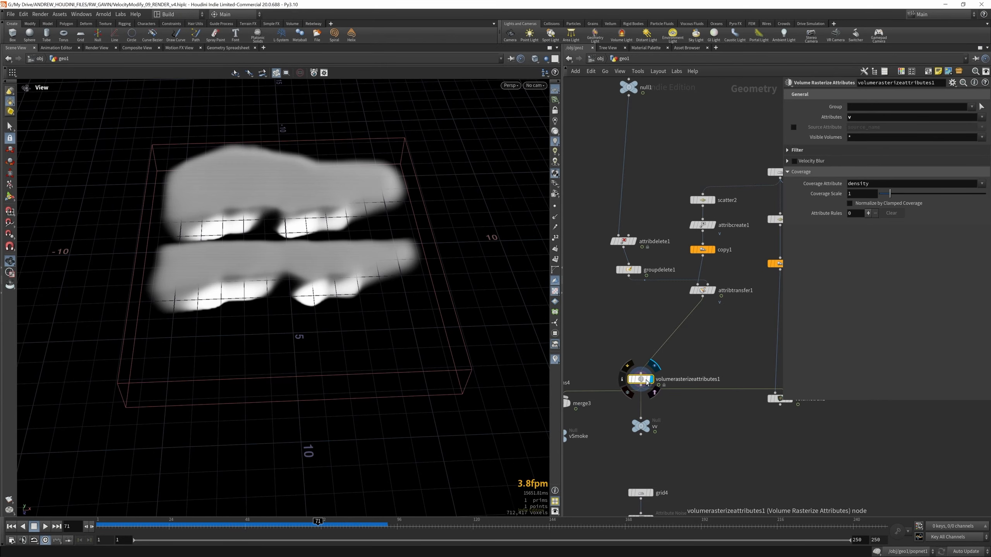
{"action": "left_click_drag", "start_coordinate": [390, 297], "coordinate": [255, 182]}
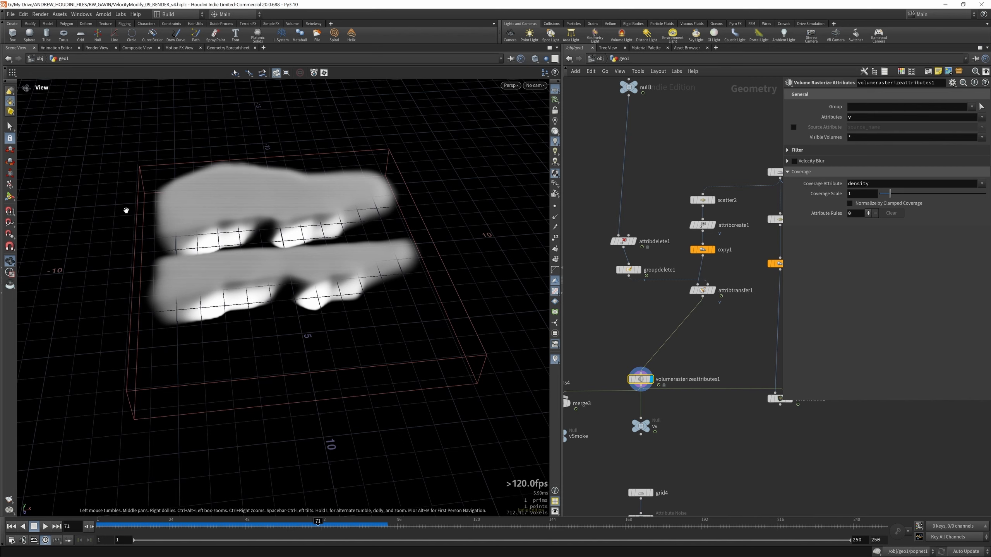
Display the volumetrail1 node and scrub the timeline to frame 82 to examine the velocity trails from above.
{"action": "scroll", "coordinate": [696, 352], "scroll_direction": "down", "scroll_amount": 4}
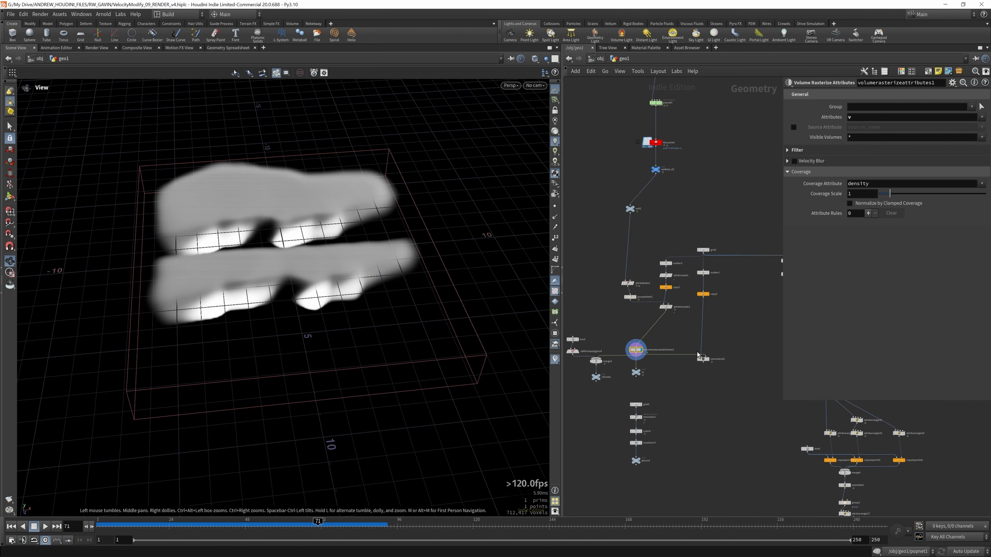
{"action": "scroll", "coordinate": [709, 359], "scroll_direction": "up", "scroll_amount": 4}
{"action": "left_click", "coordinate": [713, 367]}
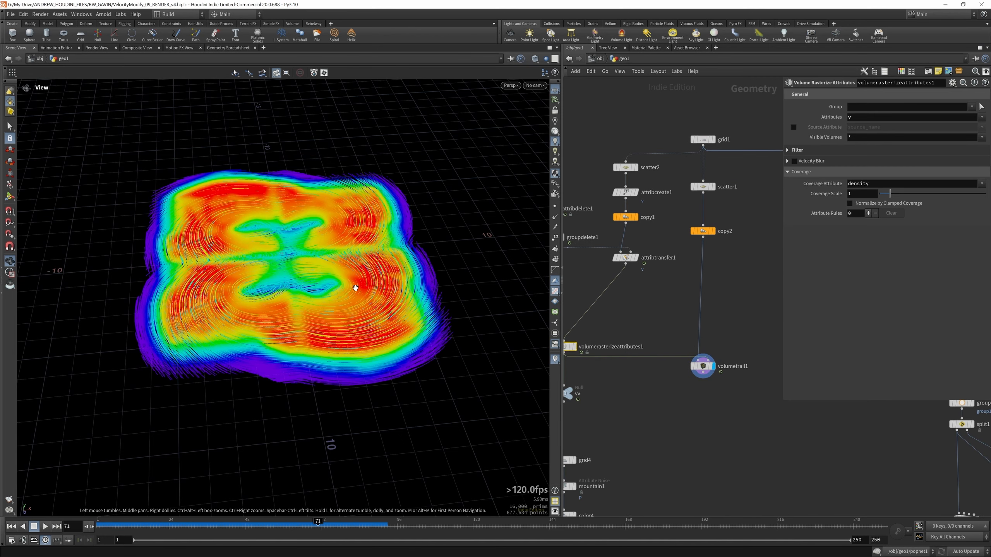
{"action": "left_click_drag", "start_coordinate": [259, 244], "coordinate": [280, 306]}
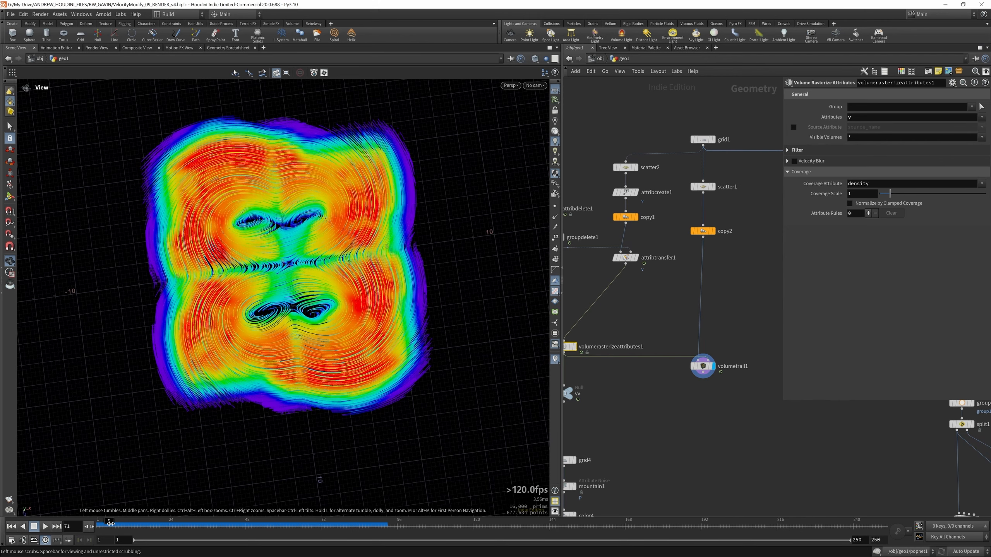
{"action": "left_click_drag", "start_coordinate": [110, 522], "coordinate": [353, 523]}
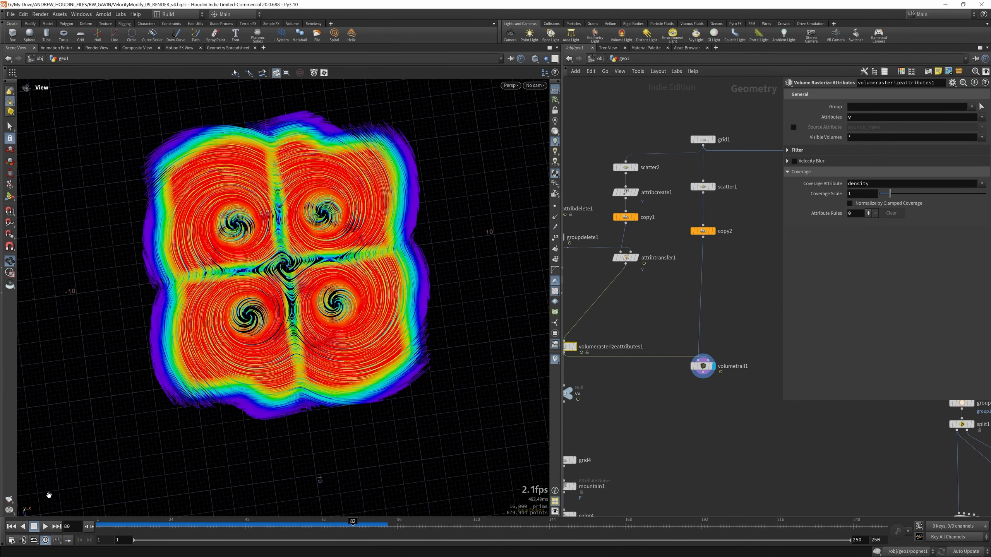
Generate a flipbook of the velocity trails through cam1, scrub it to frame 216, and close the player.
{"action": "left_click", "coordinate": [12, 500]}
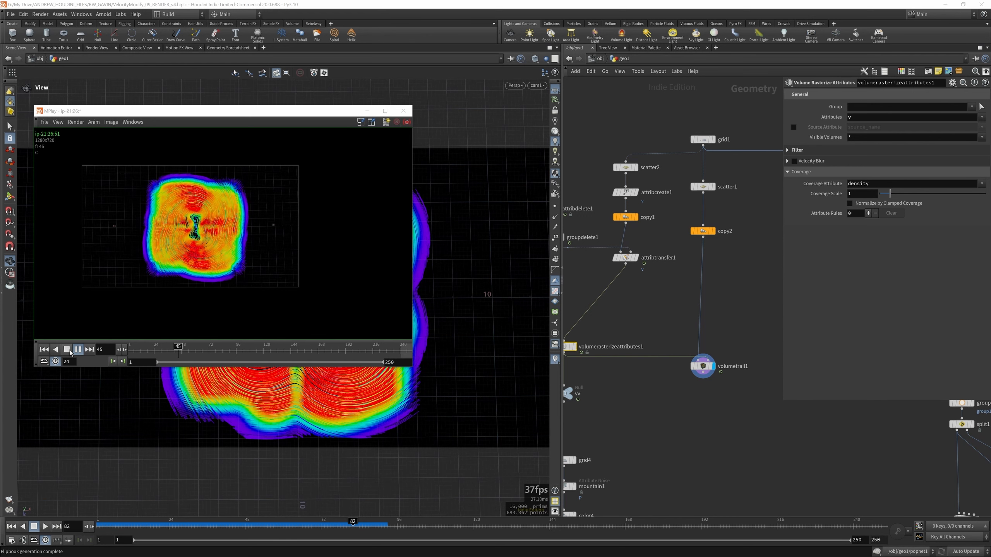
{"action": "left_click_drag", "start_coordinate": [131, 353], "coordinate": [419, 380]}
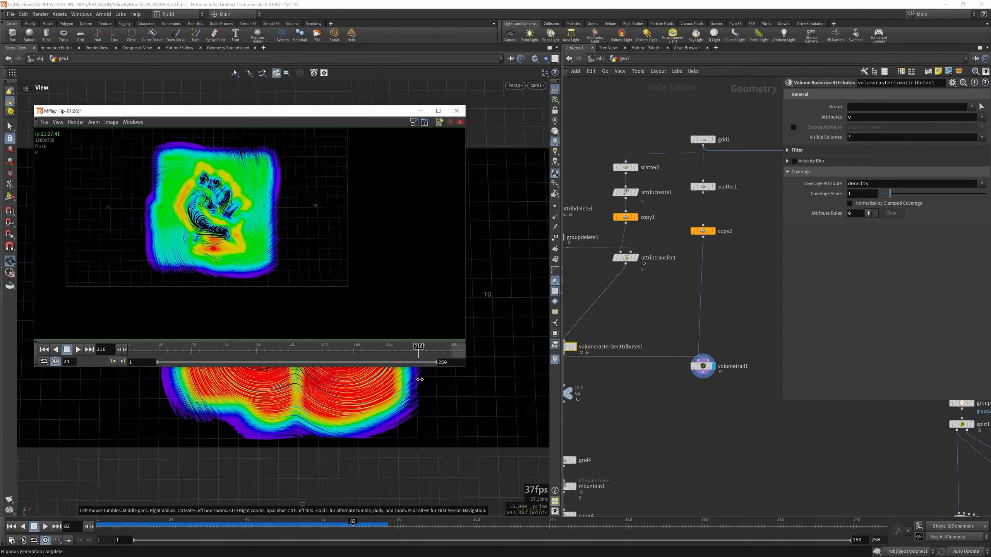
{"action": "left_click", "coordinate": [456, 110]}
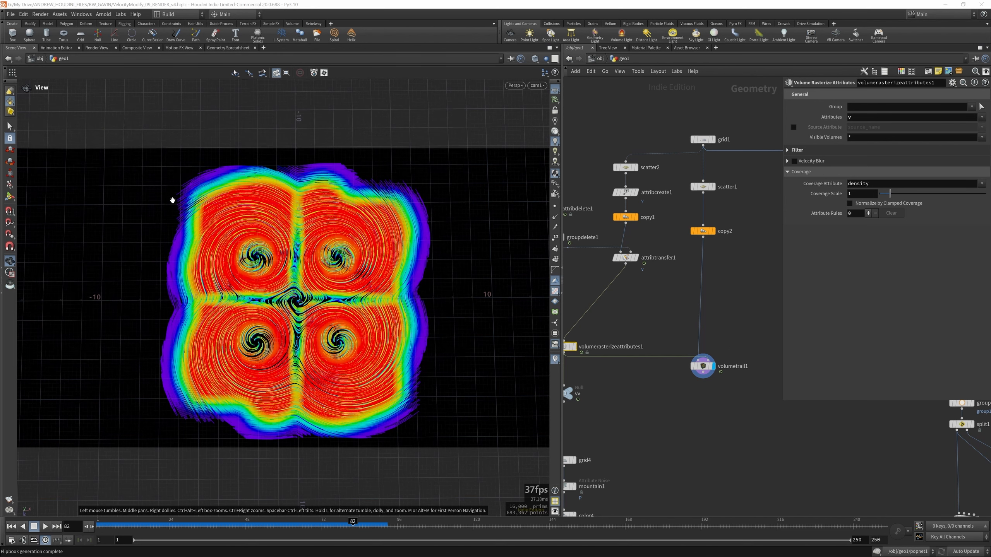
Display the vv null below volumerasterizeattributes1 and show its parameters.
{"action": "scroll", "coordinate": [648, 299], "scroll_direction": "down", "scroll_amount": 4}
{"action": "scroll", "coordinate": [624, 325], "scroll_direction": "up", "scroll_amount": 6}
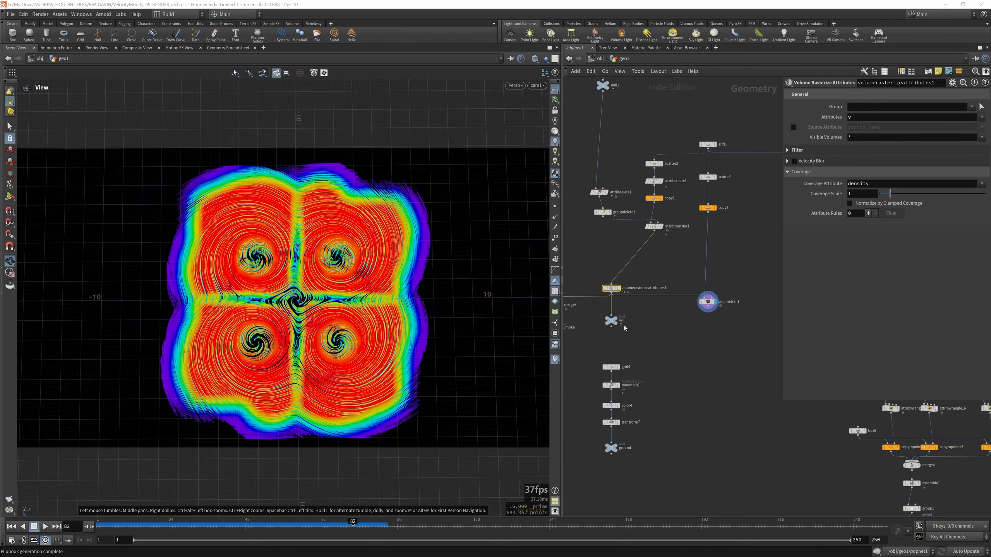
{"action": "left_click", "coordinate": [624, 302]}
{"action": "left_click", "coordinate": [606, 323]}
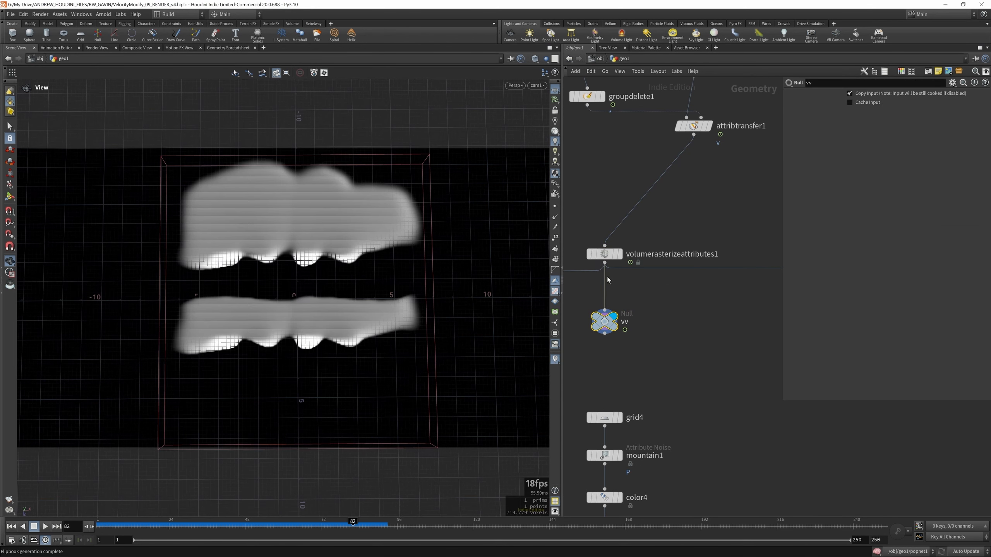
Display the box5 source, followed by its fog VDB conversion in vdbfrompolygons4 with the parameters shown.
{"action": "scroll", "coordinate": [677, 321], "scroll_direction": "down", "scroll_amount": 5}
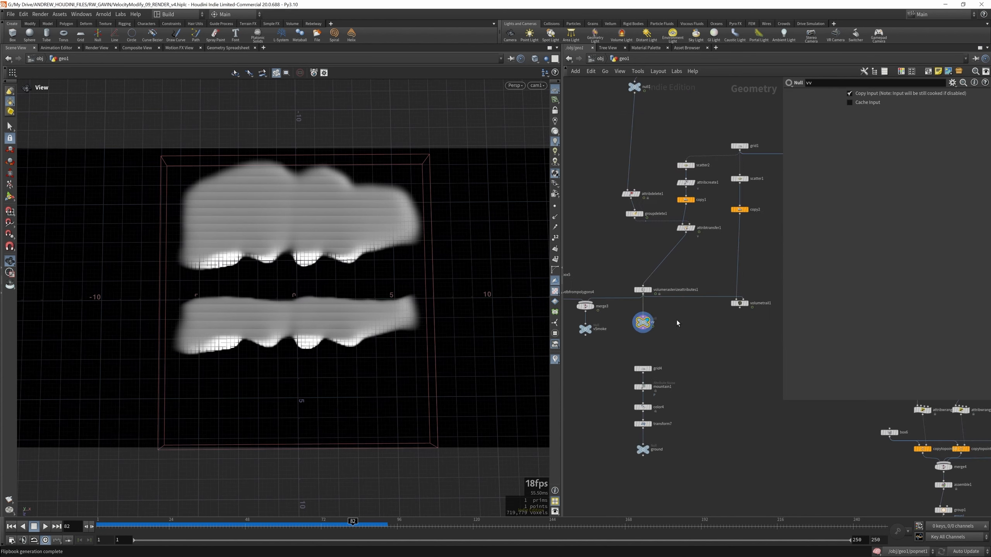
{"action": "scroll", "coordinate": [618, 315], "scroll_direction": "up", "scroll_amount": 5}
{"action": "left_click", "coordinate": [611, 252]}
{"action": "left_click_drag", "start_coordinate": [549, 272], "coordinate": [312, 253]}
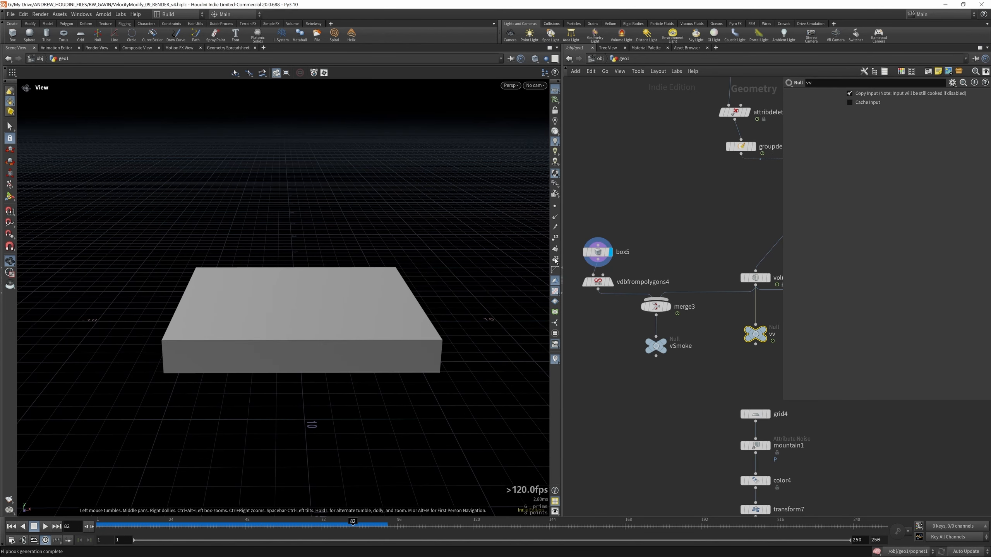
{"action": "left_click", "coordinate": [609, 281]}
{"action": "left_click", "coordinate": [601, 286]}
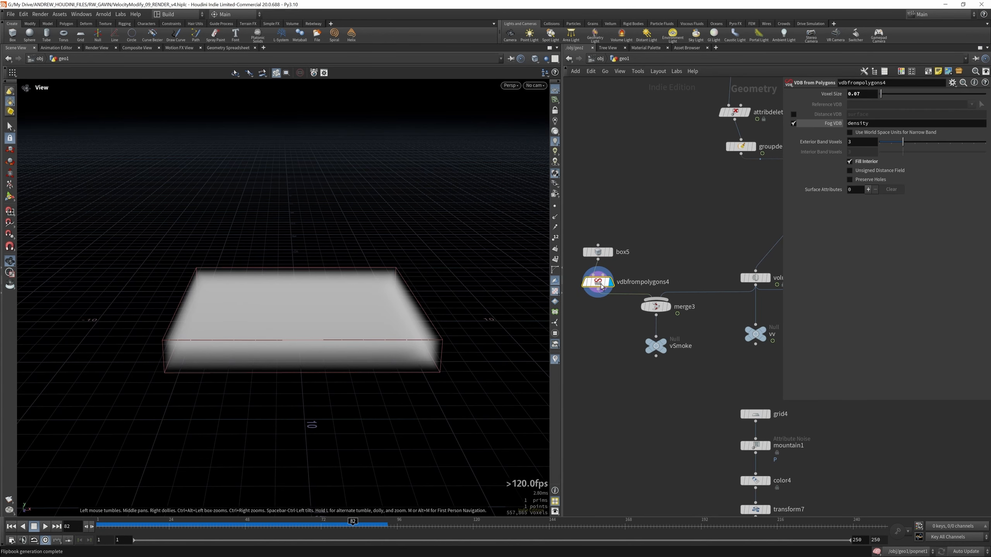
Display the merged density and velocity volumes at the vSmoke null and inspect its node information.
{"action": "left_click", "coordinate": [665, 346]}
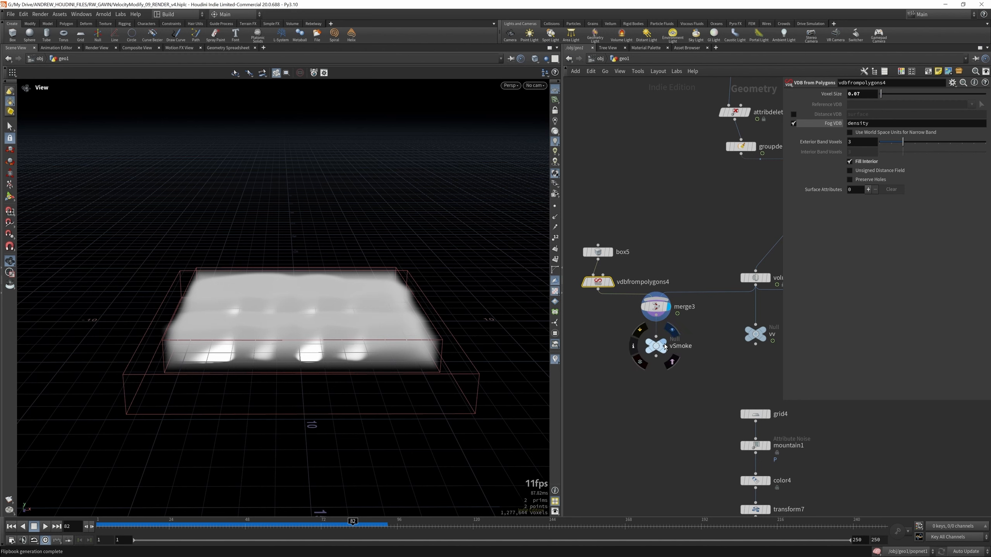
{"action": "left_click", "coordinate": [634, 347]}
{"action": "scroll", "coordinate": [640, 345], "scroll_direction": "down", "scroll_amount": 3}
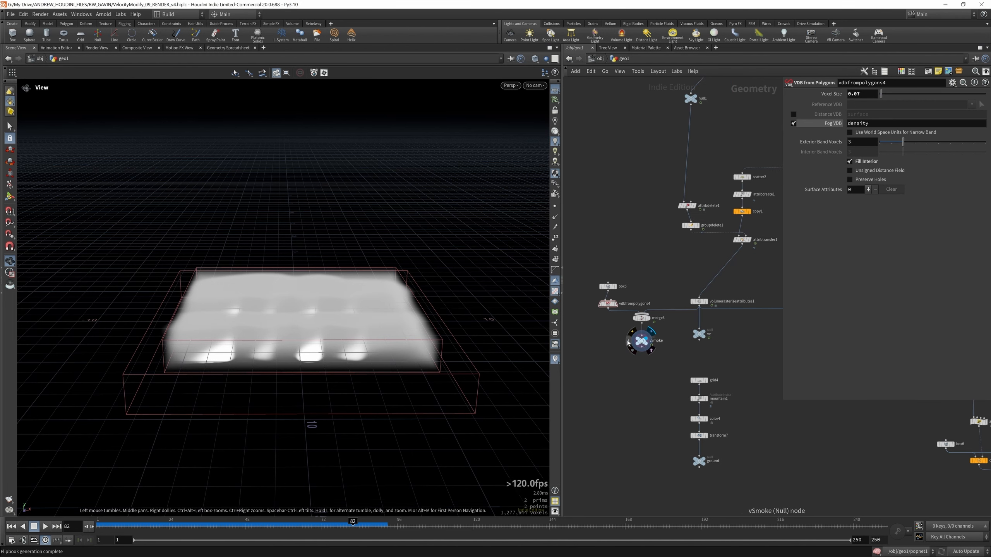
{"action": "left_click", "coordinate": [627, 342]}
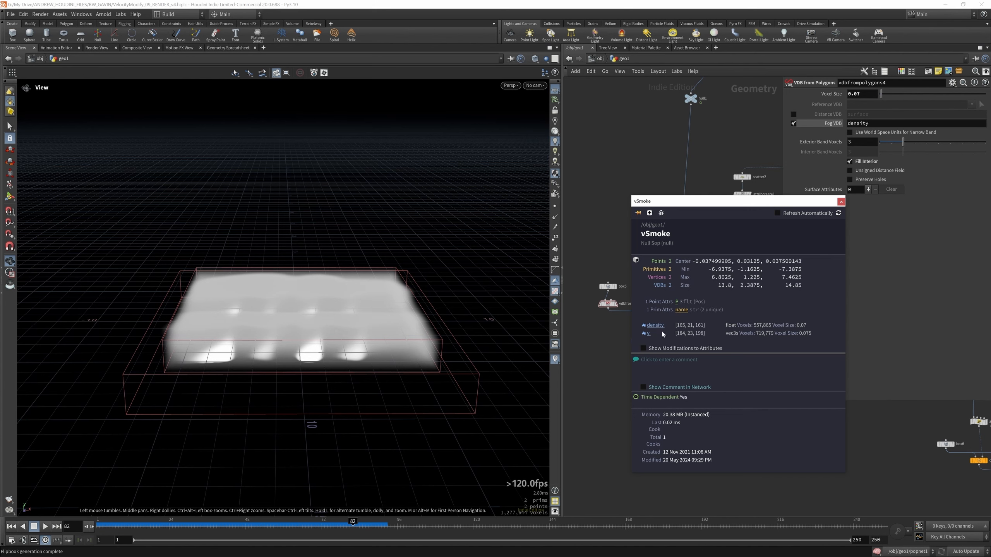
Display the ground terrain at the transform7 node and view its surface from a higher angle.
{"action": "scroll", "coordinate": [624, 343], "scroll_direction": "down", "scroll_amount": 3}
{"action": "scroll", "coordinate": [606, 354], "scroll_direction": "up", "scroll_amount": 6}
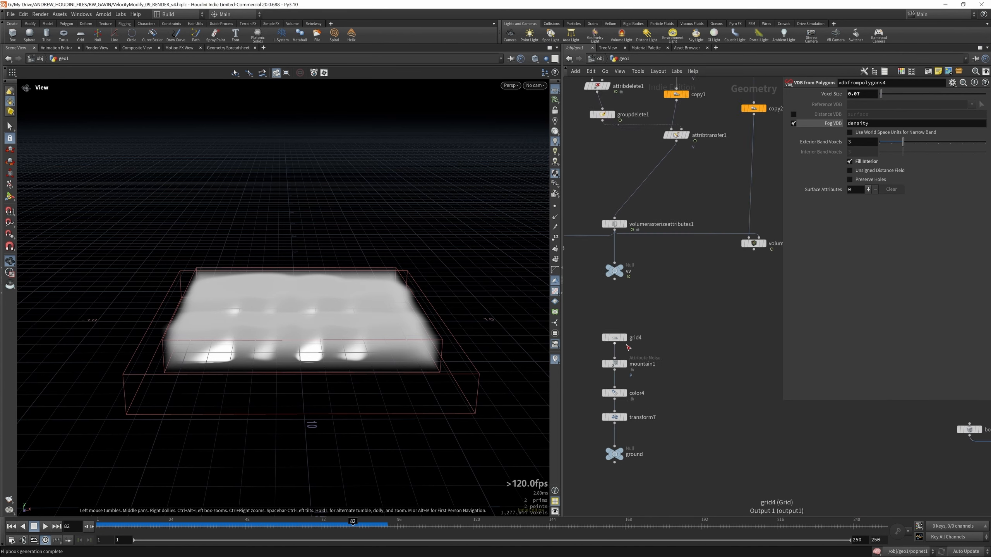
{"action": "left_click", "coordinate": [624, 445]}
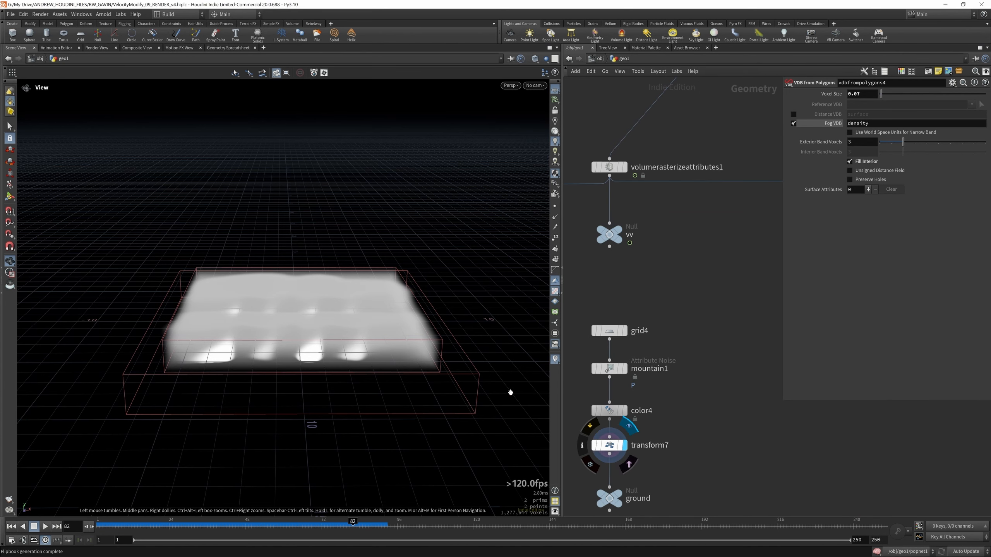
{"action": "left_click_drag", "start_coordinate": [333, 370], "coordinate": [363, 313]}
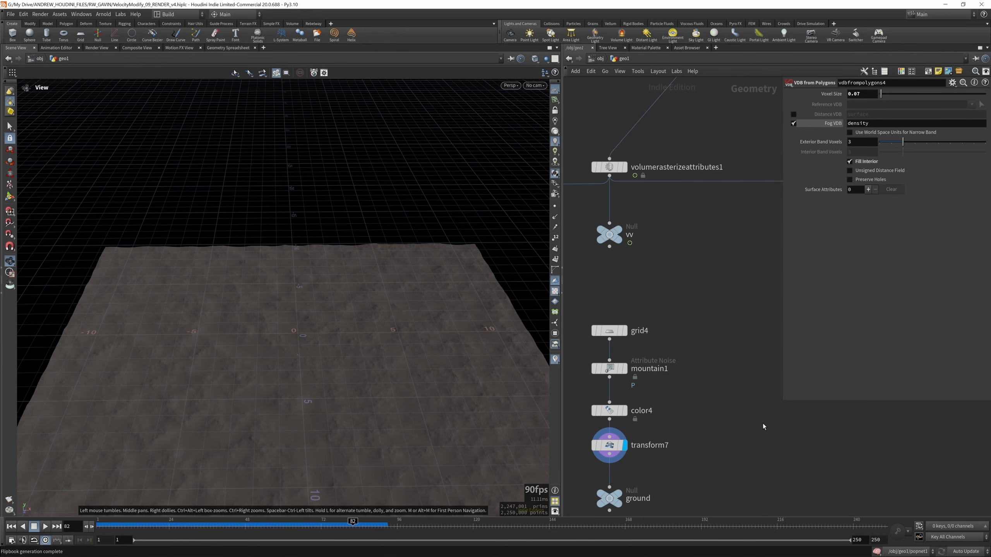
Display the transform9 grid, followed by its extruded block in extrudevolume1 with the parameters shown.
{"action": "scroll", "coordinate": [636, 341], "scroll_direction": "down", "scroll_amount": 10}
{"action": "scroll", "coordinate": [704, 258], "scroll_direction": "up", "scroll_amount": 7}
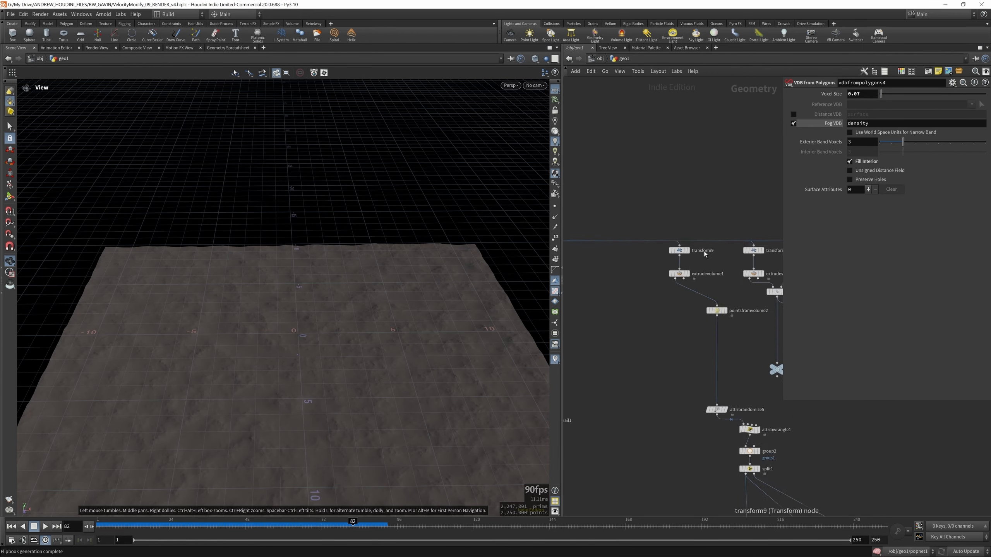
{"action": "scroll", "coordinate": [705, 253], "scroll_direction": "up", "scroll_amount": 5}
{"action": "left_click", "coordinate": [679, 249]}
{"action": "scroll", "coordinate": [626, 266], "scroll_direction": "down", "scroll_amount": 4}
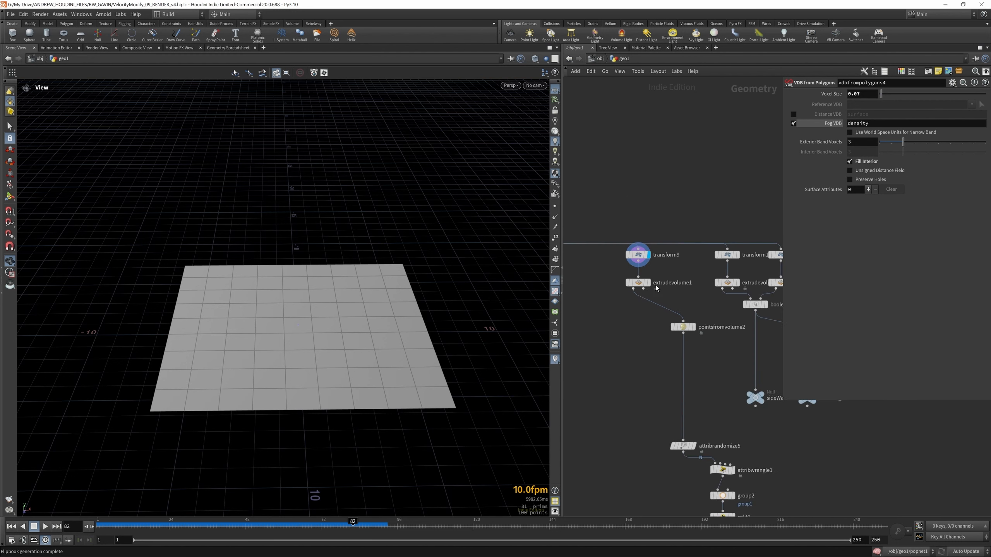
{"action": "scroll", "coordinate": [656, 287], "scroll_direction": "up", "scroll_amount": 3}
{"action": "left_click", "coordinate": [642, 280]}
{"action": "left_click", "coordinate": [626, 280]}
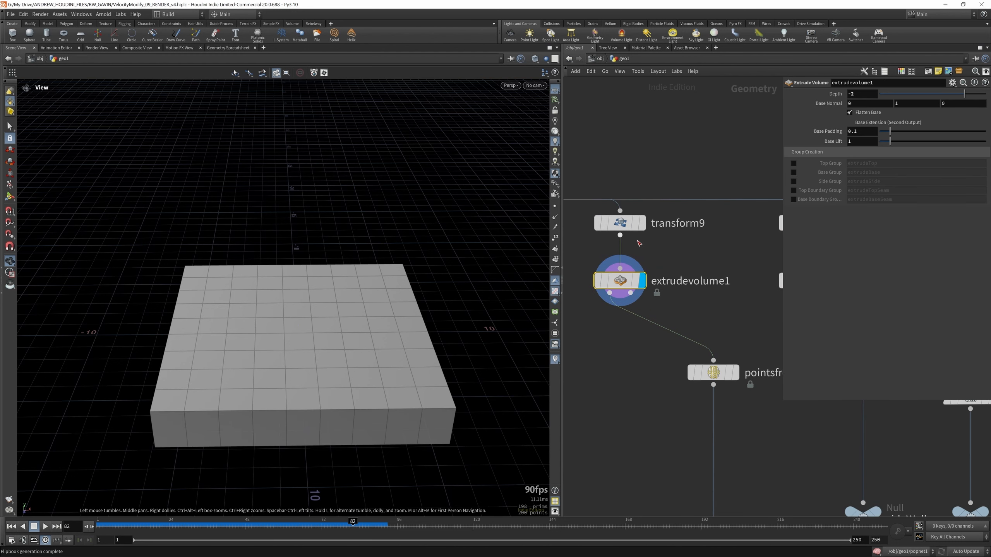
Compare the transform9 grid with its extrusion, and examine the points and parameters of pointsfromvolume2.
{"action": "scroll", "coordinate": [639, 243], "scroll_direction": "down", "scroll_amount": 3}
{"action": "left_click", "coordinate": [637, 227]}
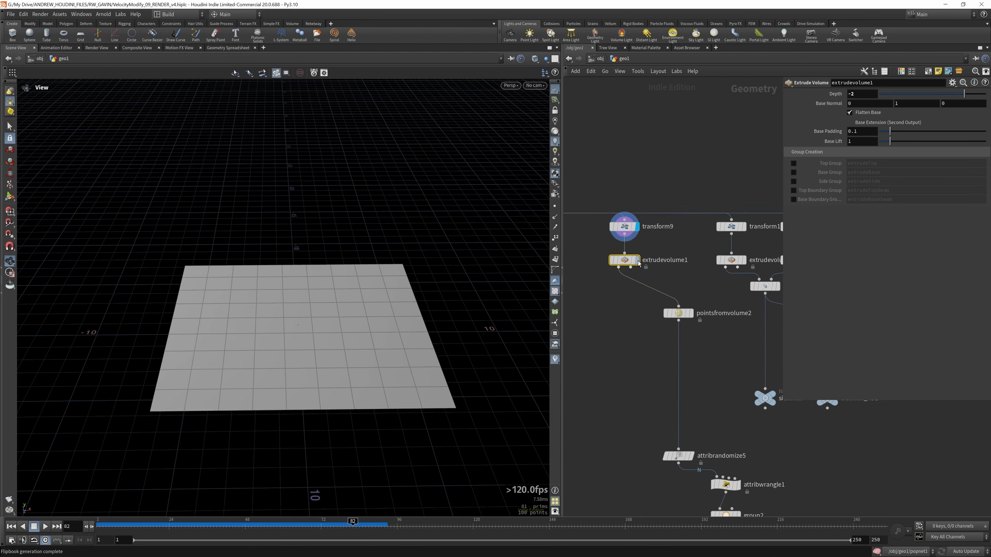
{"action": "left_click", "coordinate": [637, 261]}
{"action": "left_click", "coordinate": [691, 314]}
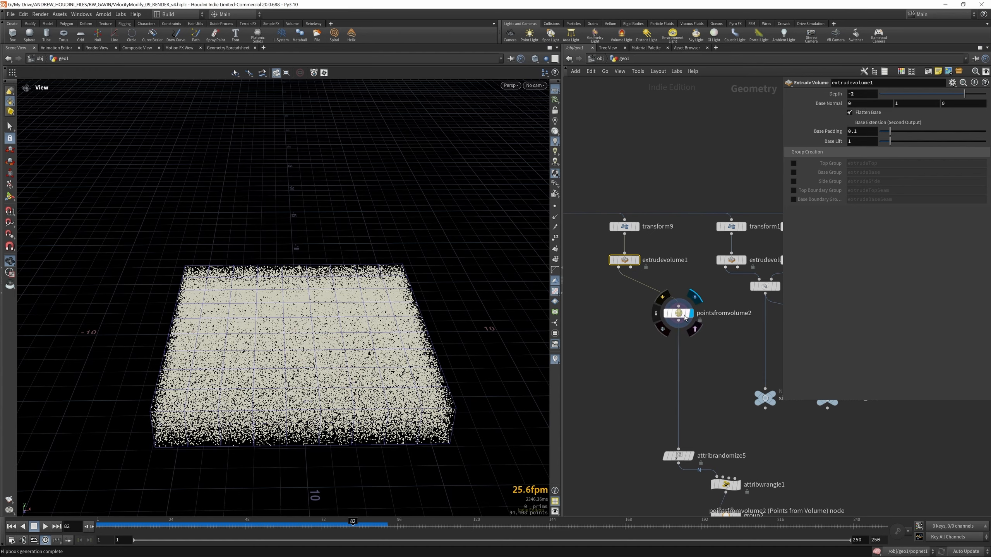
{"action": "left_click_drag", "start_coordinate": [382, 339], "coordinate": [343, 336]}
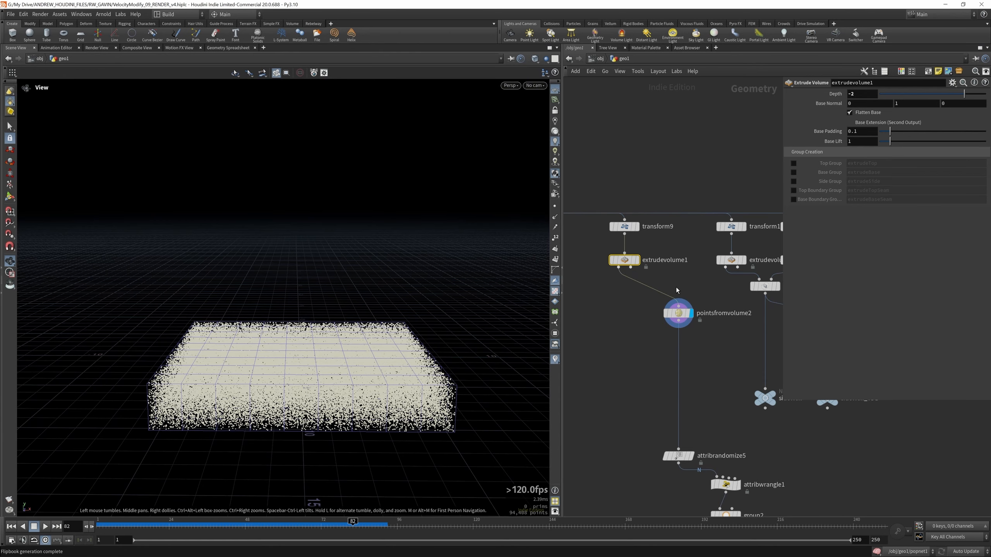
{"action": "left_click", "coordinate": [679, 313]}
{"action": "left_click", "coordinate": [624, 260]}
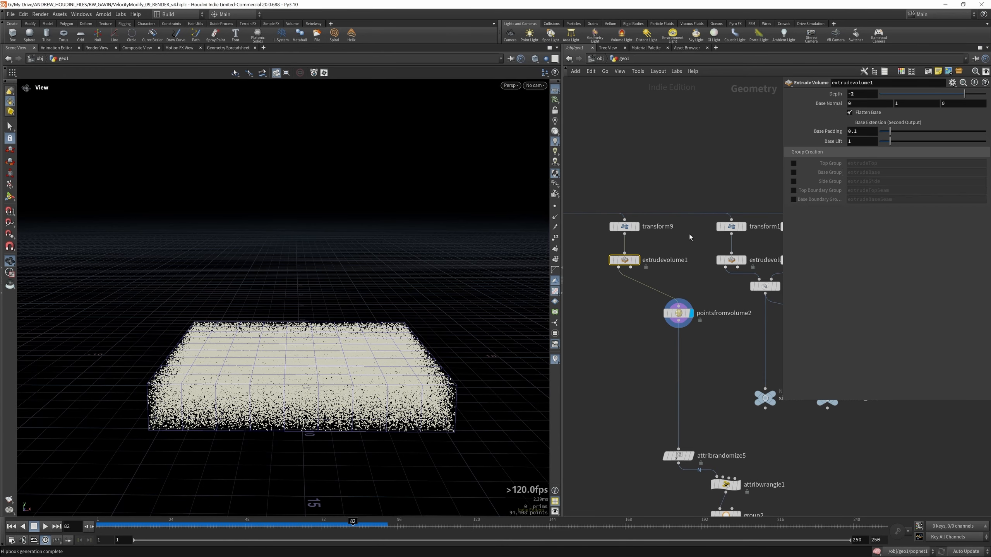
{"action": "left_click", "coordinate": [679, 313]}
Display the larger extrudevolume2 block, followed by the wall frame produced by boolean1, and view it from above.
{"action": "middle_click_drag", "start_coordinate": [761, 227], "coordinate": [705, 237]}
{"action": "scroll", "coordinate": [705, 237], "scroll_direction": "down", "scroll_amount": 2}
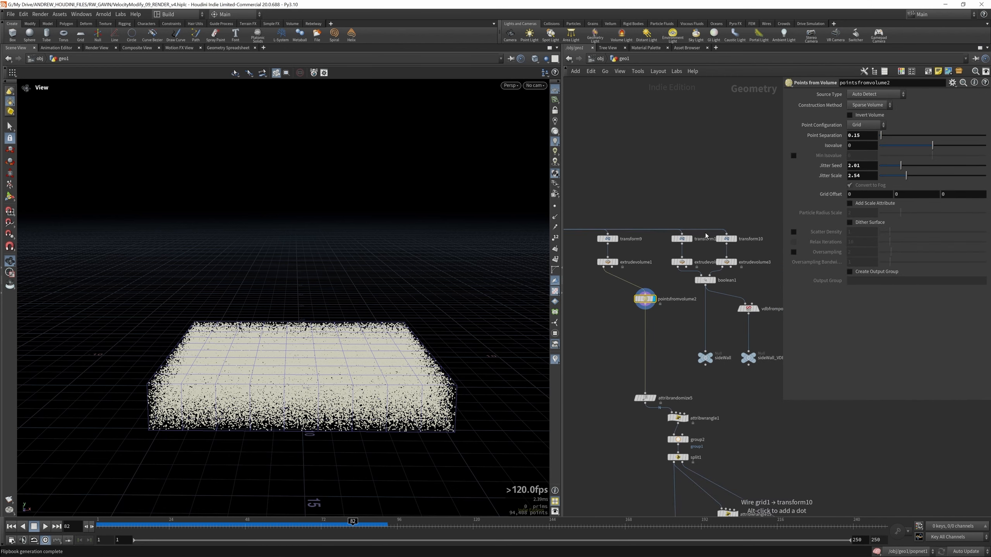
{"action": "scroll", "coordinate": [697, 241], "scroll_direction": "up", "scroll_amount": 2}
{"action": "left_click", "coordinate": [691, 272]}
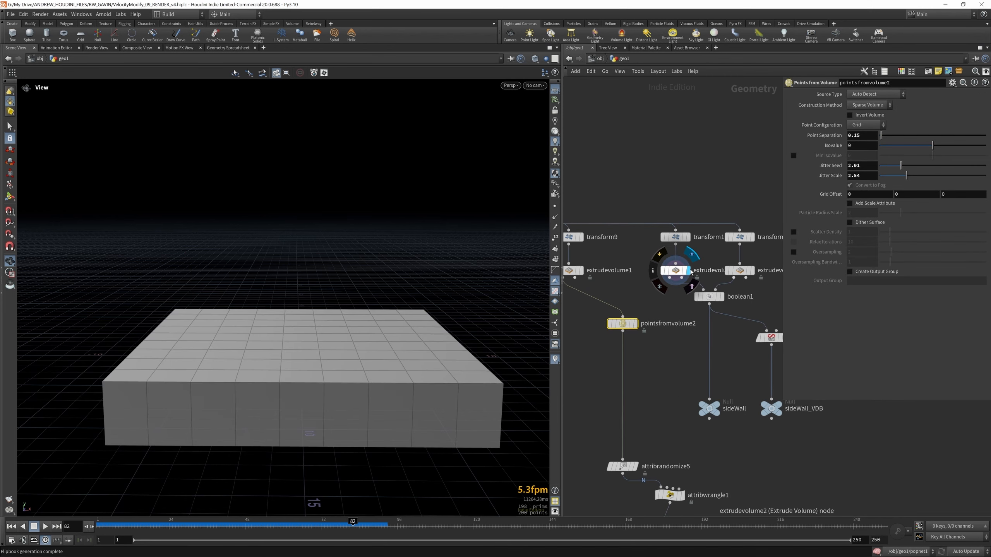
{"action": "left_click", "coordinate": [724, 299]}
{"action": "mouse_move", "coordinate": [347, 330]}
{"action": "left_mouse_down"}
{"action": "mouse_move", "coordinate": [343, 387]}
{"action": "mouse_move", "coordinate": [328, 204]}
{"action": "mouse_move", "coordinate": [351, 341]}
{"action": "left_mouse_up"}
{"action": "left_click_drag", "start_coordinate": [352, 386], "coordinate": [313, 284]}
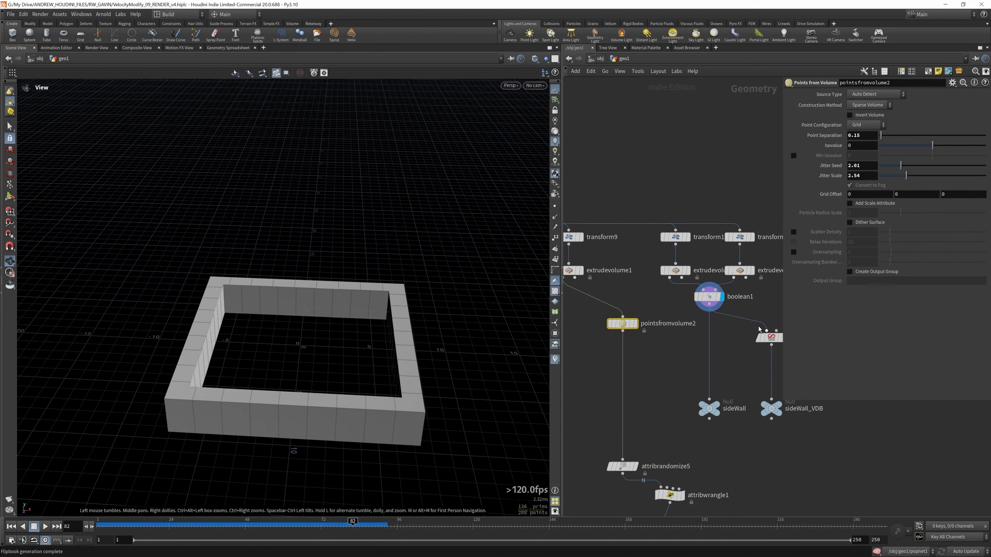
Display the side wall's VDB conversion in vdbfrompolygons5 and show its parameters.
{"action": "scroll", "coordinate": [674, 279], "scroll_direction": "down", "scroll_amount": 2}
{"action": "scroll", "coordinate": [708, 310], "scroll_direction": "up", "scroll_amount": 2}
{"action": "scroll", "coordinate": [674, 281], "scroll_direction": "down", "scroll_amount": 1}
{"action": "scroll", "coordinate": [721, 306], "scroll_direction": "up", "scroll_amount": 1}
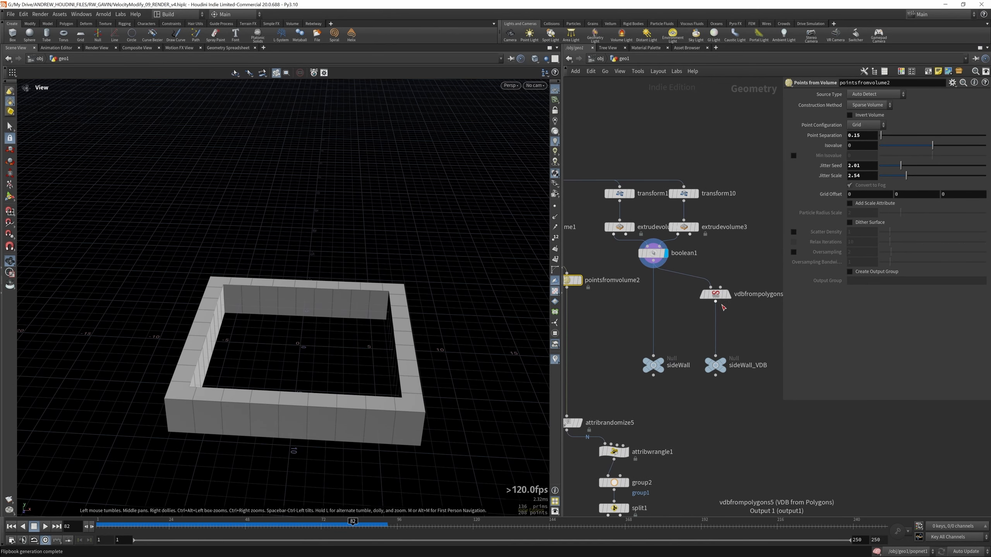
{"action": "left_click", "coordinate": [729, 295]}
{"action": "left_click", "coordinate": [717, 295]}
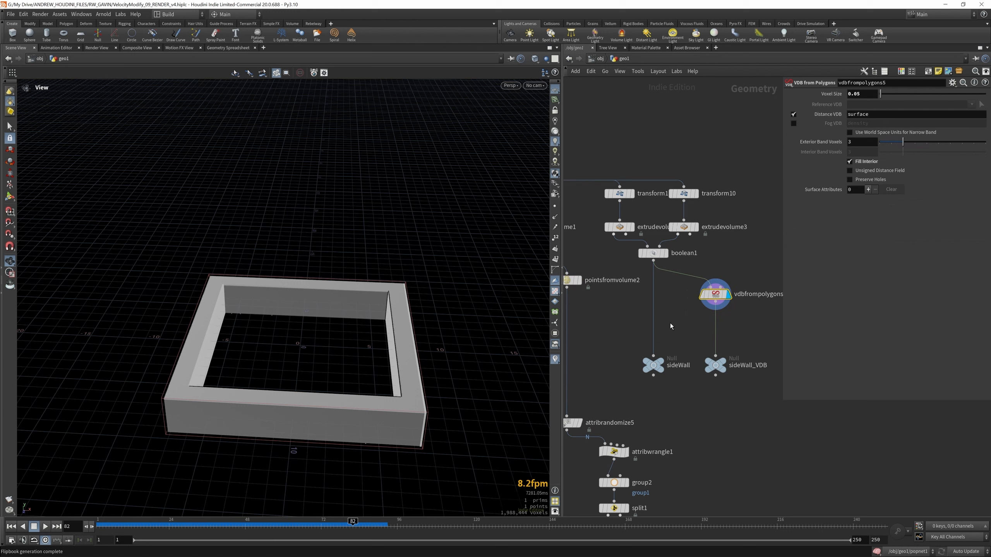
Display the sideWall null's wall frame and show the parameters of vdbfrompolygons5 again.
{"action": "left_click", "coordinate": [660, 365]}
{"action": "left_click", "coordinate": [659, 366]}
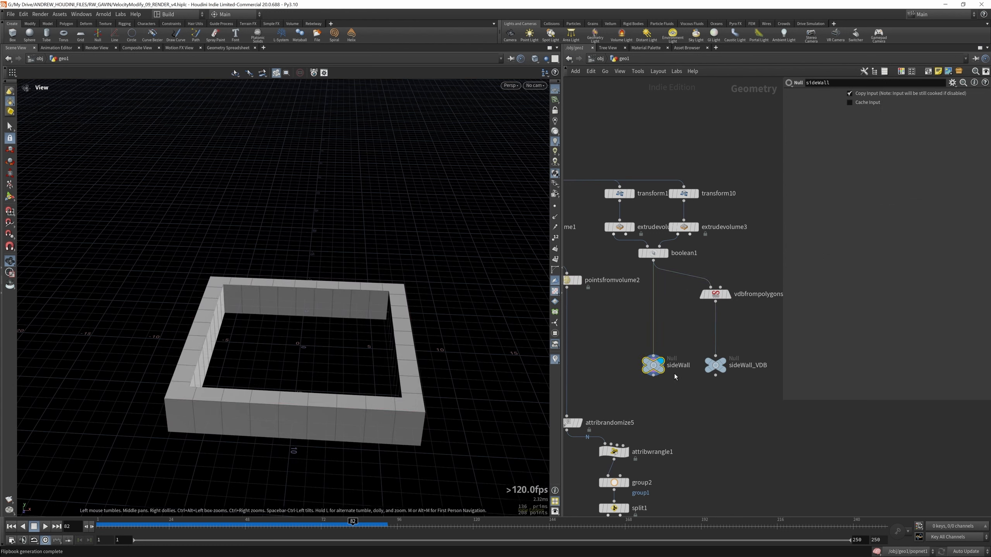
{"action": "left_click", "coordinate": [715, 294]}
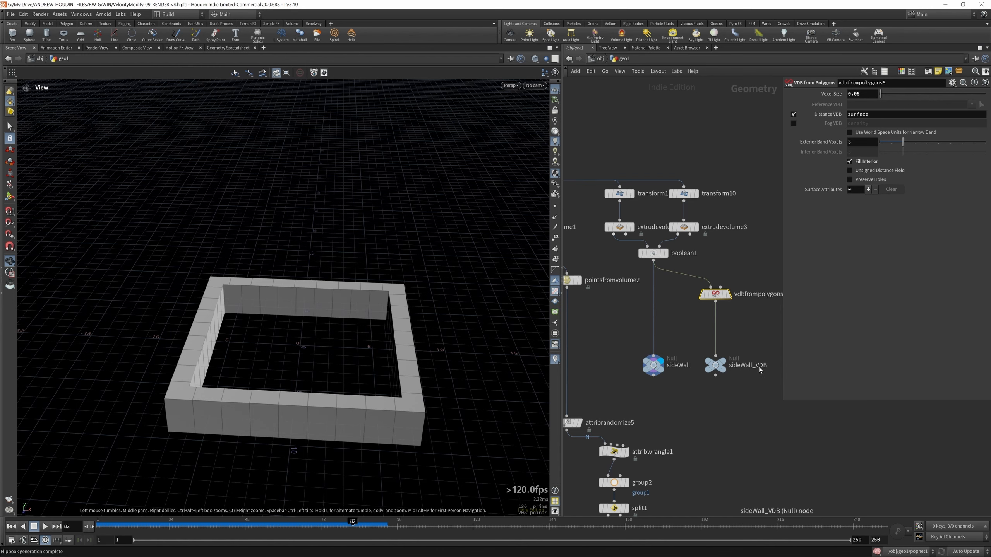
{"action": "mouse_move", "coordinate": [661, 365]}
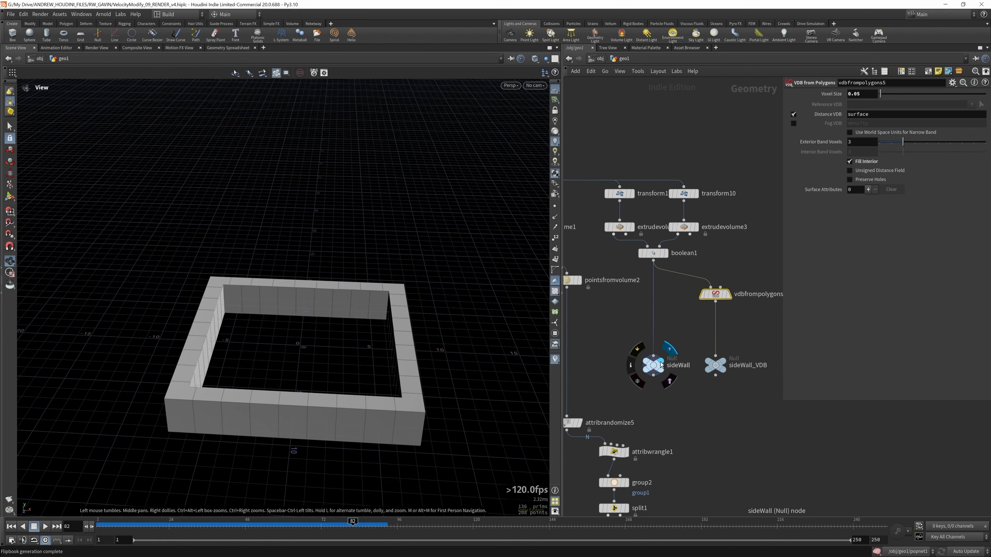
Display the point cloud at attribrandomize5 with its parameters and view it up close at a lower angle.
{"action": "scroll", "coordinate": [705, 340], "scroll_direction": "down", "scroll_amount": 4}
{"action": "scroll", "coordinate": [664, 337], "scroll_direction": "up", "scroll_amount": 3}
{"action": "left_click", "coordinate": [632, 414]}
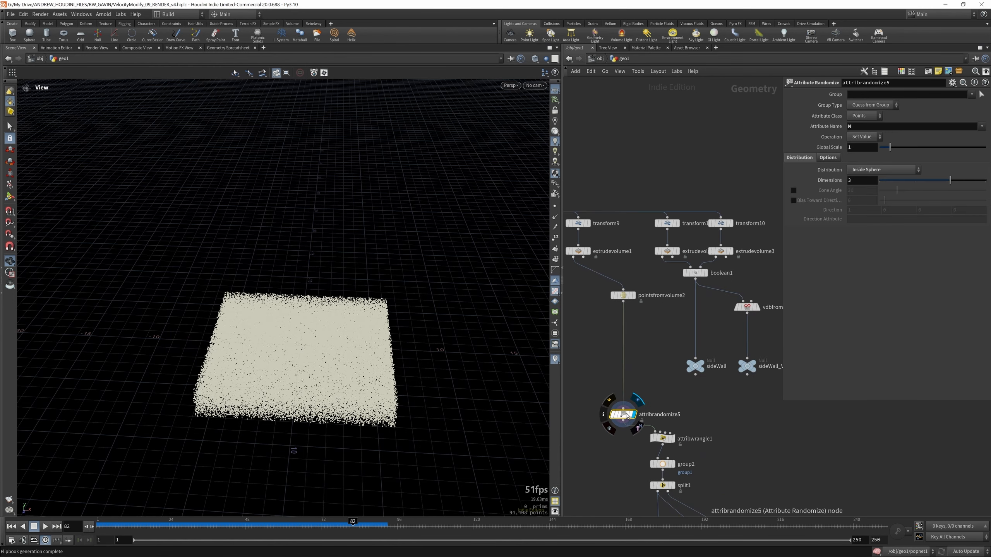
{"action": "scroll", "coordinate": [425, 425], "scroll_direction": "up", "scroll_amount": 6}
{"action": "left_click_drag", "start_coordinate": [422, 443], "coordinate": [434, 404]}
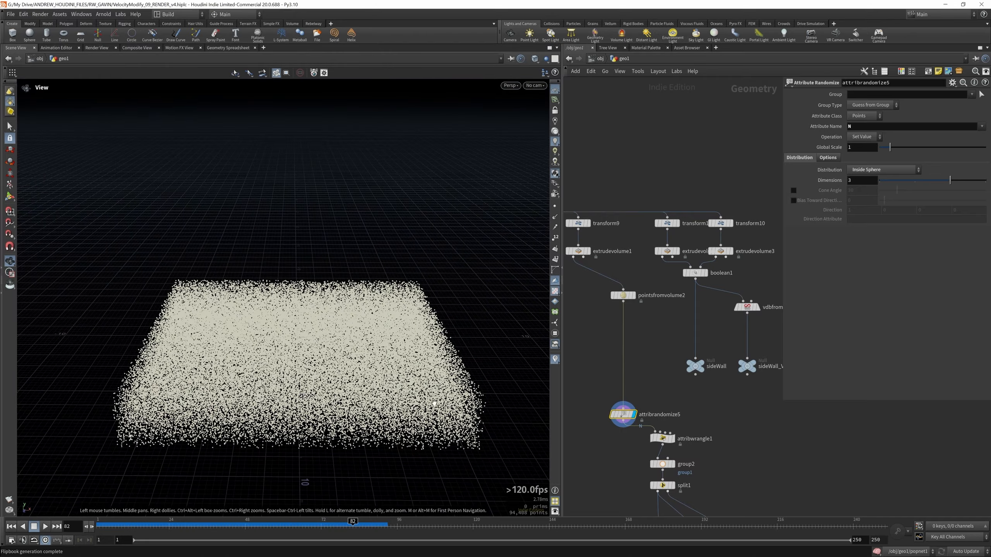
{"action": "mouse_move", "coordinate": [323, 380]}
{"action": "left_mouse_down"}
{"action": "mouse_move", "coordinate": [324, 365]}
{"action": "mouse_move", "coordinate": [325, 374]}
{"action": "left_mouse_up"}
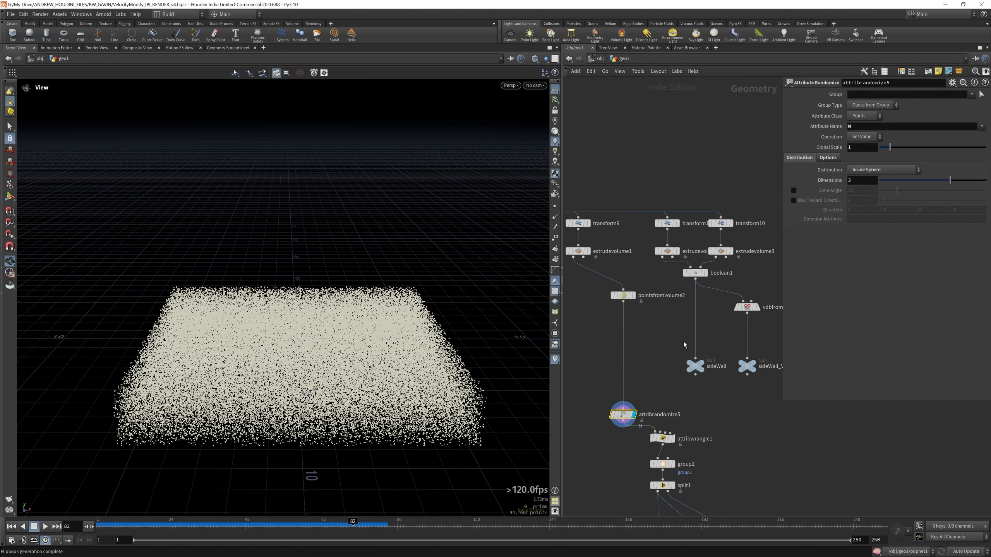
Display attribwrangle1 and show its VEX expression for the point ids.
{"action": "scroll", "coordinate": [608, 304], "scroll_direction": "down", "scroll_amount": 3}
{"action": "scroll", "coordinate": [628, 308], "scroll_direction": "down", "scroll_amount": 3}
{"action": "scroll", "coordinate": [636, 346], "scroll_direction": "up", "scroll_amount": 8}
{"action": "left_click", "coordinate": [637, 346]}
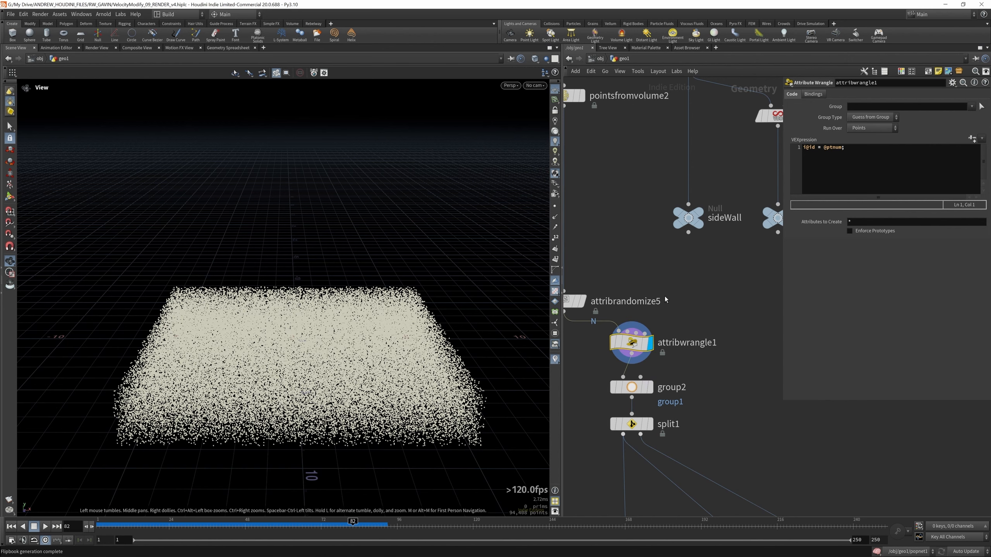
Display group2 with its bounding-box settings and view the grouped points from the side.
{"action": "middle_click_drag", "start_coordinate": [664, 369], "coordinate": [664, 339]}
{"action": "scroll", "coordinate": [664, 337], "scroll_direction": "up", "scroll_amount": 2}
{"action": "left_click", "coordinate": [624, 362]}
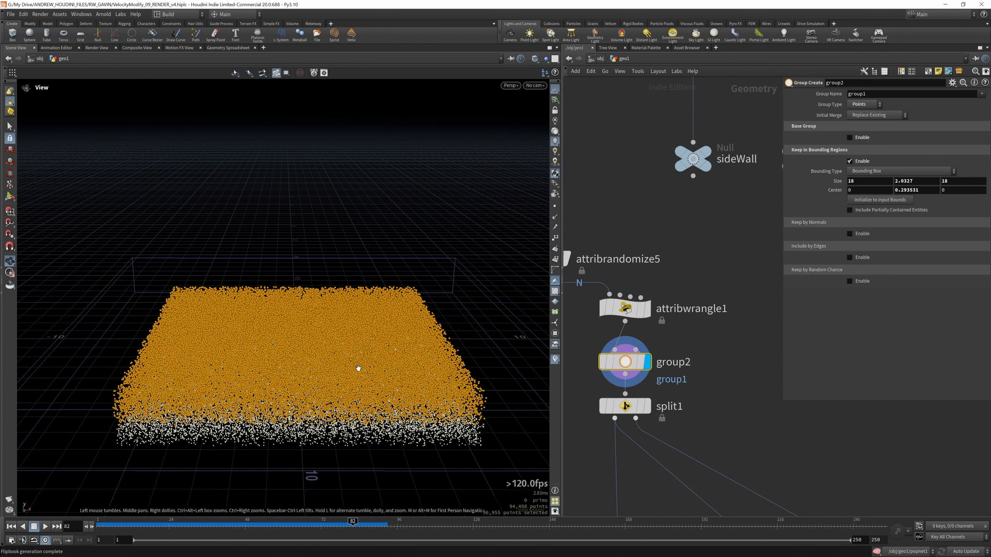
{"action": "left_click_drag", "start_coordinate": [360, 367], "coordinate": [354, 338]}
{"action": "scroll", "coordinate": [665, 296], "scroll_direction": "down", "scroll_amount": 4}
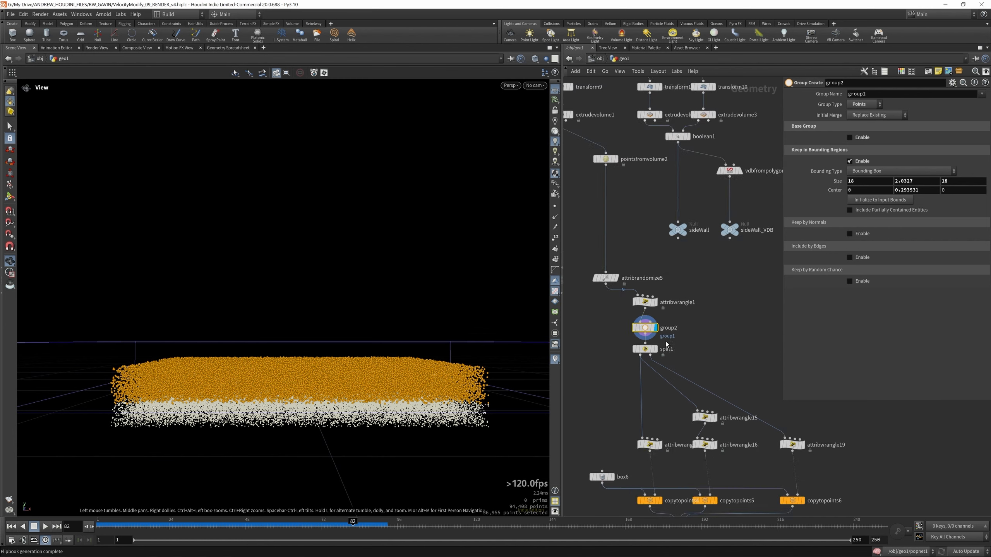
Display the points separated by split1 with its parameters, followed by the points at attribwrangle14.
{"action": "scroll", "coordinate": [664, 353], "scroll_direction": "up", "scroll_amount": 3}
{"action": "left_click", "coordinate": [651, 344]}
{"action": "left_click", "coordinate": [632, 345]}
{"action": "scroll", "coordinate": [599, 321], "scroll_direction": "down", "scroll_amount": 4}
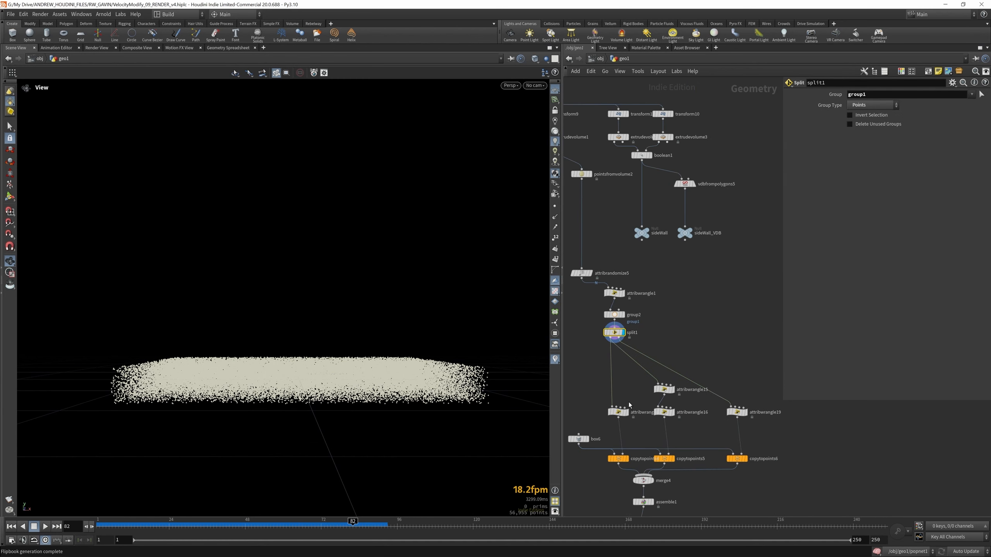
{"action": "scroll", "coordinate": [629, 414], "scroll_direction": "up", "scroll_amount": 2}
{"action": "left_click", "coordinate": [625, 411]}
{"action": "scroll", "coordinate": [626, 413], "scroll_direction": "up", "scroll_amount": 1}
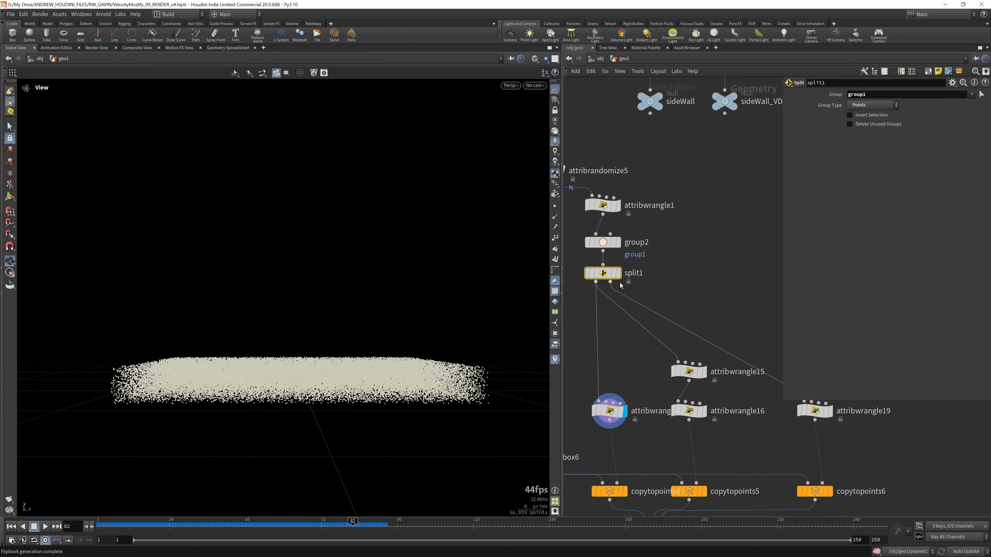
Display the remaining lower points at attribwrangle19 and show its pscale expression.
{"action": "left_click", "coordinate": [830, 411]}
{"action": "left_click", "coordinate": [816, 413]}
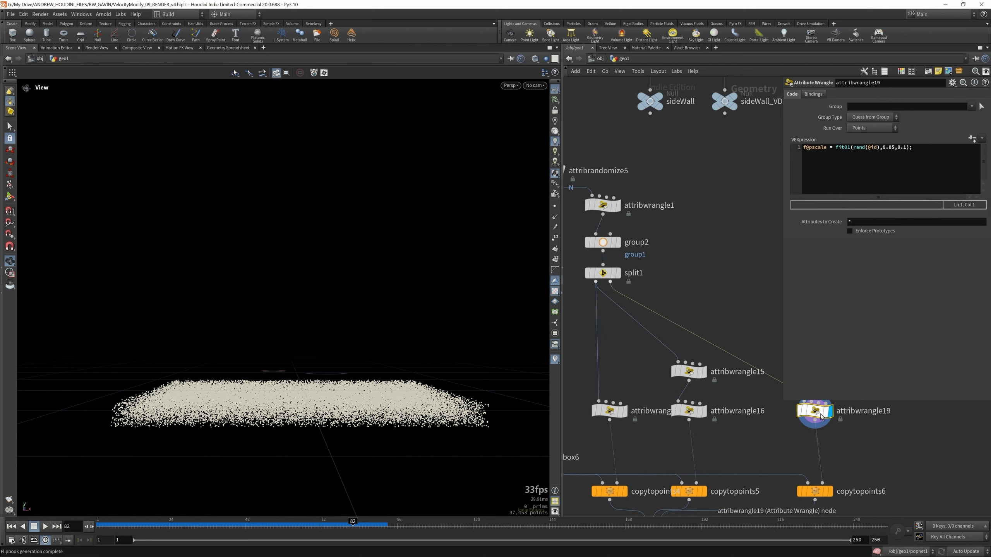
{"action": "scroll", "coordinate": [730, 291], "scroll_direction": "down", "scroll_amount": 4}
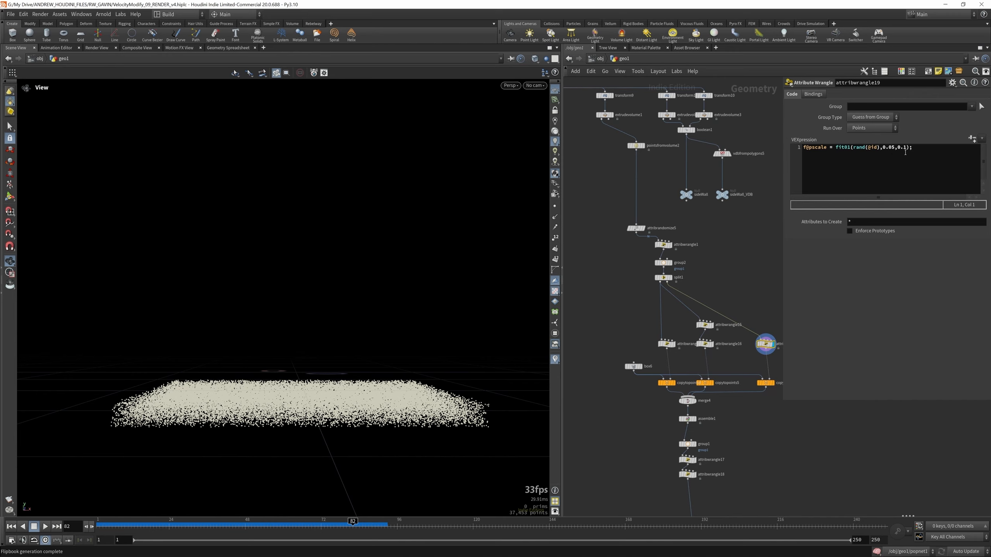
Display the boxes copied onto the lower points in copytopoints6 and examine them close up from above.
{"action": "scroll", "coordinate": [730, 368], "scroll_direction": "down", "scroll_amount": 4}
{"action": "scroll", "coordinate": [719, 353], "scroll_direction": "up", "scroll_amount": 5}
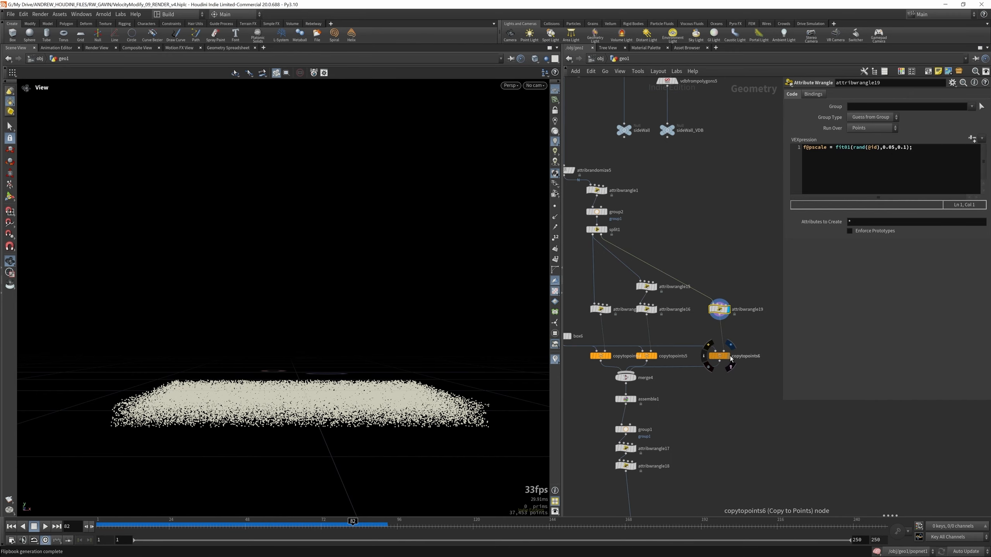
{"action": "left_click", "coordinate": [727, 356]}
{"action": "left_click_drag", "start_coordinate": [366, 408], "coordinate": [363, 442]}
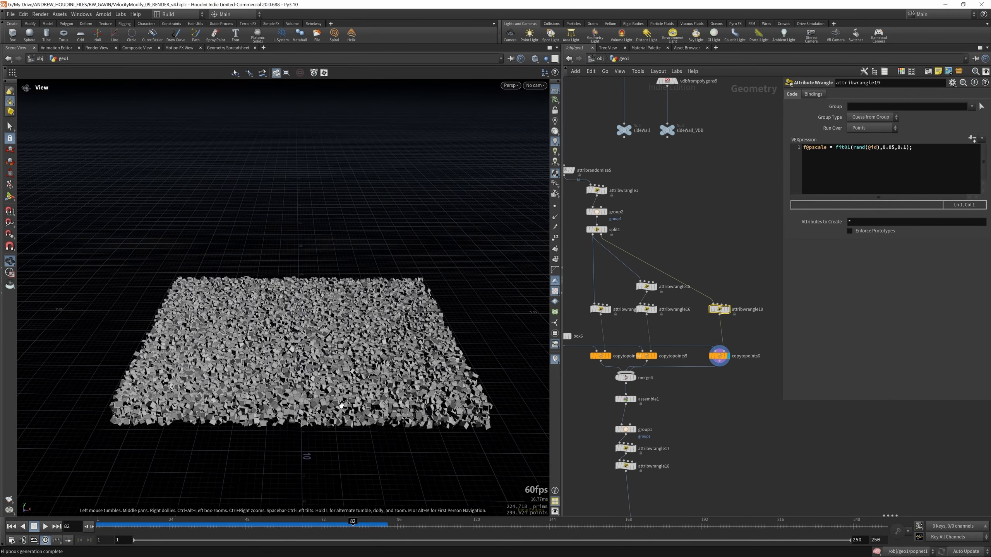
{"action": "right_click_drag", "start_coordinate": [342, 406], "coordinate": [337, 337]}
{"action": "left_click_drag", "start_coordinate": [337, 337], "coordinate": [332, 406]}
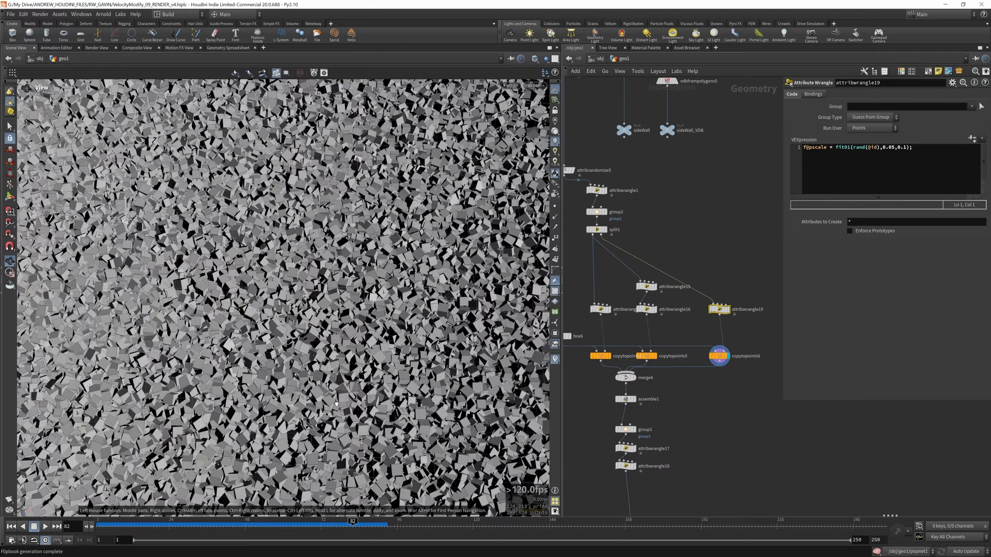
{"action": "right_click_drag", "start_coordinate": [332, 406], "coordinate": [326, 321]}
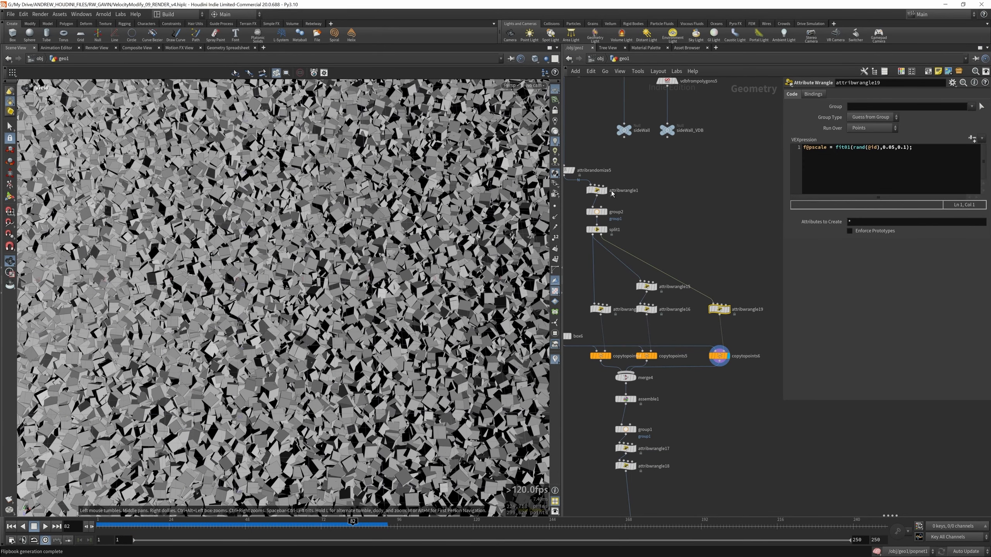
Recheck attribwrangle1's id expression while keeping the copytopoints6 boxes displayed.
{"action": "left_click", "coordinate": [597, 190]}
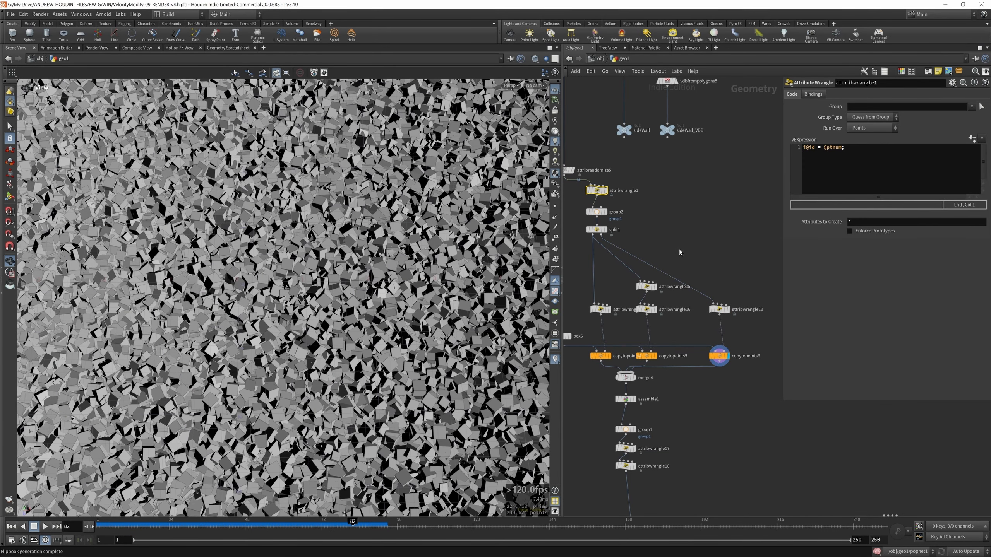
{"action": "scroll", "coordinate": [680, 253], "scroll_direction": "down", "scroll_amount": 3}
{"action": "scroll", "coordinate": [668, 275], "scroll_direction": "up", "scroll_amount": 1}
{"action": "scroll", "coordinate": [596, 177], "scroll_direction": "up", "scroll_amount": 3}
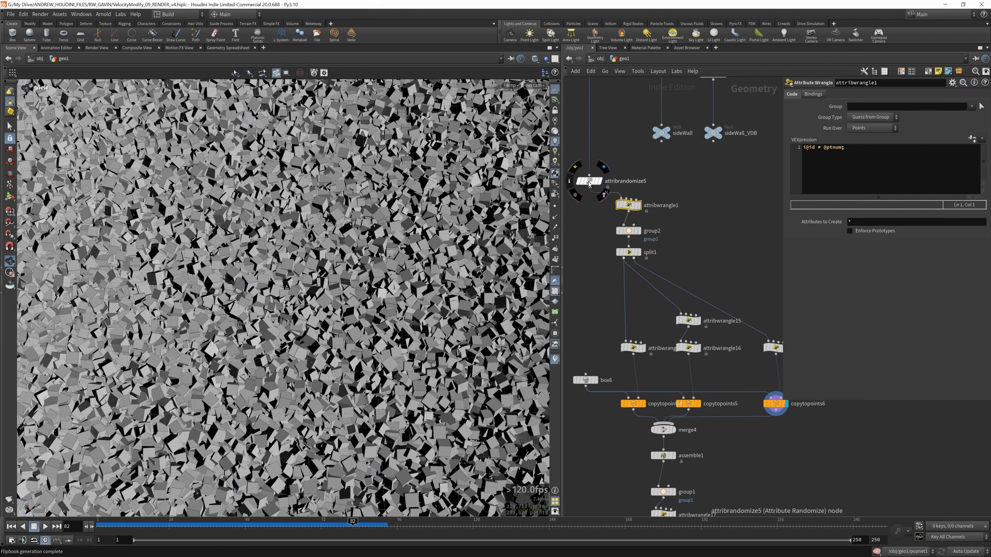
Bypass attribrandomize5 temporarily to compare the box orientations without random normals, and re-enable it.
{"action": "left_click", "coordinate": [589, 181]}
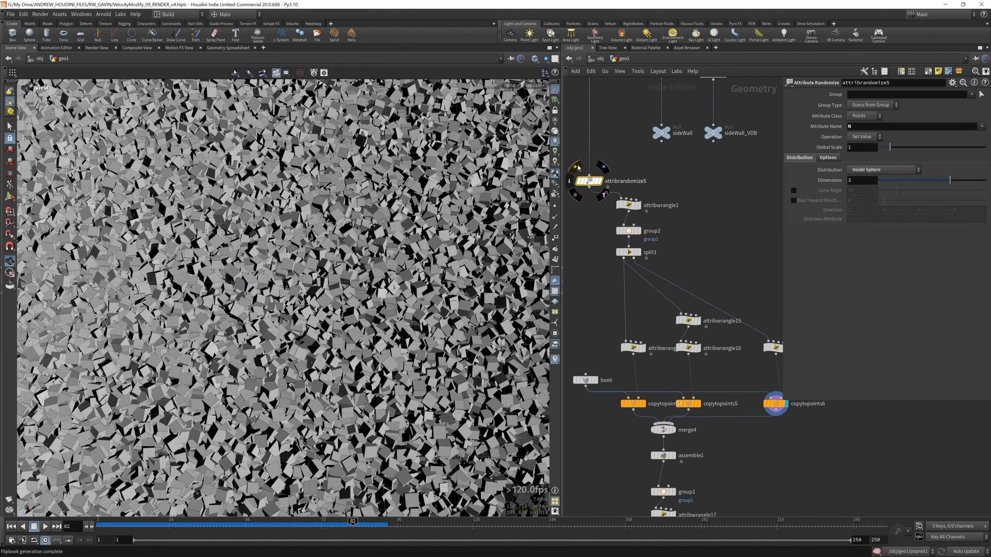
{"action": "left_click", "coordinate": [577, 166]}
{"action": "left_click_drag", "start_coordinate": [323, 188], "coordinate": [324, 174]}
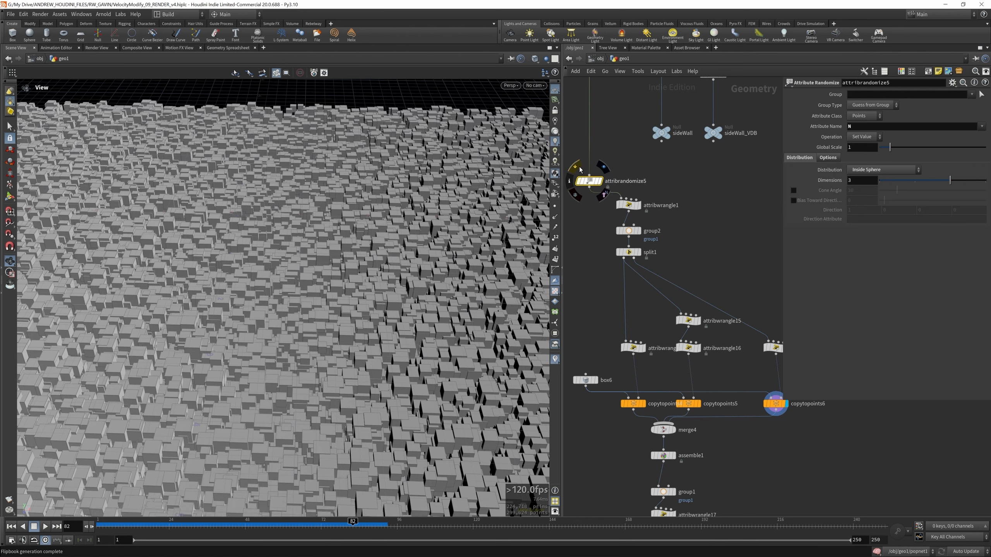
{"action": "scroll", "coordinate": [660, 234], "scroll_direction": "down", "scroll_amount": 4}
{"action": "scroll", "coordinate": [687, 305], "scroll_direction": "up", "scroll_amount": 4}
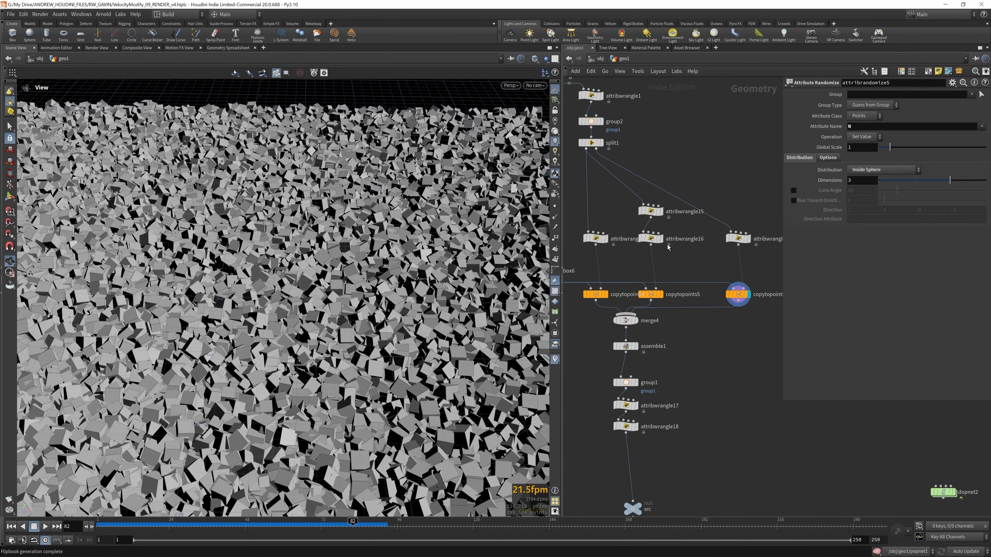
Show attribwrangle15's point-removal expression and display its thinned points from above.
{"action": "scroll", "coordinate": [652, 213], "scroll_direction": "up", "scroll_amount": 3}
{"action": "left_click", "coordinate": [651, 214]}
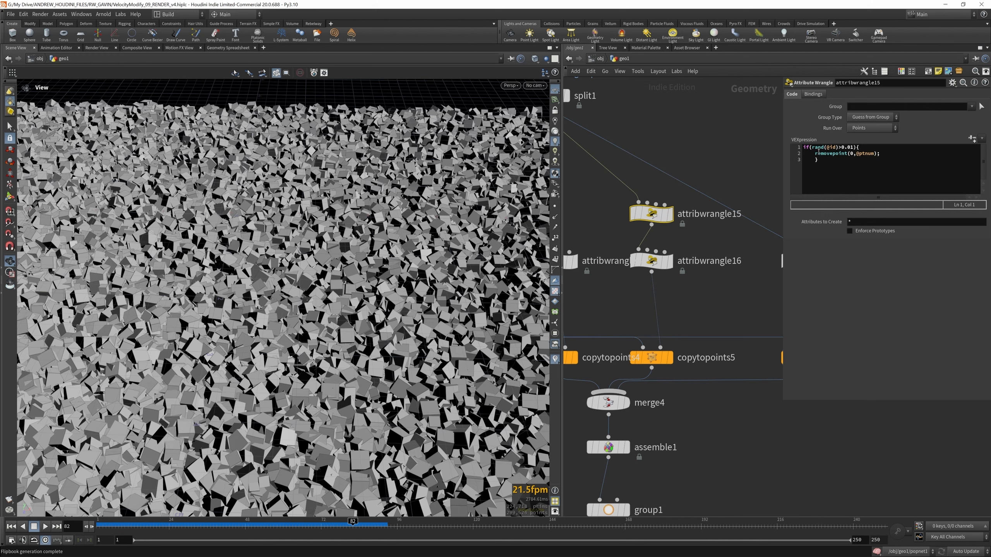
{"action": "left_click", "coordinate": [669, 215]}
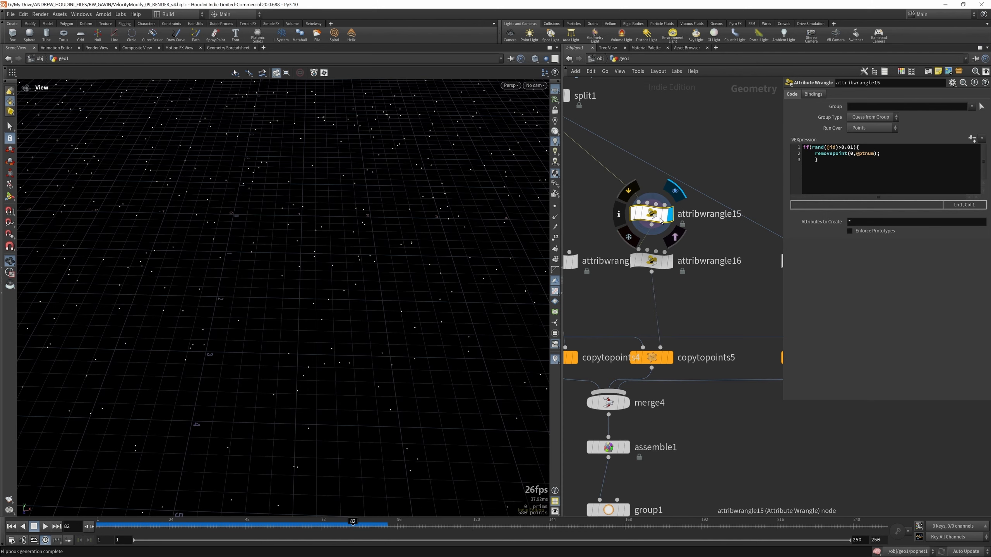
{"action": "left_click_drag", "start_coordinate": [343, 266], "coordinate": [339, 291]}
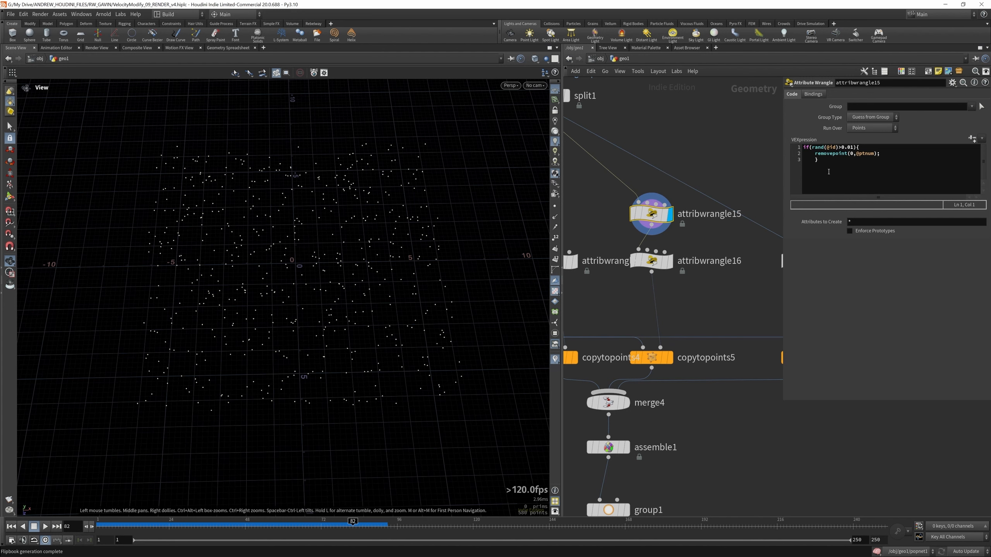
Display attribwrangle16 and show the pscale expression for the thinned points.
{"action": "left_click", "coordinate": [674, 239]}
{"action": "left_click", "coordinate": [654, 265]}
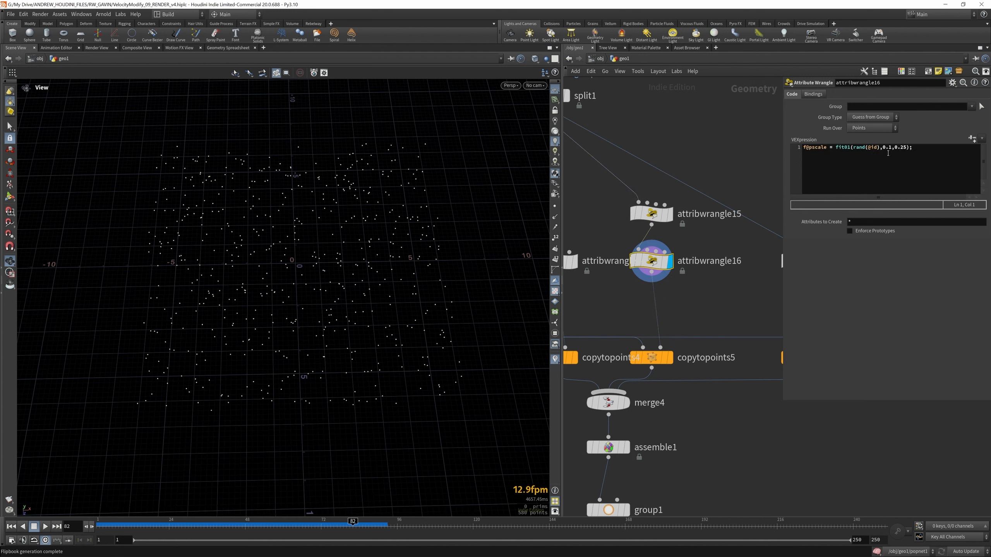
{"action": "scroll", "coordinate": [769, 231], "scroll_direction": "down", "scroll_amount": 5}
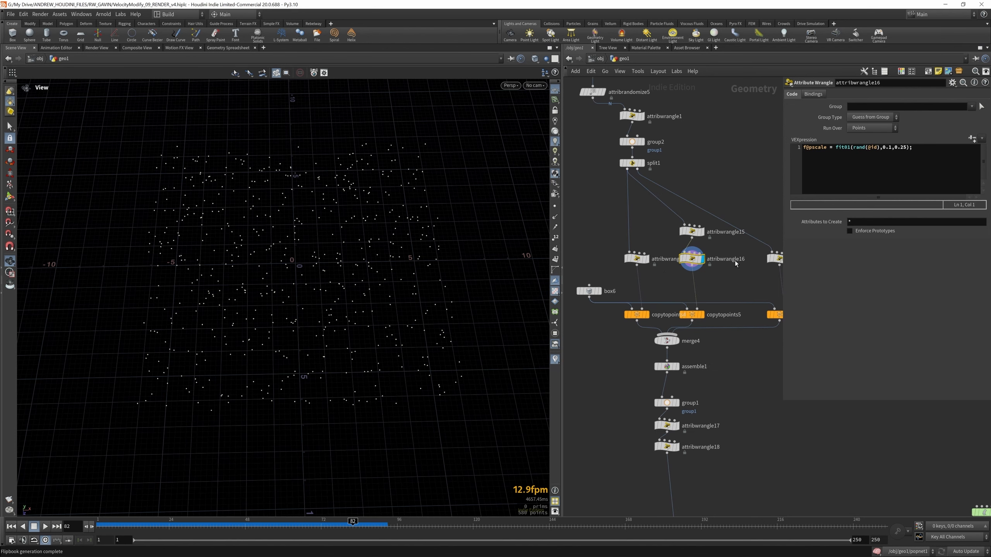
Show attribwrangle14's pscale expression and display its full set of upper points.
{"action": "scroll", "coordinate": [735, 260], "scroll_direction": "up", "scroll_amount": 5}
{"action": "left_click", "coordinate": [633, 246]}
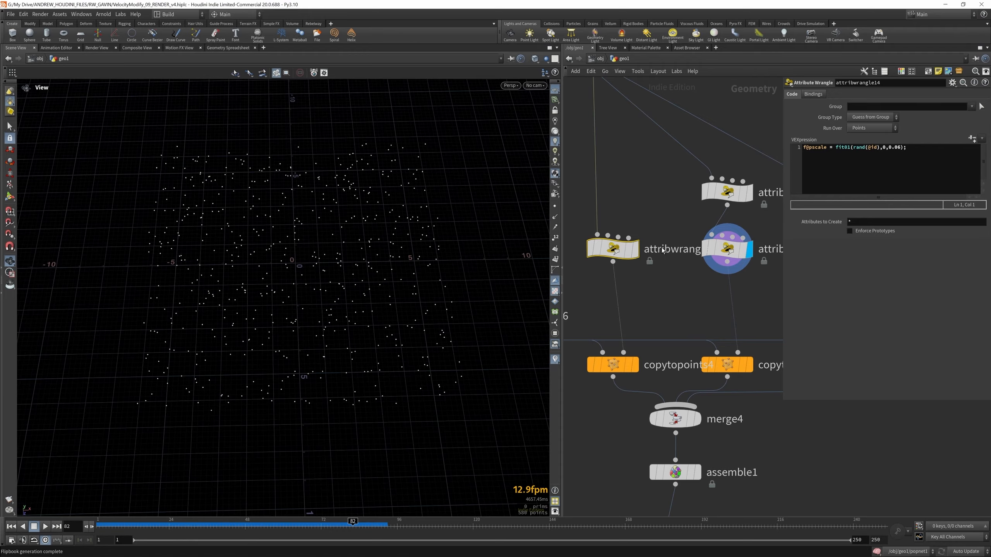
{"action": "left_click", "coordinate": [640, 221]}
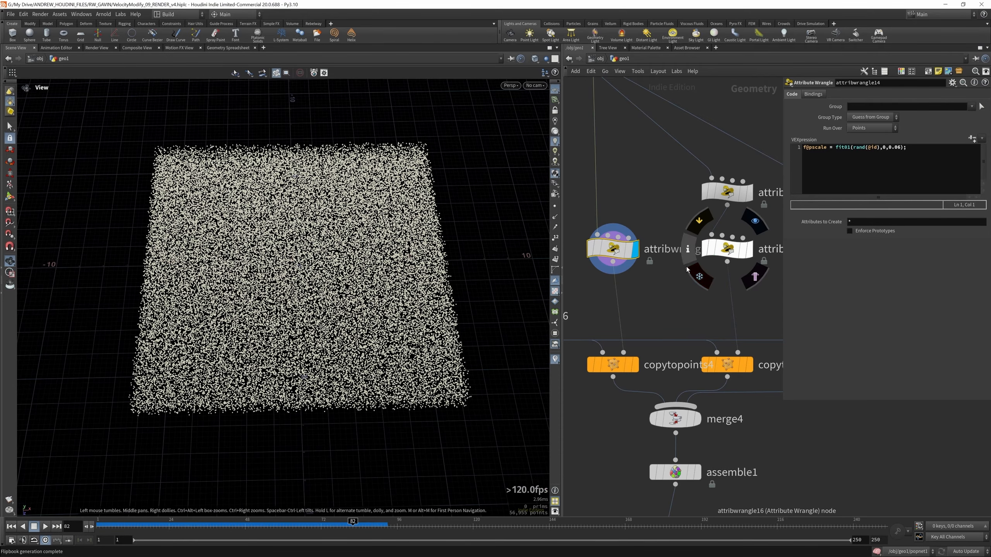
Display the small boxes from copytopoints4, followed by the sparser, larger boxes from copytopoints5.
{"action": "left_click", "coordinate": [641, 337]}
{"action": "scroll", "coordinate": [285, 303], "scroll_direction": "up", "scroll_amount": 2}
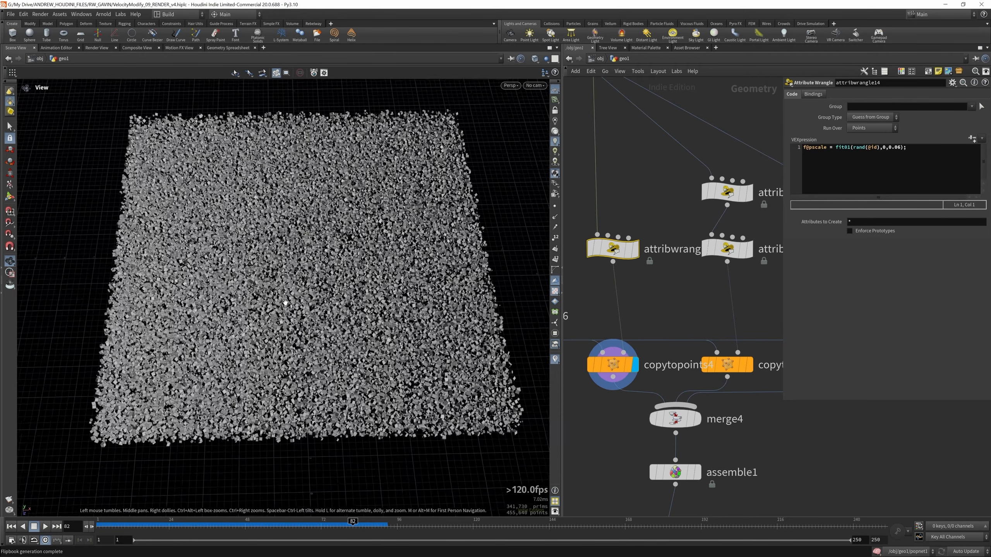
{"action": "scroll", "coordinate": [285, 303], "scroll_direction": "up", "scroll_amount": 2}
{"action": "scroll", "coordinate": [285, 303], "scroll_direction": "down", "scroll_amount": 4}
{"action": "scroll", "coordinate": [649, 248], "scroll_direction": "down", "scroll_amount": 5}
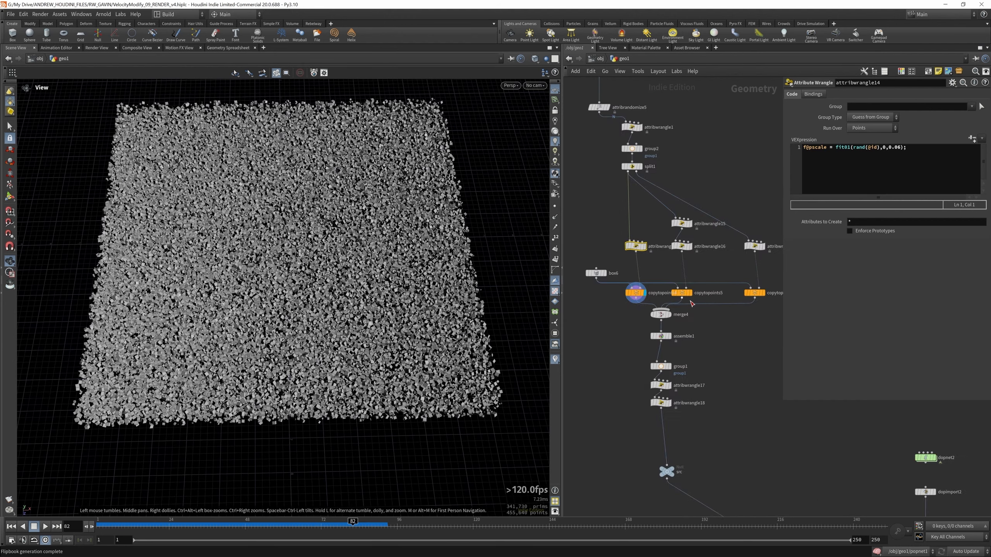
{"action": "scroll", "coordinate": [691, 304], "scroll_direction": "up", "scroll_amount": 3}
{"action": "left_click", "coordinate": [690, 275]}
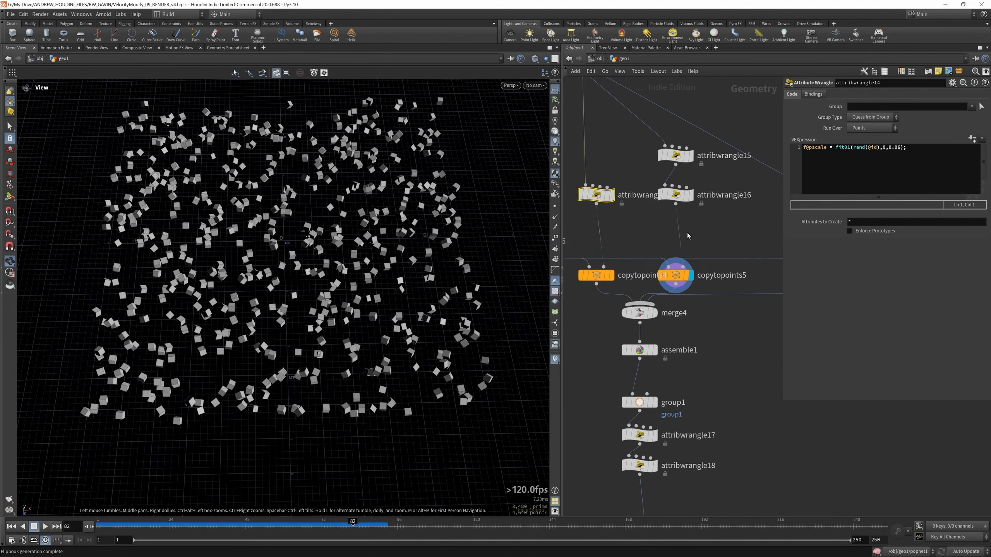
Display all box sets combined in merge4, view them from the side, and isolate the copytopoints6 layer for comparison.
{"action": "scroll", "coordinate": [650, 410], "scroll_direction": "up", "scroll_amount": 2}
{"action": "left_click", "coordinate": [655, 289]}
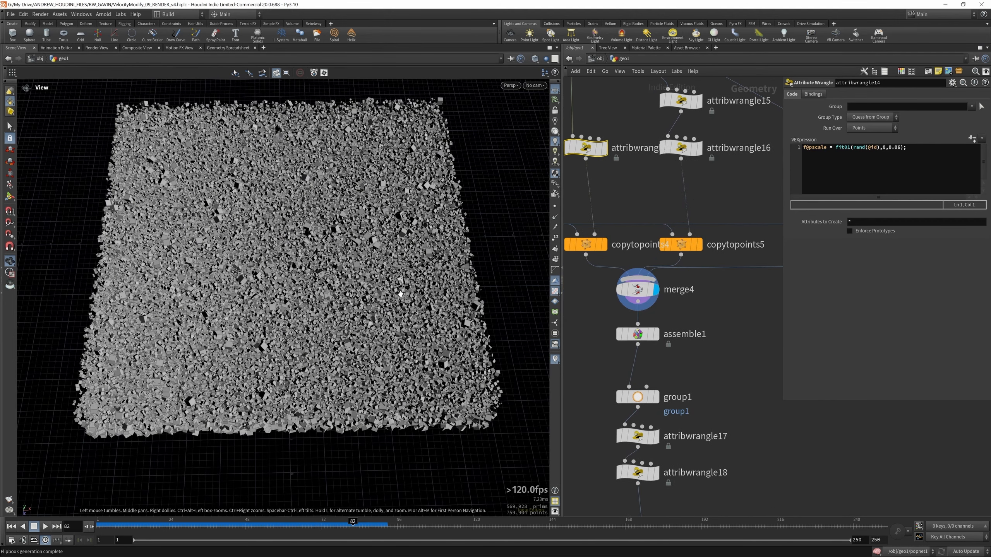
{"action": "left_click_drag", "start_coordinate": [400, 294], "coordinate": [295, 251]}
{"action": "scroll", "coordinate": [624, 254], "scroll_direction": "down", "scroll_amount": 3}
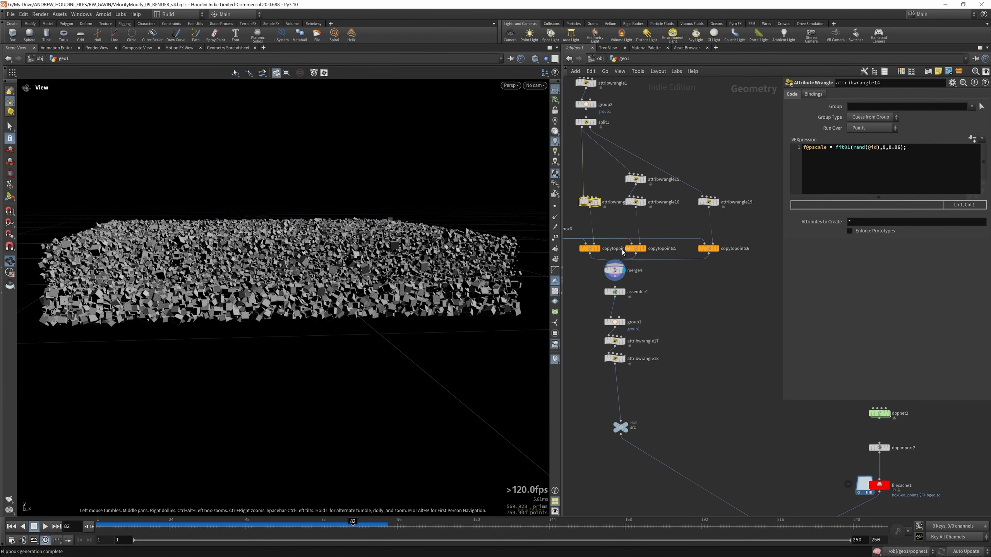
{"action": "left_click", "coordinate": [712, 246]}
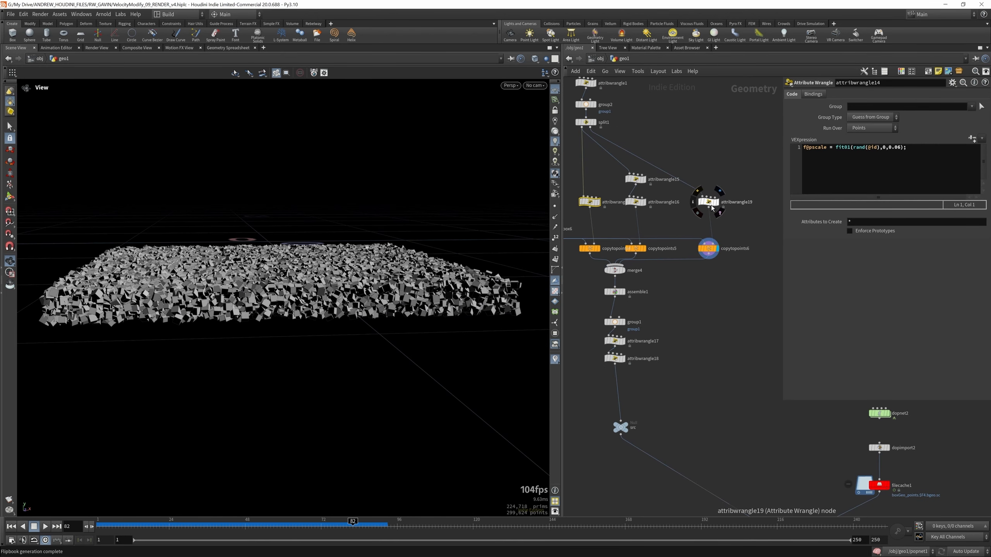
Show attribwrangle19's pscale expression for the third set of points.
{"action": "left_click", "coordinate": [711, 206]}
{"action": "scroll", "coordinate": [679, 254], "scroll_direction": "down", "scroll_amount": 2}
{"action": "scroll", "coordinate": [665, 246], "scroll_direction": "up", "scroll_amount": 3}
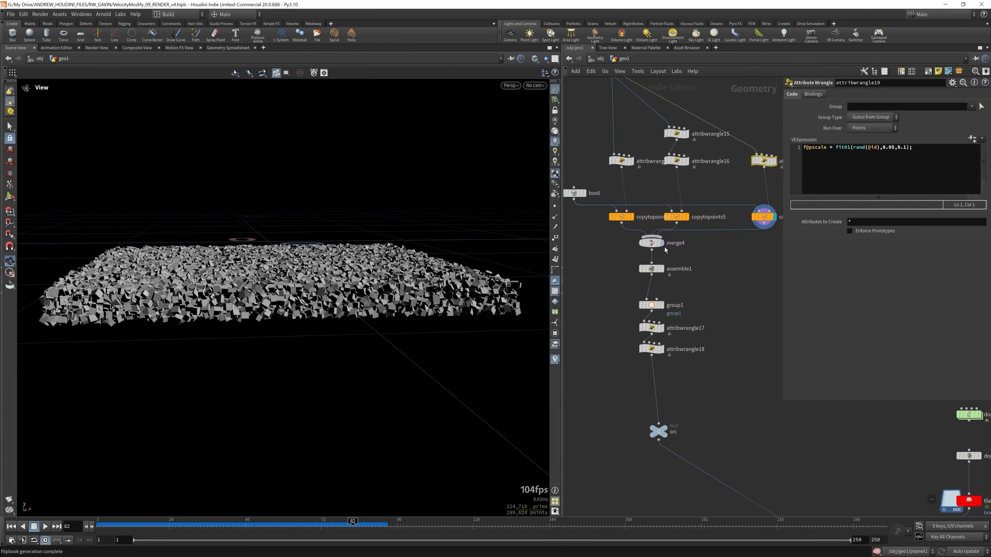
Display the merged boxes from merge4, followed by the packed pieces from assemble1, and inspect them from above.
{"action": "left_click", "coordinate": [662, 244]}
{"action": "left_click", "coordinate": [657, 272]}
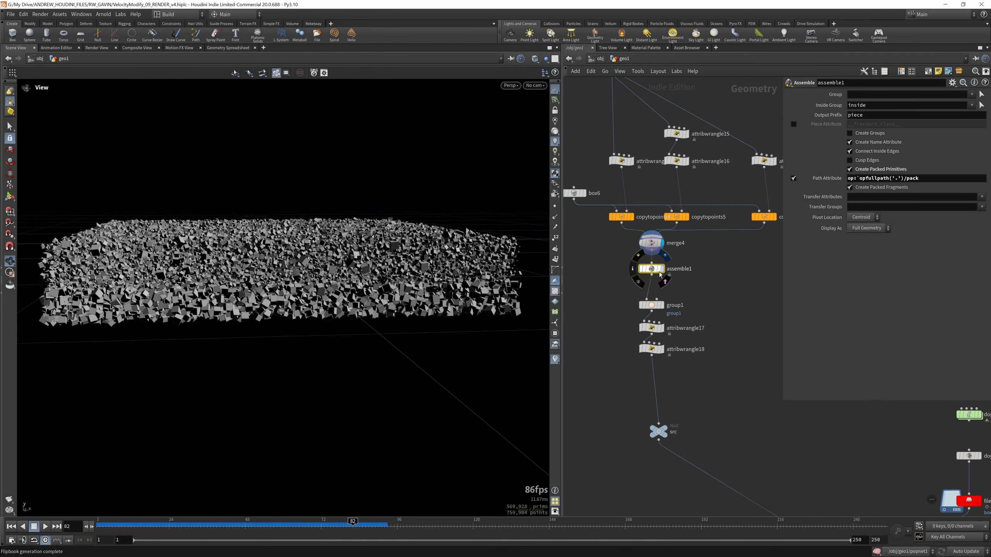
{"action": "left_click", "coordinate": [659, 270]}
{"action": "left_click_drag", "start_coordinate": [371, 410], "coordinate": [370, 301]}
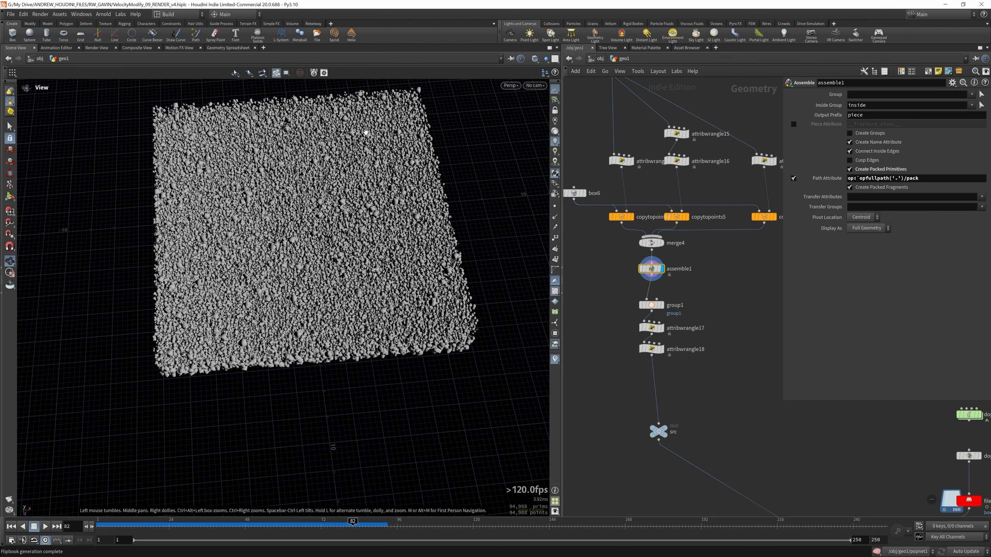
{"action": "scroll", "coordinate": [361, 118], "scroll_direction": "up", "scroll_amount": 3}
{"action": "left_click_drag", "start_coordinate": [324, 240], "coordinate": [332, 240]}
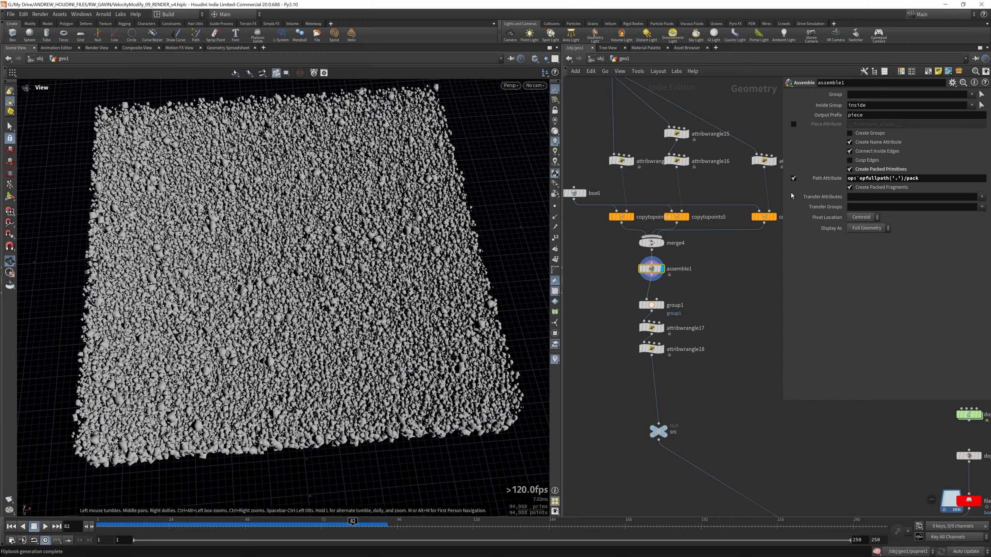
Display the upper pieces selected by group1's bounding box, and show attribwrangle17's active and animated attributes.
{"action": "left_click", "coordinate": [662, 305]}
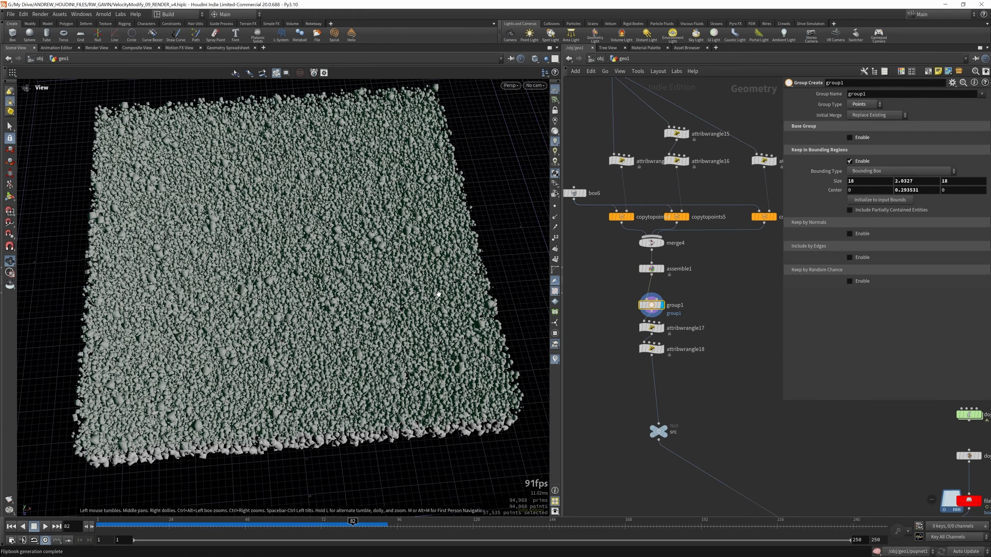
{"action": "left_click_drag", "start_coordinate": [438, 294], "coordinate": [403, 225]}
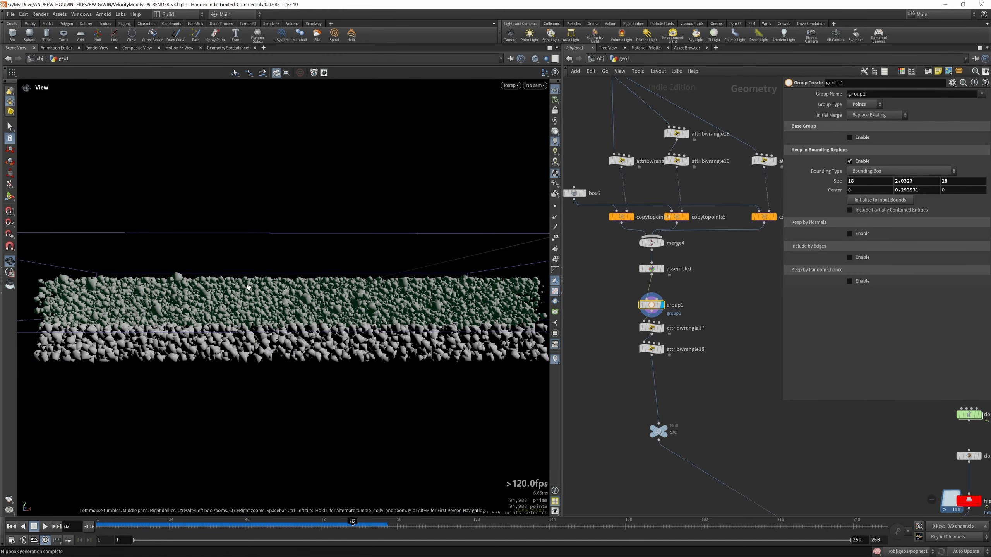
{"action": "left_click", "coordinate": [656, 330]}
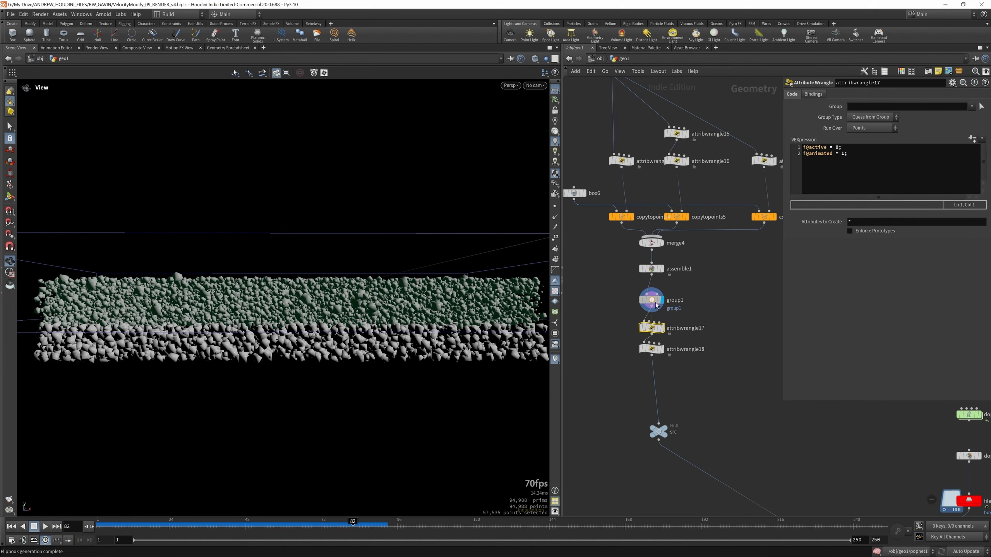
{"action": "left_click_drag", "start_coordinate": [307, 287], "coordinate": [275, 361]}
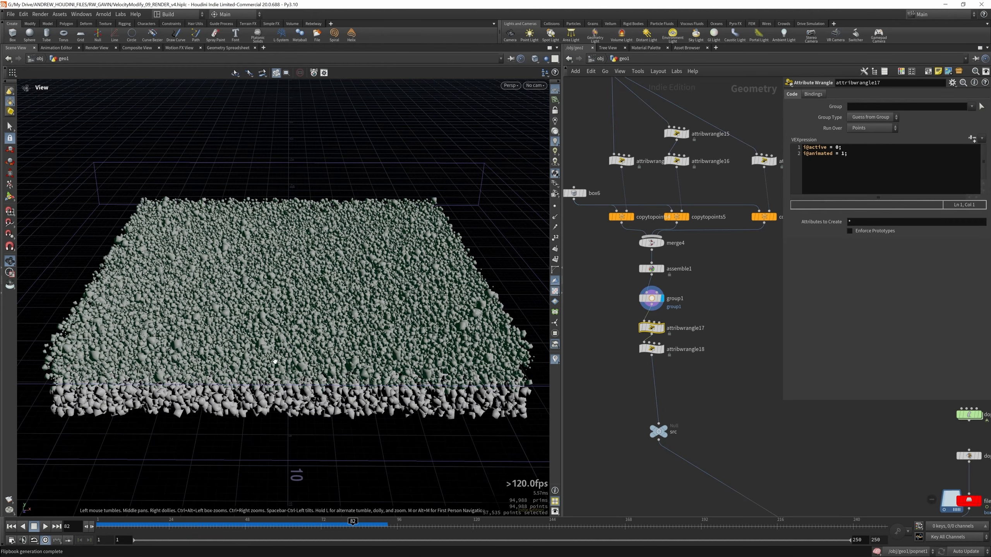
Compare attribwrangle18's active and animated values for group1 with those attribwrangle17 assigns to all pieces.
{"action": "left_click", "coordinate": [653, 350]}
{"action": "left_click", "coordinate": [662, 350]}
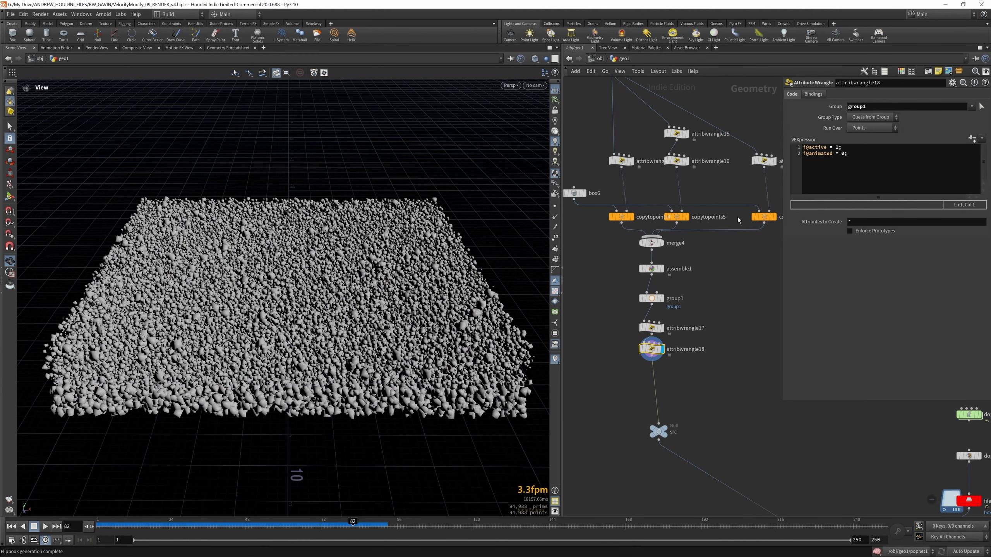
{"action": "left_click", "coordinate": [653, 329]}
{"action": "left_click", "coordinate": [662, 329]}
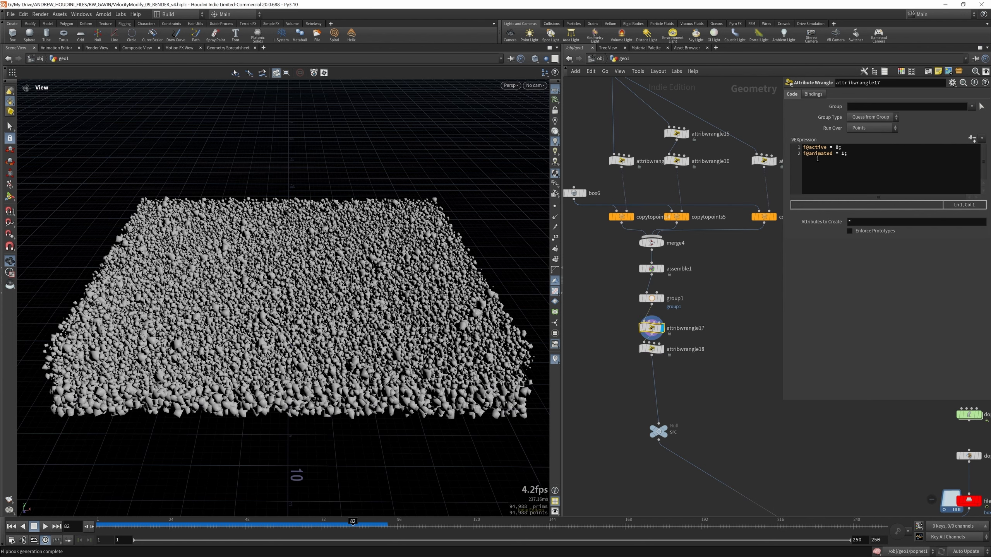
{"action": "left_click", "coordinate": [663, 350]}
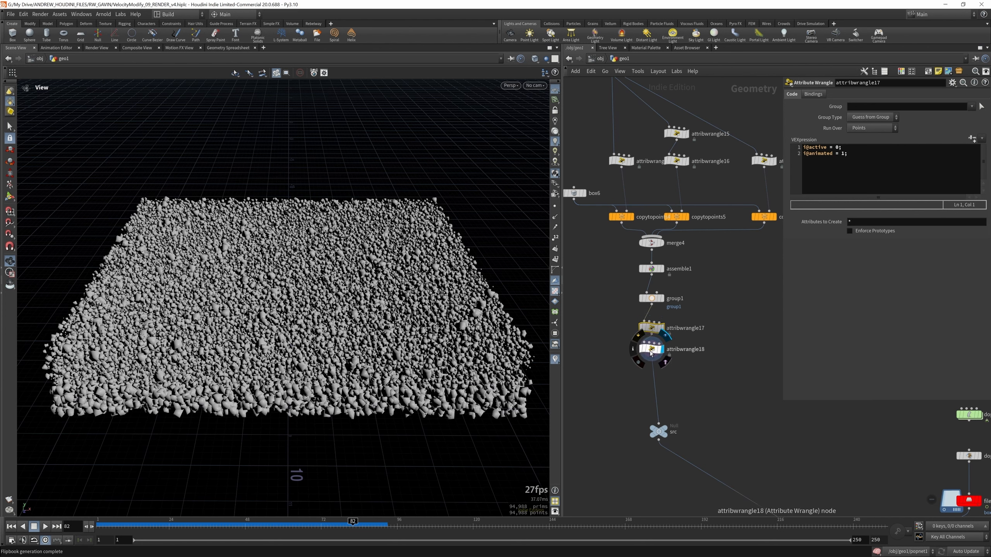
{"action": "left_click", "coordinate": [653, 350]}
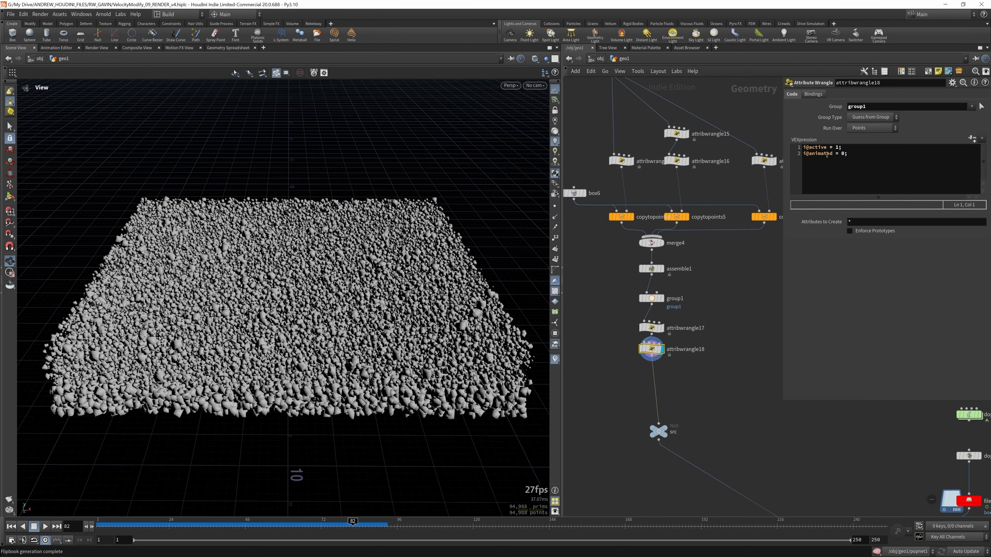
{"action": "left_click_drag", "start_coordinate": [509, 351], "coordinate": [515, 292]}
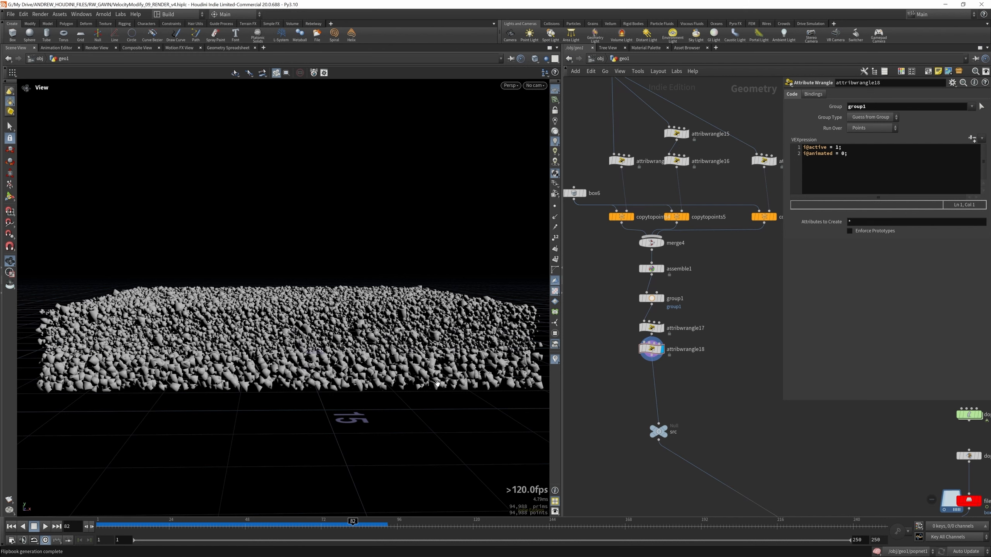
Display group1 again and view its highlighted upper layer from the side.
{"action": "scroll", "coordinate": [632, 303], "scroll_direction": "down", "scroll_amount": 8}
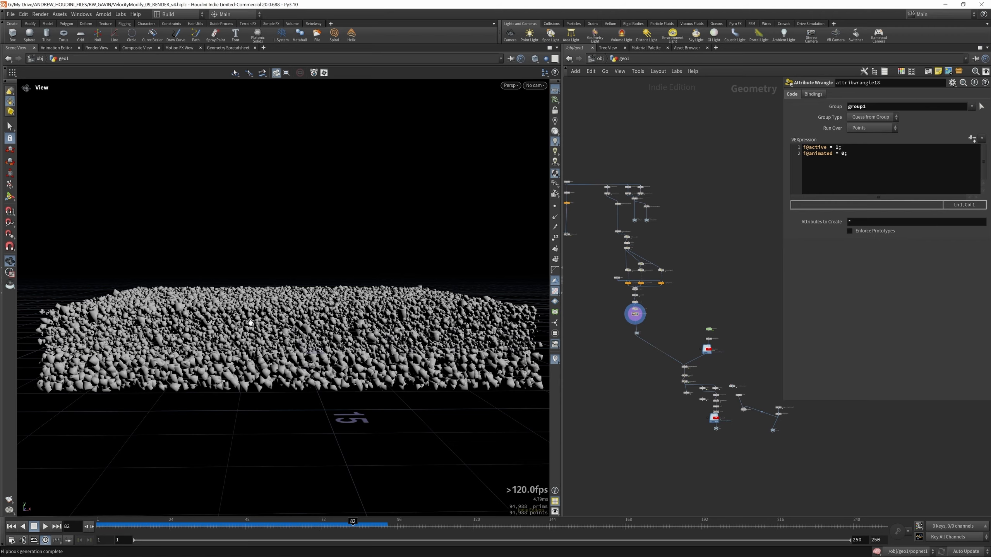
{"action": "left_click_drag", "start_coordinate": [250, 322], "coordinate": [261, 309]}
{"action": "scroll", "coordinate": [621, 313], "scroll_direction": "up", "scroll_amount": 8}
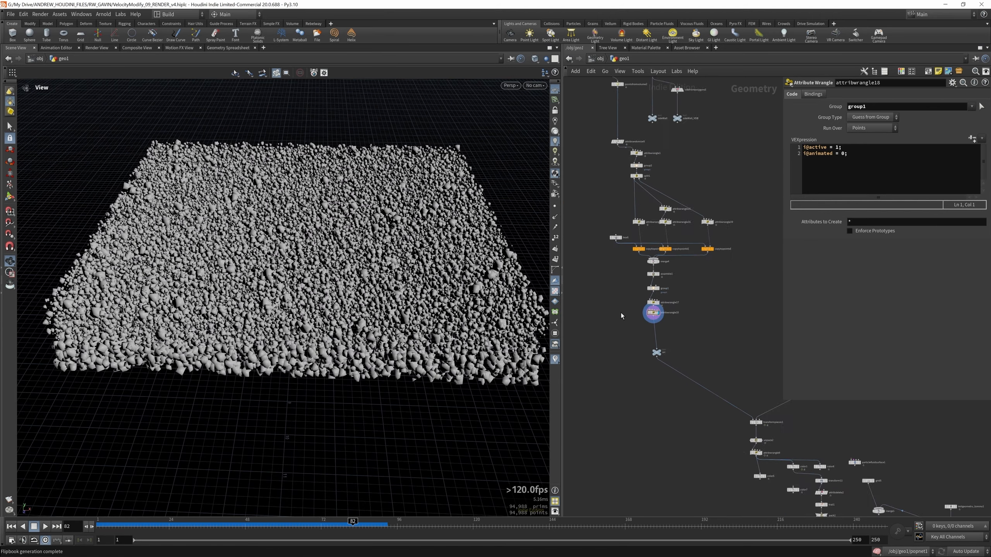
{"action": "left_click", "coordinate": [671, 264]}
{"action": "left_click_drag", "start_coordinate": [355, 368], "coordinate": [373, 251]}
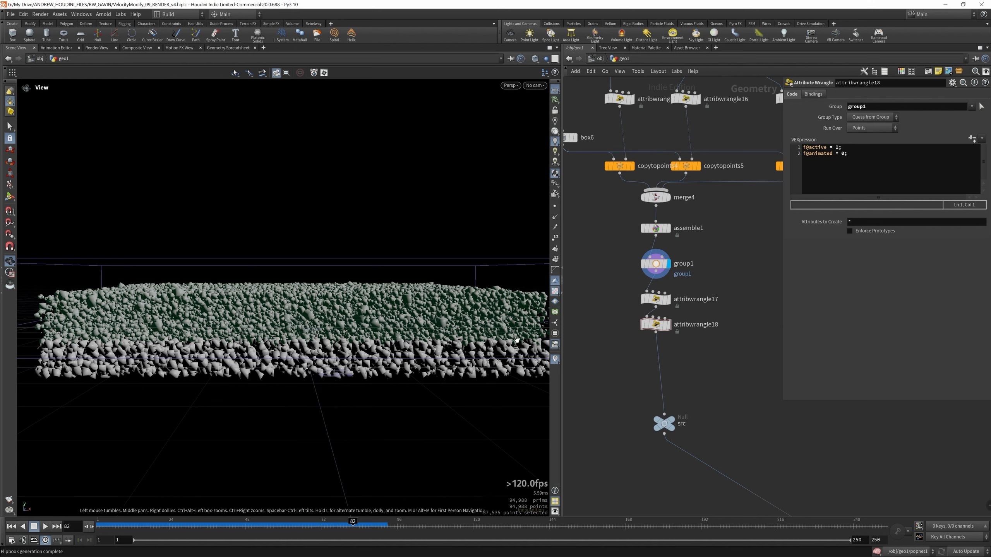
Display the src null at the end of the debris branch and locate it in the overall network.
{"action": "scroll", "coordinate": [649, 325], "scroll_direction": "down", "scroll_amount": 10}
{"action": "scroll", "coordinate": [610, 287], "scroll_direction": "up", "scroll_amount": 10}
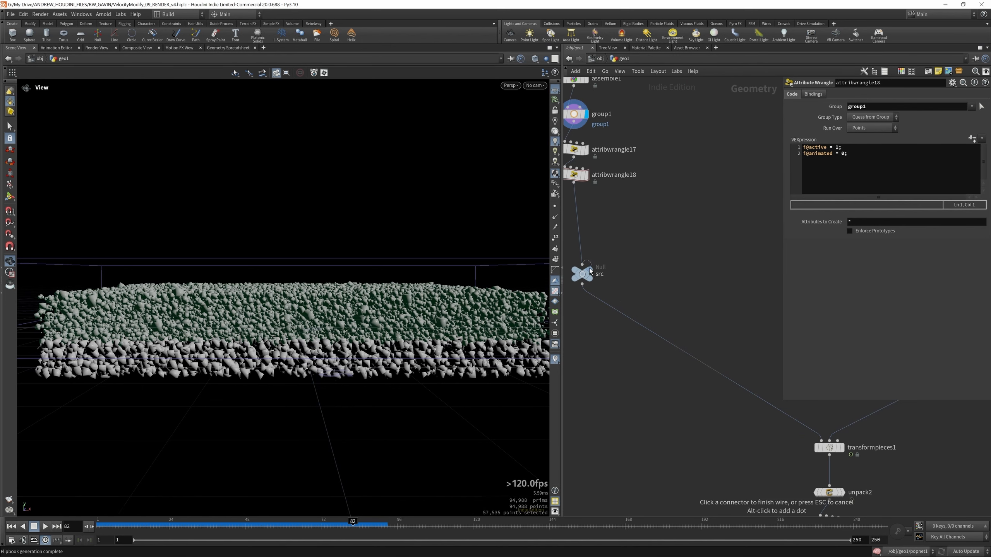
{"action": "left_click_drag", "start_coordinate": [578, 191], "coordinate": [582, 268]}
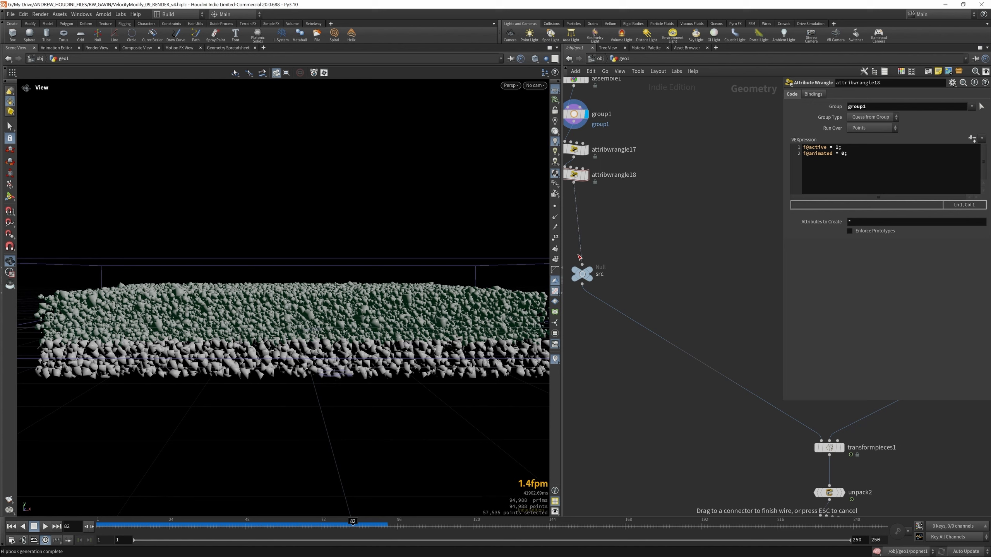
{"action": "left_click", "coordinate": [587, 279]}
{"action": "scroll", "coordinate": [588, 288], "scroll_direction": "down", "scroll_amount": 5}
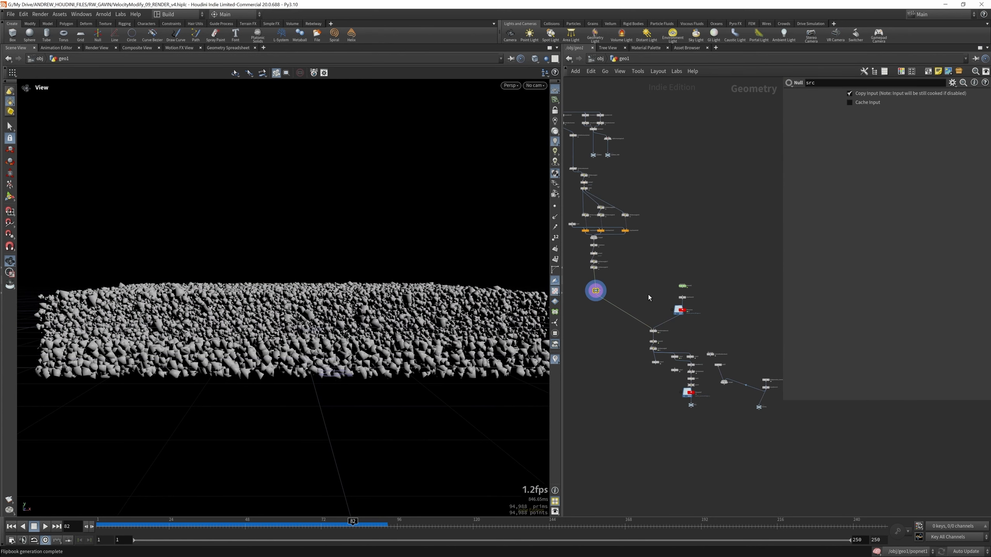
Open dopnet2 and show rbdpackedobject1's source path, overwritten attributes and Bullet data in an enlarged parameter area.
{"action": "scroll", "coordinate": [689, 296], "scroll_direction": "up", "scroll_amount": 6}
{"action": "double_click", "coordinate": [704, 262]}
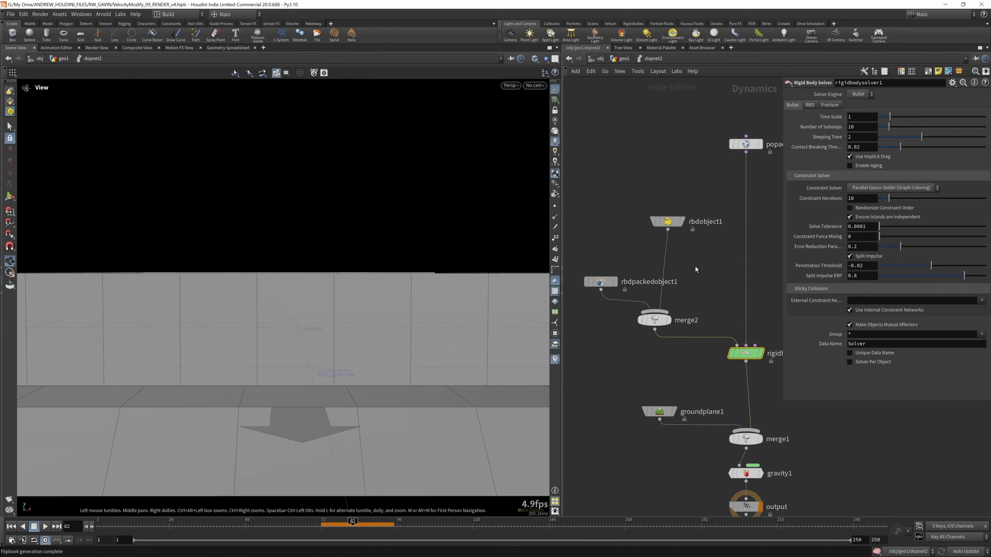
{"action": "scroll", "coordinate": [624, 273], "scroll_direction": "up", "scroll_amount": 2}
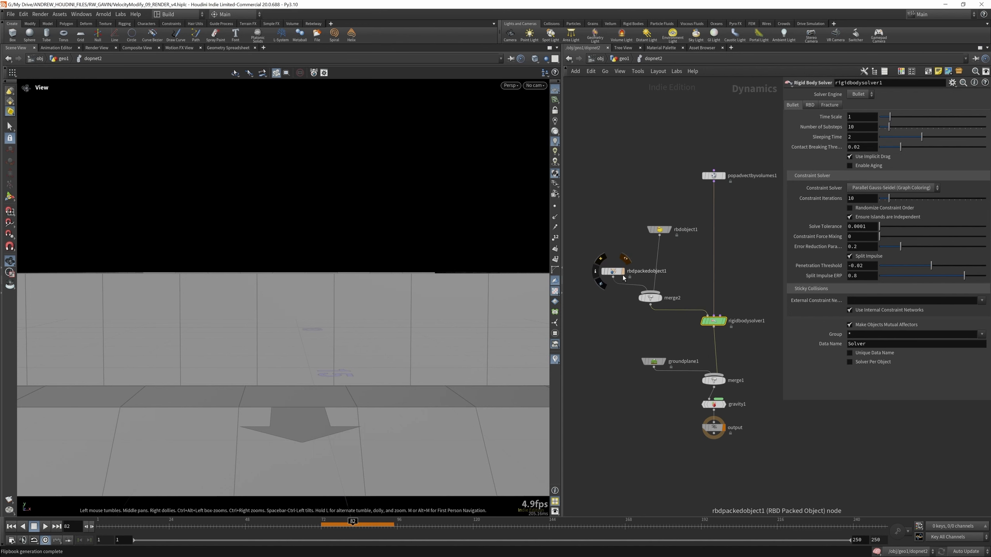
{"action": "left_click", "coordinate": [609, 268]}
{"action": "left_click_drag", "start_coordinate": [609, 268], "coordinate": [589, 266]}
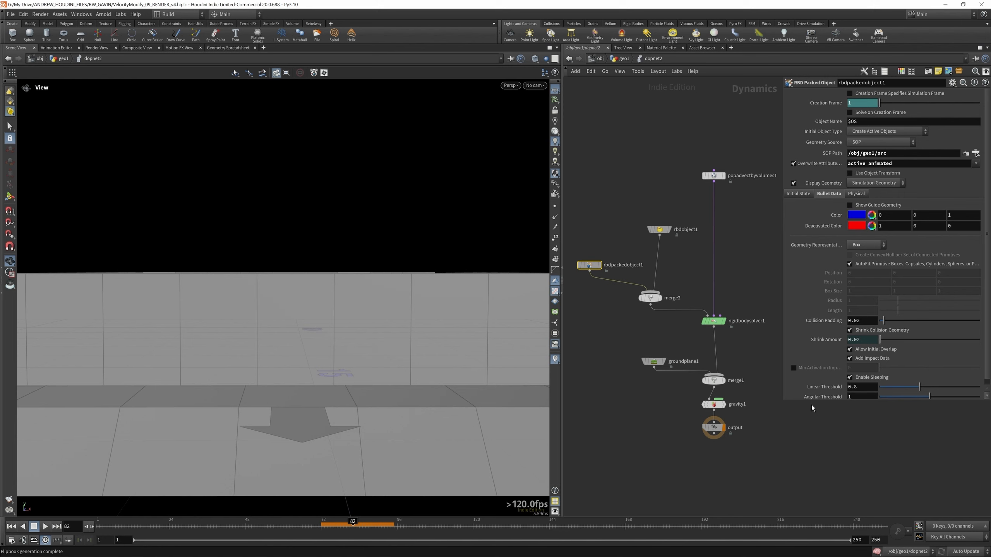
{"action": "left_click_drag", "start_coordinate": [808, 403], "coordinate": [797, 445]}
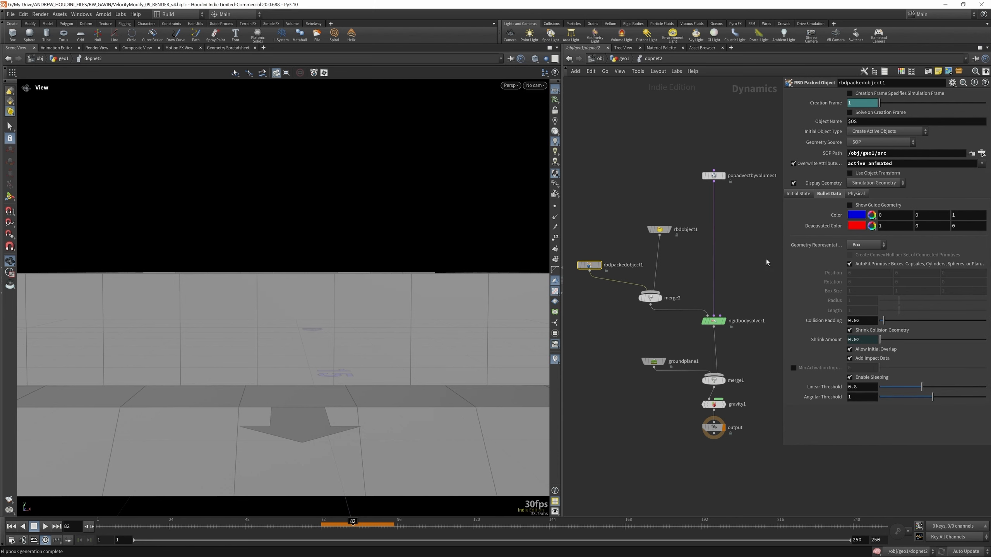
Review the settings of the side-wall rbdobject1, groundplane1 and rigidbodysolver1.
{"action": "left_click", "coordinate": [661, 230]}
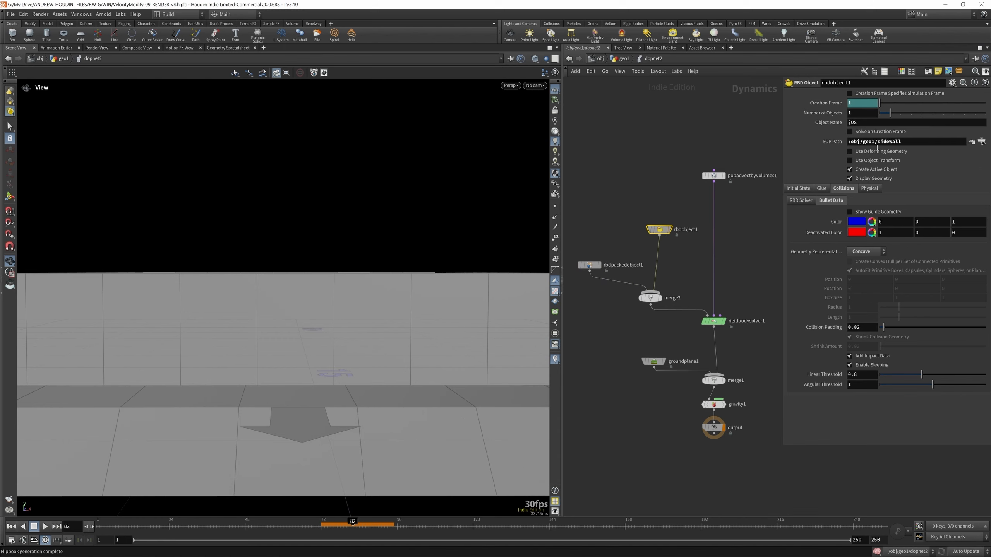
{"action": "left_click", "coordinate": [654, 363]}
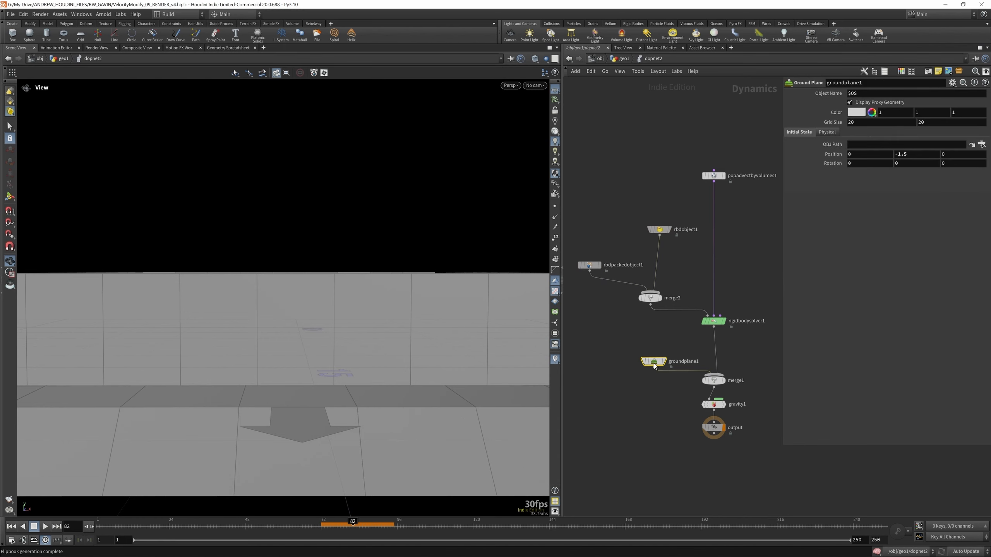
{"action": "left_click", "coordinate": [717, 322]}
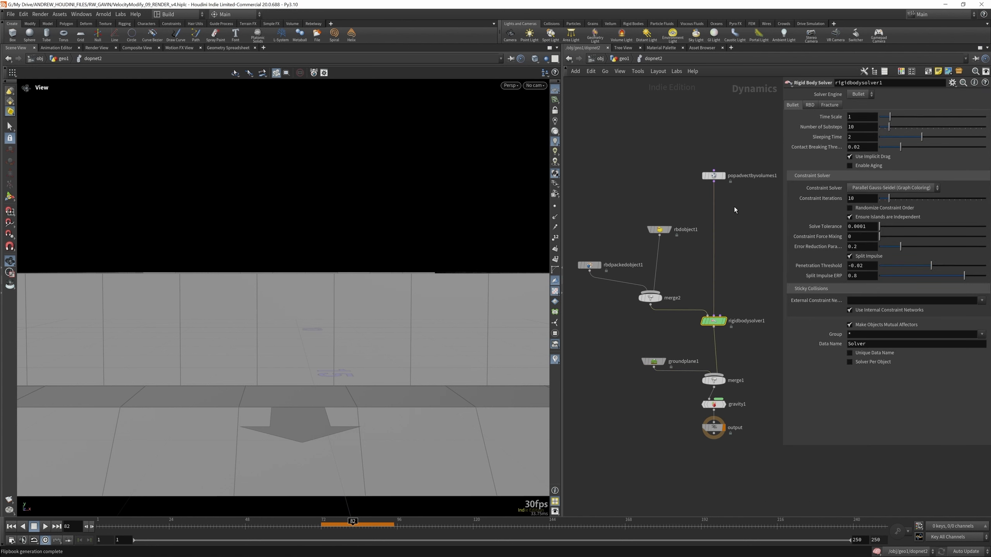
Show popadvectbyvolumes1's velocity settings and view the walled debris simulation from above.
{"action": "left_click", "coordinate": [716, 177]}
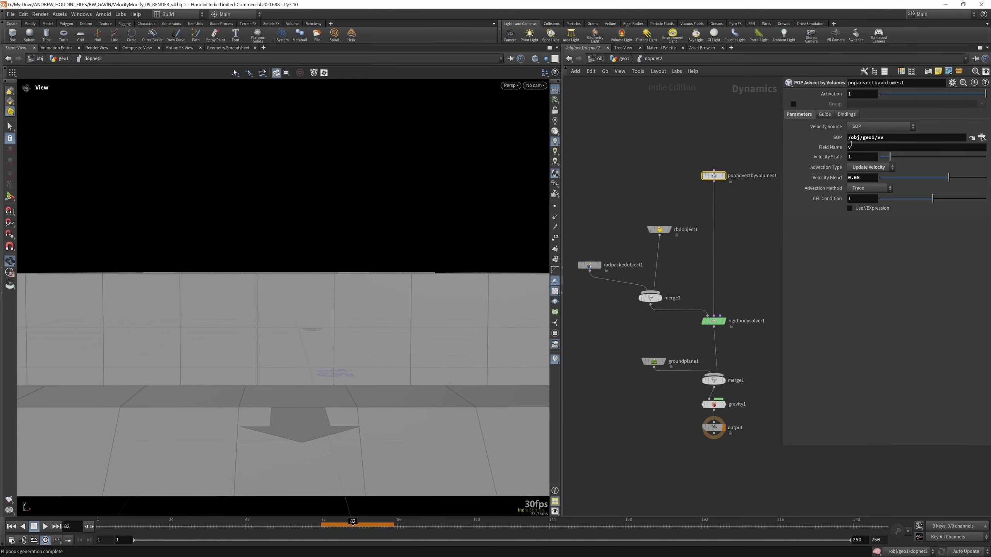
{"action": "left_click_drag", "start_coordinate": [331, 334], "coordinate": [336, 396]}
{"action": "scroll", "coordinate": [330, 392], "scroll_direction": "down", "scroll_amount": 5}
{"action": "scroll", "coordinate": [329, 391], "scroll_direction": "down", "scroll_amount": 1}
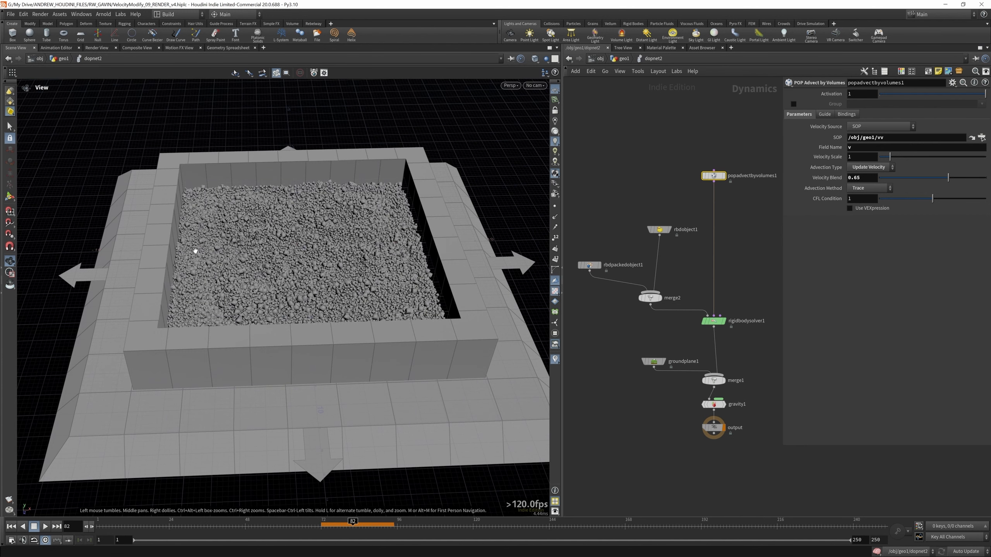
Return to the geo1 network and display the vv velocity volume, viewed from above.
{"action": "left_click", "coordinate": [623, 60]}
{"action": "scroll", "coordinate": [728, 310], "scroll_direction": "down", "scroll_amount": 6}
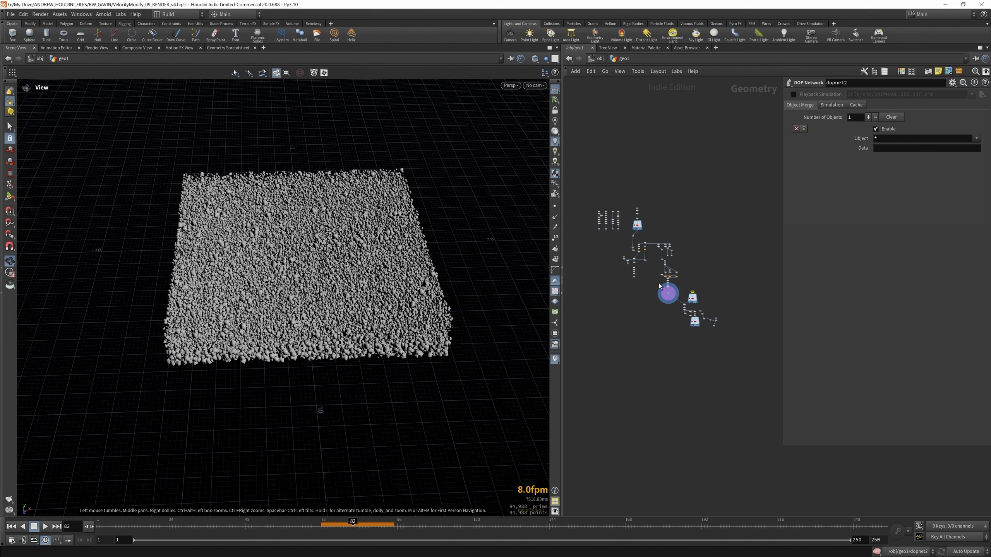
{"action": "scroll", "coordinate": [642, 272], "scroll_direction": "up", "scroll_amount": 10}
{"action": "left_click", "coordinate": [653, 217]}
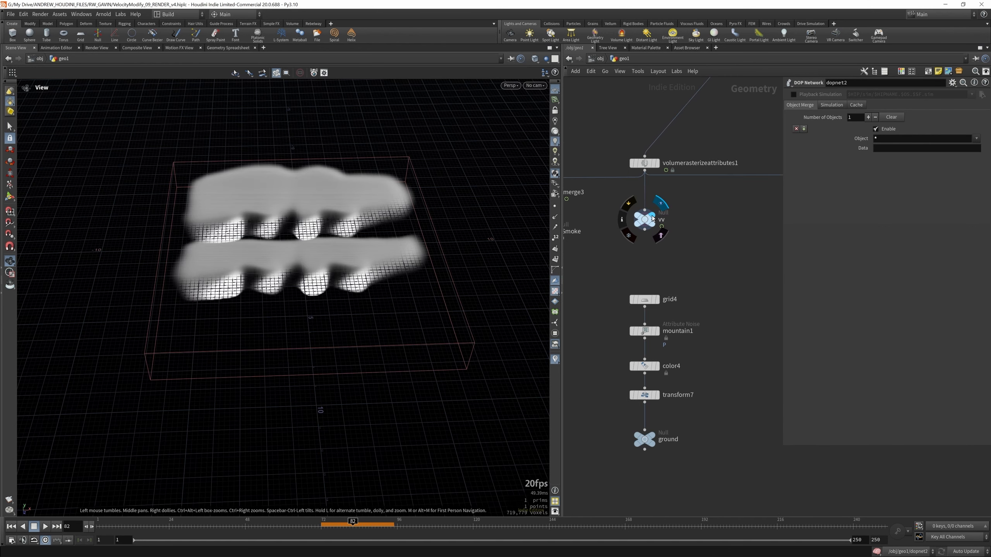
{"action": "left_click_drag", "start_coordinate": [339, 215], "coordinate": [345, 269]}
{"action": "scroll", "coordinate": [546, 282], "scroll_direction": "down", "scroll_amount": 2}
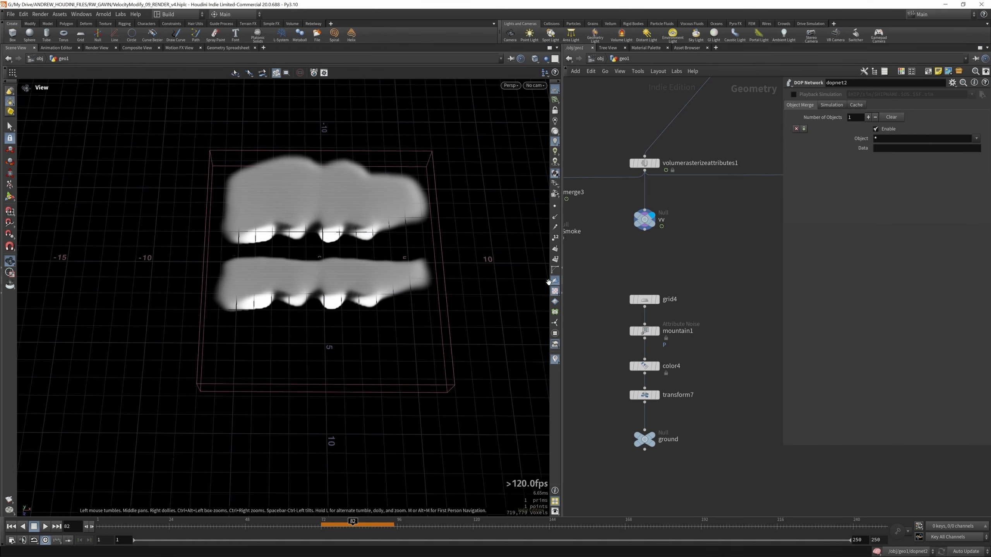
Show the settings of volumerasterizeattributes1, which feeds the vv null.
{"action": "scroll", "coordinate": [549, 282], "scroll_direction": "down", "scroll_amount": 1}
{"action": "scroll", "coordinate": [638, 195], "scroll_direction": "down", "scroll_amount": 5}
{"action": "scroll", "coordinate": [639, 181], "scroll_direction": "up", "scroll_amount": 7}
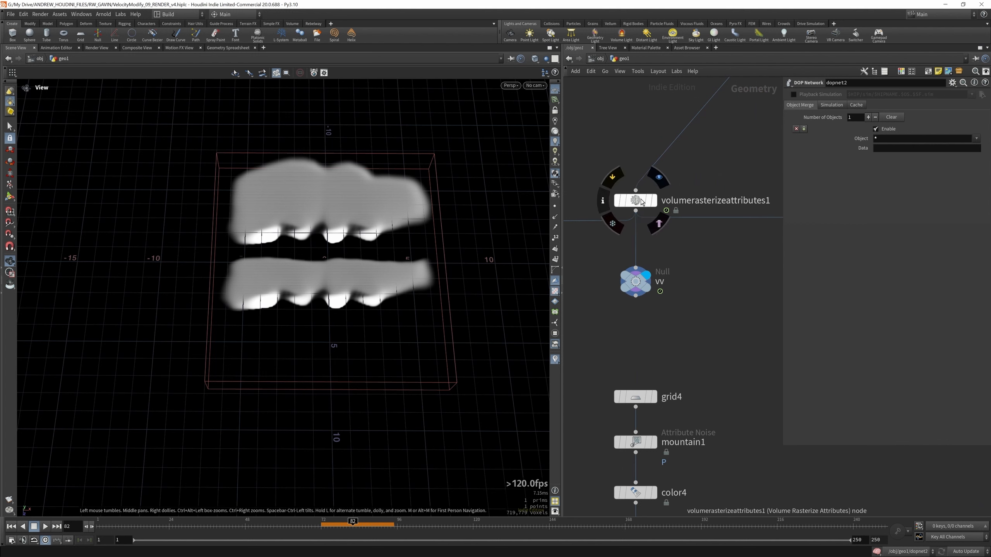
{"action": "left_click", "coordinate": [642, 201]}
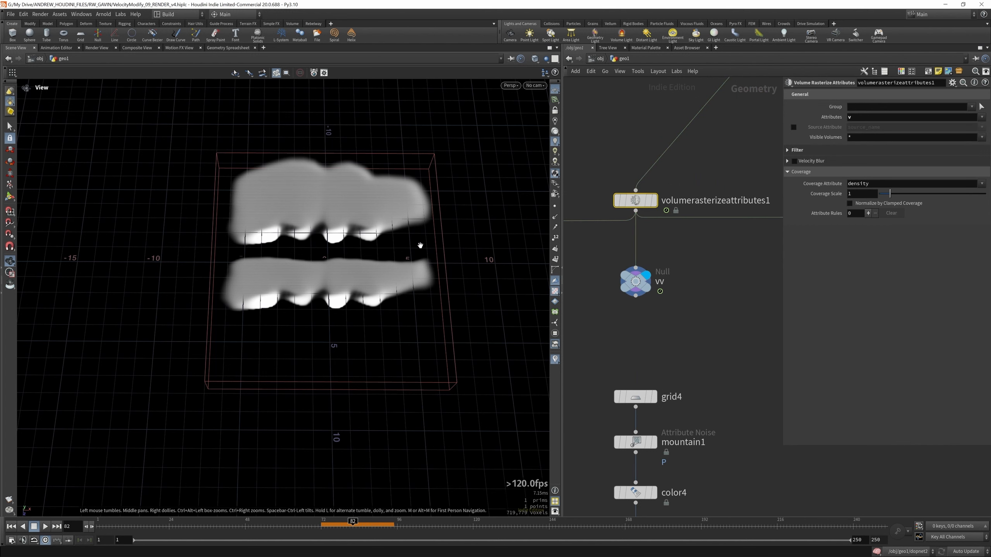
Display the velocity trails from volumetrail1, followed by the cached simulation points from filecache1.
{"action": "scroll", "coordinate": [612, 222], "scroll_direction": "down", "scroll_amount": 3}
{"action": "left_click", "coordinate": [775, 229]}
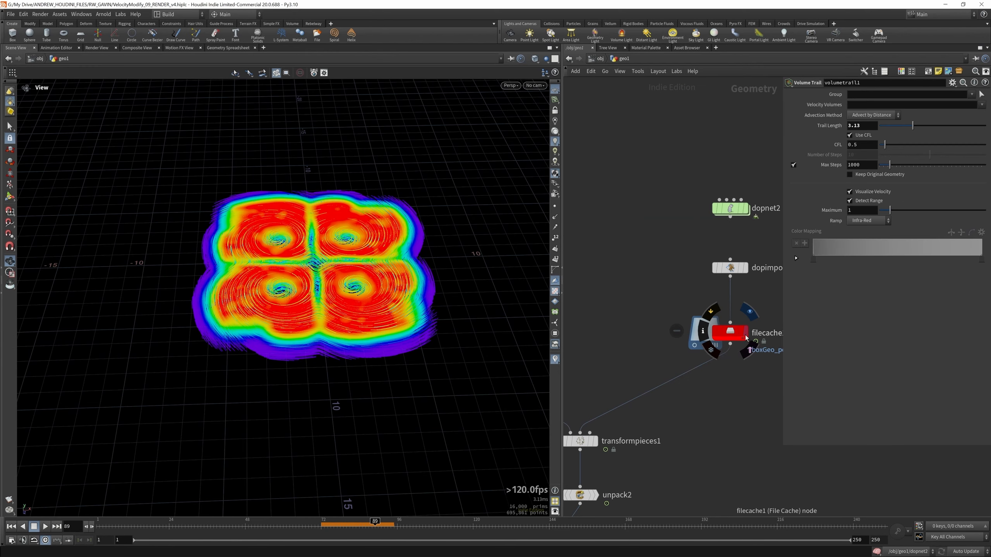
{"action": "left_click", "coordinate": [741, 332]}
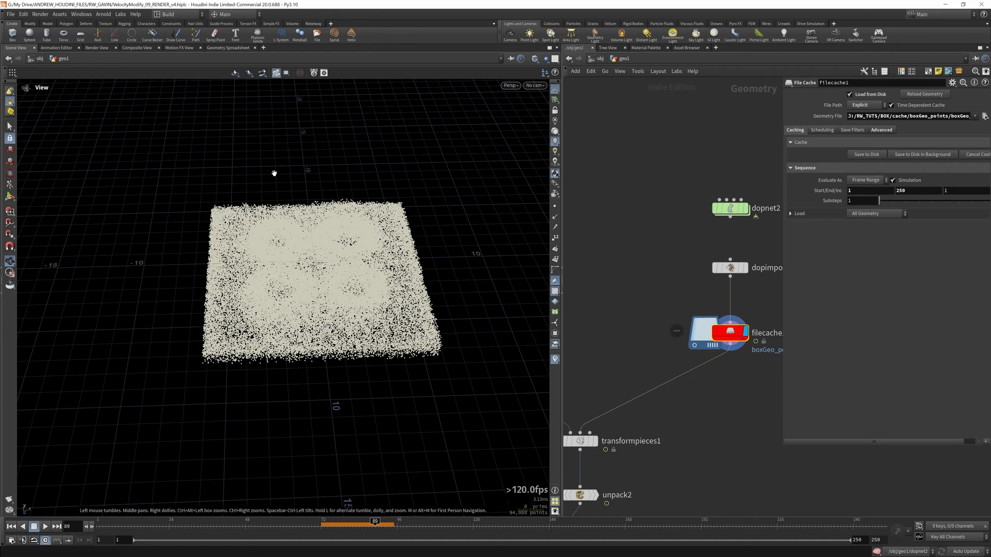
Play back filecache1's cached simulation points and view them from a lower angle.
{"action": "left_click_drag", "start_coordinate": [297, 270], "coordinate": [303, 256]}
{"action": "key", "text": "Up"}
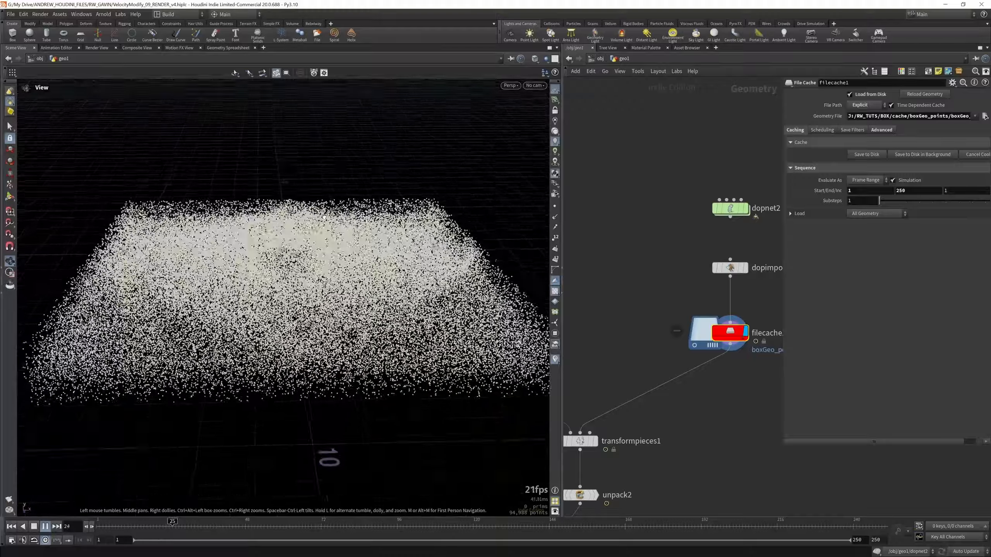
{"action": "left_click", "coordinate": [45, 527]}
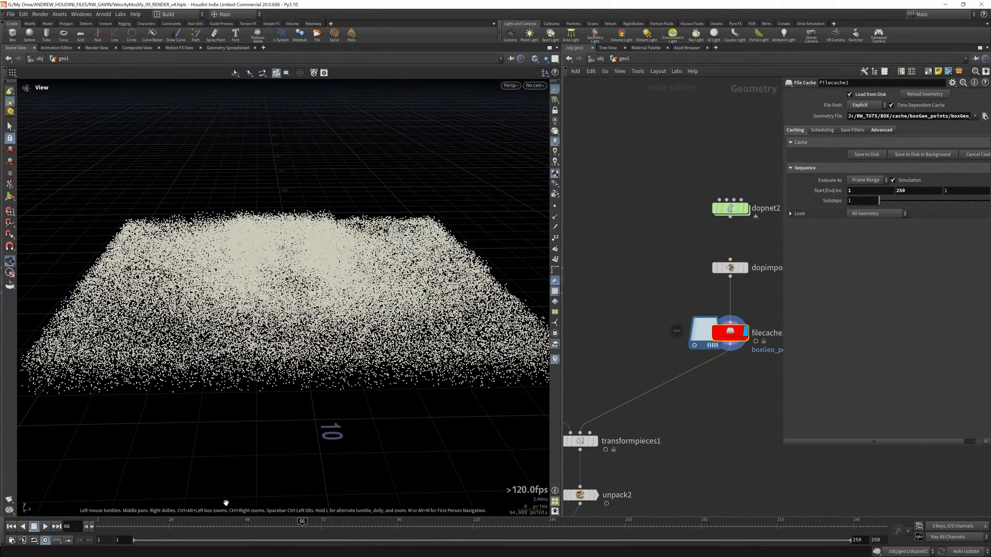
Add a Particle Fluid Surface node below filecache1 and connect filecache1's output to its first input.
{"action": "scroll", "coordinate": [696, 290], "scroll_direction": "down", "scroll_amount": 3}
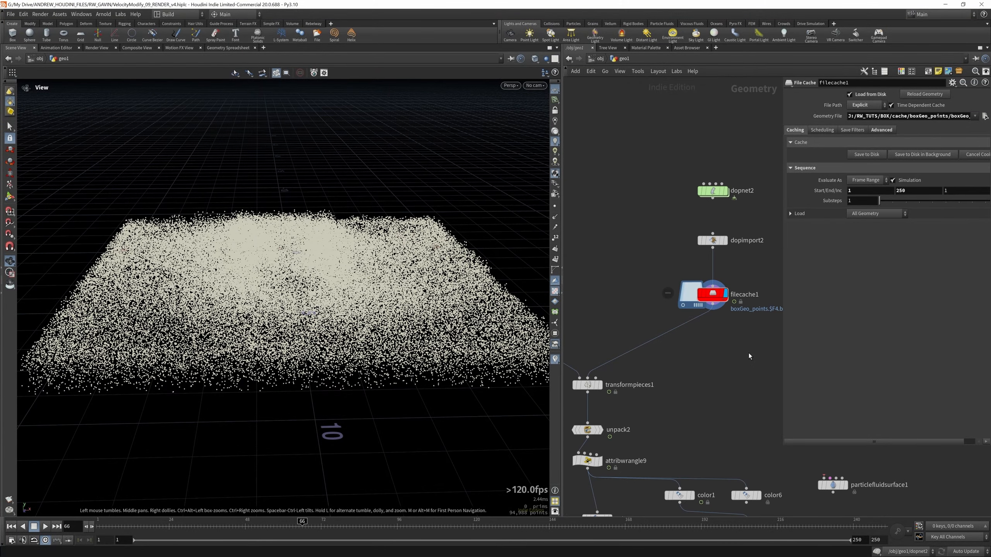
{"action": "key", "text": "Tab"}
{"action": "type", "text": "volum"}
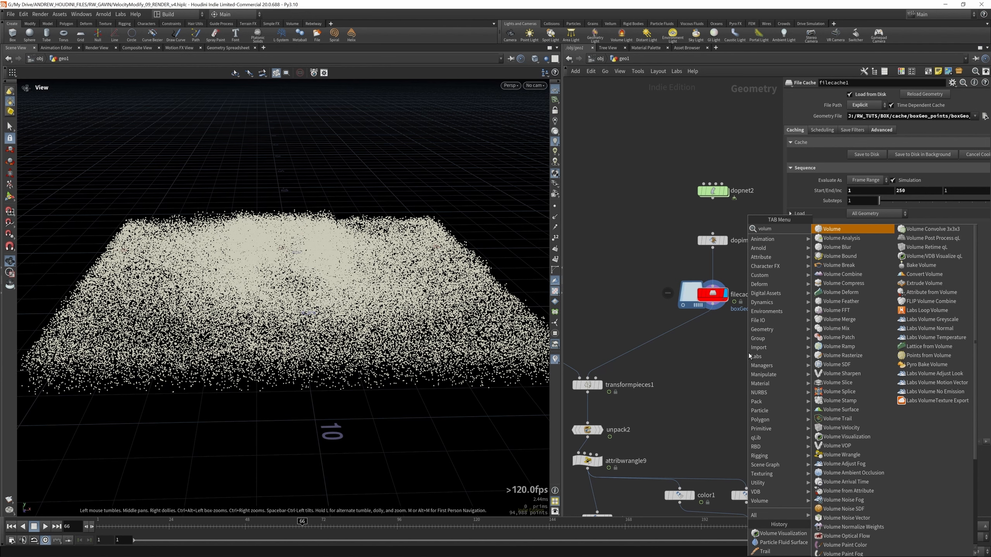
{"action": "key", "text": "BackSpace"}
{"action": "key", "text": "BackSpace"}
{"action": "key", "text": "BackSpace"}
{"action": "key", "text": "BackSpace"}
{"action": "key", "text": "BackSpace"}
{"action": "key", "text": "BackSpace"}
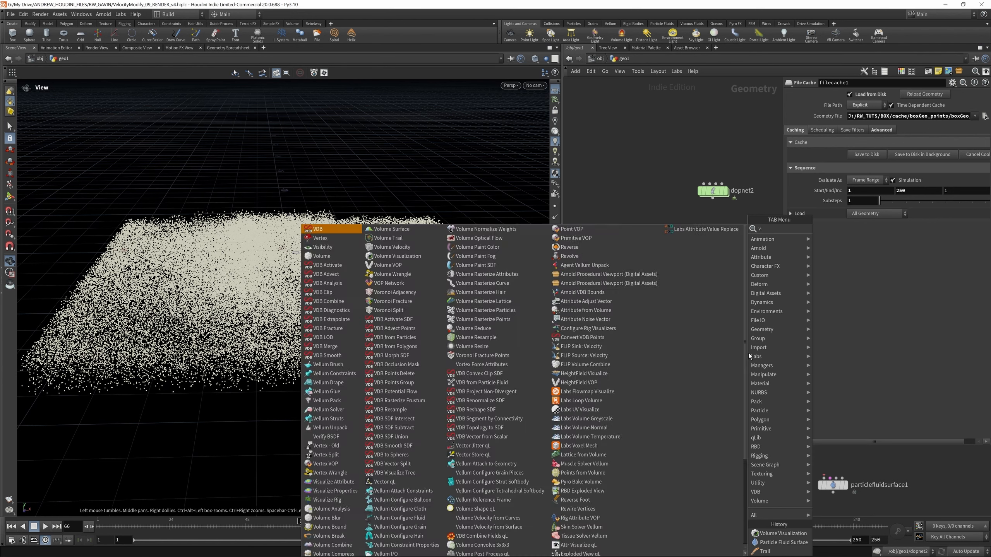
{"action": "mouse_move", "coordinate": [760, 411]}
{"action": "left_click", "coordinate": [849, 257]}
{"action": "left_click", "coordinate": [729, 372]}
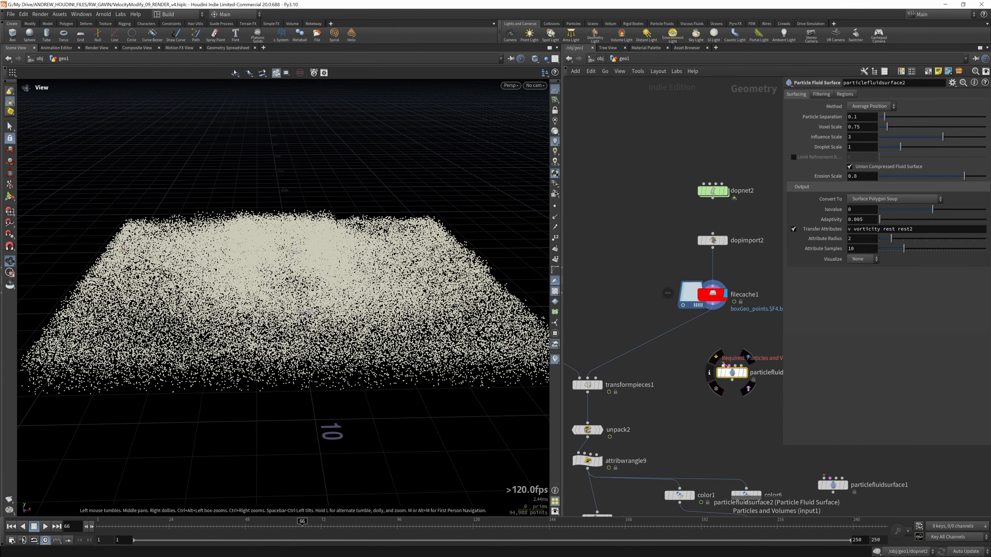
{"action": "left_click_drag", "start_coordinate": [727, 366], "coordinate": [723, 317]}
Set particlefluidsurface2 to convert to Particles with Velocity visualization, and display its result.
{"action": "left_click", "coordinate": [867, 195]}
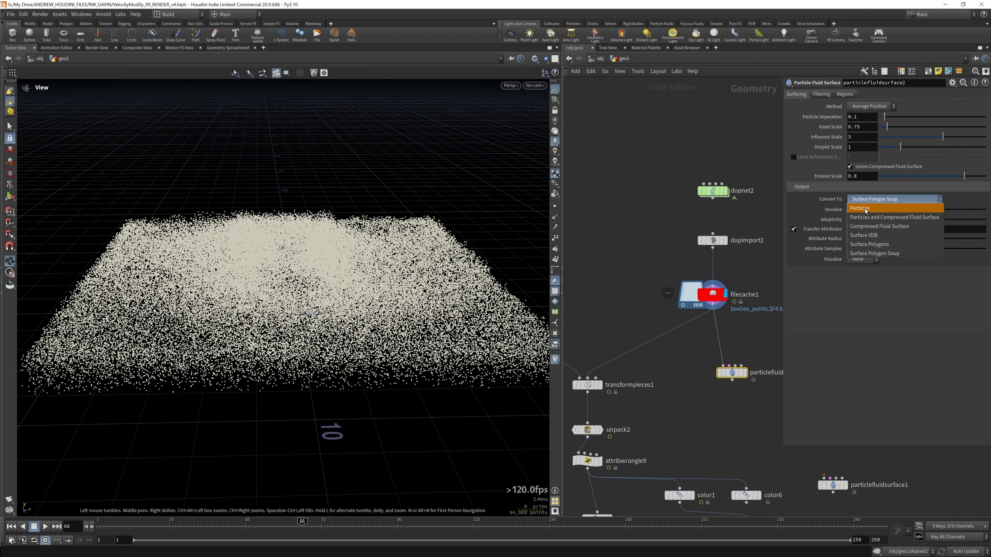
{"action": "left_click", "coordinate": [862, 211]}
{"action": "left_click", "coordinate": [861, 259]}
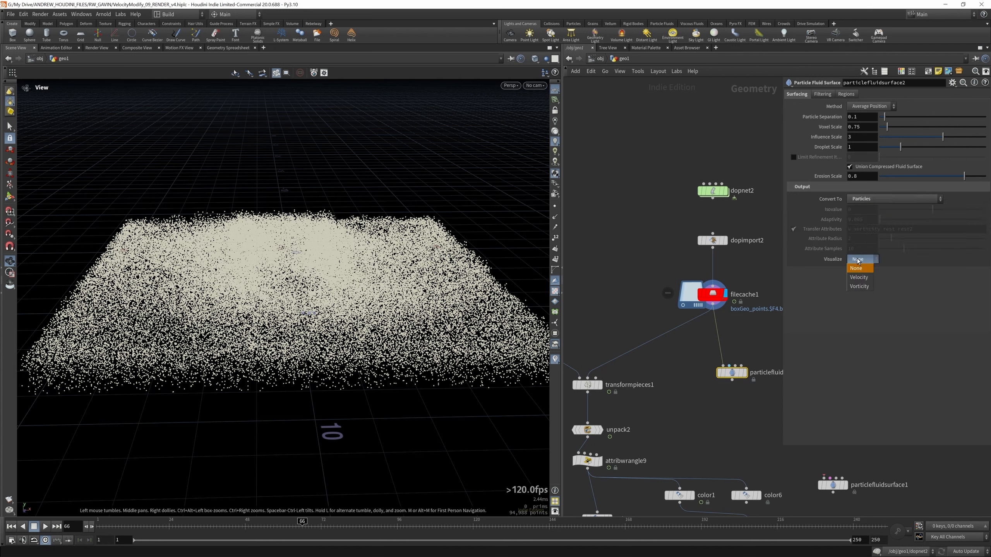
{"action": "left_click", "coordinate": [859, 278]}
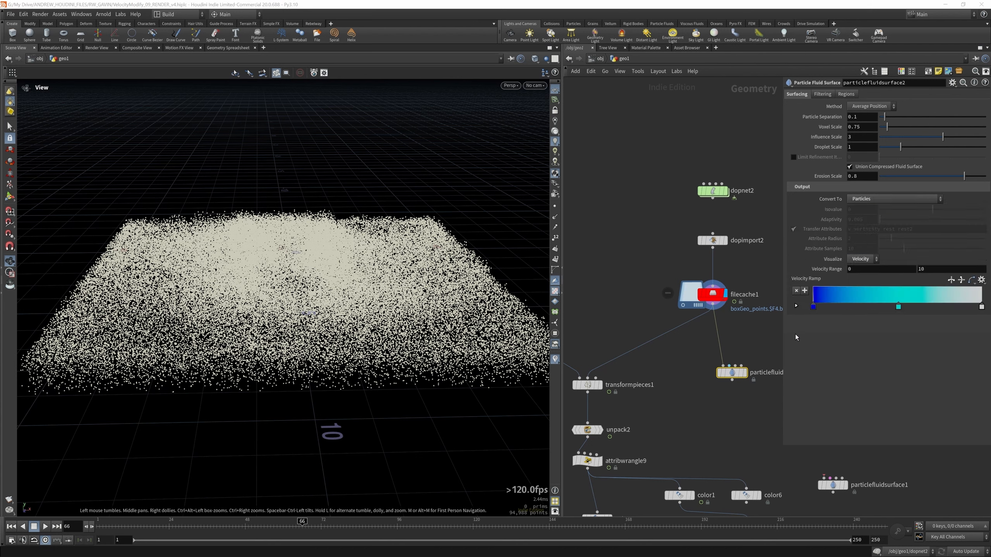
{"action": "left_click", "coordinate": [748, 376]}
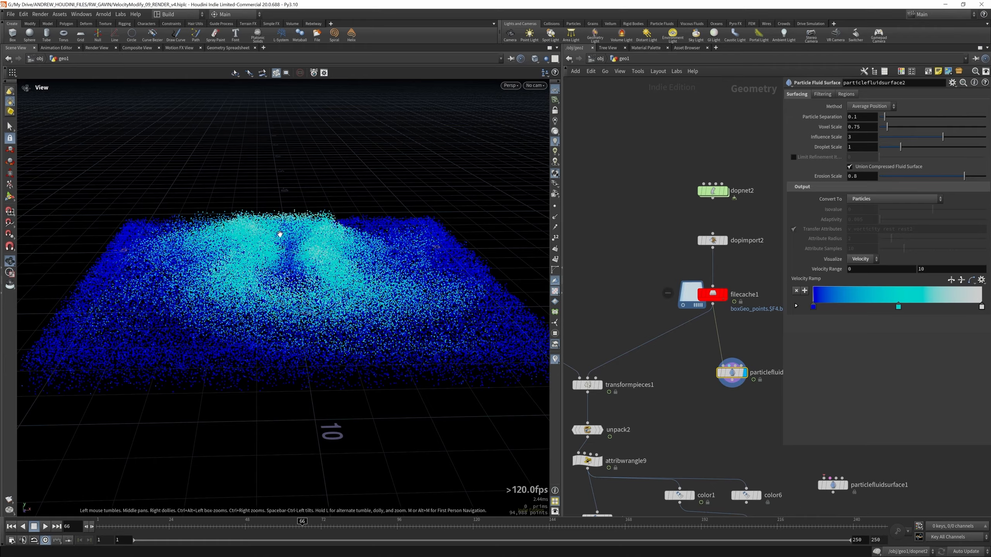
Play the velocity-coloured particles from above, then look through cam1.
{"action": "left_click_drag", "start_coordinate": [281, 237], "coordinate": [260, 323]}
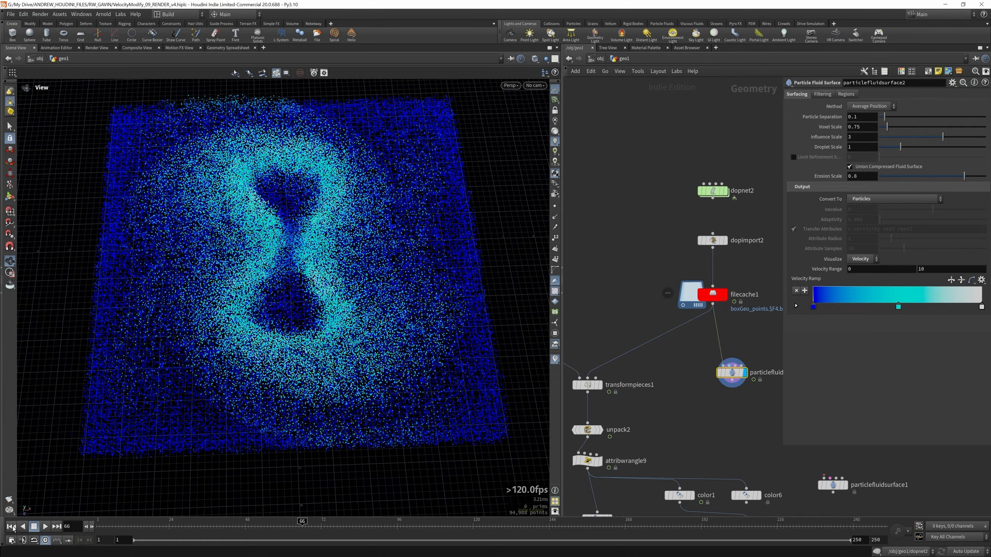
{"action": "left_click", "coordinate": [46, 526]}
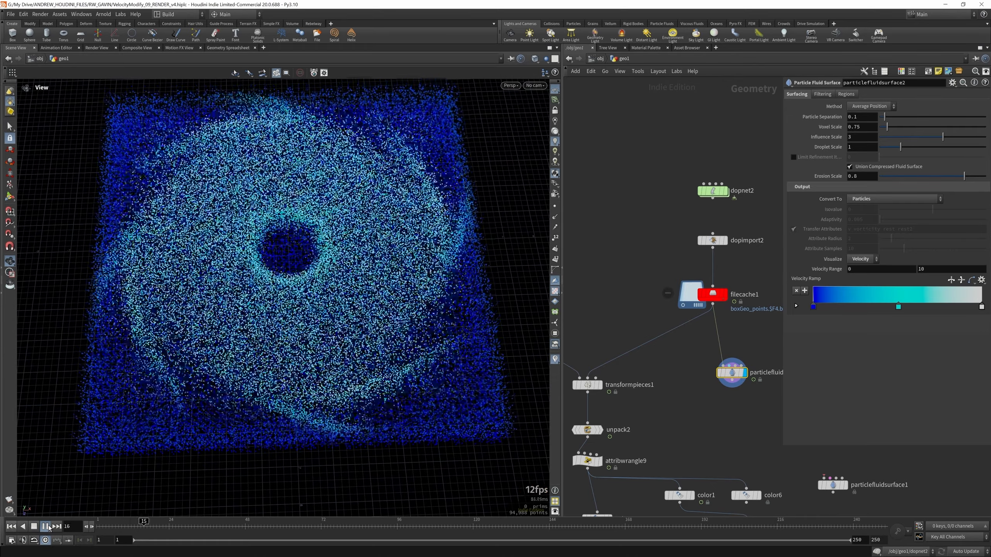
{"action": "left_click", "coordinate": [48, 527]}
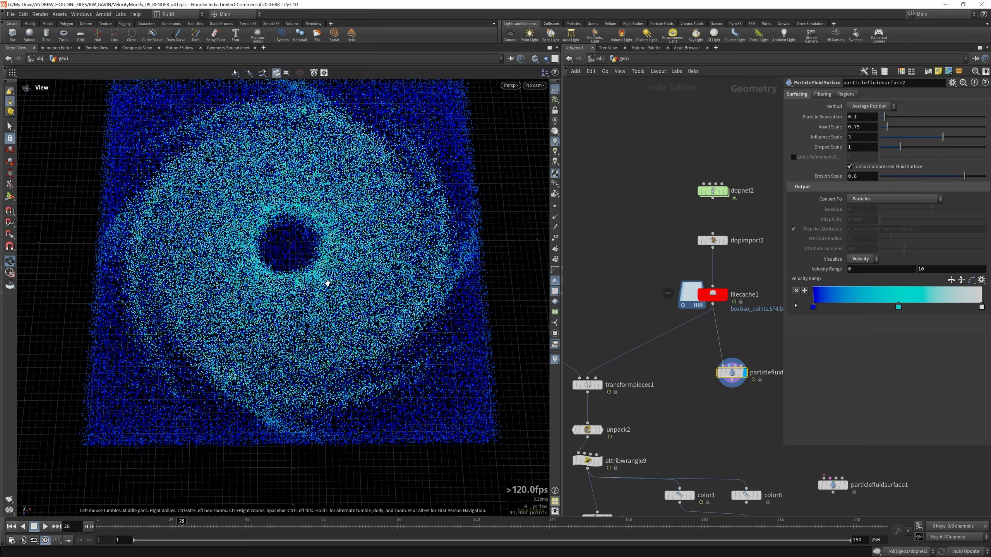
{"action": "left_click", "coordinate": [541, 85]}
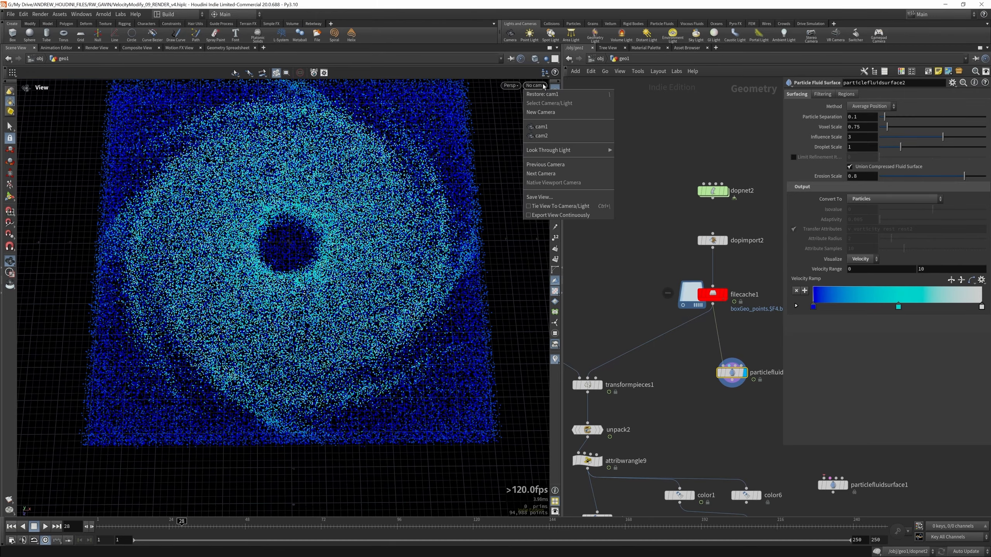
{"action": "left_click", "coordinate": [544, 127]}
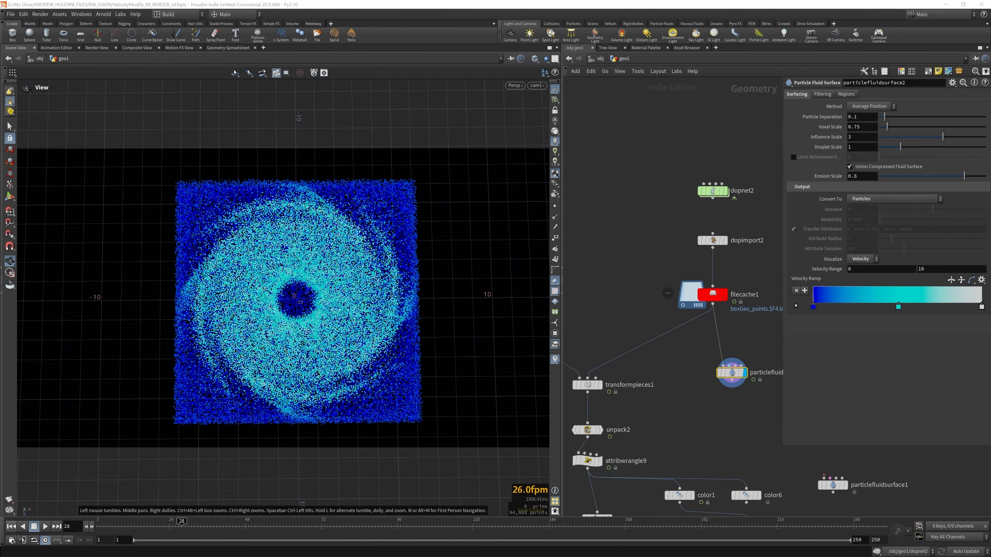
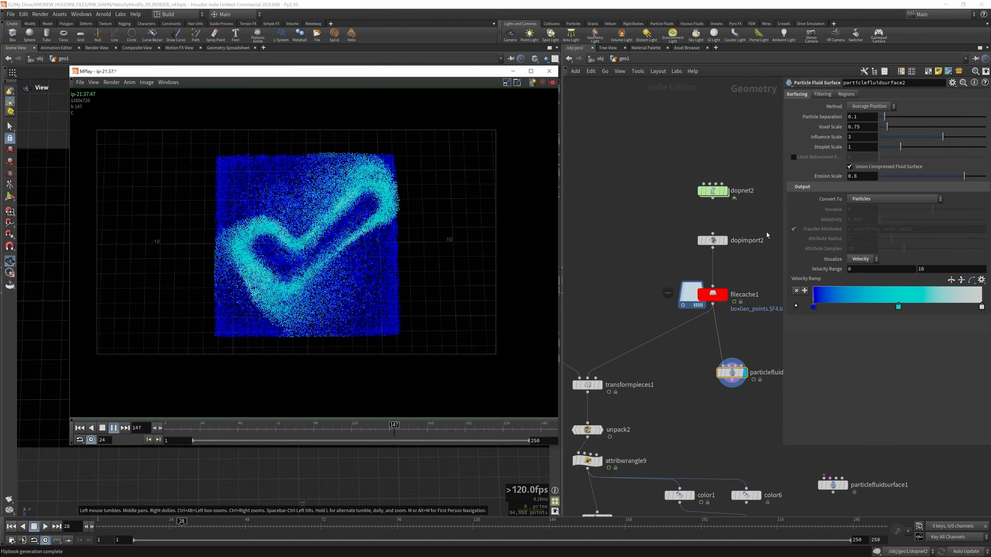
Show dopimport2's import settings and open the dopnet2 network.
{"action": "left_click", "coordinate": [712, 240]}
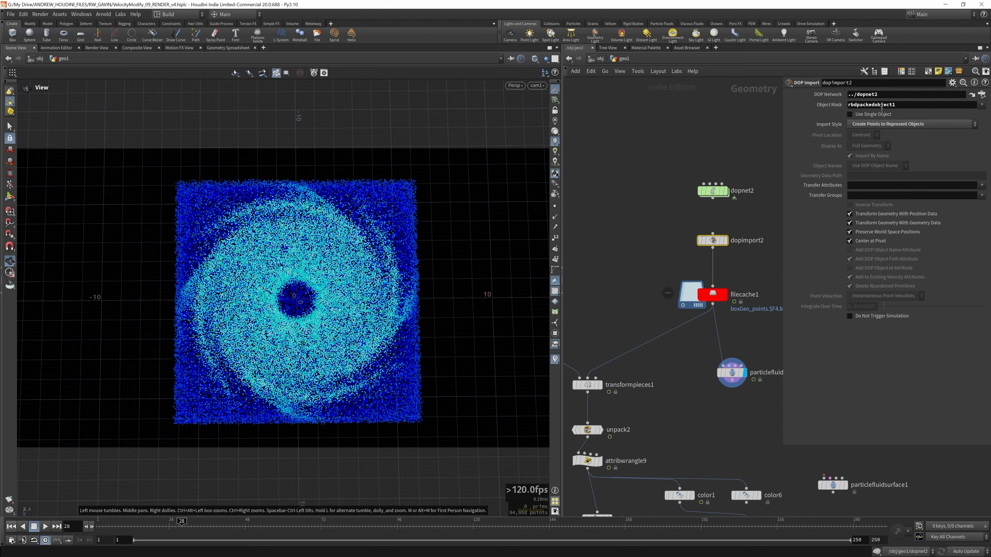
{"action": "double_click", "coordinate": [717, 192]}
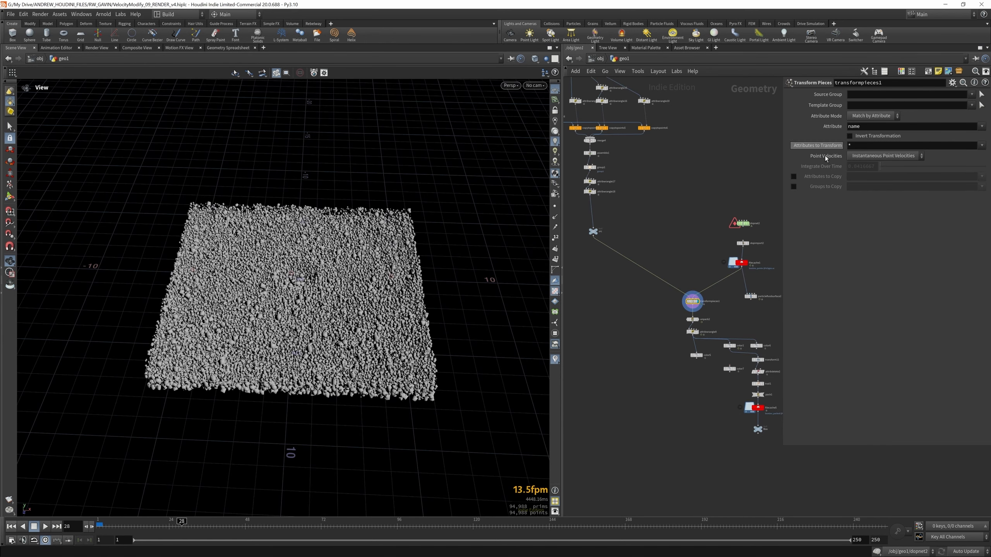
Display the packed source pieces at the src null and show the settings of assemble1.
{"action": "scroll", "coordinate": [597, 233], "scroll_direction": "up", "scroll_amount": 3}
{"action": "left_click", "coordinate": [596, 232]}
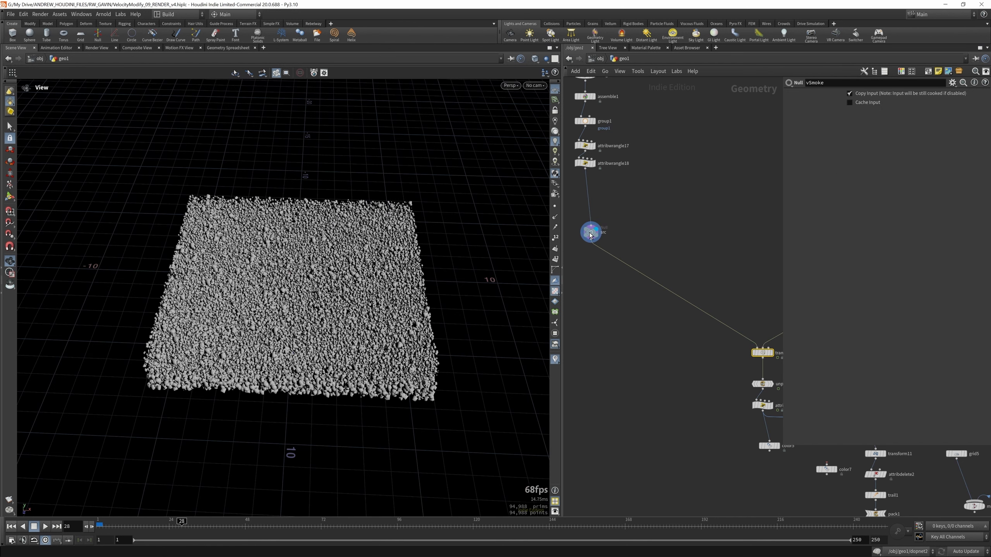
{"action": "scroll", "coordinate": [604, 200], "scroll_direction": "down", "scroll_amount": 3}
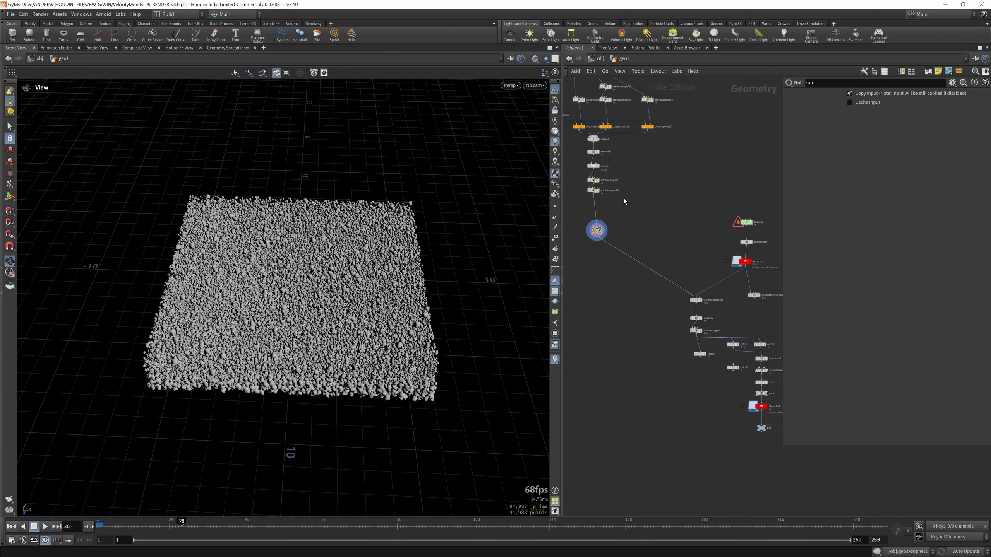
{"action": "scroll", "coordinate": [590, 147], "scroll_direction": "up", "scroll_amount": 5}
{"action": "left_click", "coordinate": [599, 161]}
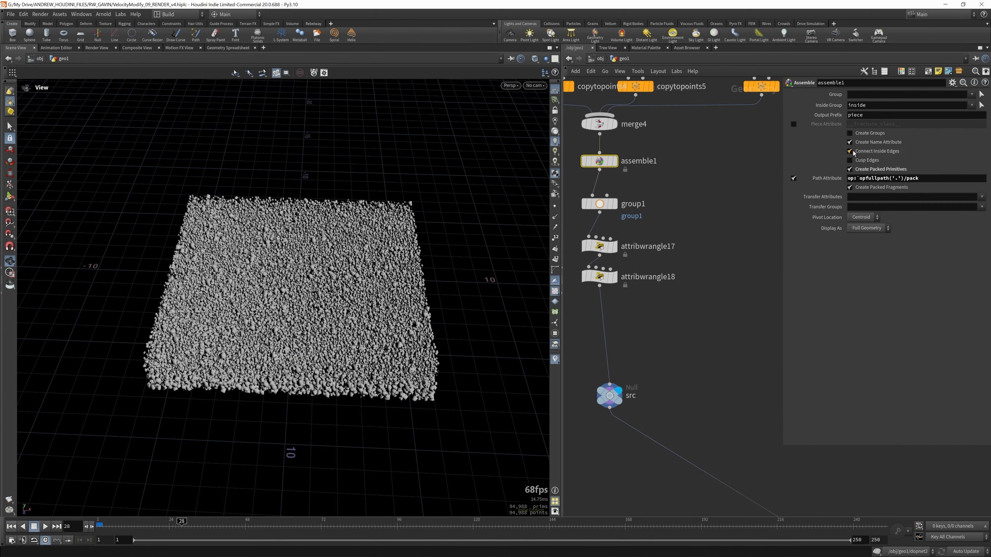
Display transformpieces1, which joins the src pieces with the cached points, and show its settings.
{"action": "scroll", "coordinate": [616, 259], "scroll_direction": "down", "scroll_amount": 6}
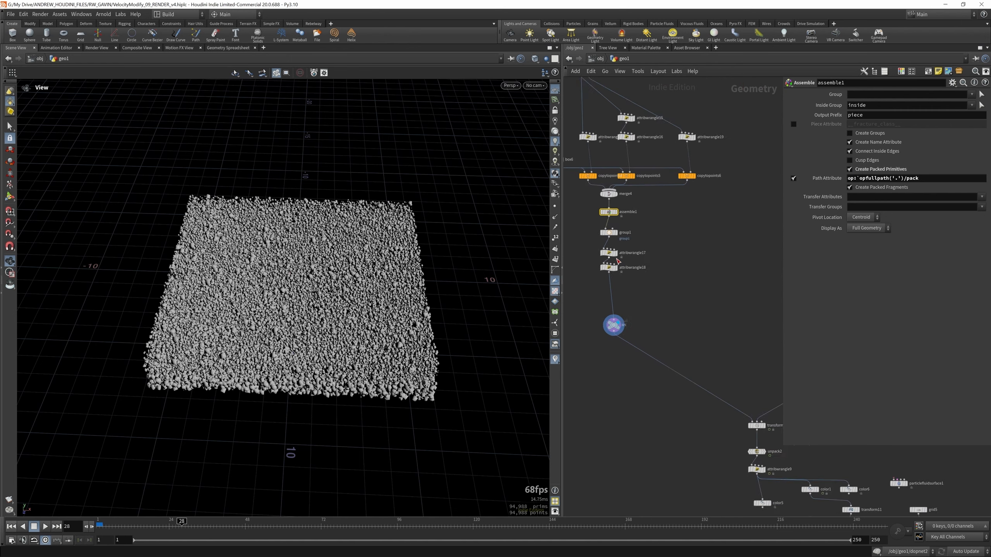
{"action": "scroll", "coordinate": [692, 334], "scroll_direction": "up", "scroll_amount": 3}
{"action": "scroll", "coordinate": [687, 347], "scroll_direction": "up", "scroll_amount": 4}
{"action": "scroll", "coordinate": [652, 294], "scroll_direction": "down", "scroll_amount": 6}
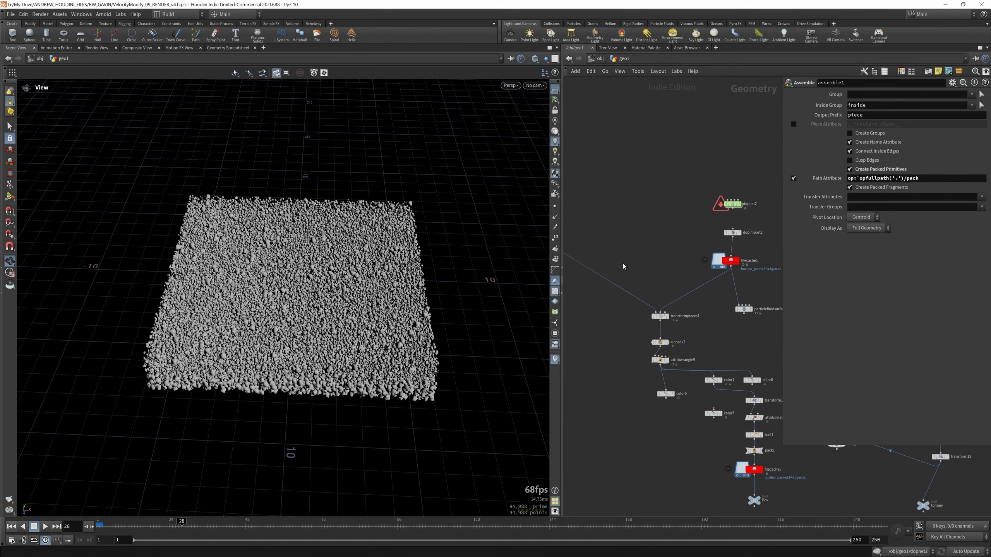
{"action": "scroll", "coordinate": [591, 242], "scroll_direction": "up", "scroll_amount": 1}
{"action": "scroll", "coordinate": [681, 327], "scroll_direction": "up", "scroll_amount": 3}
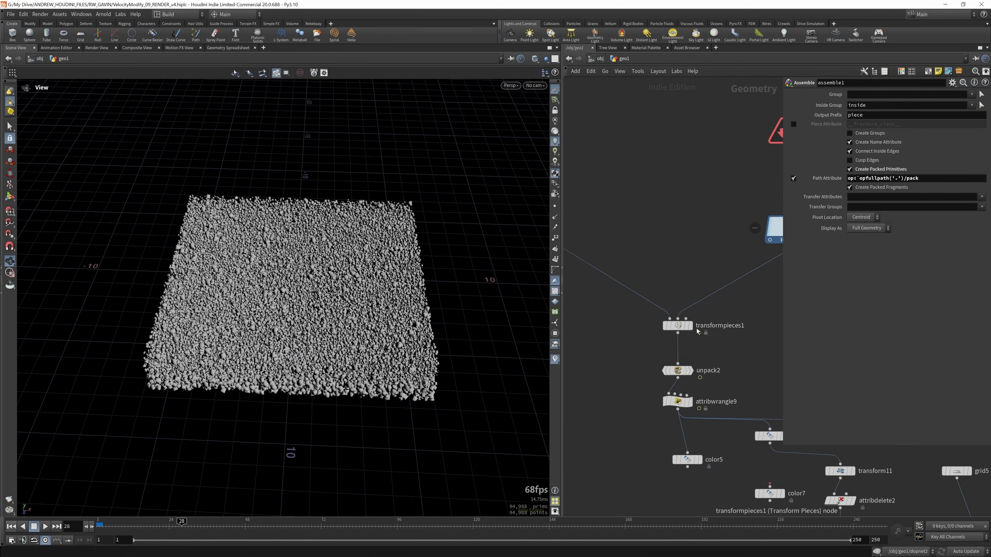
{"action": "left_click", "coordinate": [688, 326]}
{"action": "left_click", "coordinate": [685, 330]}
{"action": "scroll", "coordinate": [685, 328], "scroll_direction": "down", "scroll_amount": 5}
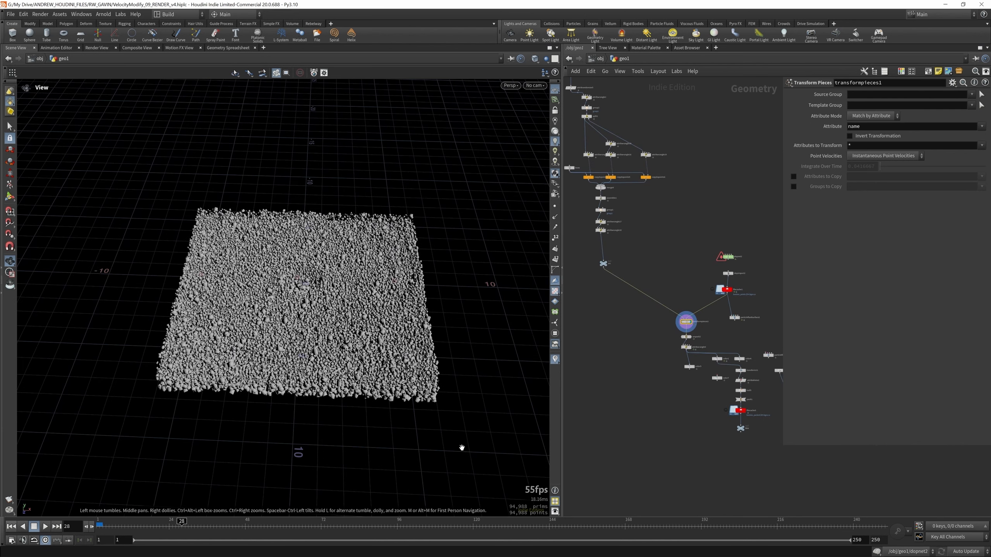
Scrub the transformed pieces to frame 98 and view them from above.
{"action": "left_click", "coordinate": [199, 526]}
{"action": "left_click_drag", "start_coordinate": [228, 526], "coordinate": [397, 483]}
{"action": "left_click_drag", "start_coordinate": [306, 307], "coordinate": [480, 332]}
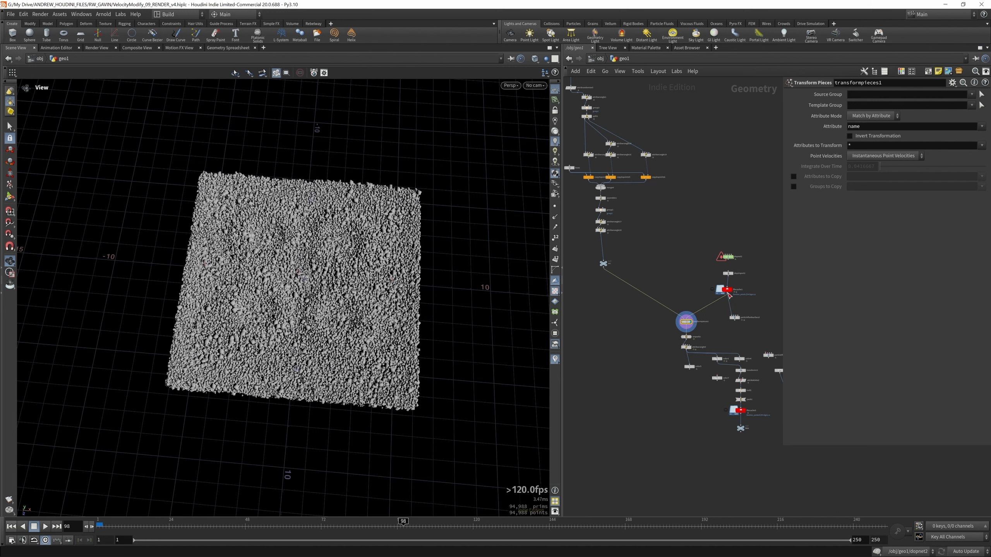
Display unpack2 followed by attribwrangle9, showing the settings of each node.
{"action": "scroll", "coordinate": [695, 343], "scroll_direction": "up", "scroll_amount": 5}
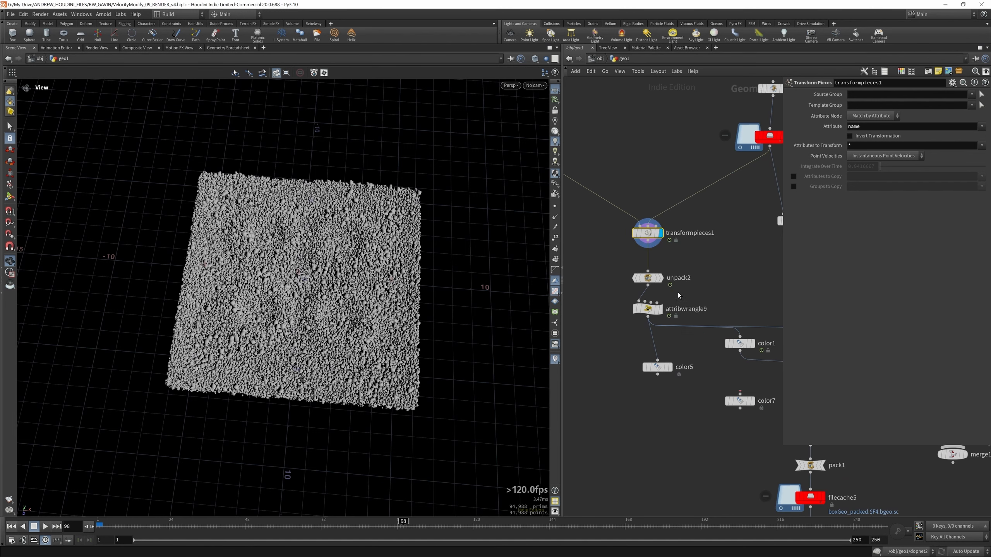
{"action": "left_click", "coordinate": [661, 277]}
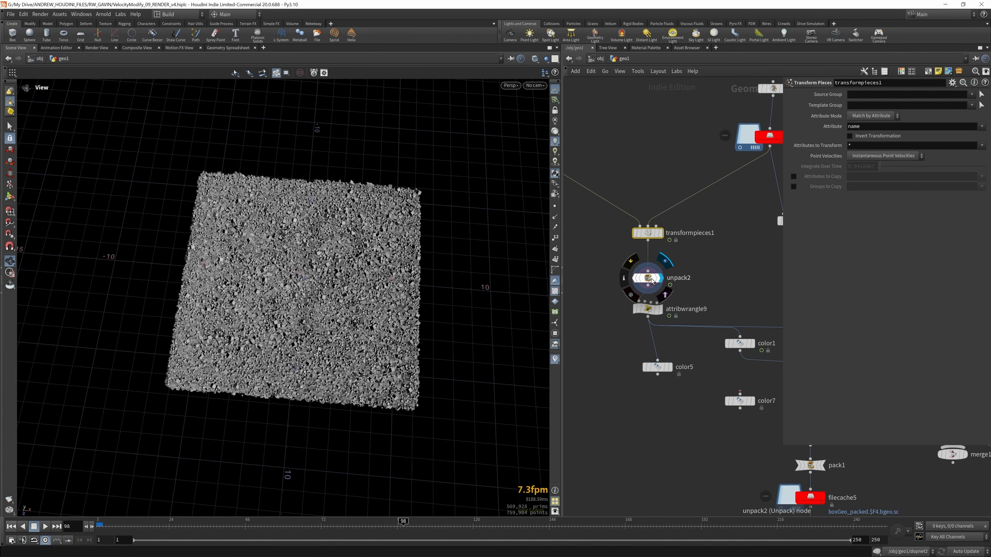
{"action": "left_click", "coordinate": [652, 279]}
{"action": "scroll", "coordinate": [651, 279], "scroll_direction": "down", "scroll_amount": 3}
{"action": "scroll", "coordinate": [655, 285], "scroll_direction": "up", "scroll_amount": 4}
{"action": "left_click", "coordinate": [651, 278]}
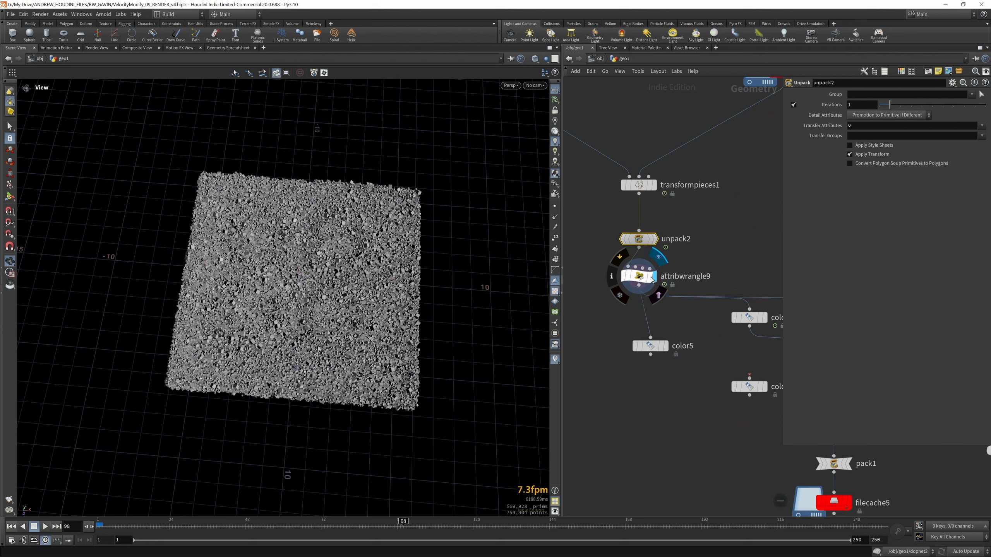
{"action": "left_click", "coordinate": [650, 277]}
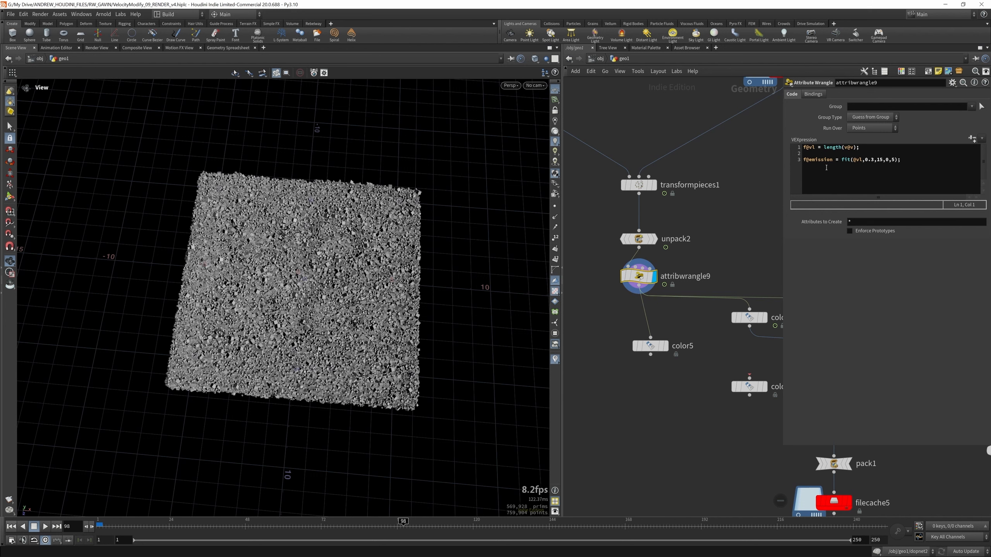
Display color5's ramp colouring by the vl attribute, followed by particlefluidsurface2's velocity colouring.
{"action": "left_click", "coordinate": [666, 347]}
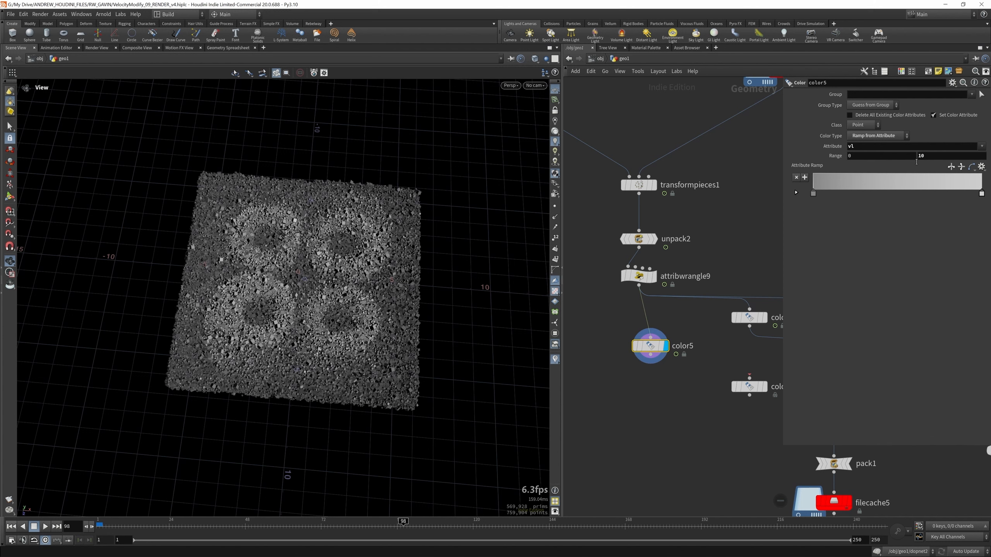
{"action": "scroll", "coordinate": [644, 318], "scroll_direction": "down", "scroll_amount": 5}
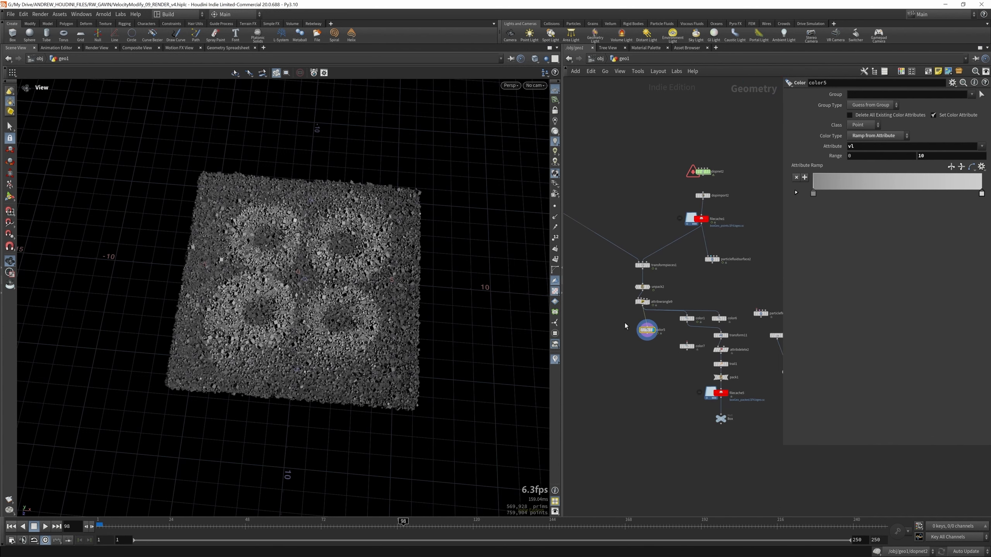
{"action": "scroll", "coordinate": [715, 264], "scroll_direction": "up", "scroll_amount": 4}
{"action": "left_click", "coordinate": [720, 256]}
{"action": "left_click", "coordinate": [707, 256]}
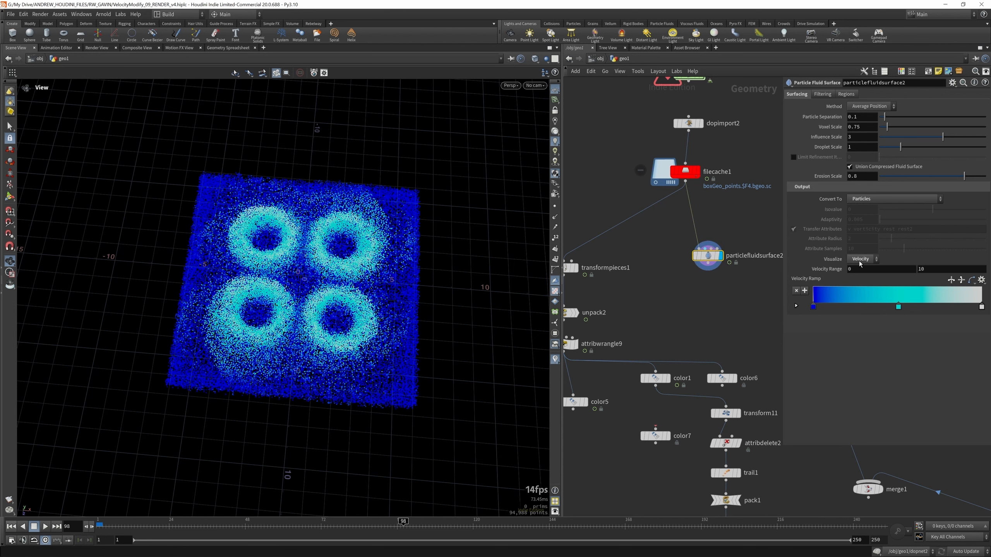
Show attribwrangle9's VEX expression for vl and emission while particlefluidsurface2 stays displayed.
{"action": "scroll", "coordinate": [764, 261], "scroll_direction": "down", "scroll_amount": 3}
{"action": "scroll", "coordinate": [668, 305], "scroll_direction": "up", "scroll_amount": 3}
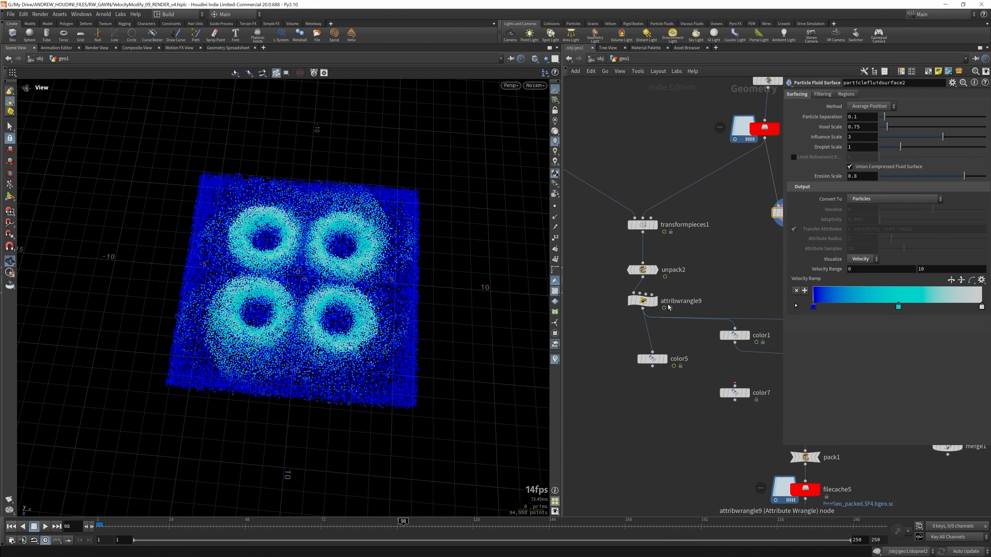
{"action": "left_click", "coordinate": [646, 301]}
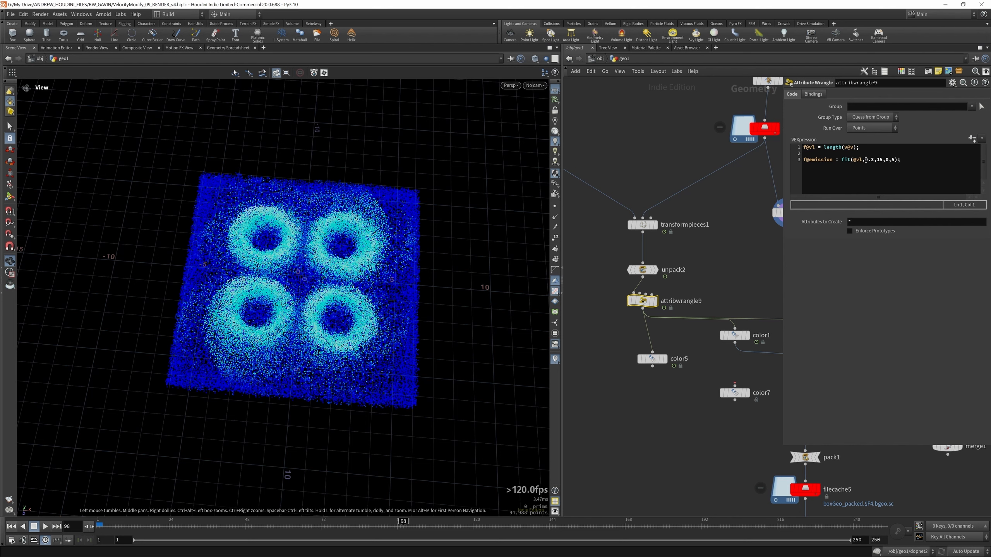
Highlight the 0.3 input minimum in attribwrangle9's emission fit expression and display color5.
{"action": "left_click_drag", "start_coordinate": [865, 160], "coordinate": [873, 160]}
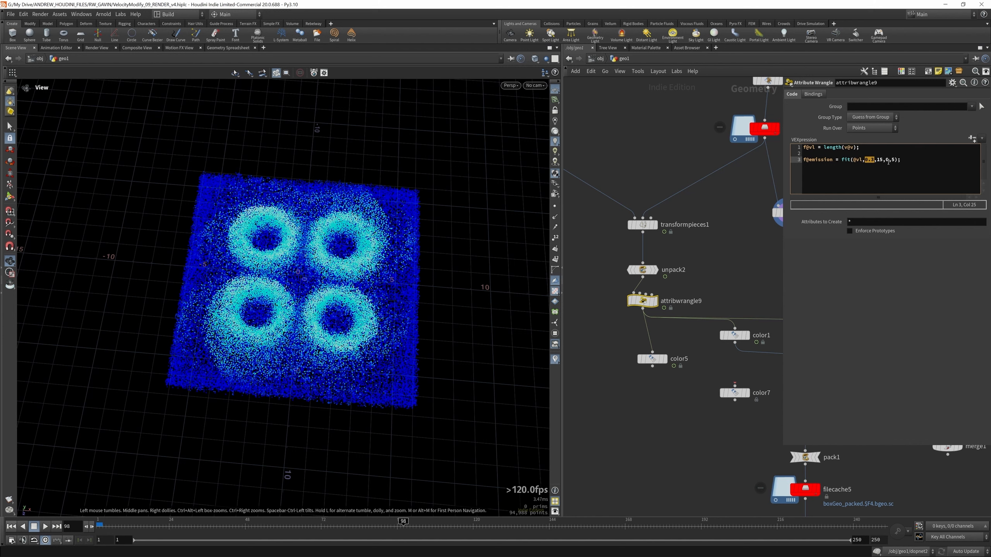
{"action": "left_click", "coordinate": [887, 161]}
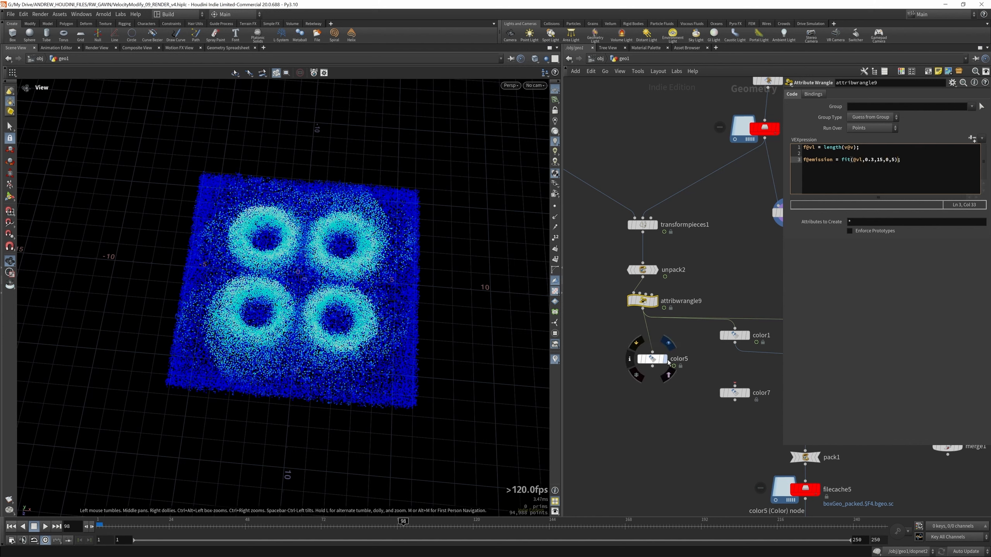
{"action": "left_click", "coordinate": [669, 340]}
Display color1's ramp colouring by the vl attribute with its settings, and view the pieces from above.
{"action": "scroll", "coordinate": [603, 258], "scroll_direction": "down", "scroll_amount": 3}
{"action": "middle_click_drag", "start_coordinate": [702, 314], "coordinate": [672, 299]}
{"action": "scroll", "coordinate": [667, 292], "scroll_direction": "up", "scroll_amount": 3}
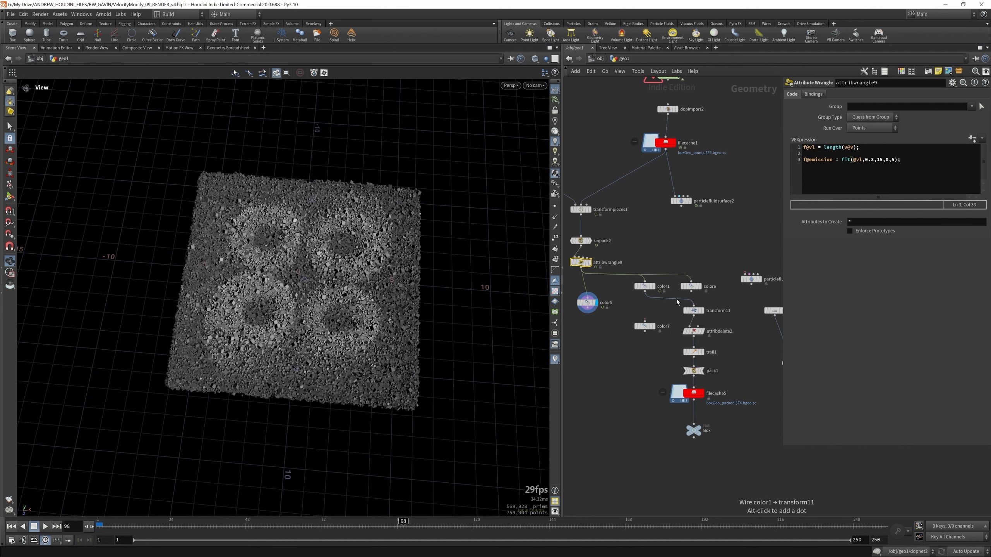
{"action": "left_click", "coordinate": [654, 267]}
{"action": "scroll", "coordinate": [656, 320], "scroll_direction": "down", "scroll_amount": 3}
{"action": "left_click", "coordinate": [645, 297]}
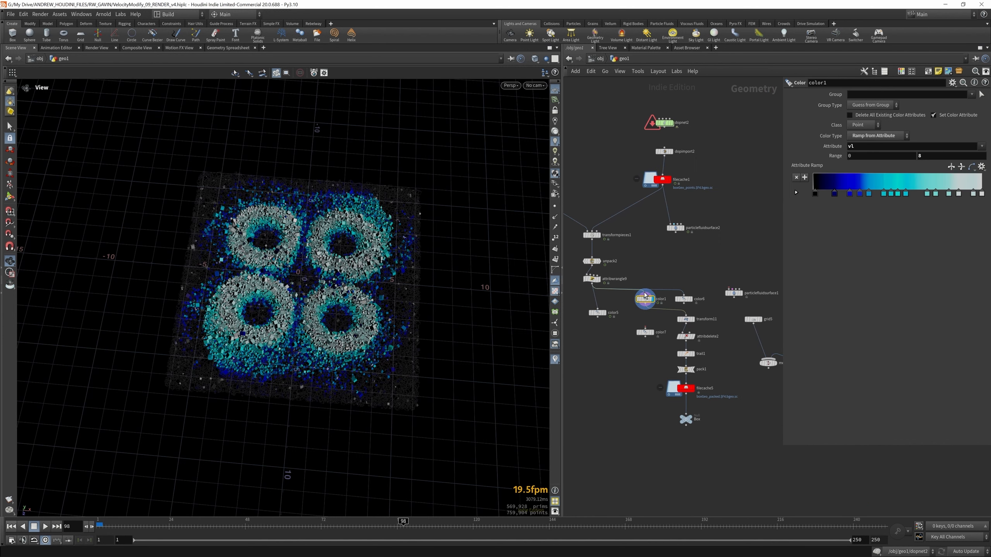
{"action": "scroll", "coordinate": [645, 297], "scroll_direction": "up", "scroll_amount": 3}
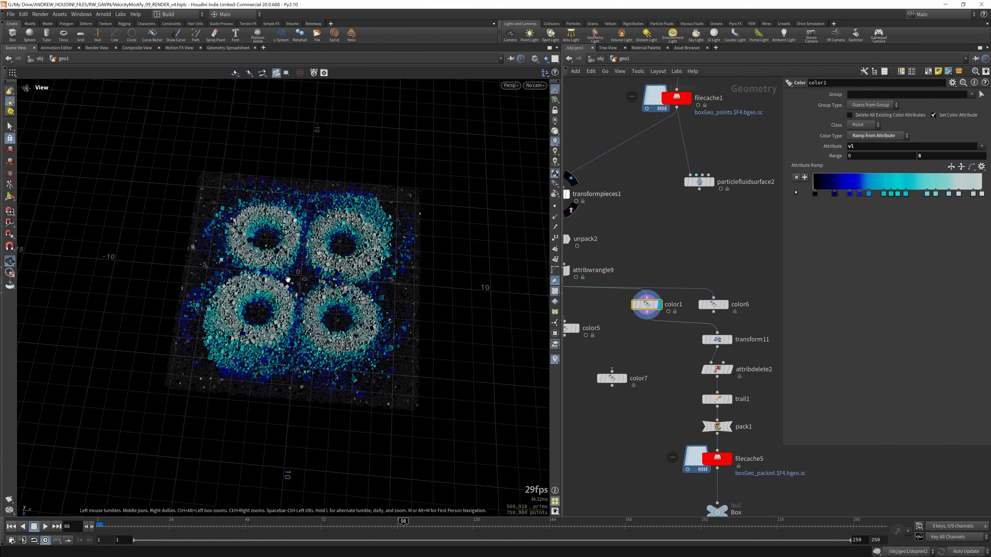
{"action": "left_click_drag", "start_coordinate": [287, 281], "coordinate": [296, 352]}
Try the Black to Orange, Blackbody, Cividis, Inferno and Magma presets on color1's attribute ramp.
{"action": "left_click", "coordinate": [982, 167]}
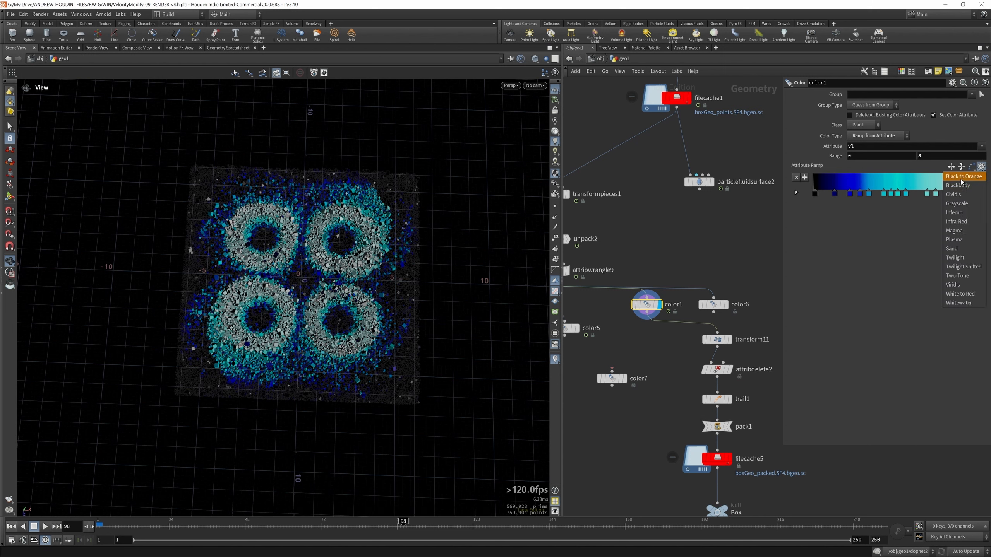
{"action": "left_click", "coordinate": [962, 187]}
{"action": "left_click", "coordinate": [982, 167]}
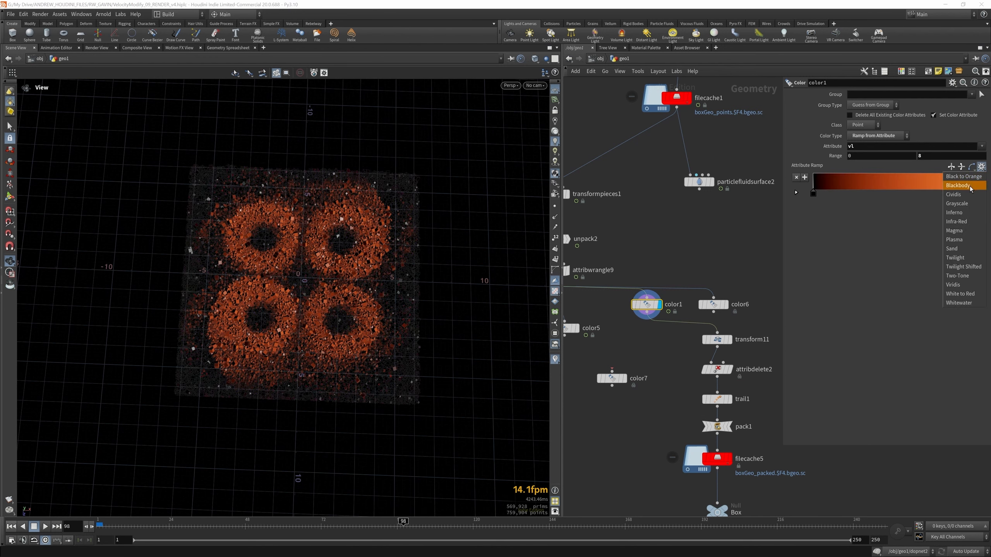
{"action": "left_click", "coordinate": [958, 186]}
{"action": "left_click", "coordinate": [981, 167]}
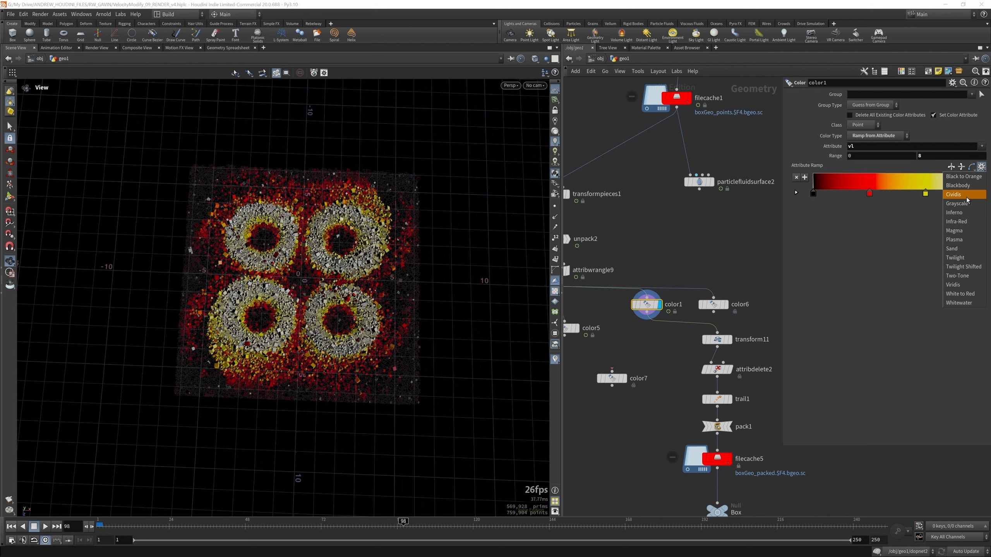
{"action": "left_click", "coordinate": [963, 194]}
{"action": "left_click", "coordinate": [981, 167]}
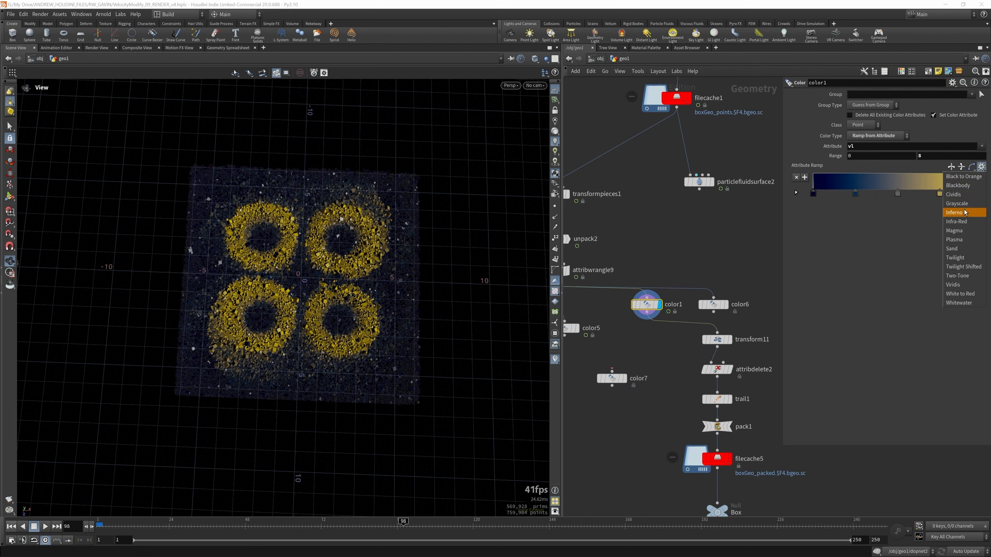
{"action": "left_click", "coordinate": [962, 185]}
{"action": "left_click", "coordinate": [981, 167]}
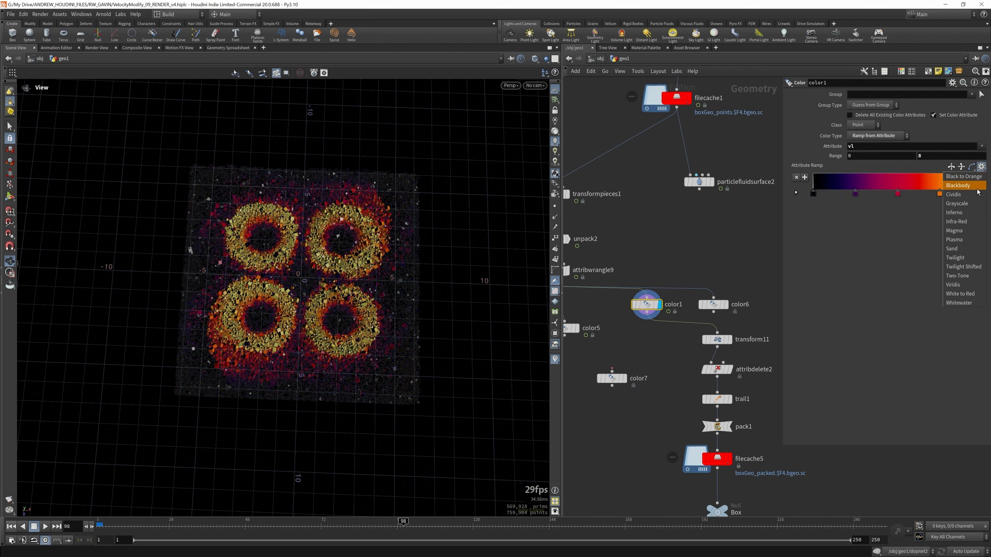
{"action": "left_click", "coordinate": [962, 230]}
Apply the Plasma preset to color1's attribute ramp.
{"action": "left_click", "coordinate": [982, 168]}
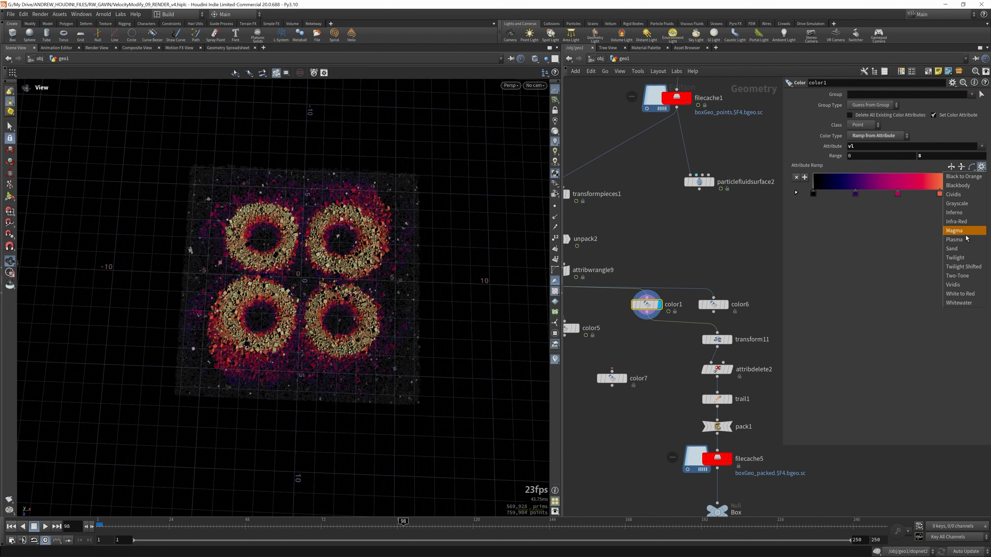
{"action": "left_click", "coordinate": [962, 241]}
{"action": "left_click", "coordinate": [982, 167]}
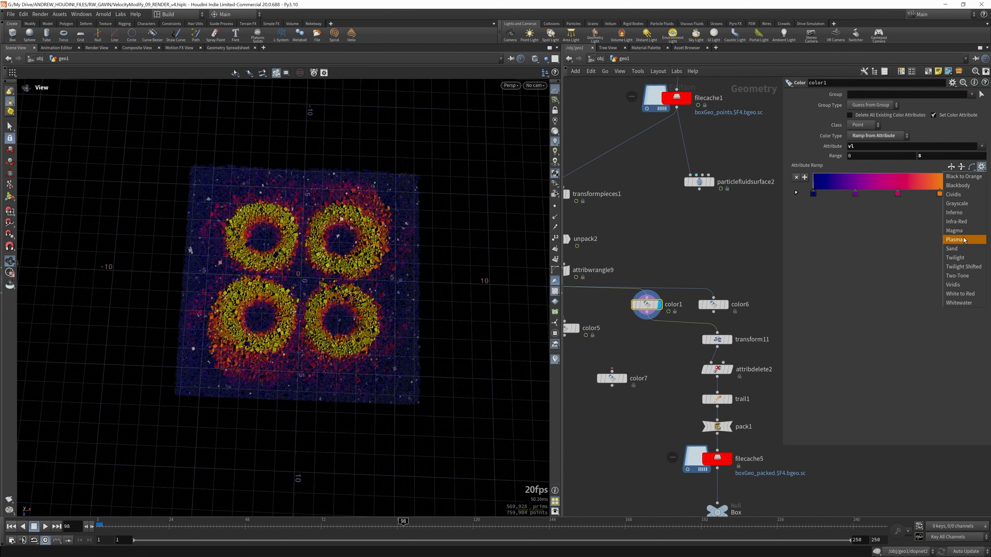
{"action": "left_click", "coordinate": [962, 241]}
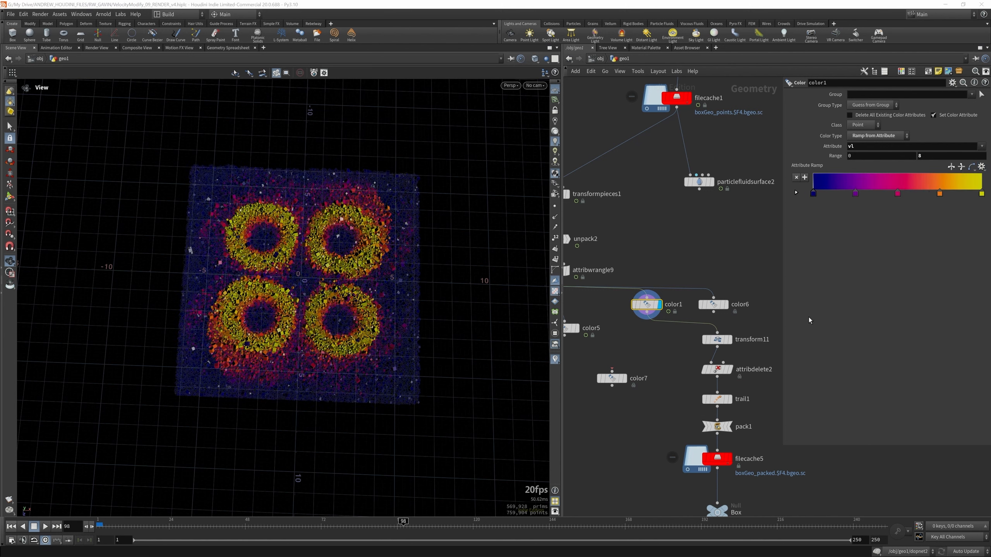
Display transform11 with its settings and view the scaled, upright pieces from the front.
{"action": "scroll", "coordinate": [618, 277], "scroll_direction": "down", "scroll_amount": 4}
{"action": "scroll", "coordinate": [674, 312], "scroll_direction": "up", "scroll_amount": 4}
{"action": "left_click", "coordinate": [672, 315]}
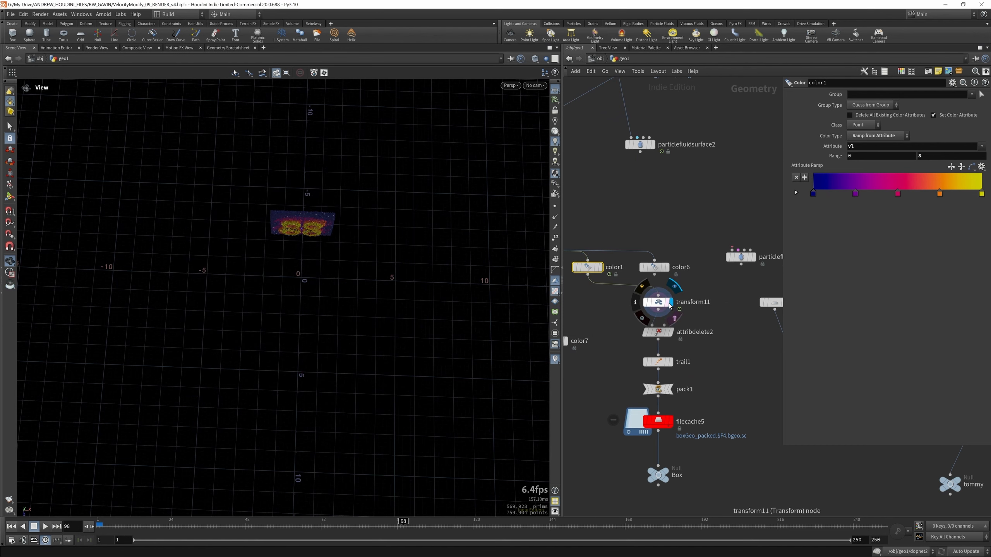
{"action": "left_click", "coordinate": [660, 306]}
{"action": "left_click_drag", "start_coordinate": [349, 252], "coordinate": [347, 199]}
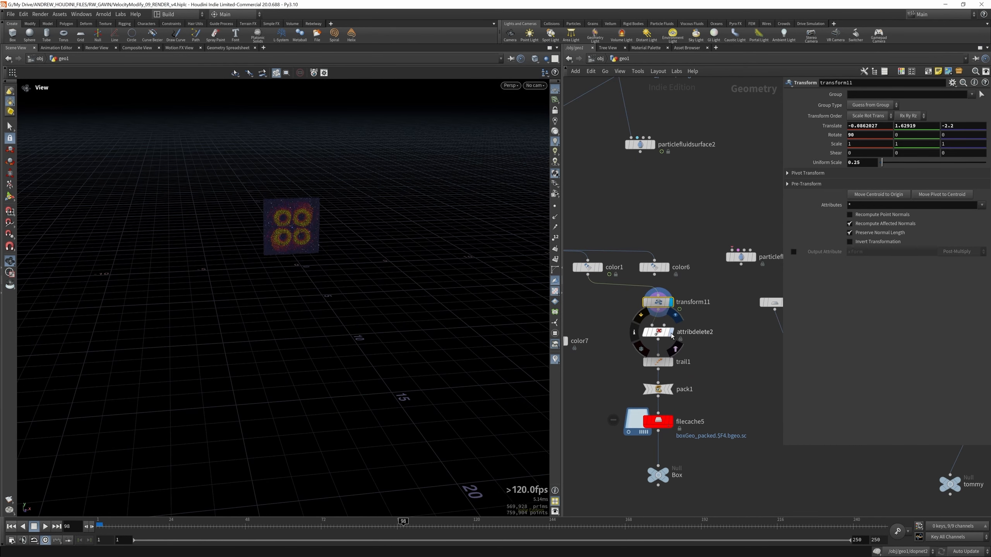
Display attribdelete2 with its kept point attributes, followed by trail1 with its Compute Velocity settings.
{"action": "left_click", "coordinate": [670, 332]}
{"action": "left_click", "coordinate": [658, 333]}
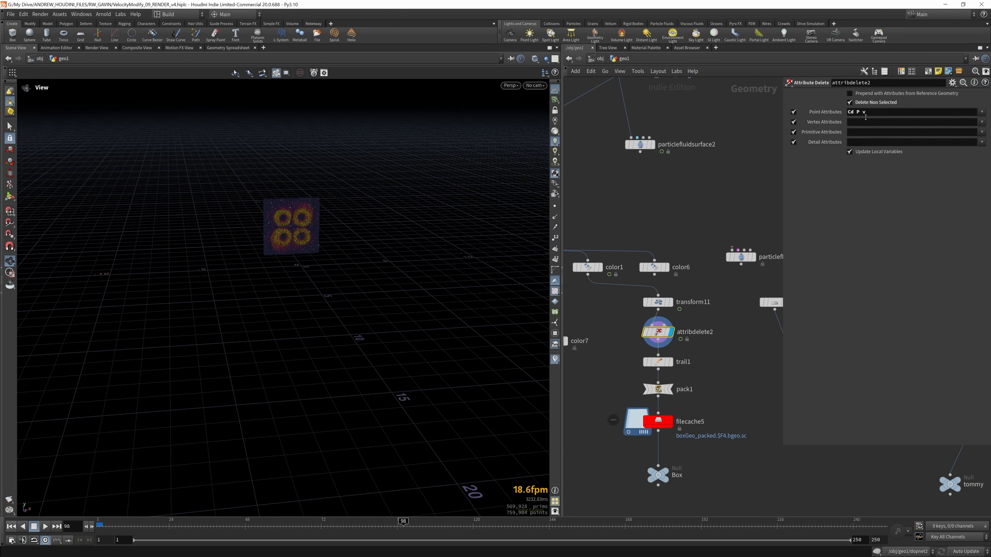
{"action": "mouse_move", "coordinate": [669, 361]}
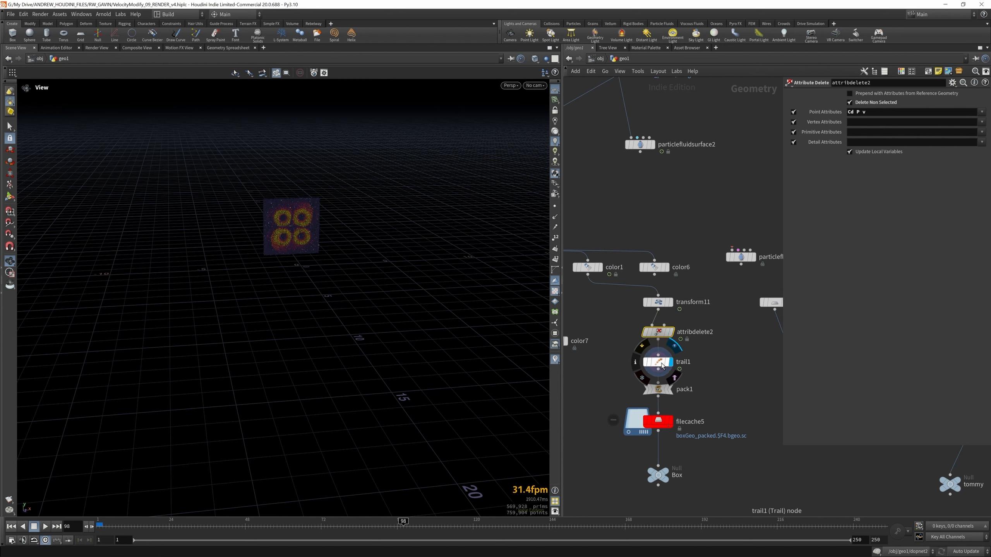
{"action": "left_click", "coordinate": [662, 365]}
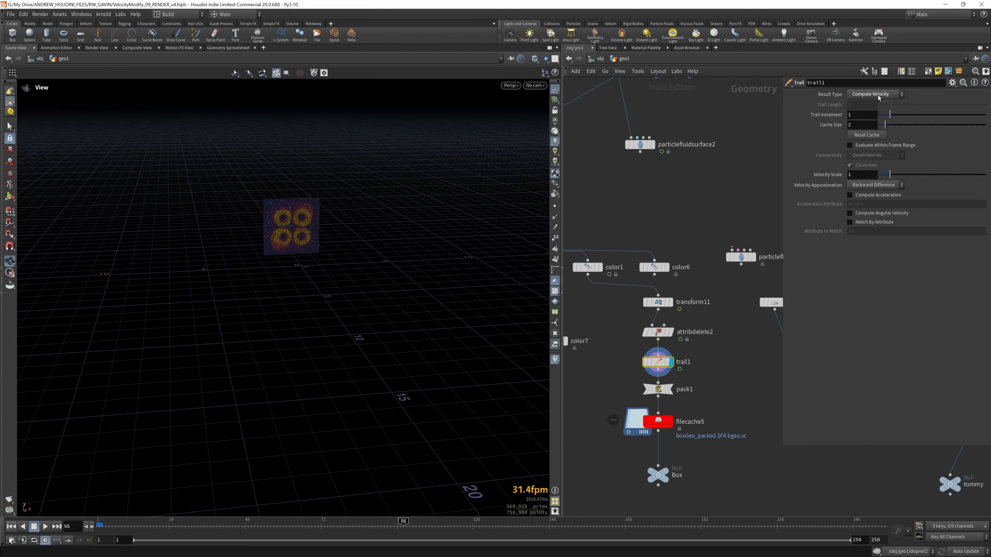
Display pack1 with its settings, followed by filecache5's cached packed pieces seen close up from the front.
{"action": "middle_click_drag", "start_coordinate": [638, 333], "coordinate": [626, 290]}
{"action": "scroll", "coordinate": [626, 290], "scroll_direction": "up", "scroll_amount": 1}
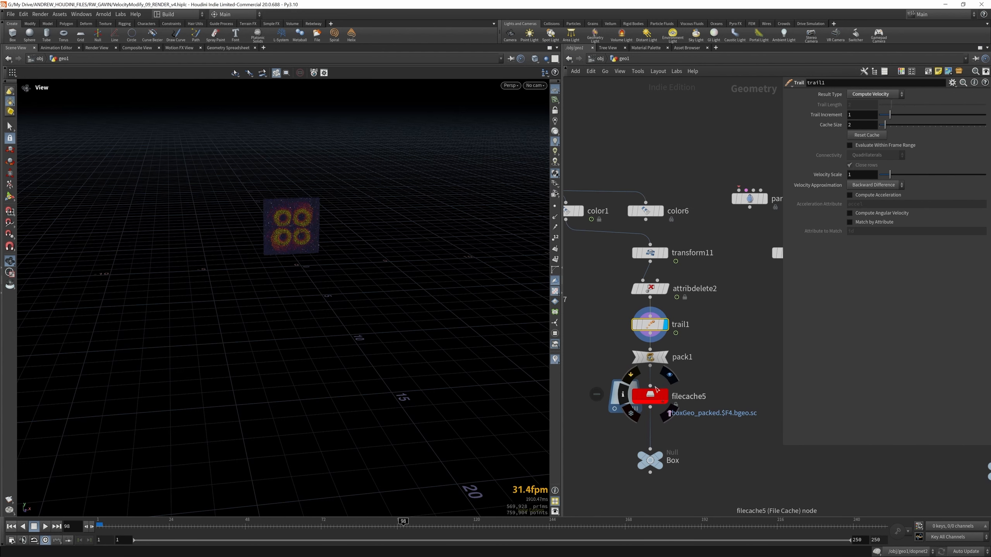
{"action": "left_click", "coordinate": [664, 360]}
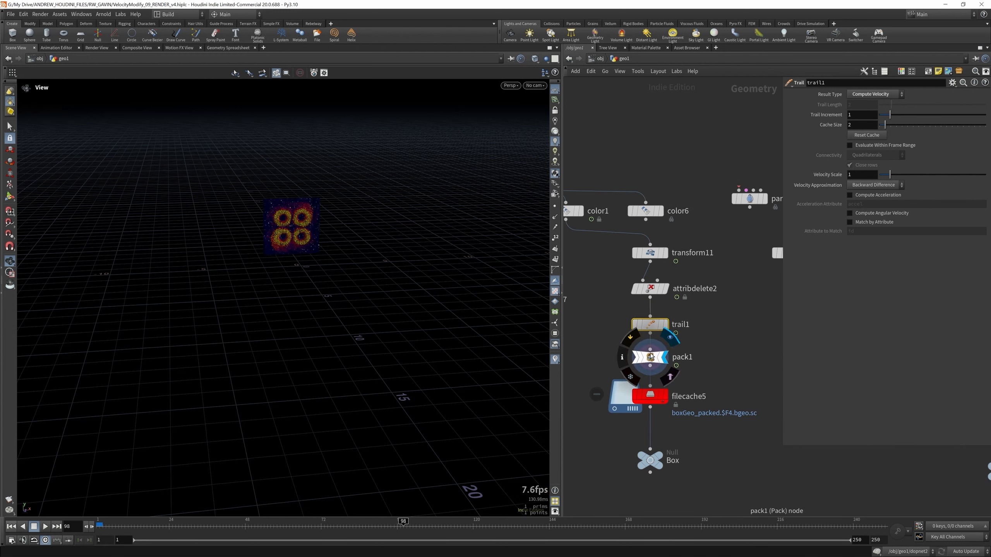
{"action": "left_click", "coordinate": [649, 358]}
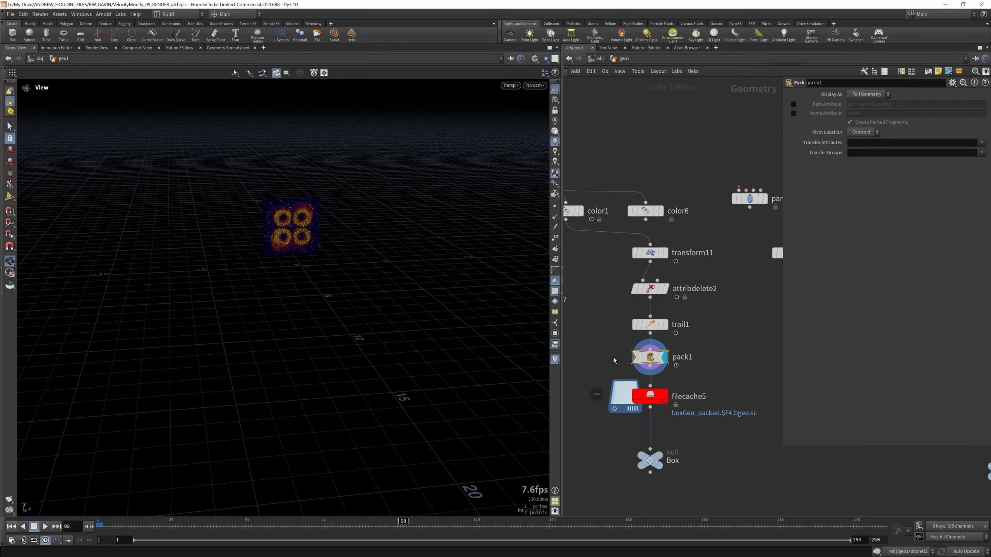
{"action": "scroll", "coordinate": [299, 221], "scroll_direction": "up", "scroll_amount": 5}
{"action": "scroll", "coordinate": [299, 221], "scroll_direction": "up", "scroll_amount": 4}
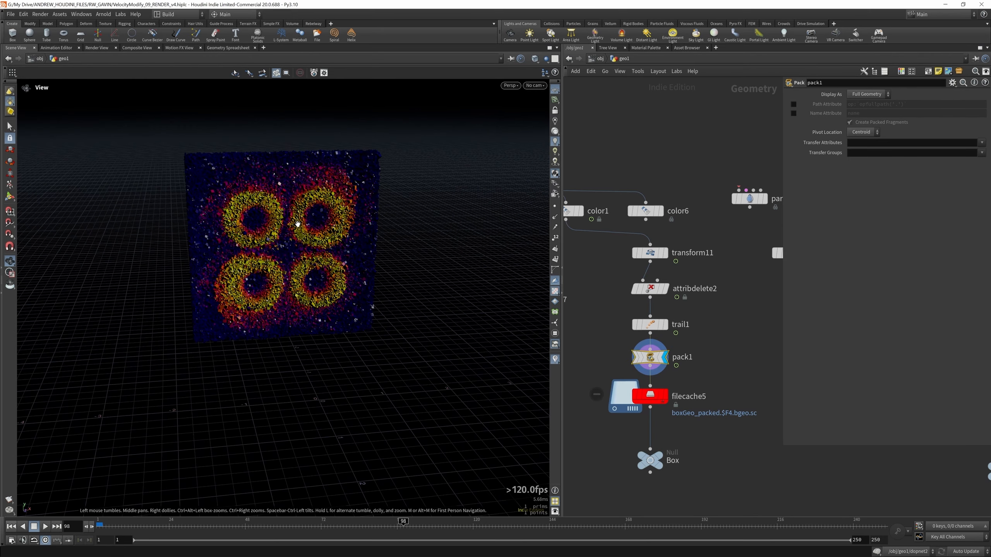
{"action": "left_click_drag", "start_coordinate": [312, 233], "coordinate": [328, 220]}
{"action": "left_click", "coordinate": [664, 396]}
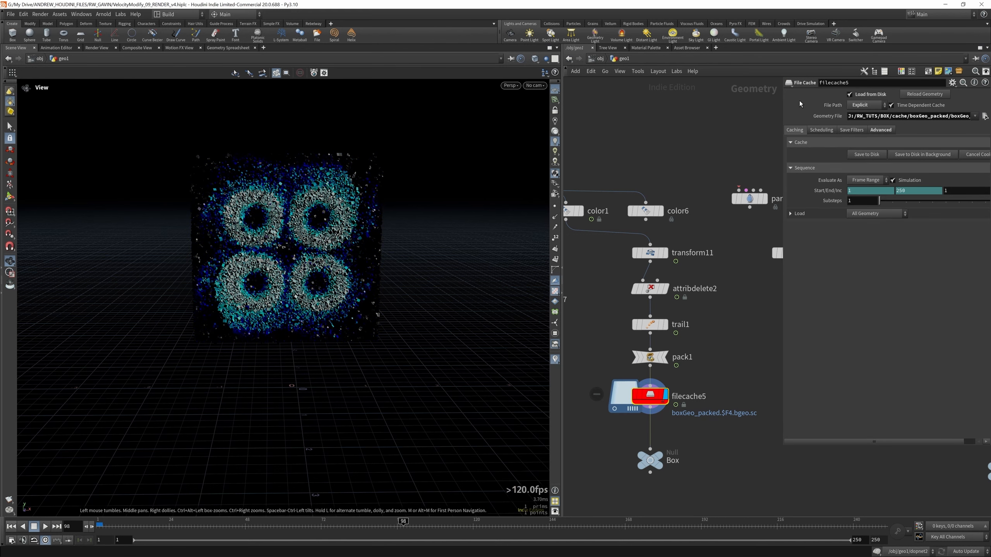
{"action": "mouse_move", "coordinate": [355, 245]}
{"action": "left_mouse_down"}
{"action": "mouse_move", "coordinate": [307, 216]}
{"action": "mouse_move", "coordinate": [351, 230]}
{"action": "left_mouse_up"}
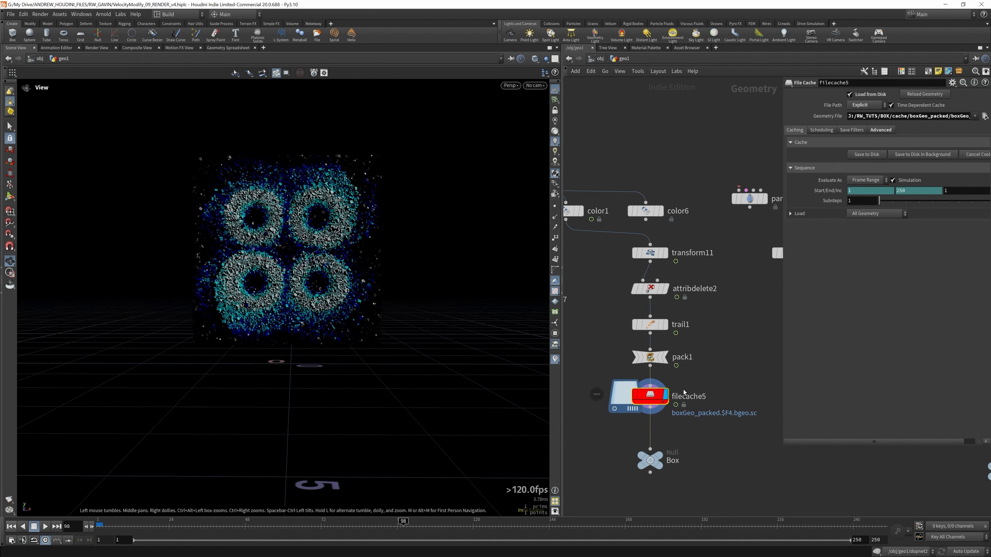
Display transform12's human test figure.
{"action": "scroll", "coordinate": [683, 392], "scroll_direction": "down", "scroll_amount": 8}
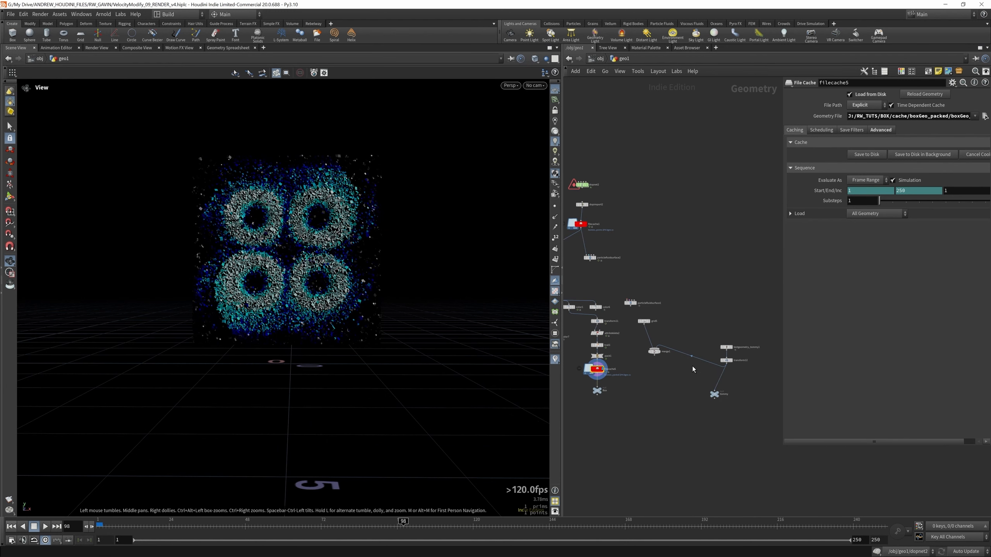
{"action": "scroll", "coordinate": [687, 355], "scroll_direction": "down", "scroll_amount": 3}
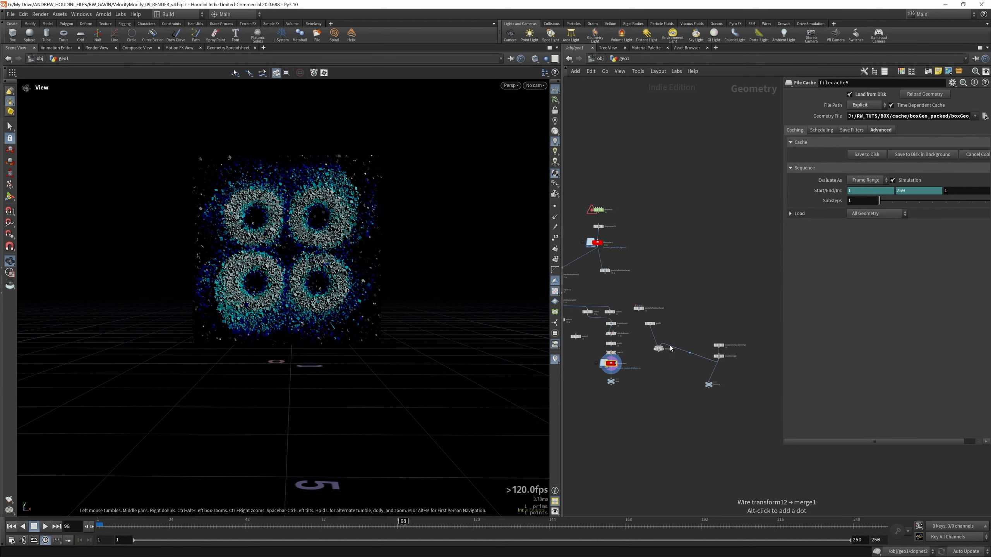
{"action": "scroll", "coordinate": [712, 354], "scroll_direction": "up", "scroll_amount": 5}
{"action": "left_click", "coordinate": [744, 360]}
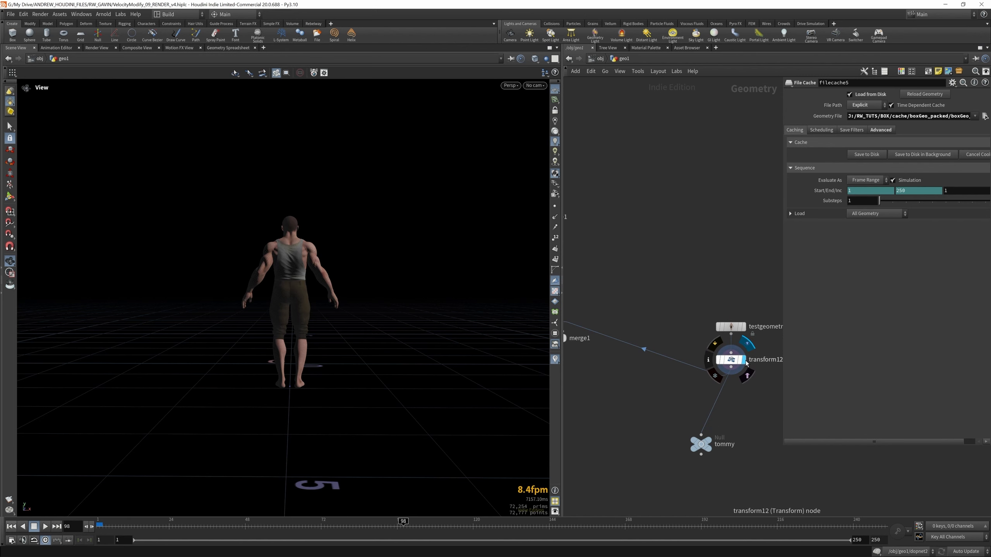
Display merge1 with the figure and floor grid, and overlay filecache5's packed pieces to compare their scale.
{"action": "scroll", "coordinate": [737, 356], "scroll_direction": "down", "scroll_amount": 5}
{"action": "scroll", "coordinate": [694, 331], "scroll_direction": "up", "scroll_amount": 5}
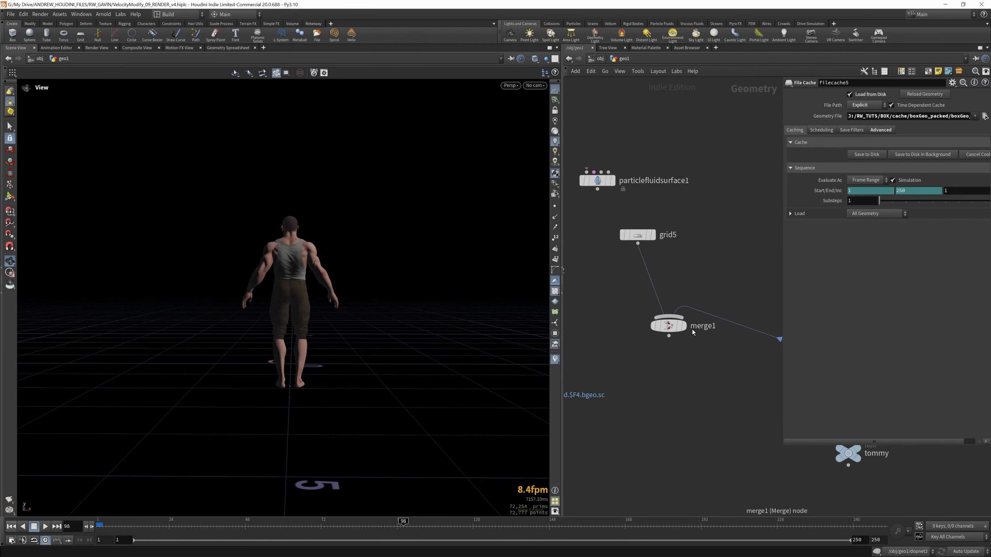
{"action": "left_click", "coordinate": [685, 327]}
{"action": "scroll", "coordinate": [687, 329], "scroll_direction": "down", "scroll_amount": 4}
{"action": "scroll", "coordinate": [632, 355], "scroll_direction": "up", "scroll_amount": 3}
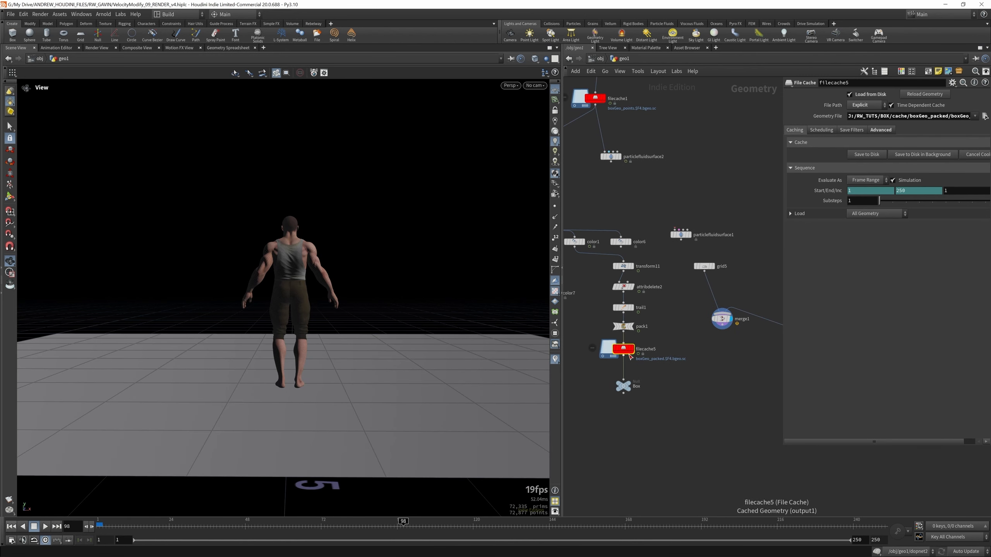
{"action": "left_click", "coordinate": [631, 351]}
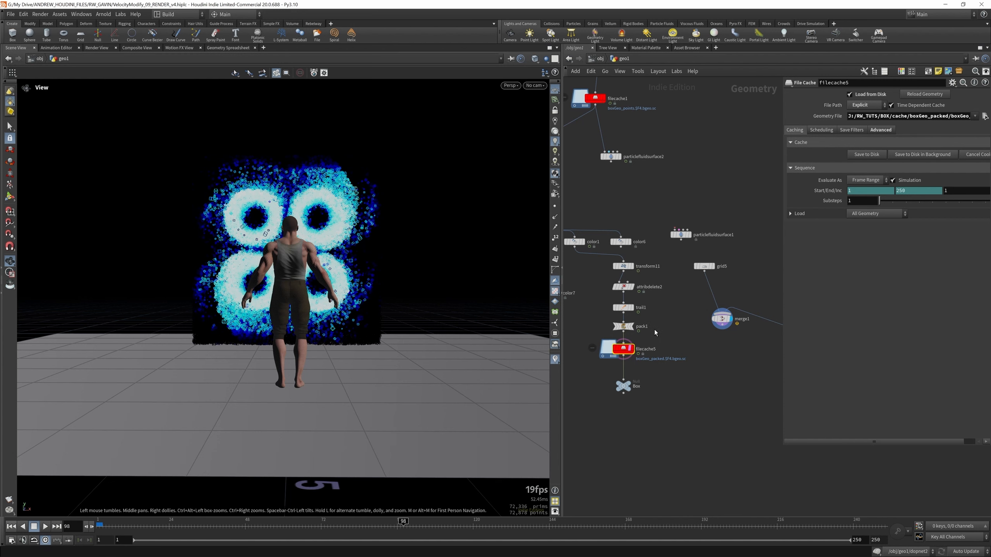
{"action": "scroll", "coordinate": [654, 329], "scroll_direction": "up", "scroll_amount": 3}
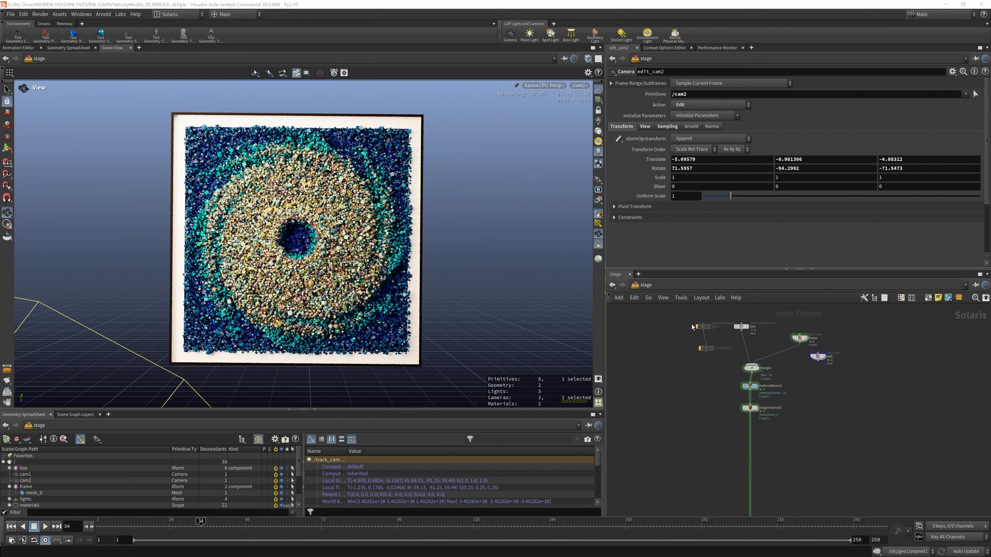
Switch from the Solaris stage to the obj network and enter geo1.
{"action": "left_click", "coordinate": [650, 286]}
{"action": "left_click", "coordinate": [665, 327]}
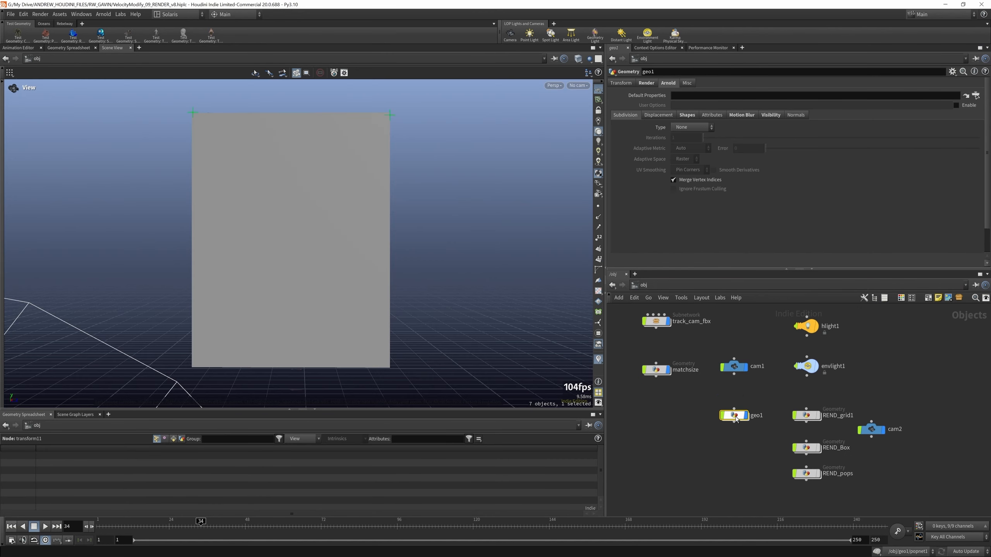
{"action": "double_click", "coordinate": [744, 416]}
Move color1 slightly down in geo1's network and open its ramp's dark blue point in the colour editor.
{"action": "scroll", "coordinate": [708, 373], "scroll_direction": "up", "scroll_amount": 3}
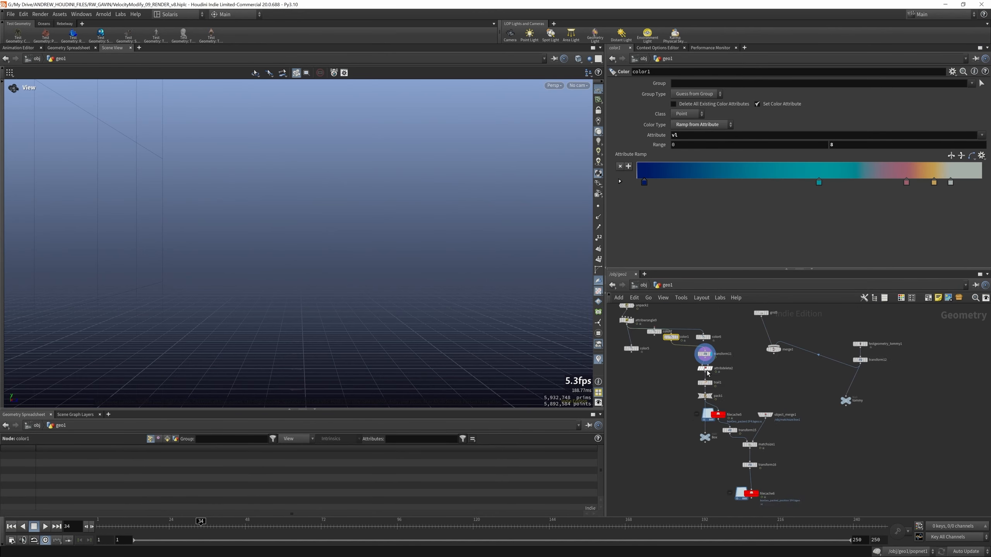
{"action": "scroll", "coordinate": [704, 356], "scroll_direction": "up", "scroll_amount": 5}
{"action": "scroll", "coordinate": [713, 385], "scroll_direction": "down", "scroll_amount": 3}
{"action": "left_click_drag", "start_coordinate": [655, 351], "coordinate": [657, 368]}
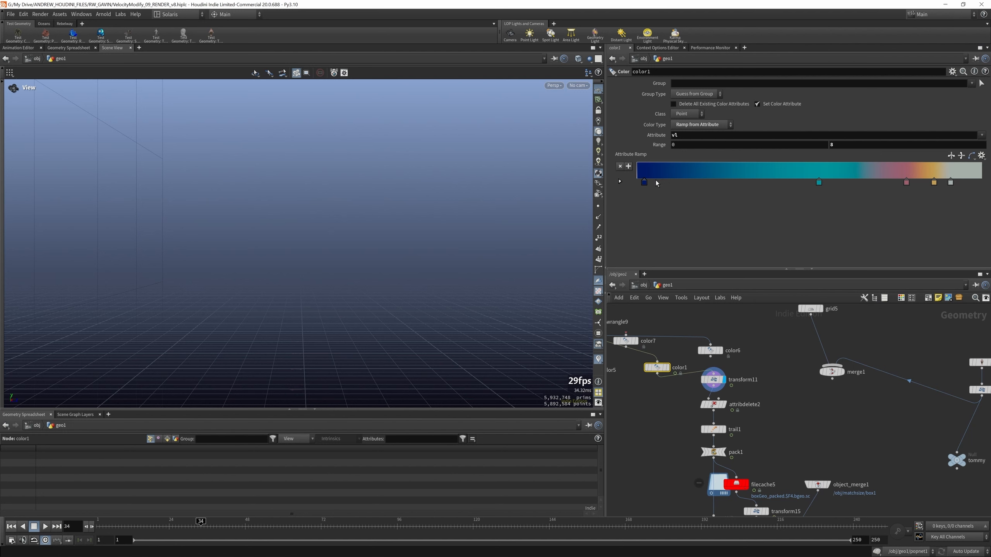
{"action": "double_click", "coordinate": [645, 182]}
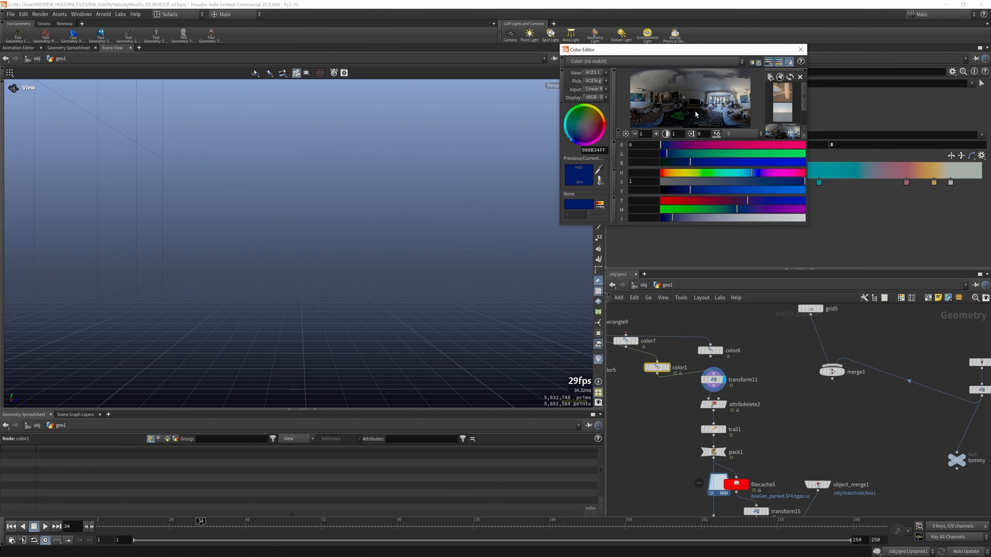
View the colour editor's image chooser without loading a file, and enlarge the editor to show the painting in the reference image.
{"action": "left_click", "coordinate": [770, 77]}
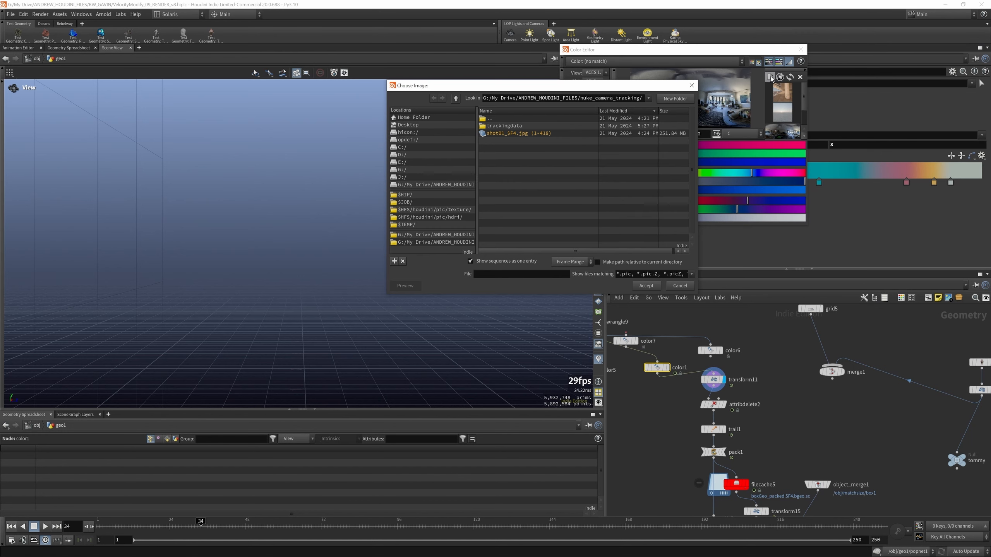
{"action": "left_click", "coordinate": [680, 286]}
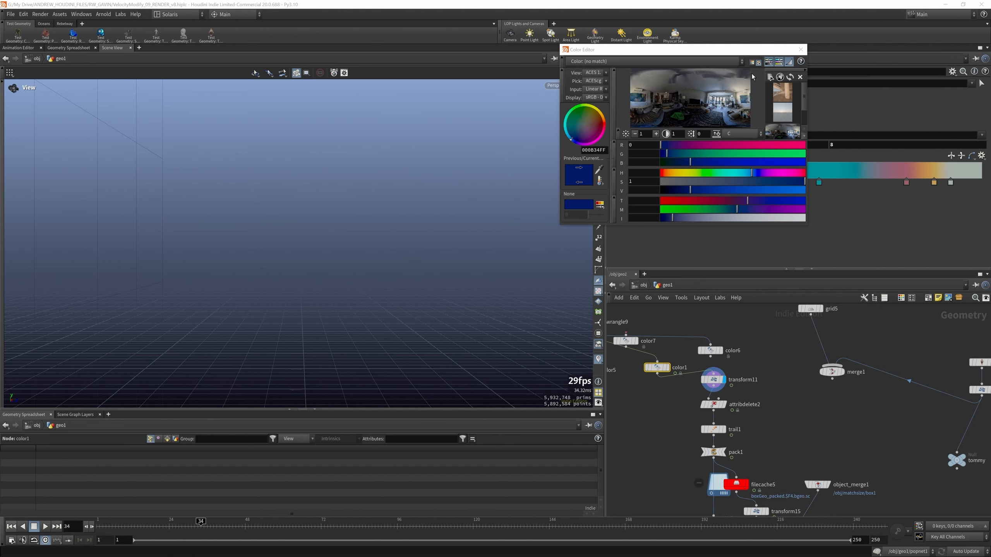
{"action": "left_click", "coordinate": [780, 78]}
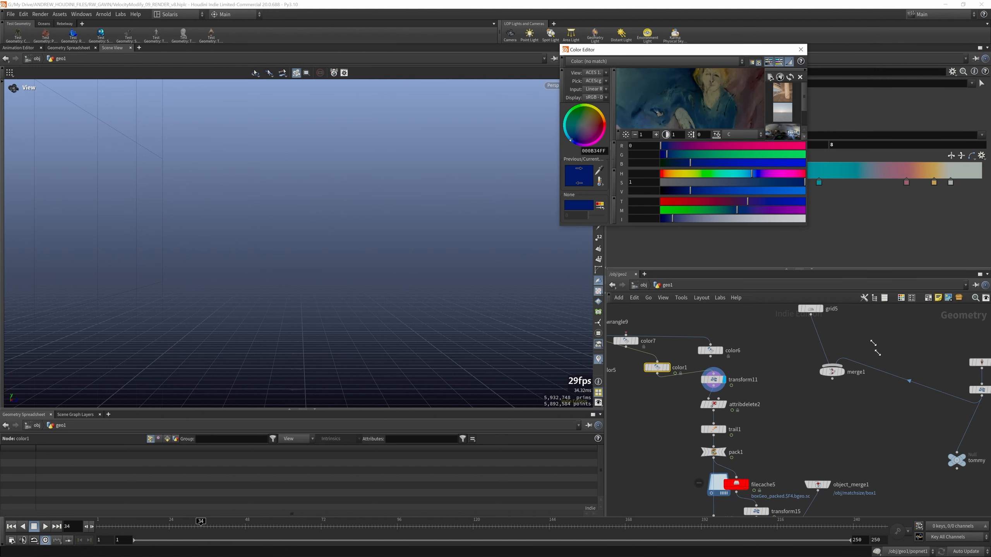
{"action": "left_click_drag", "start_coordinate": [806, 225], "coordinate": [887, 372]}
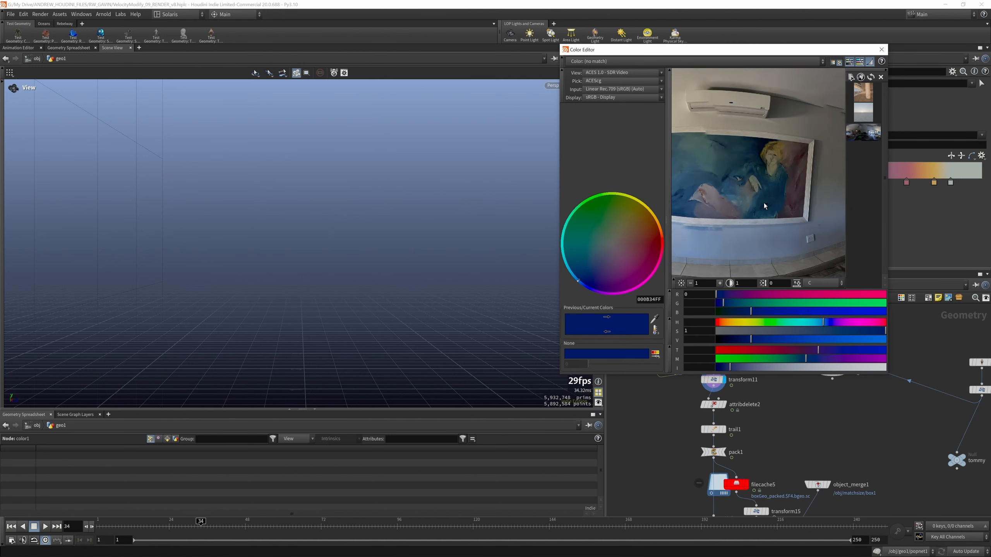
Sample dark teal, golden and brown colours from the painting for the ramp's first point.
{"action": "left_click", "coordinate": [735, 104]}
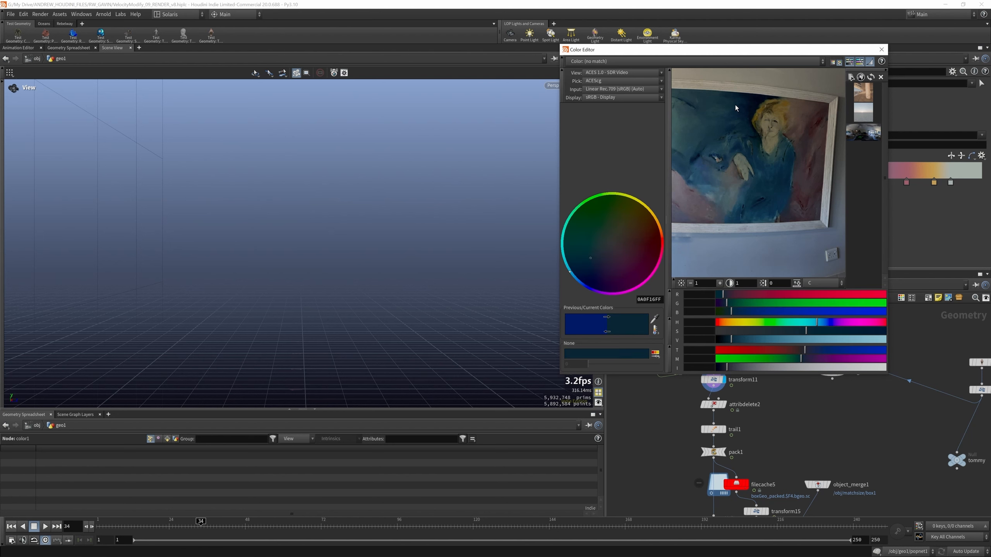
{"action": "left_click", "coordinate": [738, 136]}
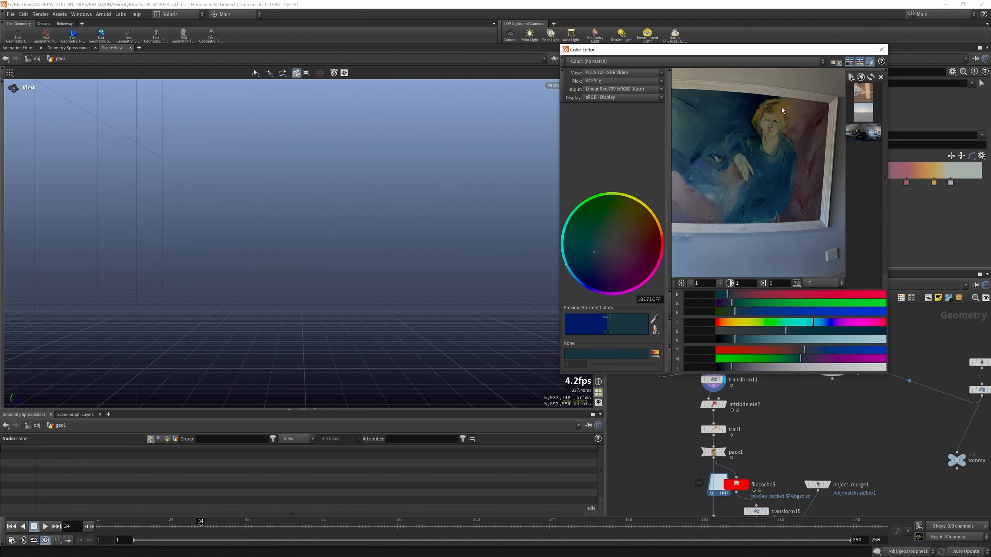
{"action": "left_click", "coordinate": [782, 107]}
{"action": "left_click", "coordinate": [778, 106]}
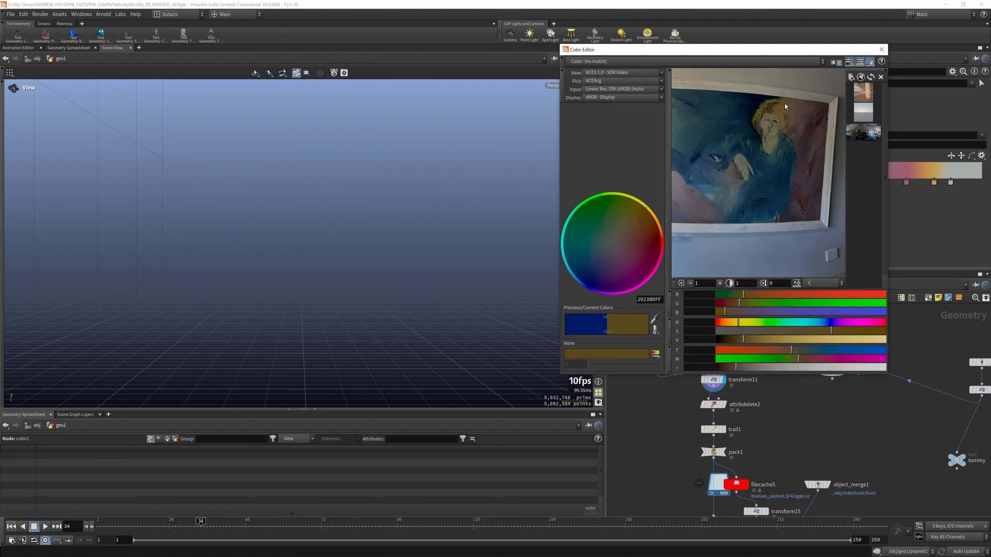
{"action": "mouse_move", "coordinate": [784, 104]}
{"action": "left_mouse_down"}
{"action": "mouse_move", "coordinate": [775, 103]}
{"action": "mouse_move", "coordinate": [801, 112]}
{"action": "mouse_move", "coordinate": [811, 141]}
{"action": "mouse_move", "coordinate": [797, 105]}
{"action": "left_mouse_up"}
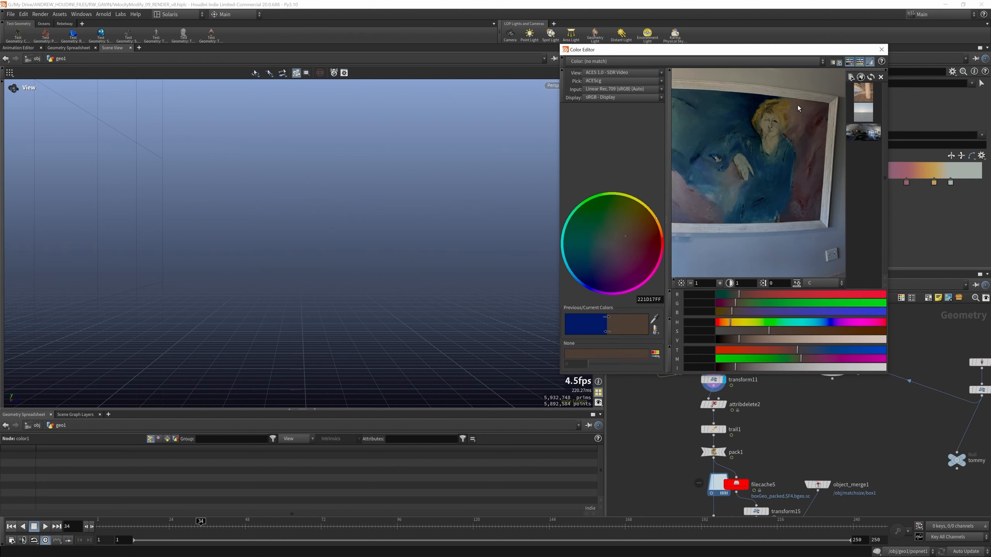
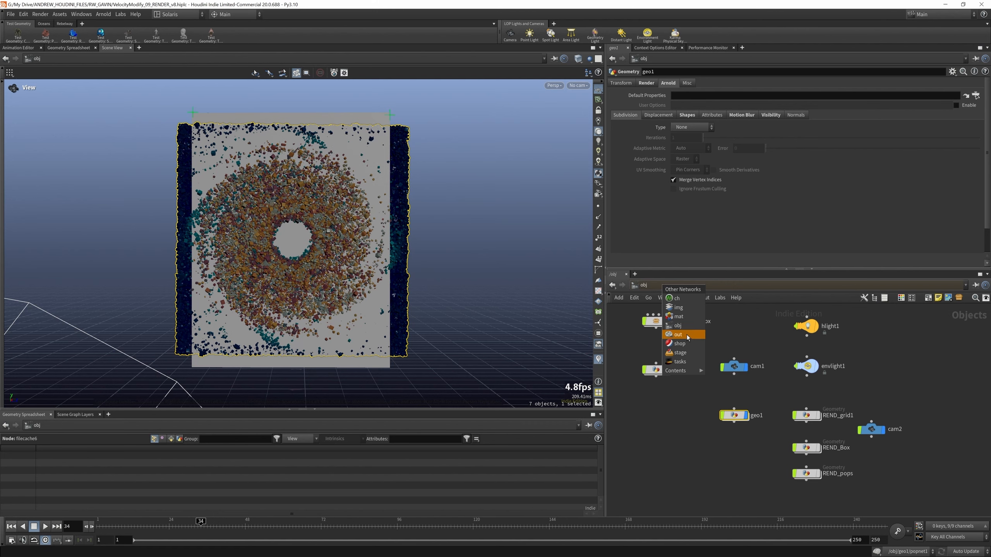
Switch to the stage network and show the box Geometry Sequence's settings.
{"action": "left_click", "coordinate": [686, 353]}
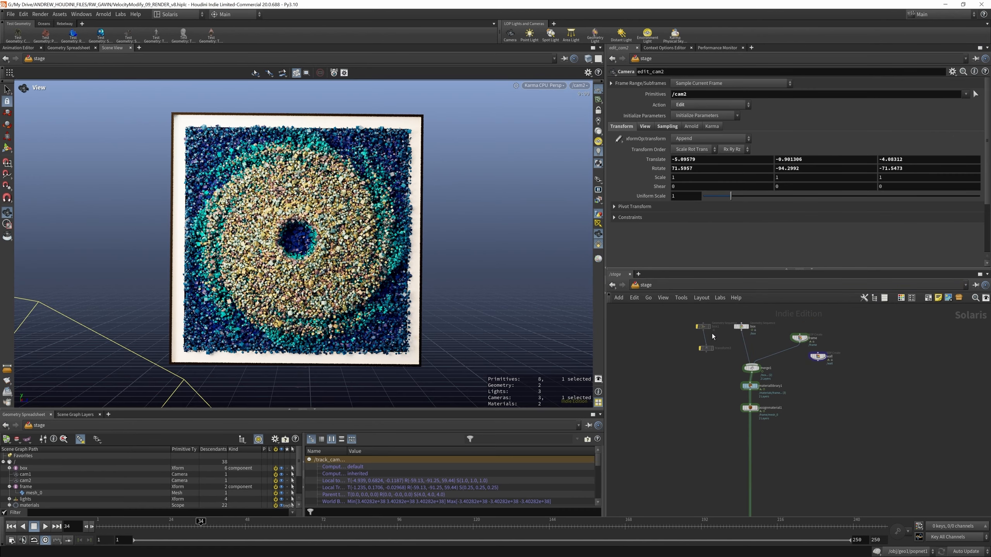
{"action": "left_click", "coordinate": [749, 327]}
{"action": "left_click", "coordinate": [742, 326]}
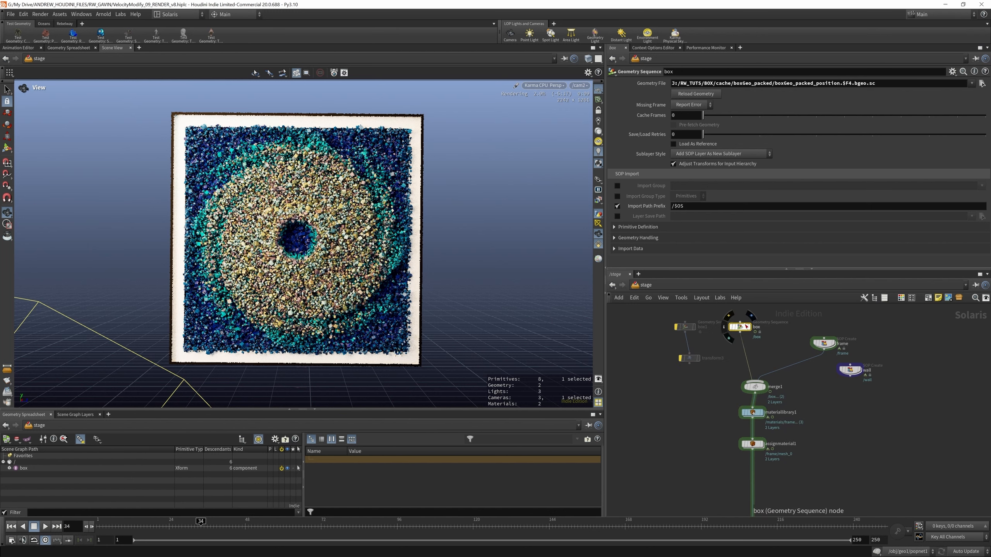
Look inside the frame SOP Create at its geometry network and return to the stage.
{"action": "scroll", "coordinate": [741, 330], "scroll_direction": "up", "scroll_amount": 5}
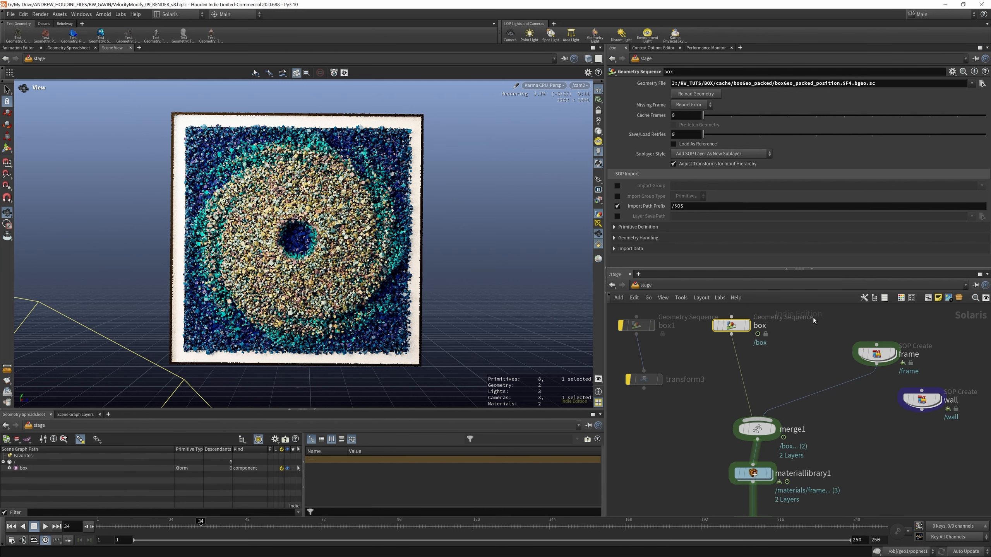
{"action": "scroll", "coordinate": [790, 340], "scroll_direction": "down", "scroll_amount": 4}
{"action": "scroll", "coordinate": [804, 342], "scroll_direction": "up", "scroll_amount": 3}
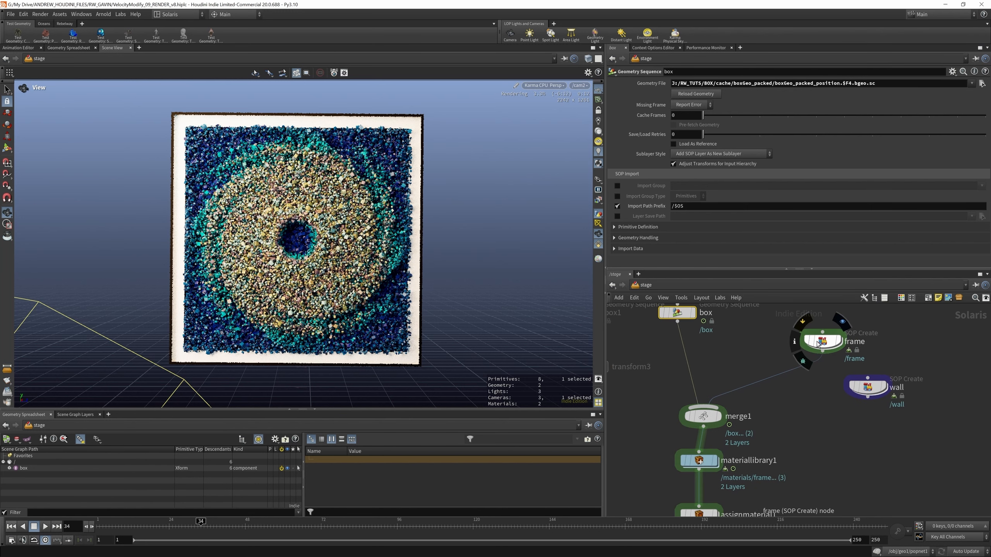
{"action": "double_click", "coordinate": [822, 341]}
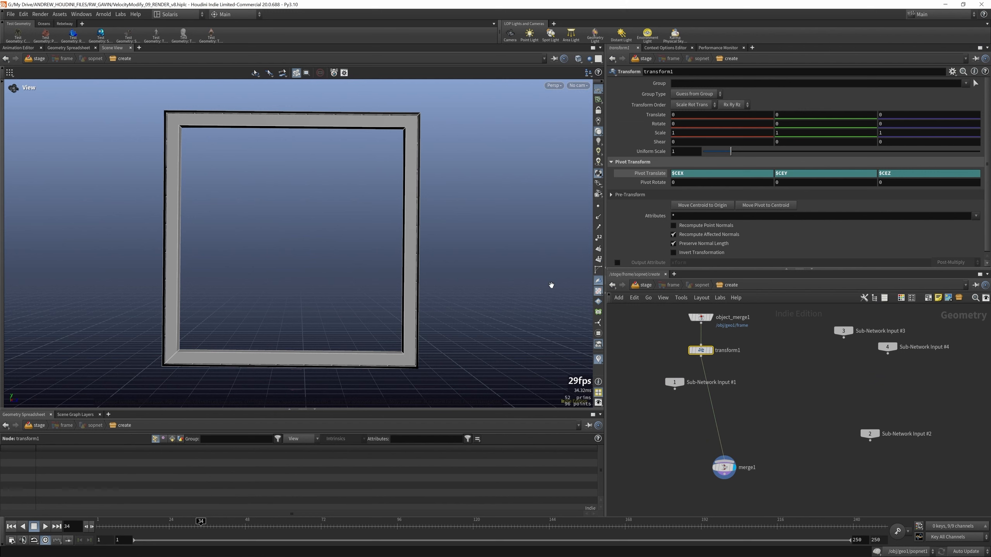
{"action": "left_click", "coordinate": [648, 287]}
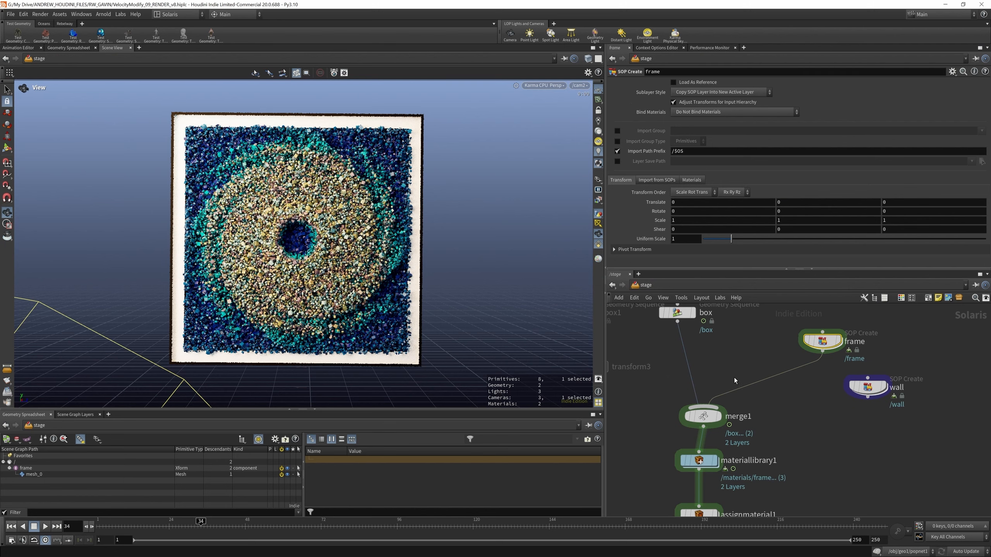
Enter mtlxmaterial_box inside materiallibrary1 and show its mtlxgeomcolor1 node's settings.
{"action": "double_click", "coordinate": [707, 402]}
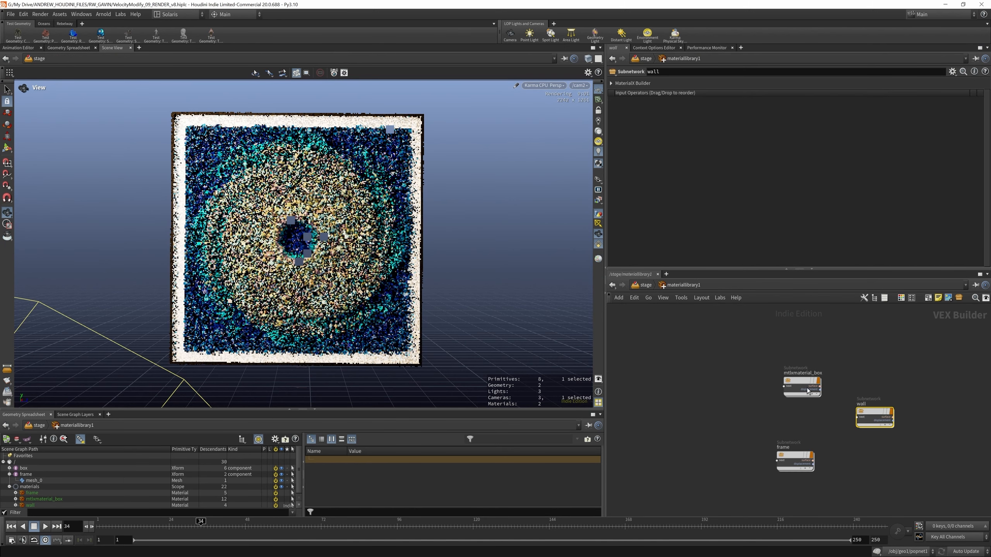
{"action": "left_click_drag", "start_coordinate": [804, 386], "coordinate": [788, 353]}
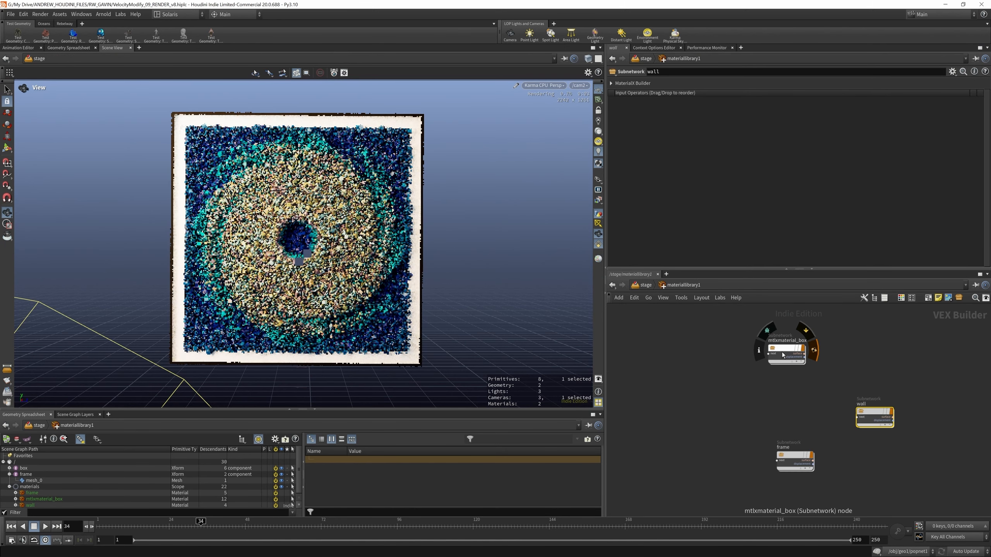
{"action": "double_click", "coordinate": [782, 351]}
{"action": "scroll", "coordinate": [706, 350], "scroll_direction": "up", "scroll_amount": 3}
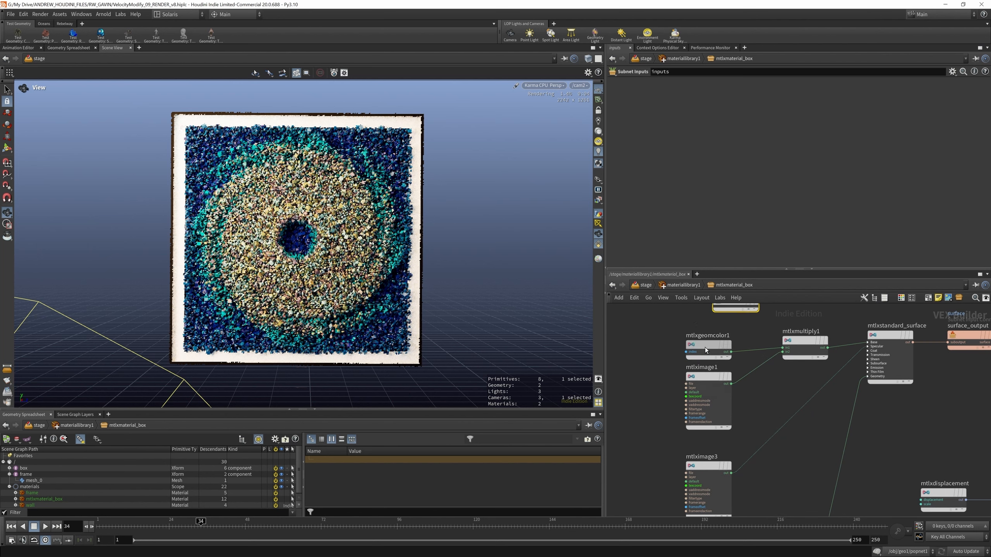
{"action": "left_click", "coordinate": [706, 349]}
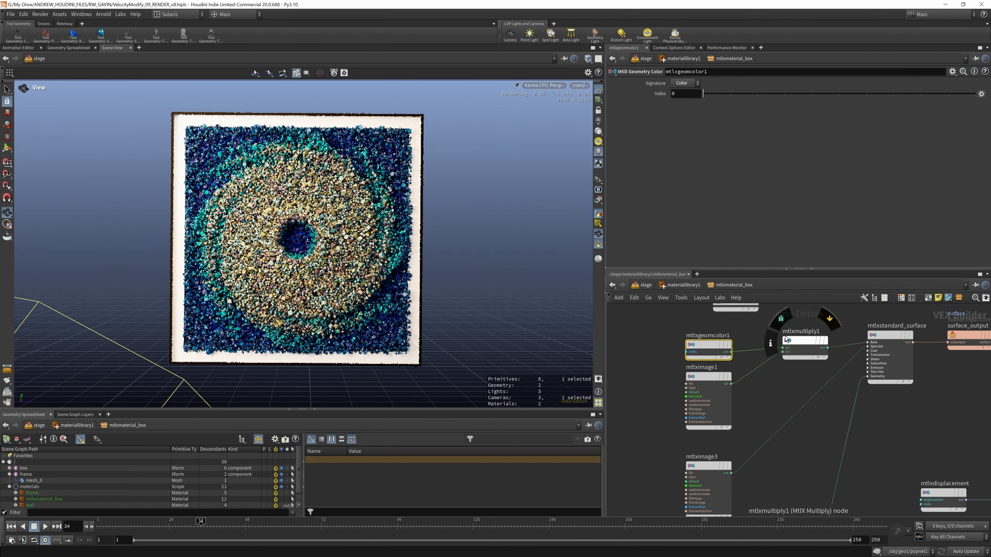
Inspect the texture file path of mtlximage1, which feeds the colour multiply.
{"action": "left_click", "coordinate": [715, 381]}
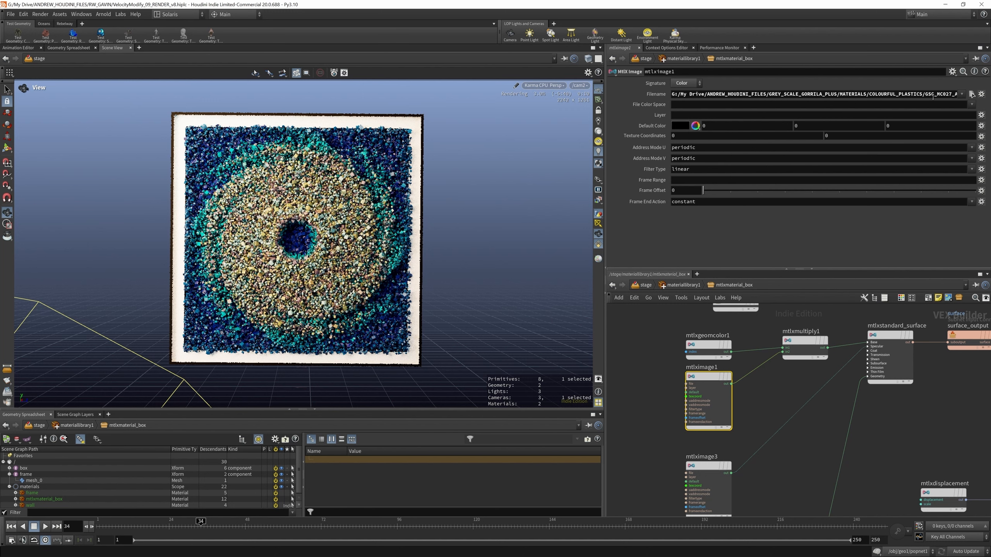
{"action": "left_click_drag", "start_coordinate": [898, 94], "coordinate": [970, 94]}
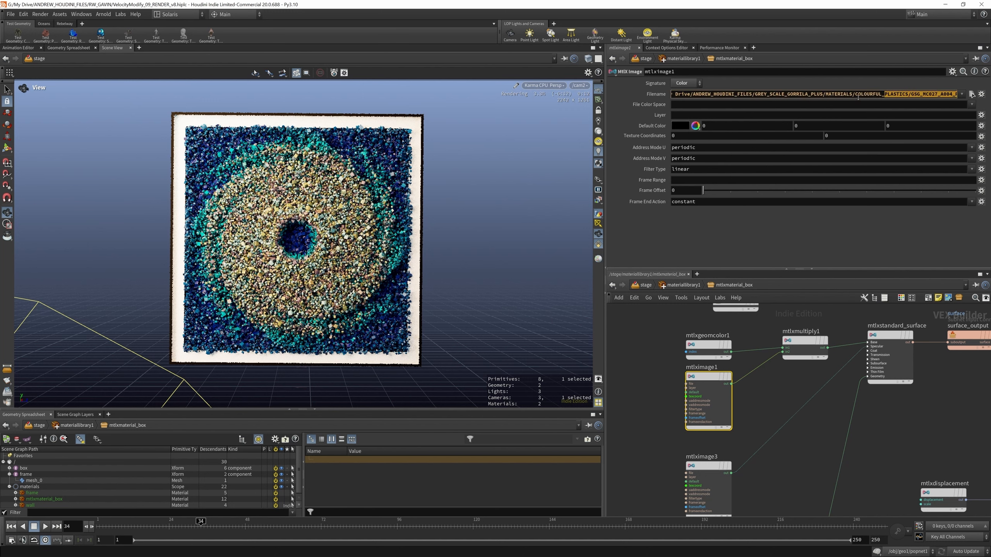
{"action": "left_click_drag", "start_coordinate": [854, 94], "coordinate": [964, 94]}
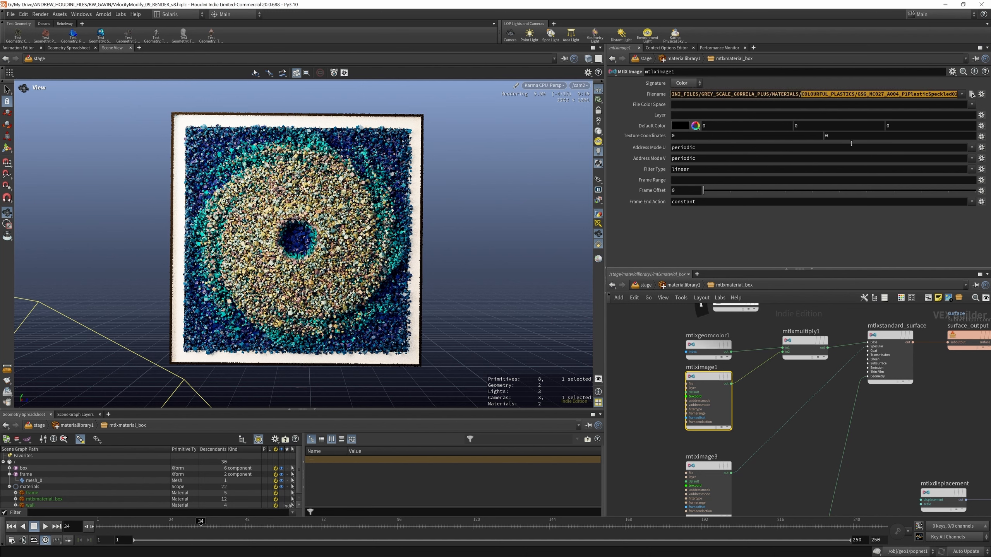
{"action": "left_click", "coordinate": [712, 379]}
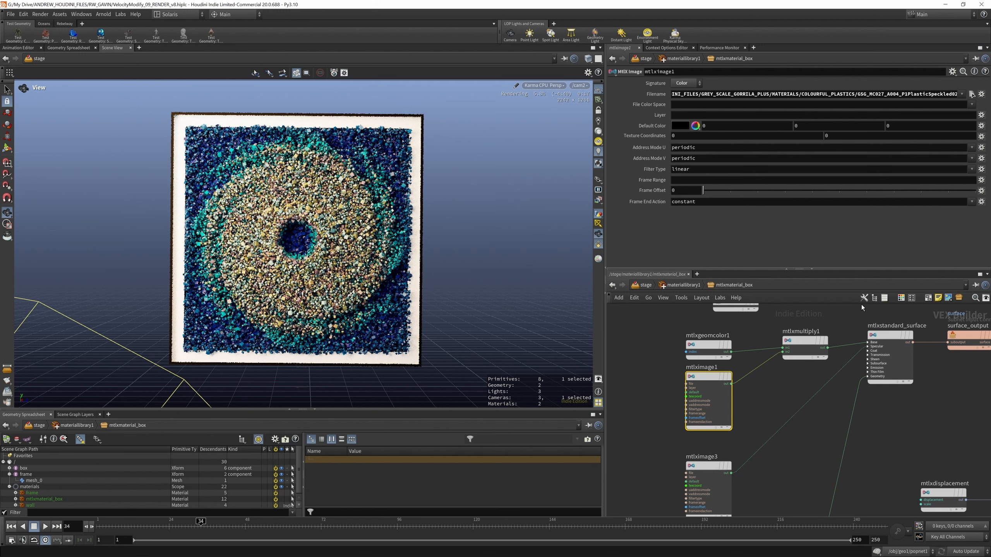
Inspect the texture file path of mtlximage3 in the box material.
{"action": "scroll", "coordinate": [729, 338], "scroll_direction": "down", "scroll_amount": 4}
{"action": "scroll", "coordinate": [726, 399], "scroll_direction": "up", "scroll_amount": 3}
{"action": "left_click", "coordinate": [715, 408]}
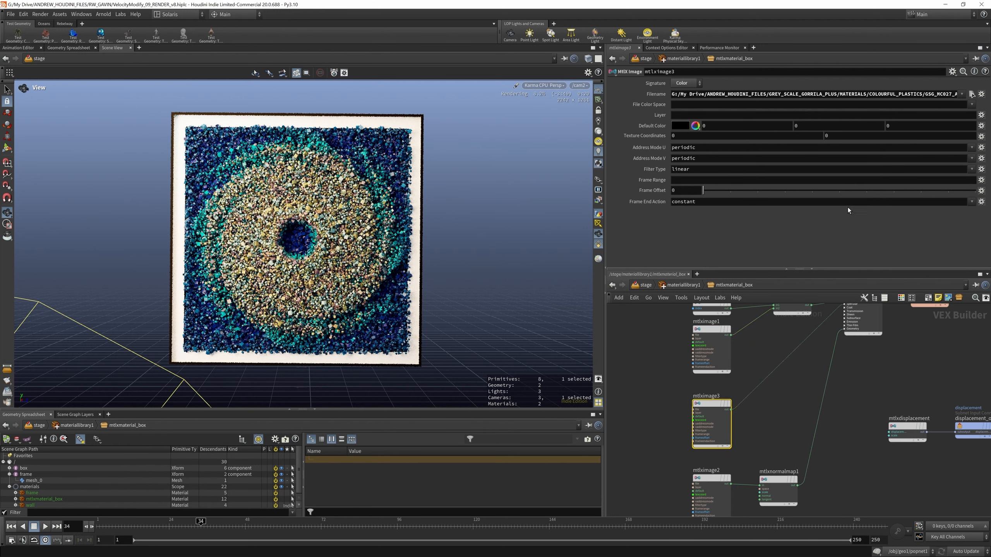
{"action": "scroll", "coordinate": [823, 369], "scroll_direction": "up", "scroll_amount": 3}
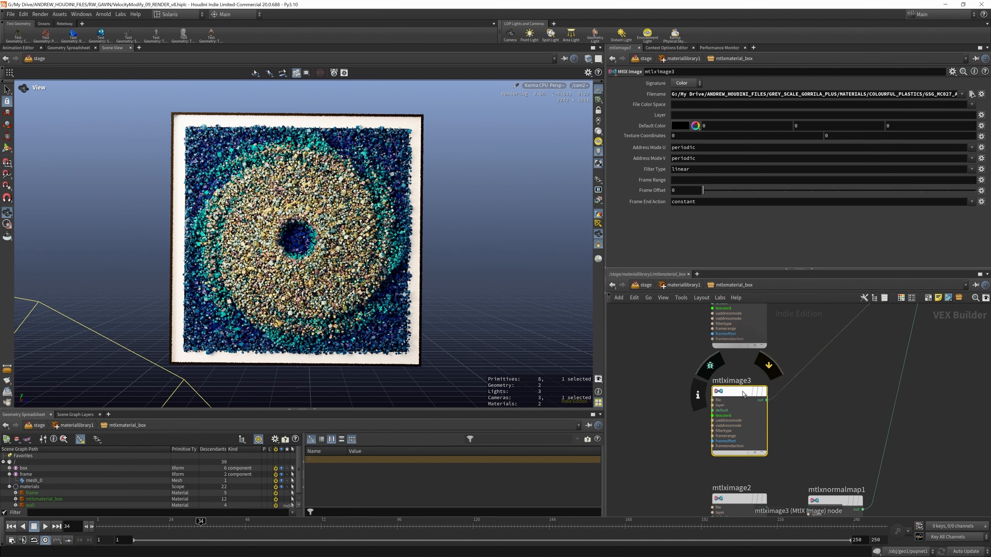
{"action": "left_click_drag", "start_coordinate": [826, 96], "coordinate": [958, 94]}
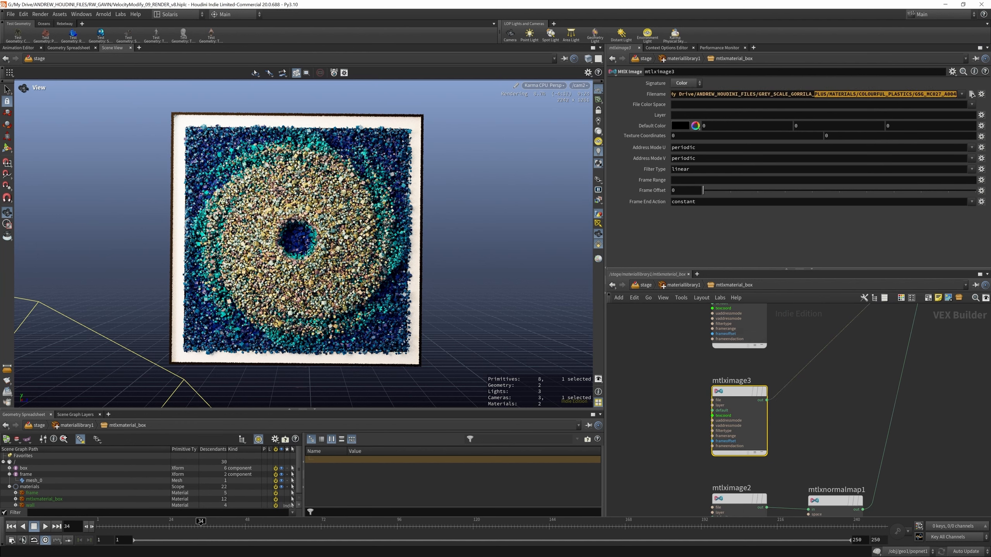
Inspect the texture file path of mtlximage2, which feeds the normal map.
{"action": "scroll", "coordinate": [726, 417], "scroll_direction": "down", "scroll_amount": 3}
{"action": "scroll", "coordinate": [728, 430], "scroll_direction": "up", "scroll_amount": 3}
{"action": "left_click", "coordinate": [724, 424]}
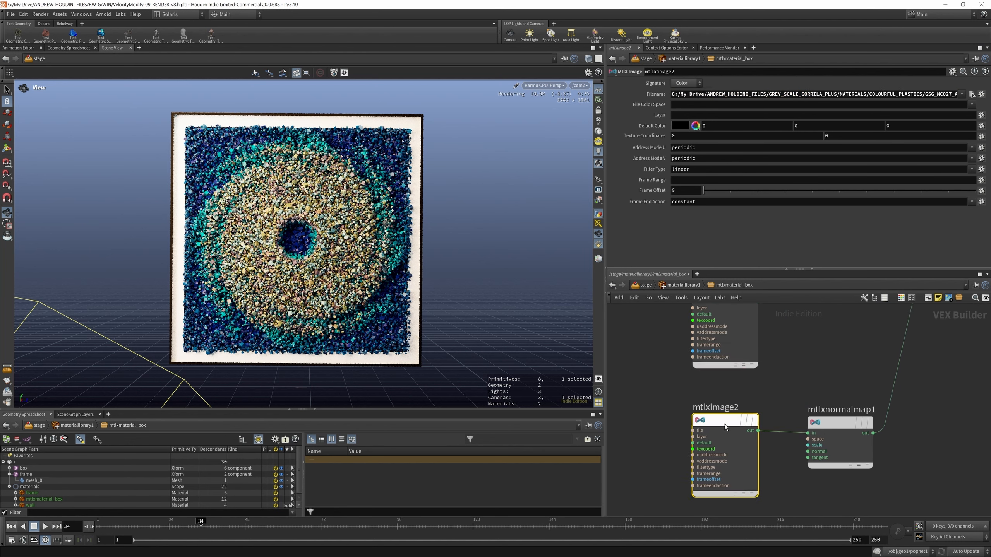
{"action": "left_click_drag", "start_coordinate": [838, 96], "coordinate": [957, 94]}
Show mtlxnormalmap1's settings and follow its connection to the standard surface's Geometry input.
{"action": "scroll", "coordinate": [823, 432], "scroll_direction": "up", "scroll_amount": 2}
{"action": "left_click", "coordinate": [824, 432]}
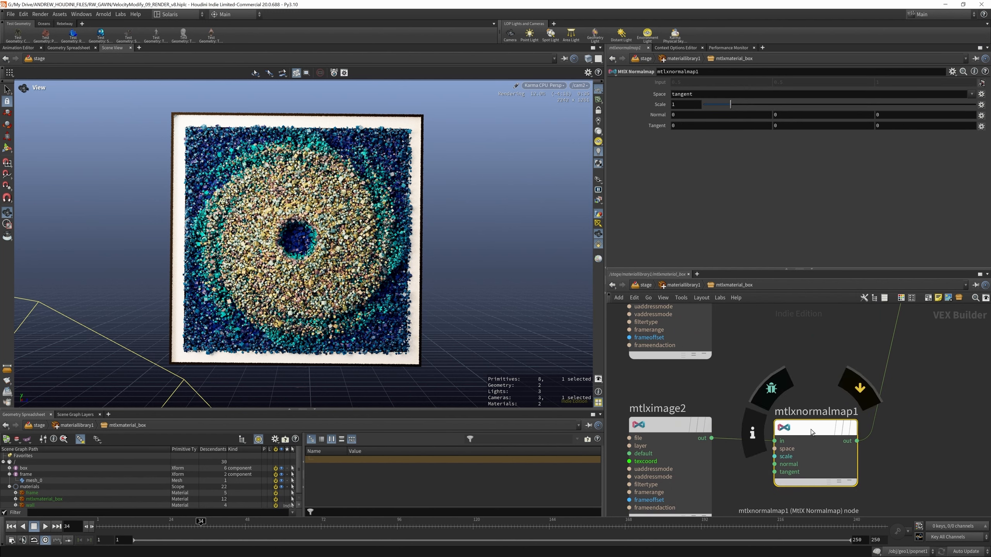
{"action": "scroll", "coordinate": [720, 410], "scroll_direction": "down", "scroll_amount": 5}
{"action": "scroll", "coordinate": [733, 392], "scroll_direction": "up", "scroll_amount": 6}
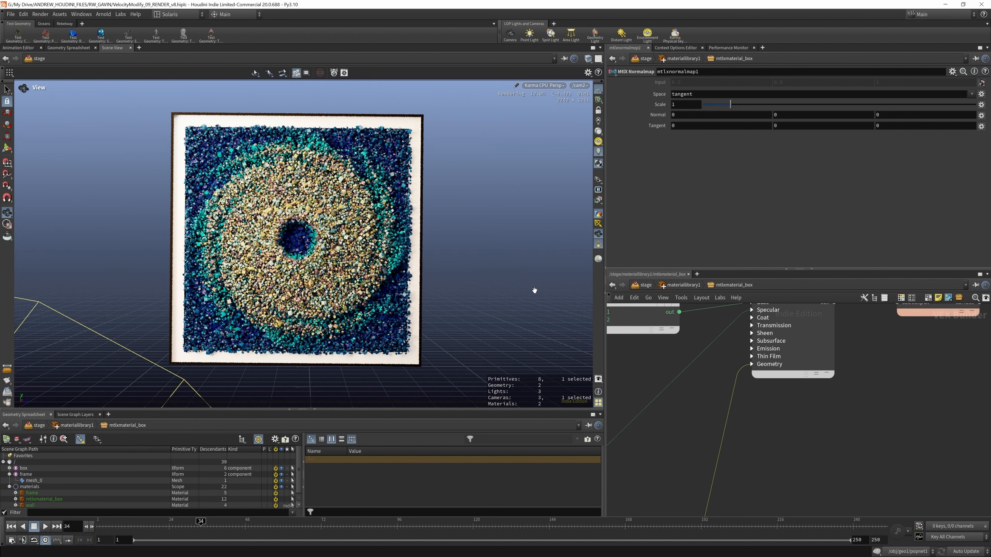
Return to materiallibrary1, enter the frame material and show its mtlxgeomcolor1 settings.
{"action": "left_click", "coordinate": [683, 285]}
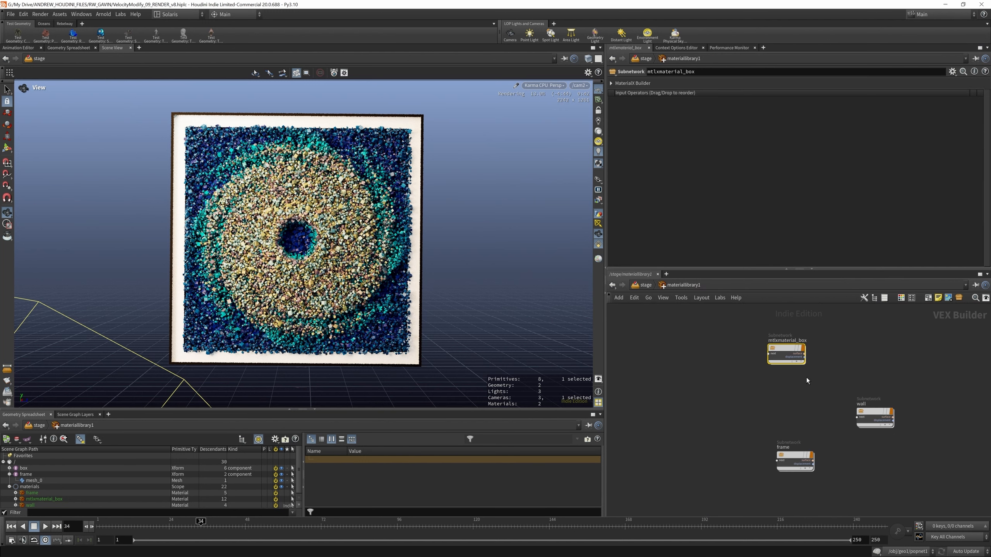
{"action": "double_click", "coordinate": [785, 454]}
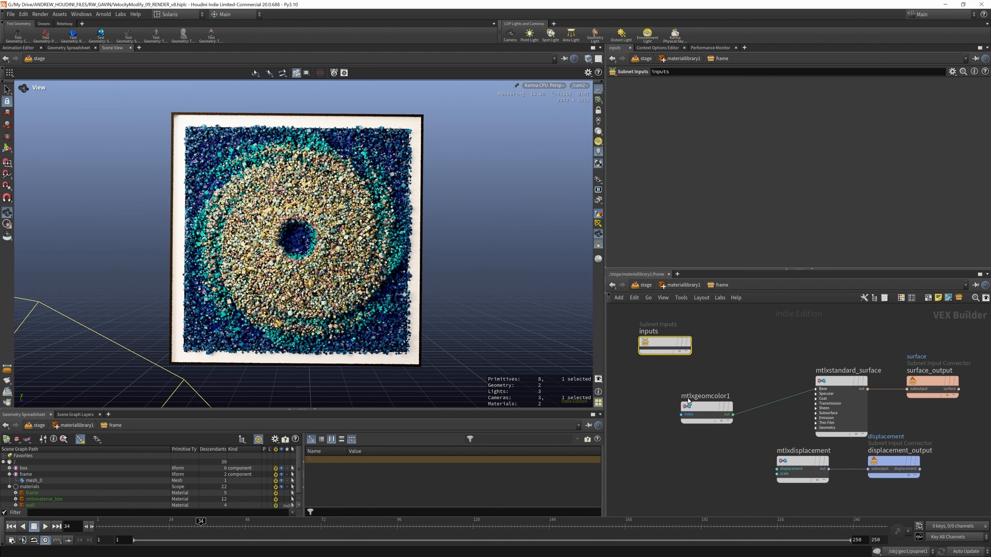
{"action": "left_click", "coordinate": [702, 406]}
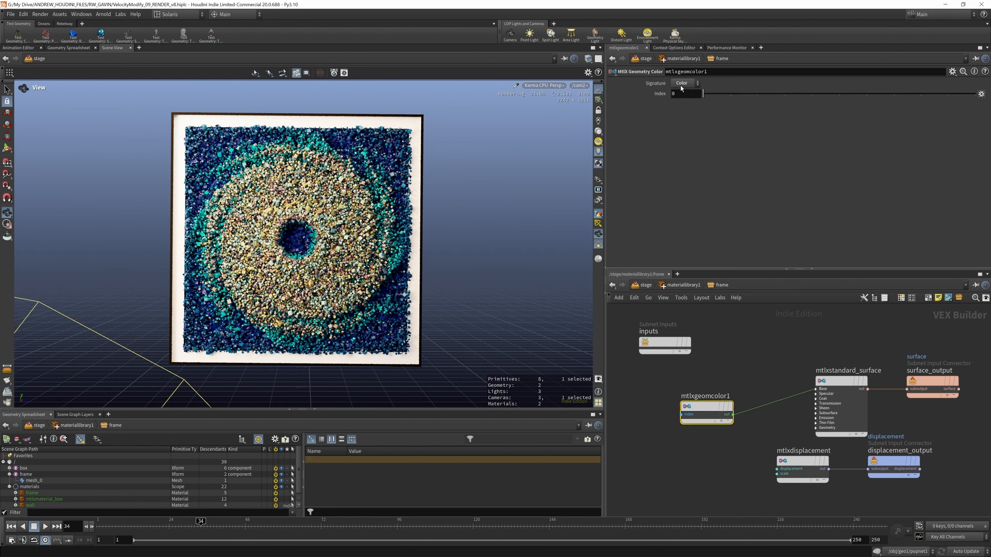
Inspect the frame material's mtlxstandard_surface settings, and return to the stage network after selecting the wall material.
{"action": "left_click", "coordinate": [846, 379]}
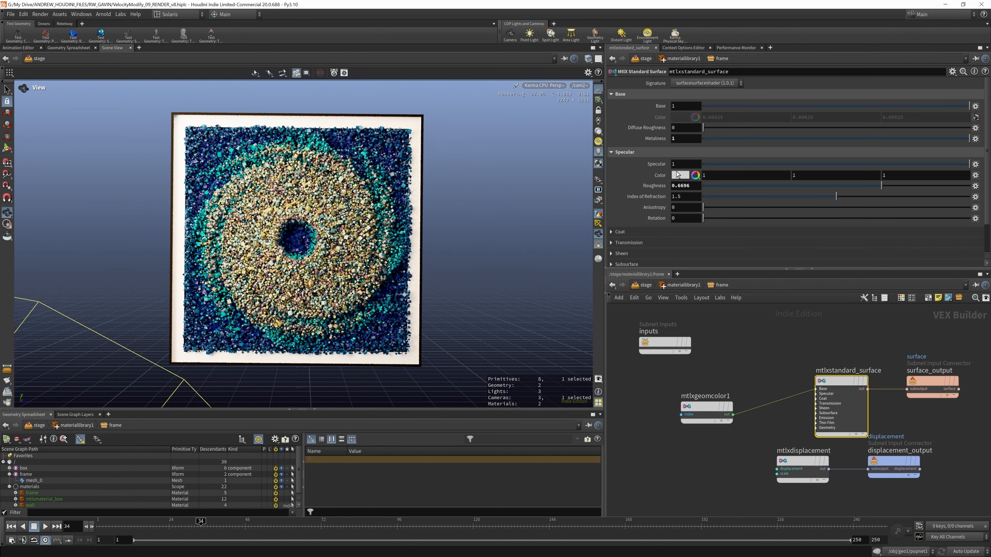
{"action": "left_click", "coordinate": [687, 285]}
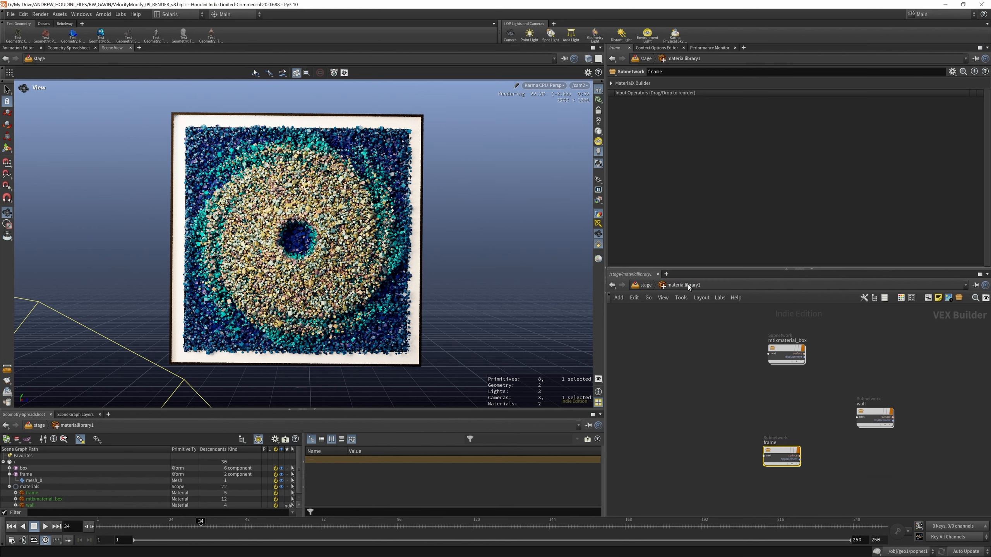
{"action": "left_click", "coordinate": [871, 411]}
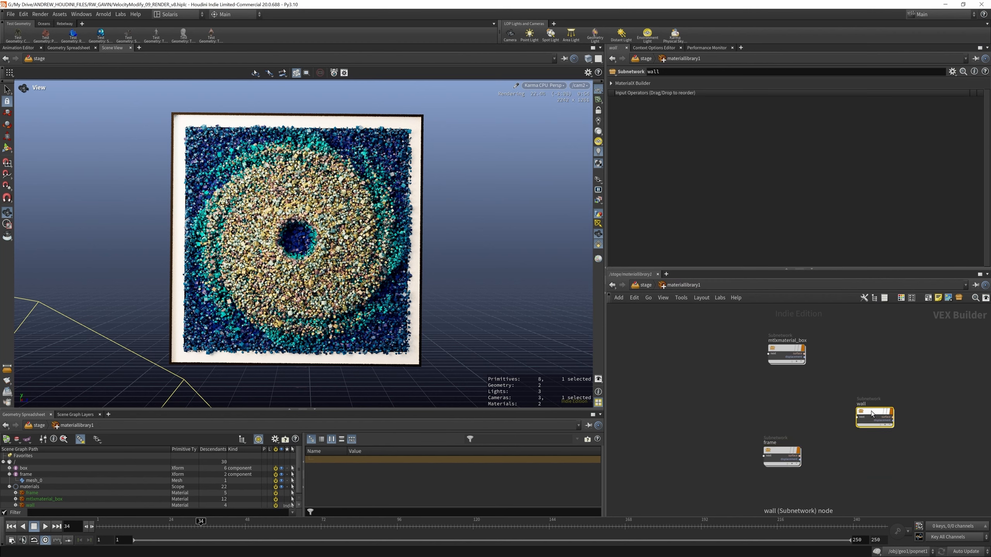
{"action": "left_click", "coordinate": [645, 286]}
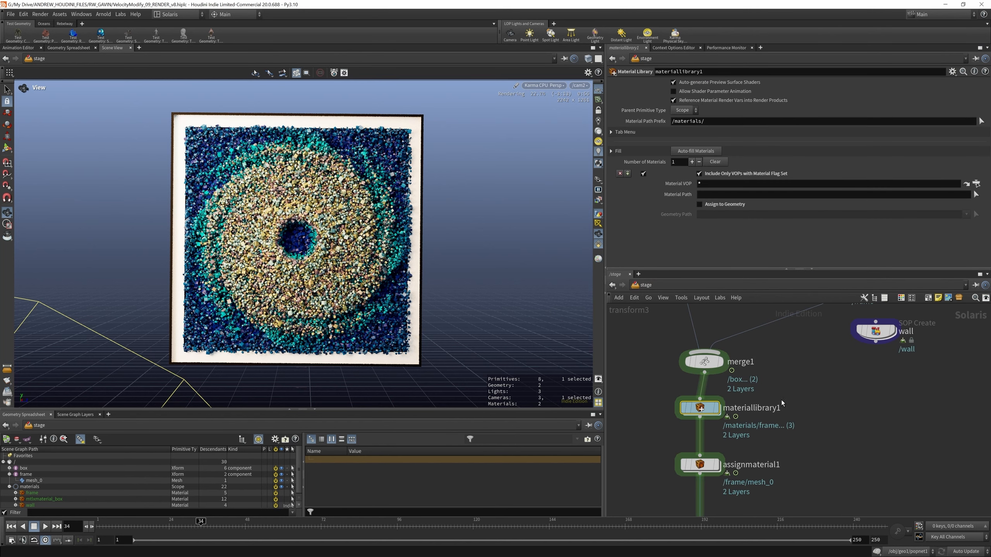
Inspect the box and frame assignments in assignmaterial1 and filter the scene graph by 1.
{"action": "scroll", "coordinate": [781, 400], "scroll_direction": "down", "scroll_amount": 3}
{"action": "scroll", "coordinate": [737, 405], "scroll_direction": "up", "scroll_amount": 5}
{"action": "left_click", "coordinate": [719, 429]}
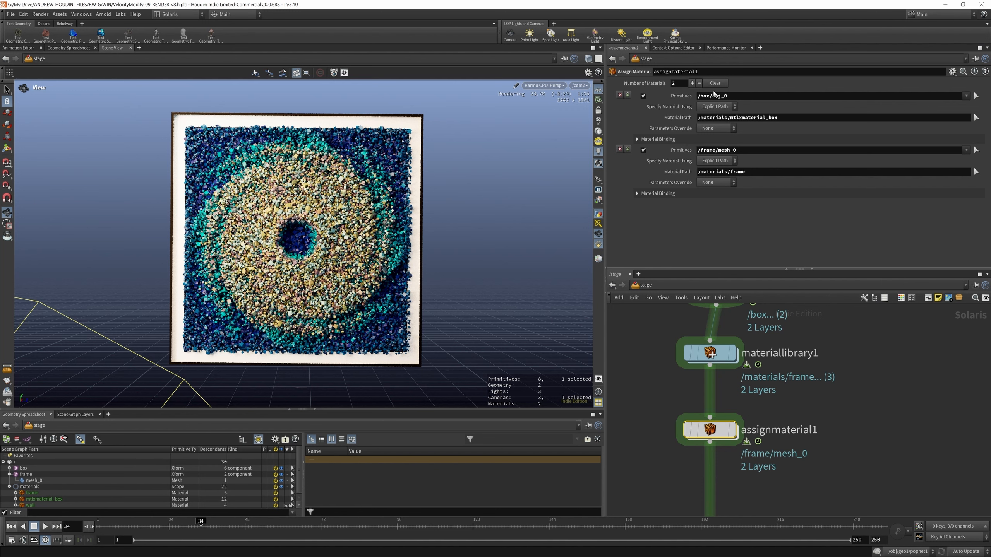
{"action": "type", "text": "1"}
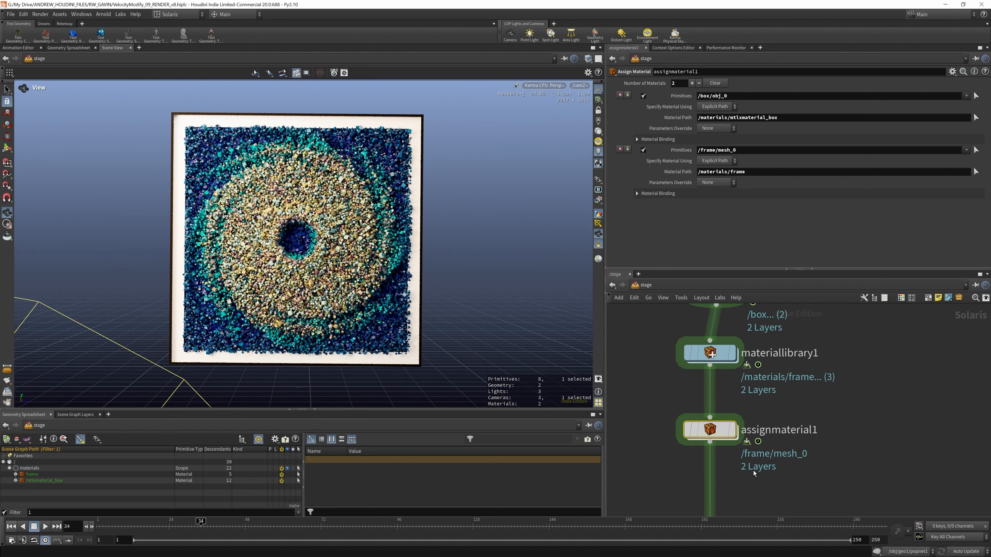
Delete the merge2 node below assignmaterial1 in the stage network.
{"action": "scroll", "coordinate": [719, 355], "scroll_direction": "down", "scroll_amount": 8}
{"action": "scroll", "coordinate": [711, 385], "scroll_direction": "up", "scroll_amount": 5}
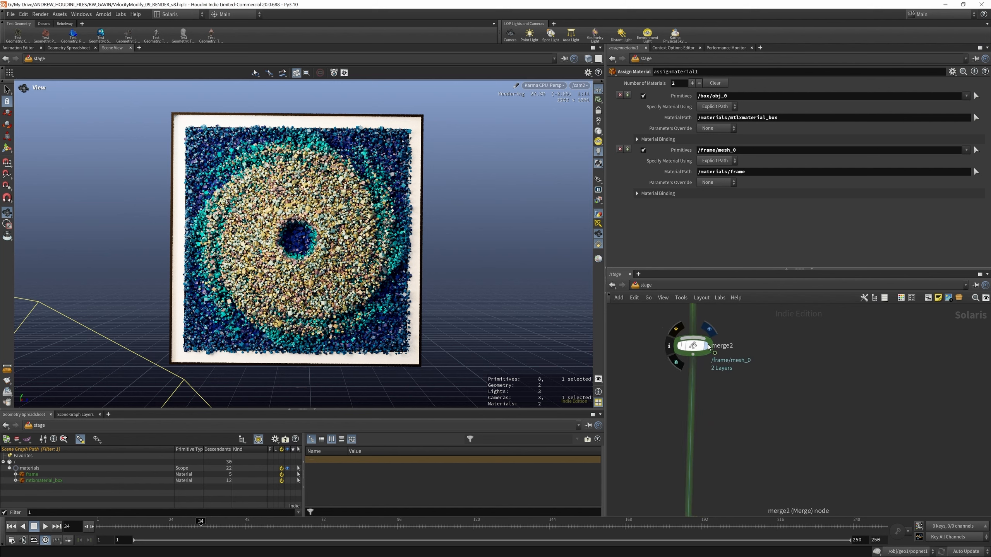
{"action": "scroll", "coordinate": [709, 347], "scroll_direction": "down", "scroll_amount": 3}
{"action": "left_click", "coordinate": [700, 346]}
{"action": "key", "text": "Delete"}
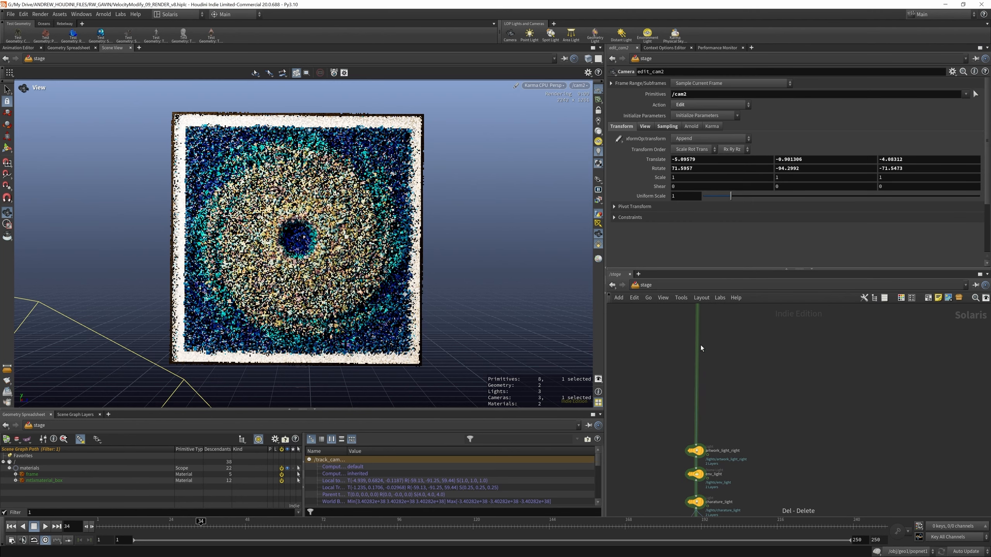
Show artwork_light_right's base properties and enlarge the parameter area to see all its light settings.
{"action": "scroll", "coordinate": [682, 323], "scroll_direction": "down", "scroll_amount": 4}
{"action": "scroll", "coordinate": [687, 379], "scroll_direction": "up", "scroll_amount": 6}
{"action": "left_click", "coordinate": [686, 376]}
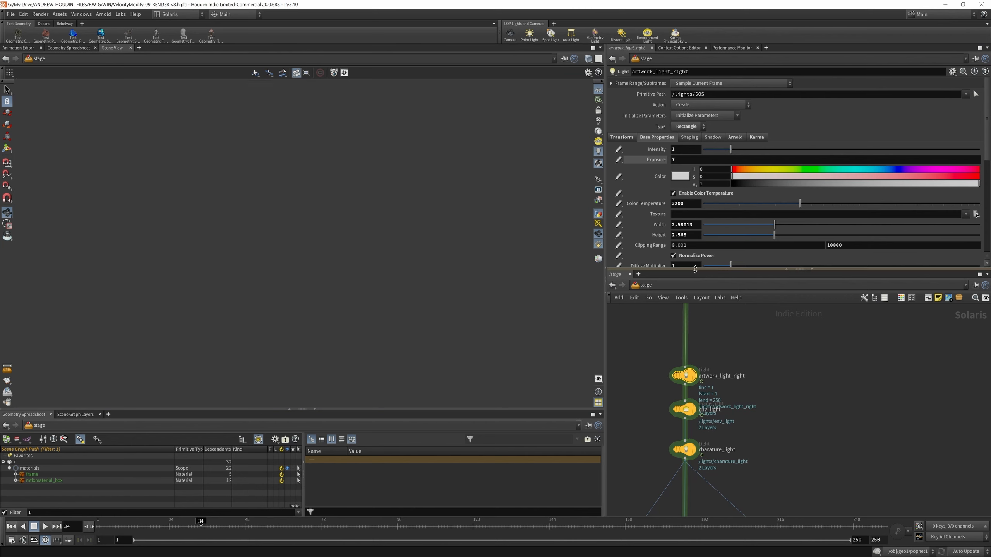
{"action": "left_click_drag", "start_coordinate": [696, 270], "coordinate": [698, 318]}
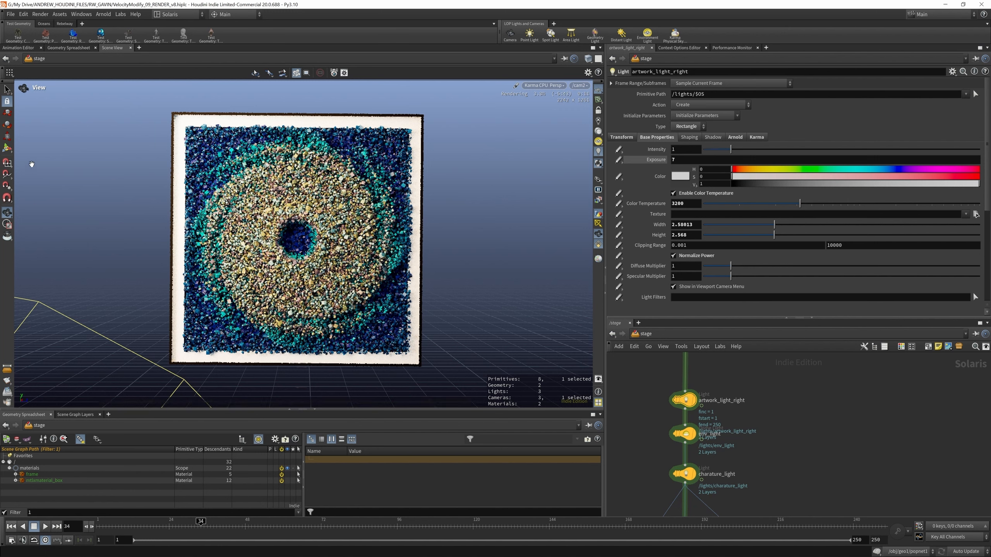
Try placing artwork_light_right's specular highlight at several points on the framed artwork with the Light tool, and undo the placements.
{"action": "left_click", "coordinate": [7, 147]}
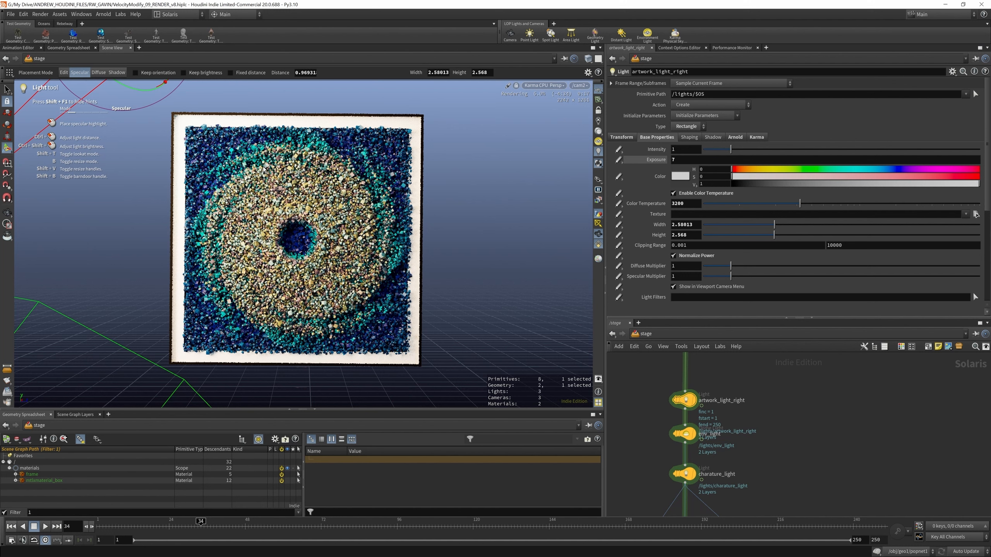
{"action": "left_click", "coordinate": [362, 173]}
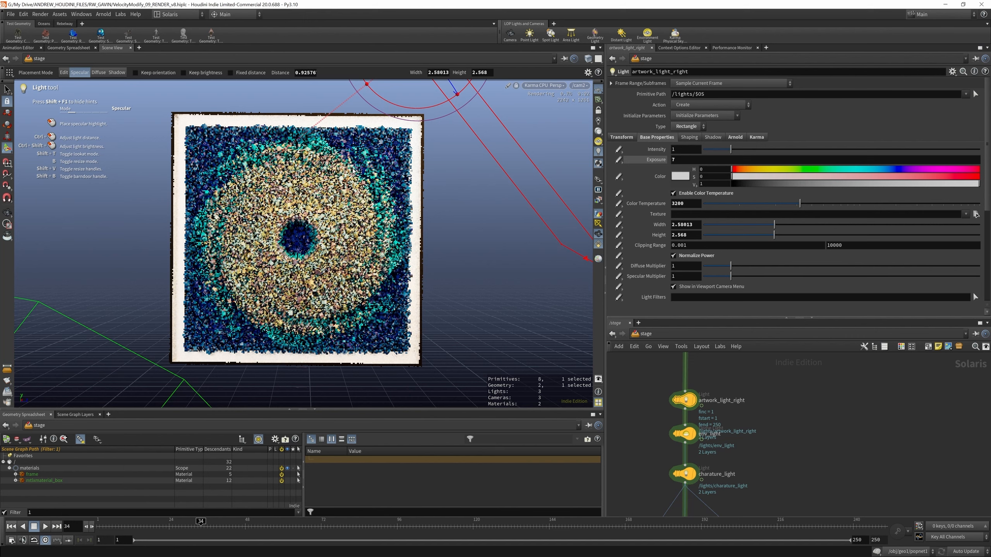
{"action": "left_click", "coordinate": [356, 182]}
{"action": "left_click_drag", "start_coordinate": [355, 181], "coordinate": [312, 323]}
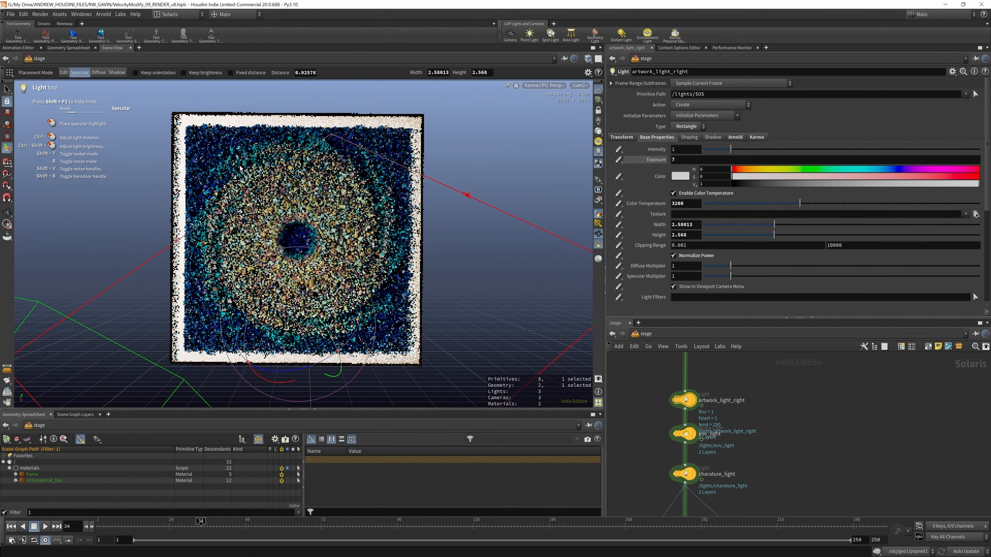
{"action": "left_click_drag", "start_coordinate": [223, 155], "coordinate": [349, 164]}
{"action": "key", "text": "ctrl+z"}
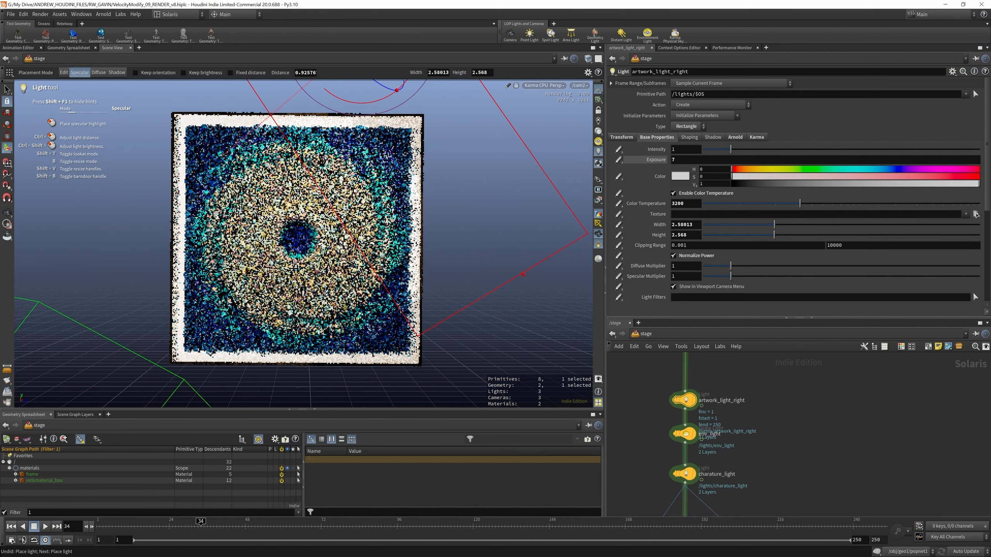
{"action": "key", "text": "ctrl+z"}
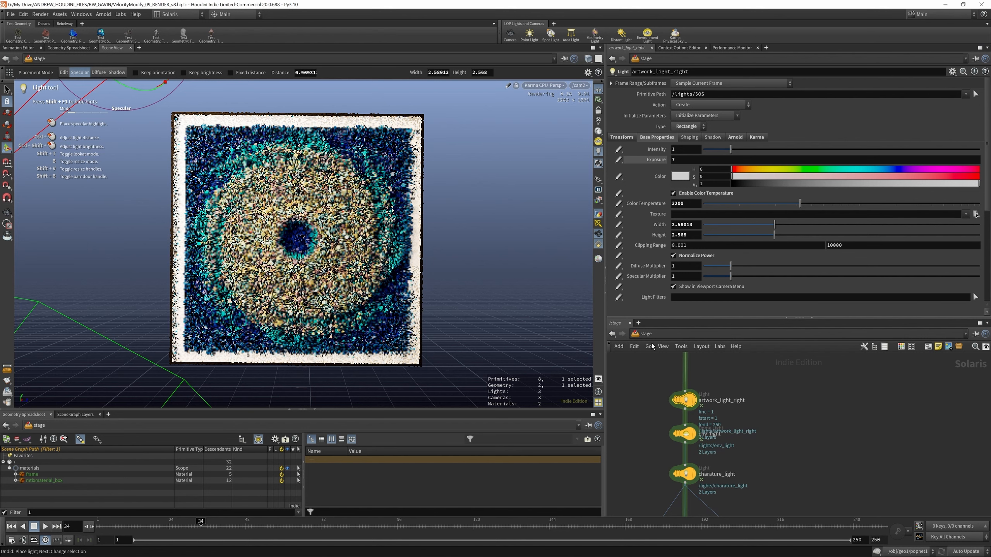
Inspect the env_light dome light's base properties, including its HDRI texture path.
{"action": "key", "text": "l"}
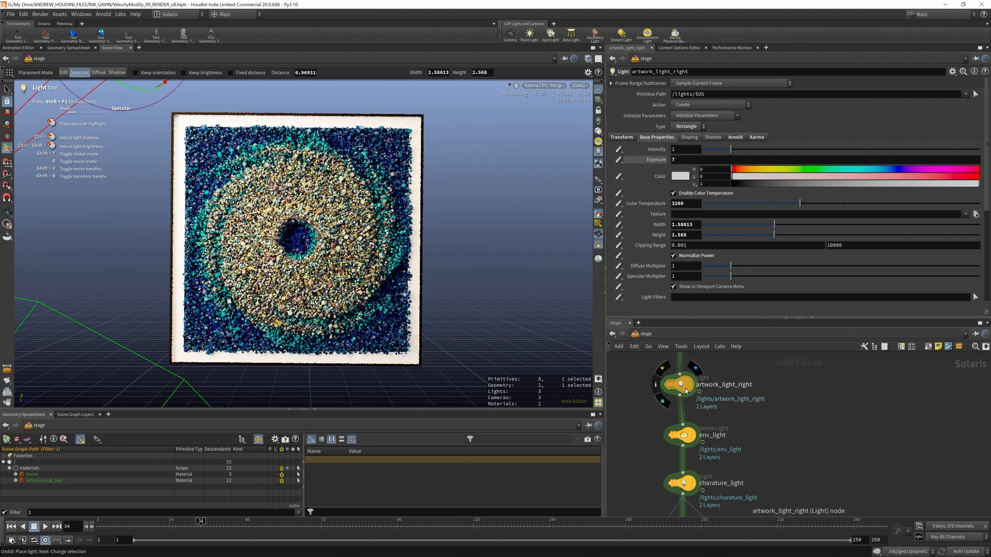
{"action": "scroll", "coordinate": [689, 385], "scroll_direction": "down", "scroll_amount": 1}
{"action": "scroll", "coordinate": [688, 426], "scroll_direction": "up", "scroll_amount": 2}
{"action": "left_click", "coordinate": [689, 429]}
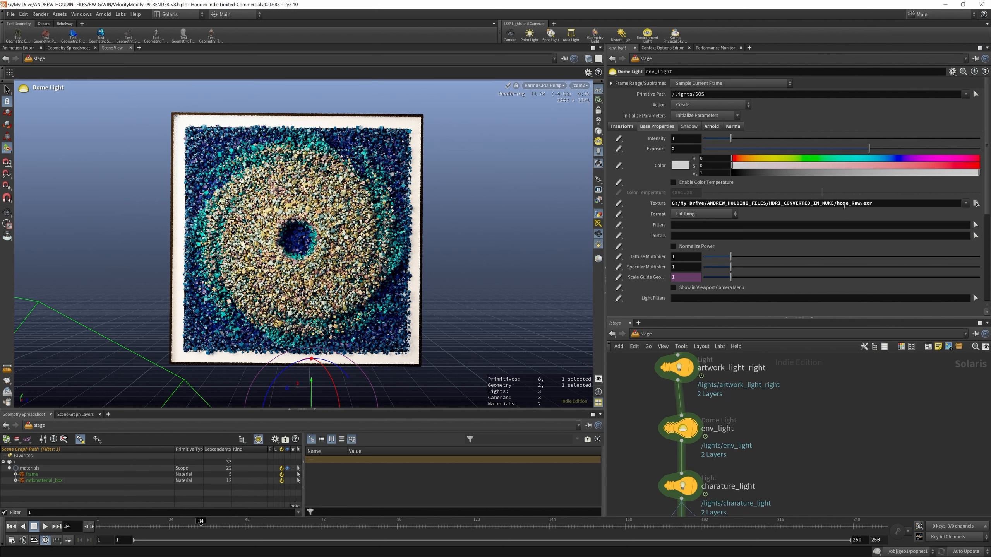
{"action": "scroll", "coordinate": [683, 460], "scroll_direction": "up", "scroll_amount": 2}
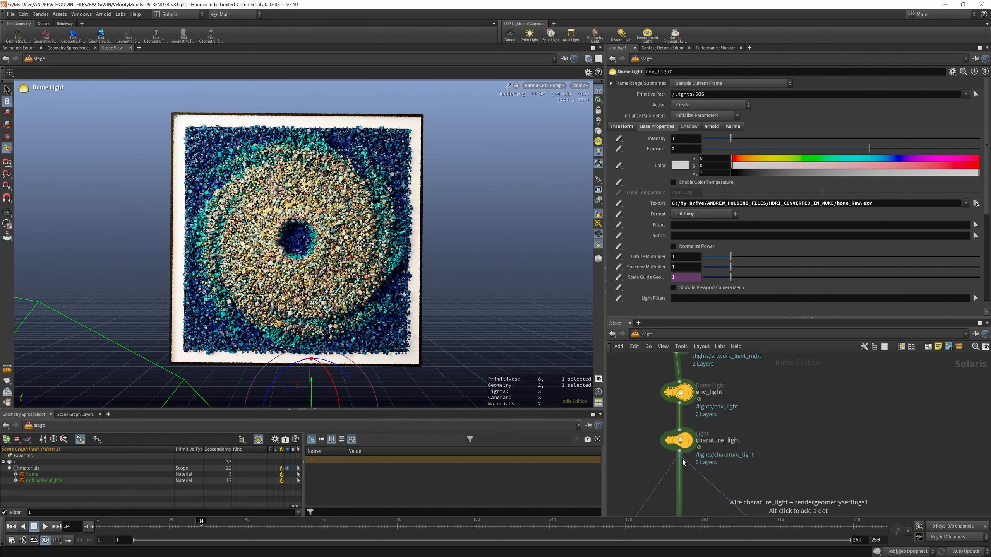
Inspect charature_light's base properties and its Karma LPE tag.
{"action": "left_click", "coordinate": [682, 437]}
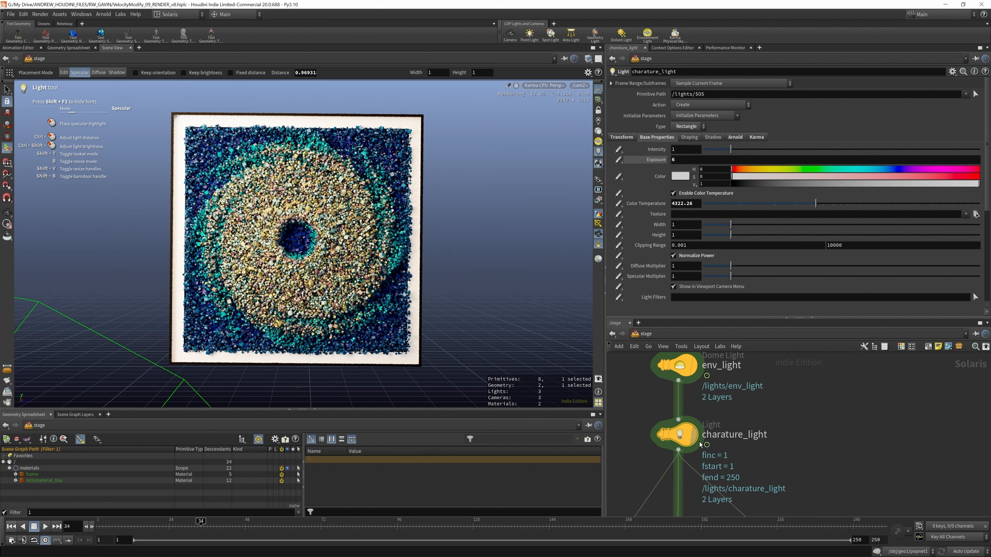
{"action": "scroll", "coordinate": [700, 445], "scroll_direction": "down", "scroll_amount": 3}
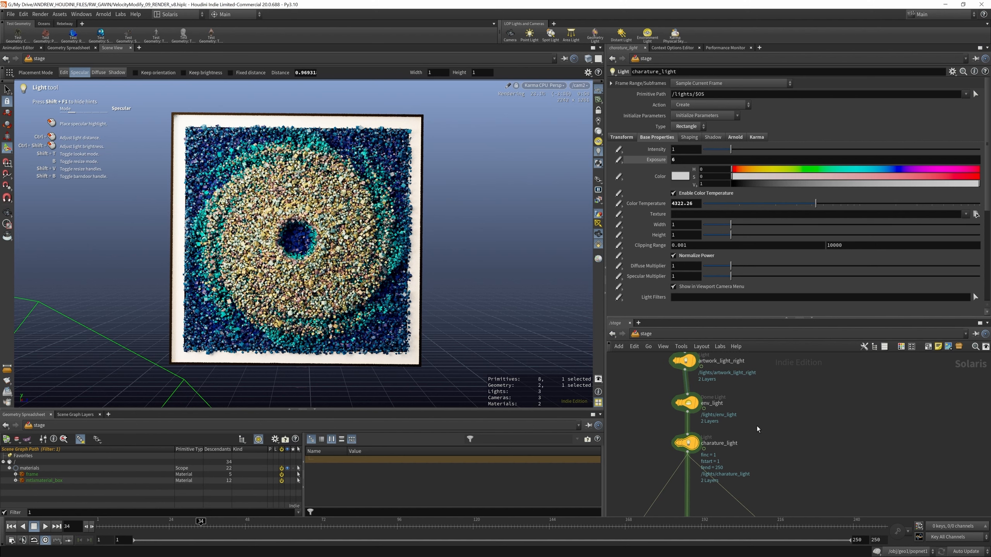
{"action": "scroll", "coordinate": [757, 426], "scroll_direction": "down", "scroll_amount": 3}
{"action": "left_click_drag", "start_coordinate": [740, 373], "coordinate": [691, 437]}
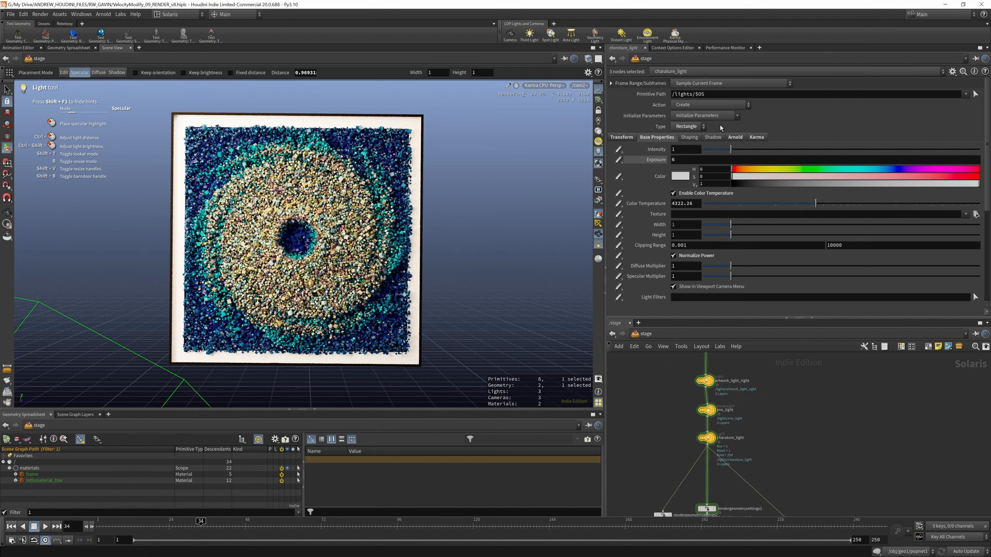
{"action": "left_click", "coordinate": [748, 137]}
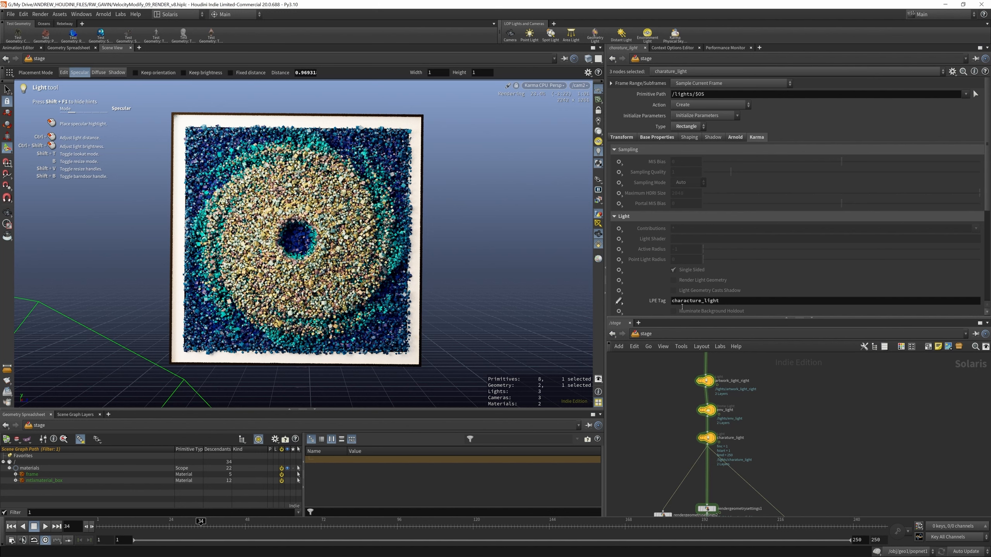
{"action": "left_click", "coordinate": [720, 439]}
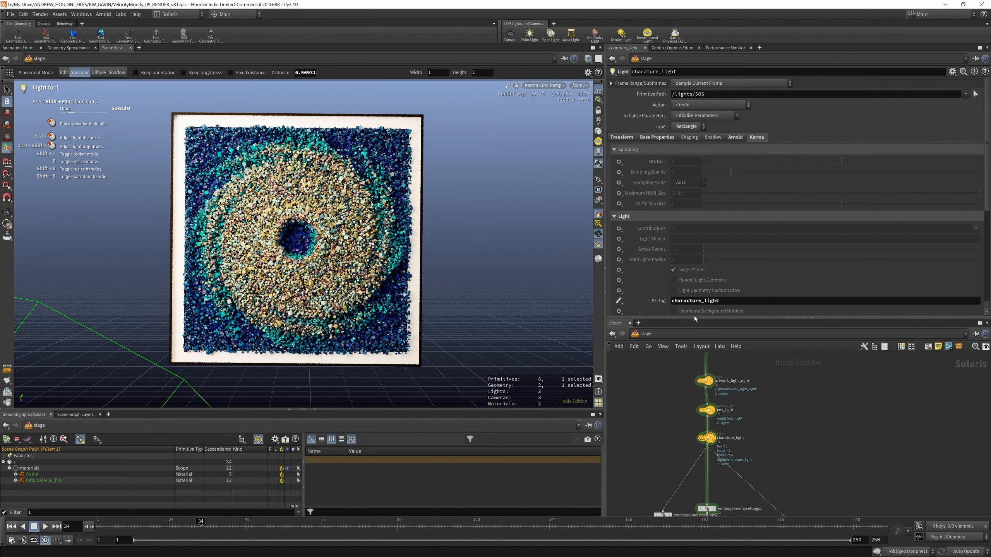
Check the Karma LPE tags of env_light and artwork_light_right.
{"action": "left_click", "coordinate": [709, 409]}
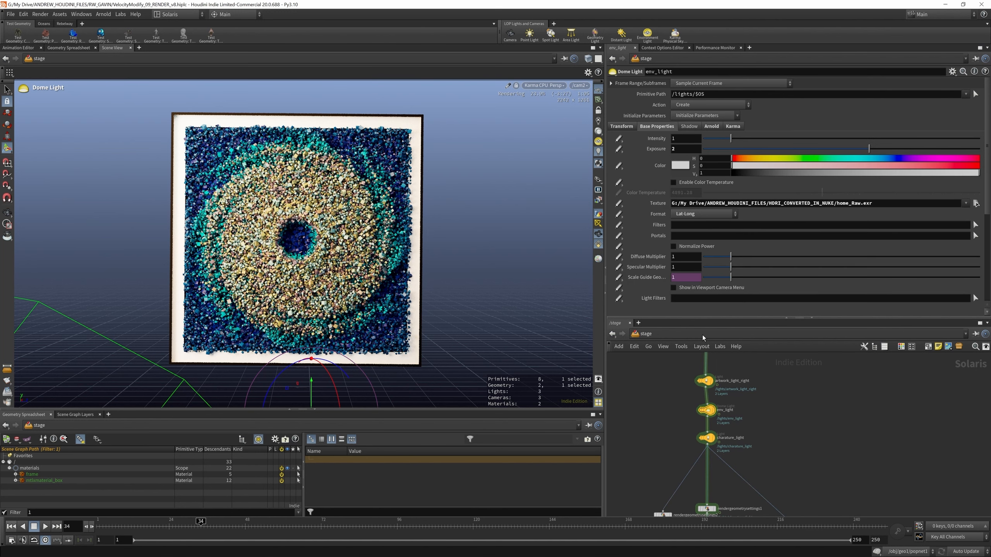
{"action": "left_click", "coordinate": [732, 126]}
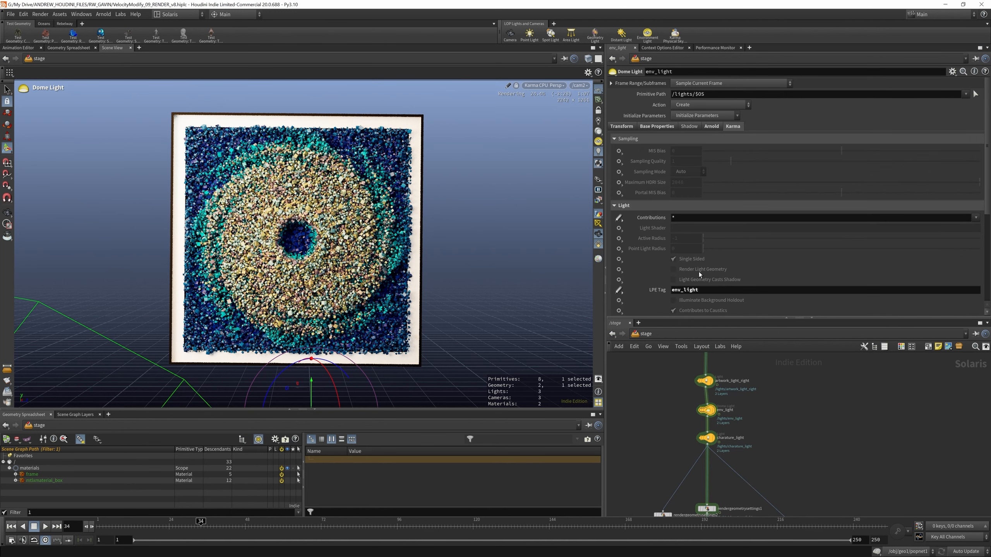
{"action": "left_click", "coordinate": [706, 380]}
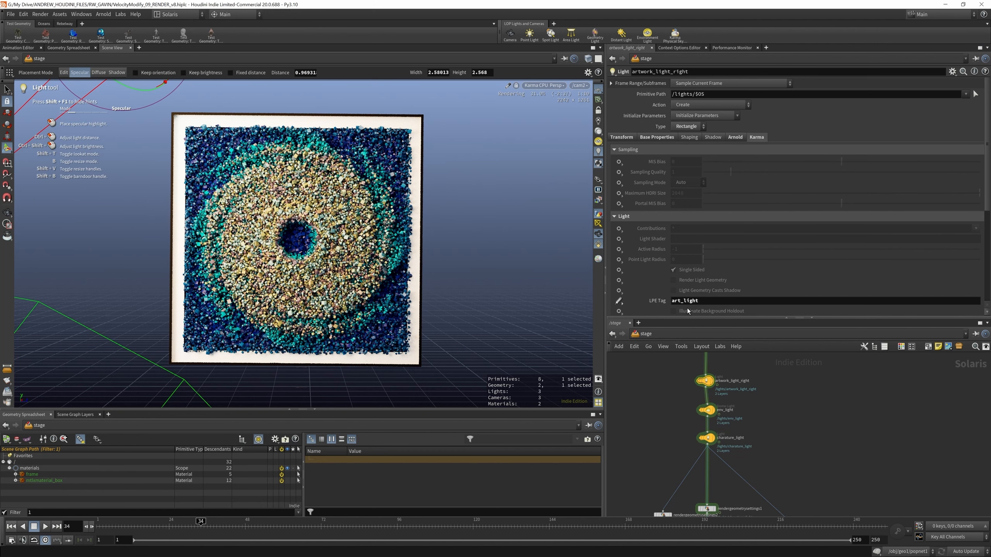
{"action": "mouse_move", "coordinate": [688, 311]}
Inspect rendergeometrysettings1's Karma options, from the motion blur and velocity blur settings to the shading cusp angle.
{"action": "scroll", "coordinate": [714, 373], "scroll_direction": "down", "scroll_amount": 5}
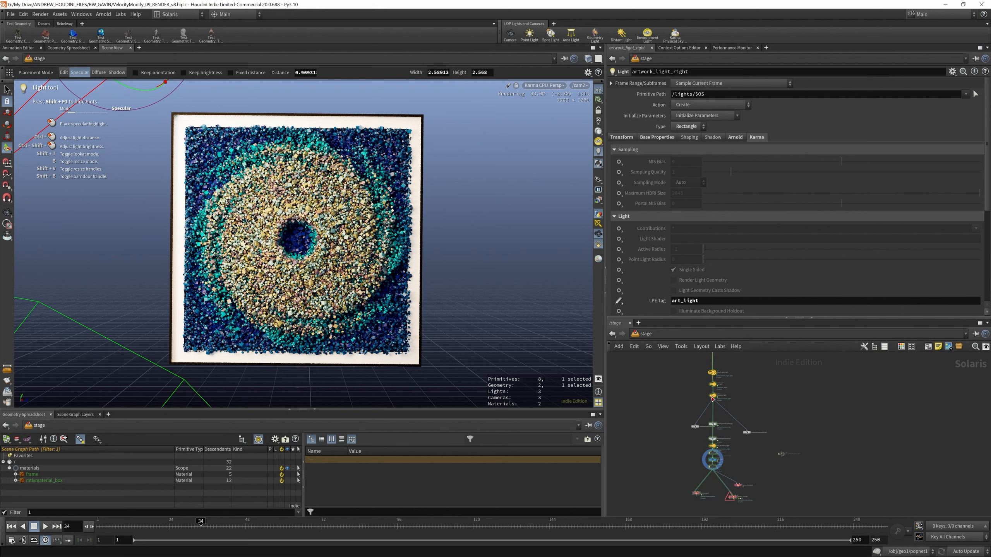
{"action": "scroll", "coordinate": [709, 428], "scroll_direction": "up", "scroll_amount": 8}
{"action": "left_click", "coordinate": [725, 413]}
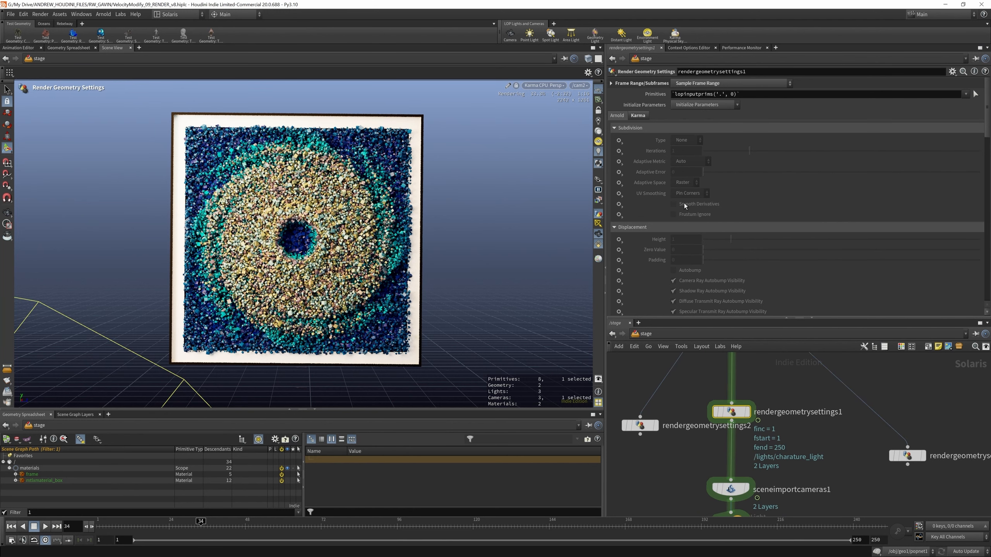
{"action": "left_click", "coordinate": [641, 116]}
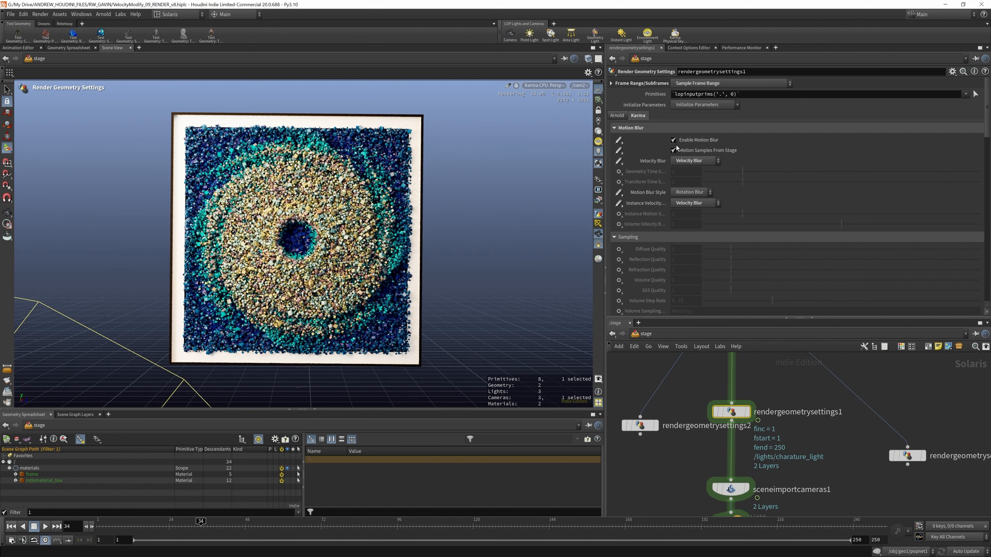
{"action": "scroll", "coordinate": [696, 168], "scroll_direction": "down", "scroll_amount": 15}
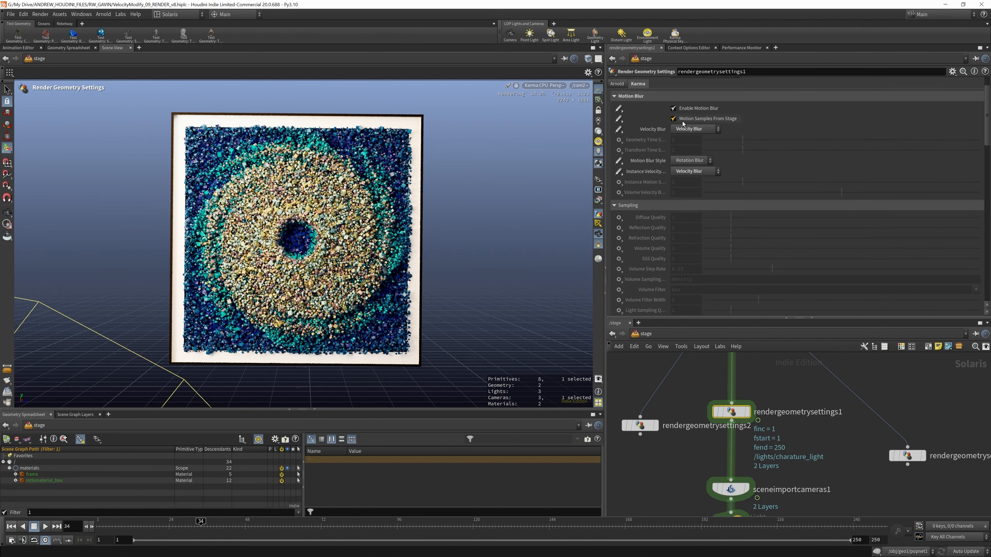
{"action": "scroll", "coordinate": [694, 197], "scroll_direction": "up", "scroll_amount": 5}
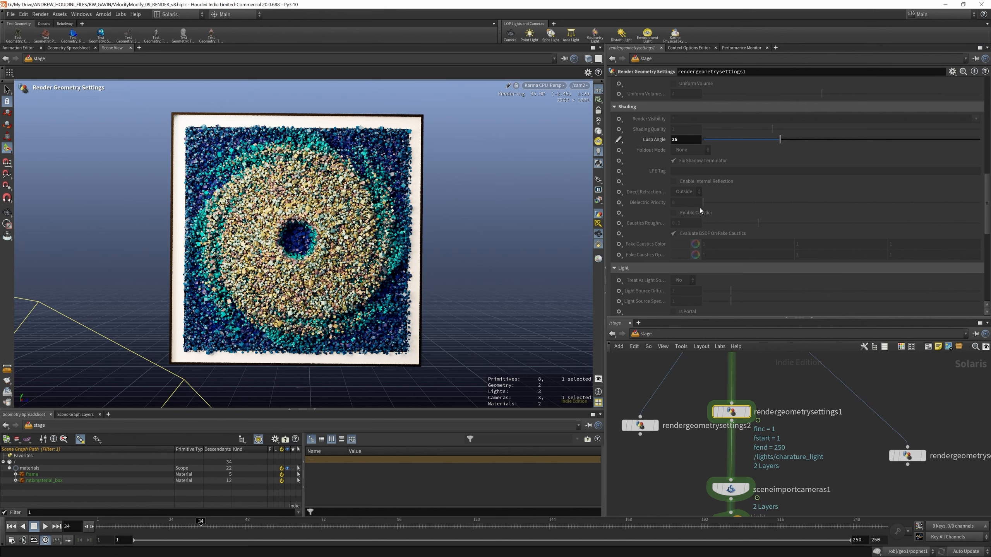
{"action": "scroll", "coordinate": [700, 230], "scroll_direction": "down", "scroll_amount": 8}
{"action": "scroll", "coordinate": [700, 232], "scroll_direction": "up", "scroll_amount": 18}
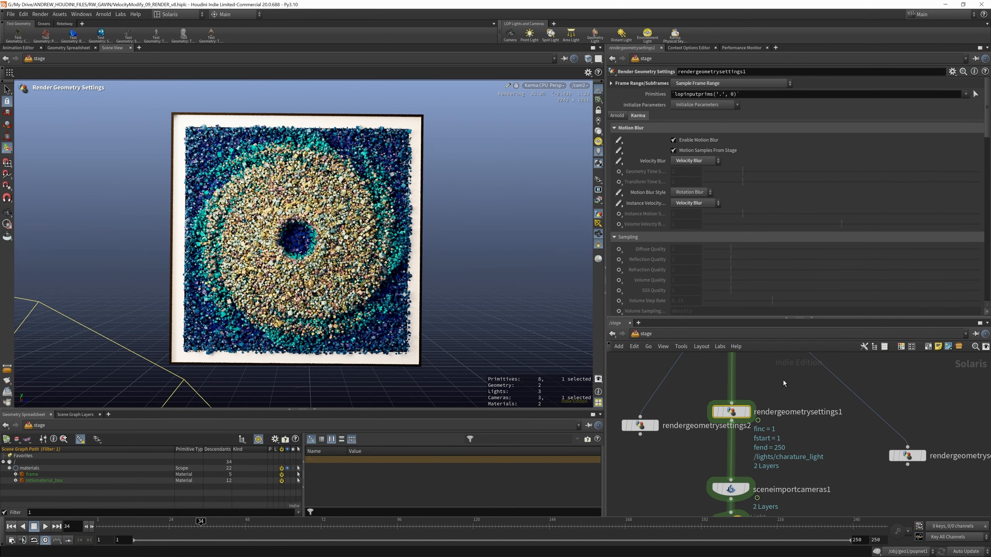
Show the camera import settings of the sceneimportcameras1 node.
{"action": "scroll", "coordinate": [783, 380], "scroll_direction": "down", "scroll_amount": 3}
{"action": "scroll", "coordinate": [743, 427], "scroll_direction": "up", "scroll_amount": 3}
{"action": "left_click_drag", "start_coordinate": [729, 431], "coordinate": [727, 420]}
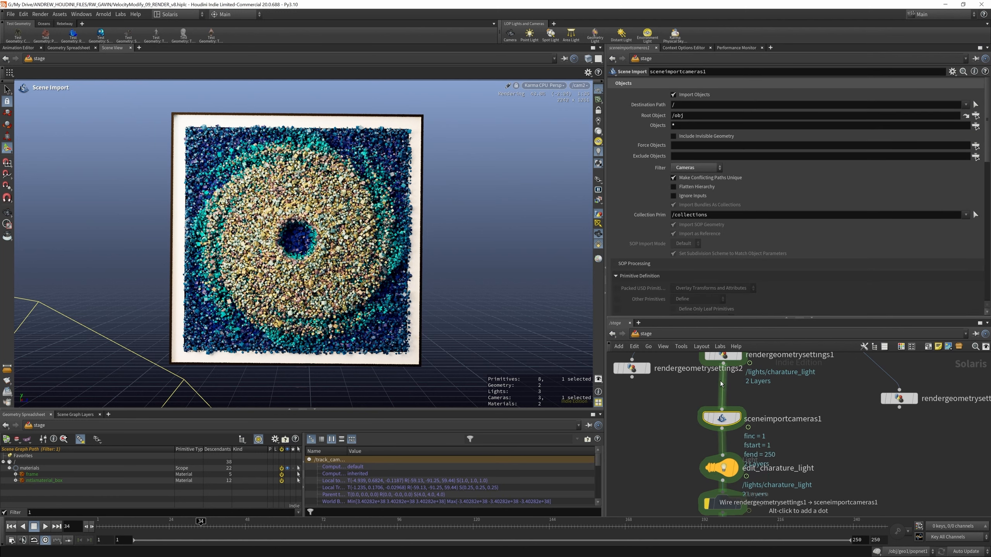
Show the light edit settings of the edit_charature_light node.
{"action": "scroll", "coordinate": [719, 376], "scroll_direction": "down", "scroll_amount": 5}
{"action": "scroll", "coordinate": [720, 378], "scroll_direction": "up", "scroll_amount": 5}
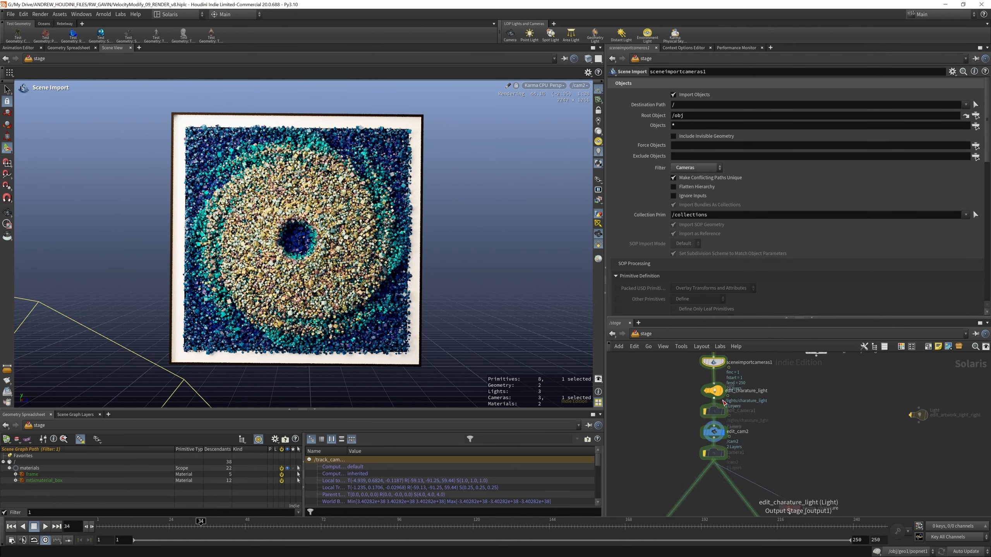
{"action": "left_click", "coordinate": [716, 383]}
{"action": "mouse_move", "coordinate": [716, 383]}
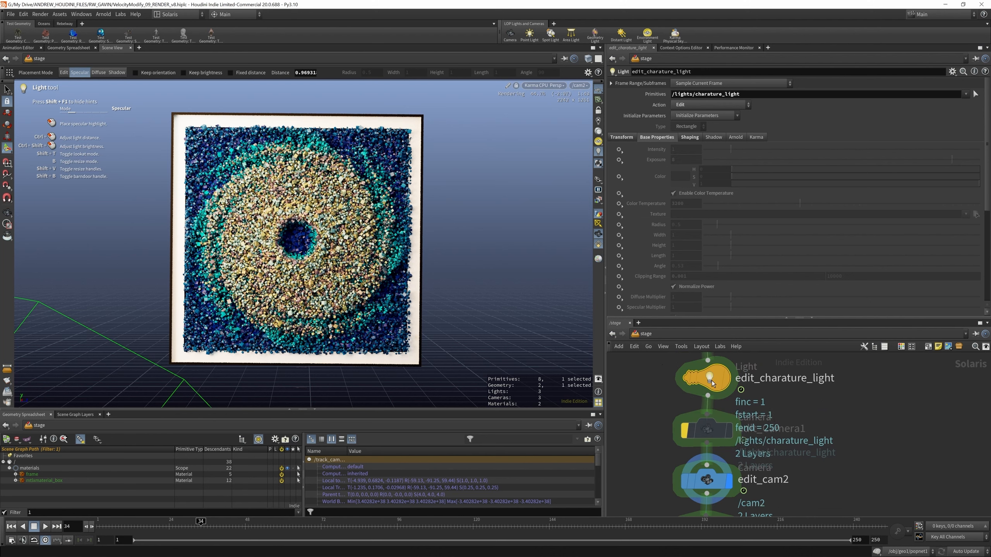
Look through /lights/charature_light in the viewport and switch to the View tool.
{"action": "left_click", "coordinate": [580, 85]}
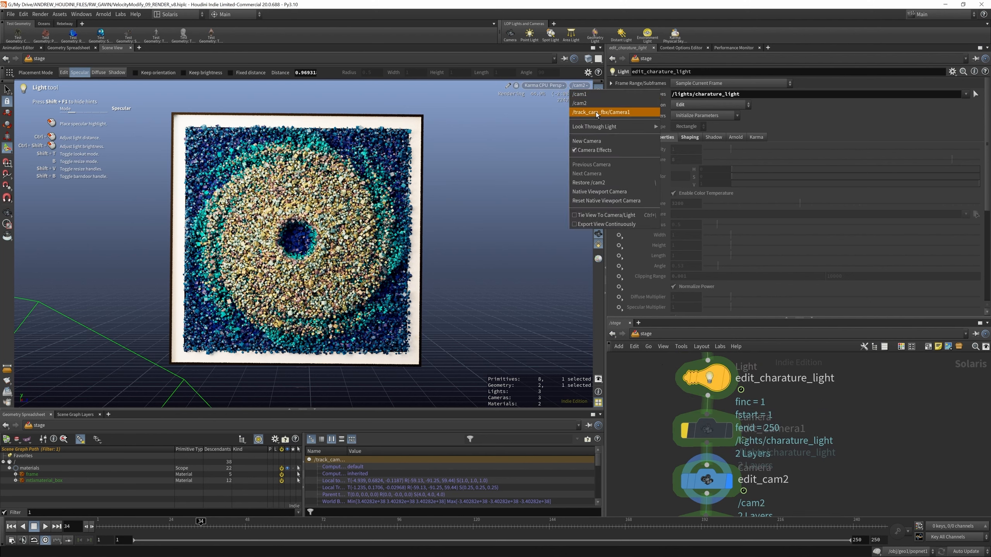
{"action": "mouse_move", "coordinate": [598, 127]}
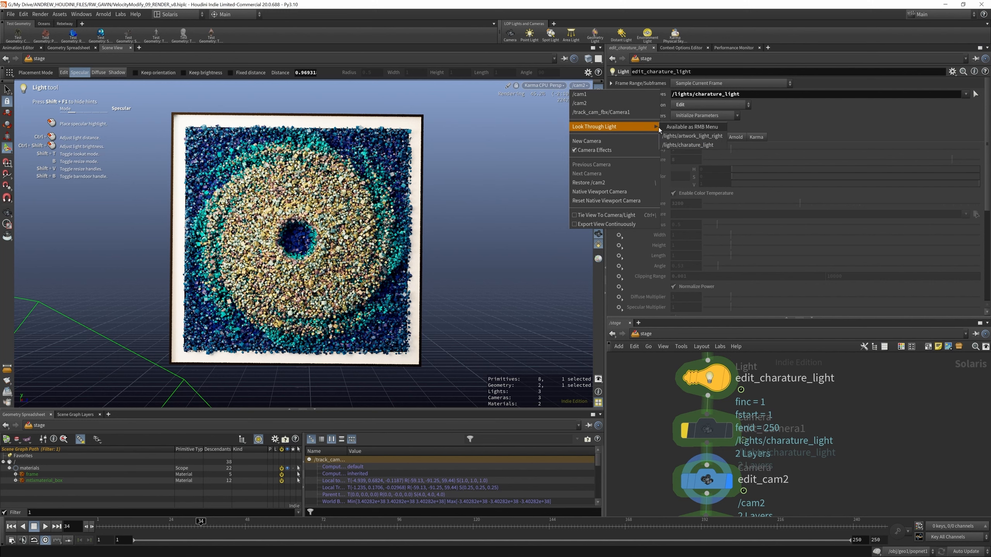
{"action": "left_click", "coordinate": [701, 145]}
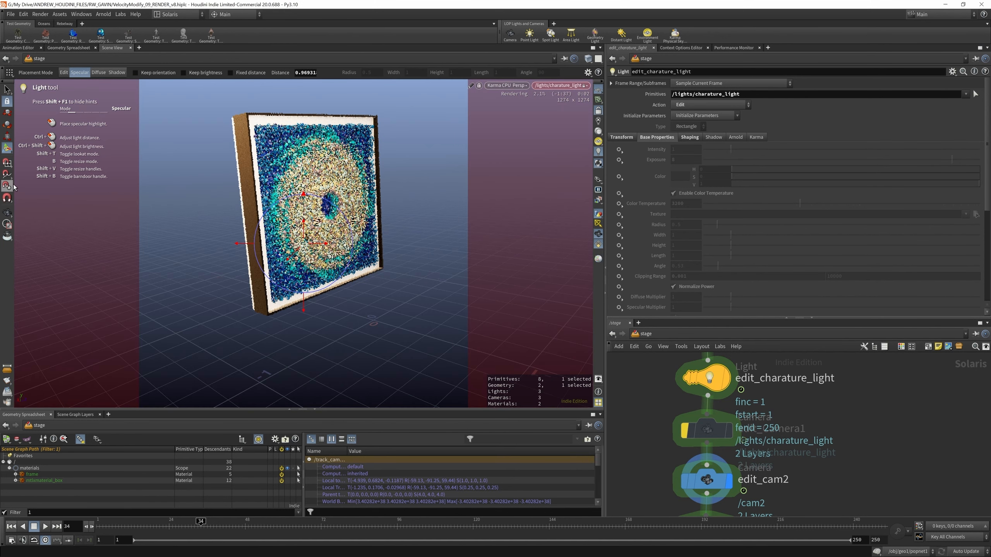
{"action": "left_click", "coordinate": [8, 213]}
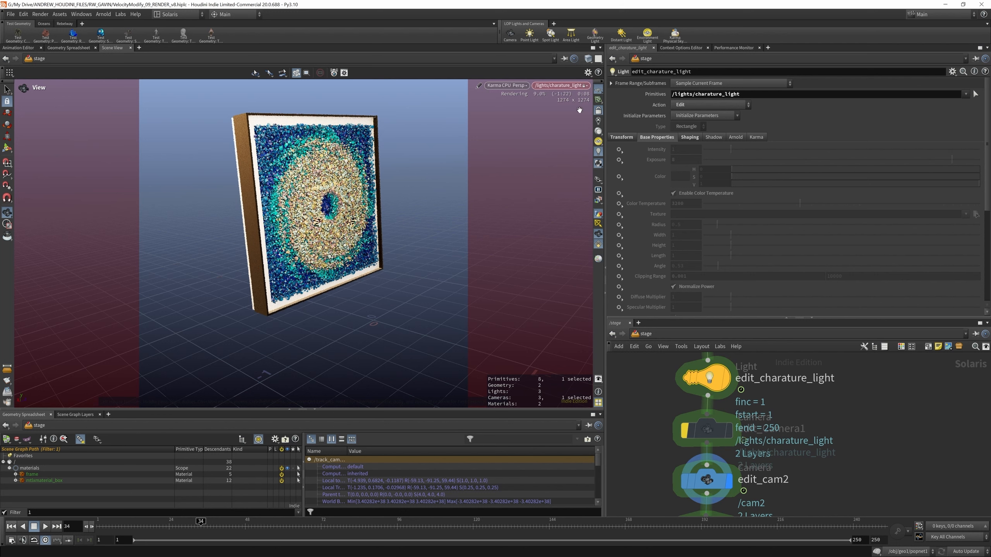
Show the render settings of the karma_cam2 node and return the viewport to /cam2.
{"action": "scroll", "coordinate": [770, 382], "scroll_direction": "down", "scroll_amount": 3}
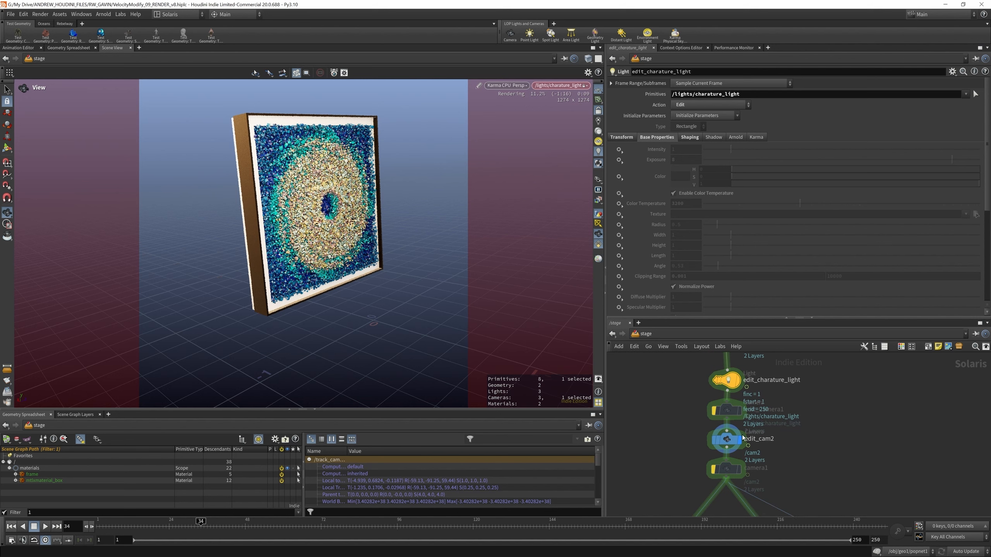
{"action": "scroll", "coordinate": [742, 437], "scroll_direction": "down", "scroll_amount": 5}
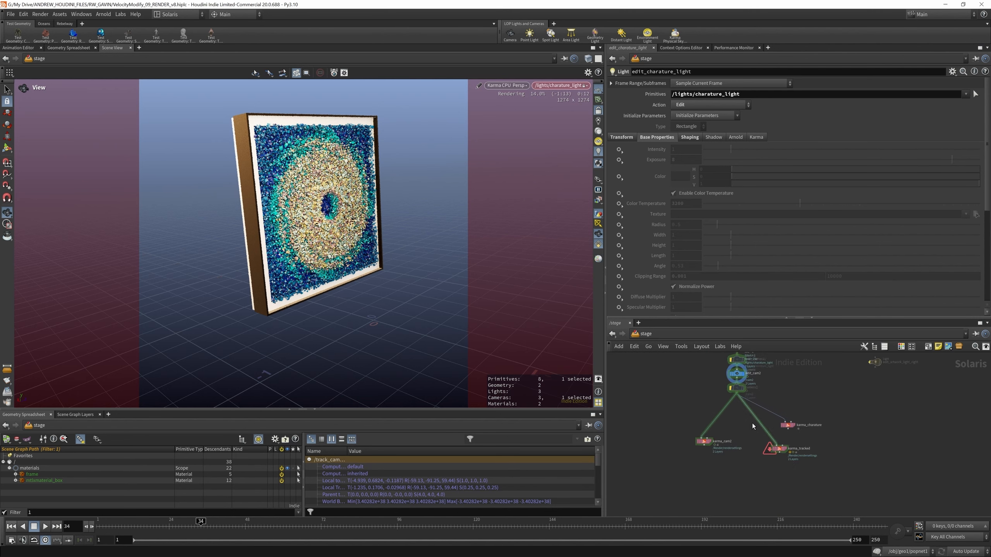
{"action": "scroll", "coordinate": [710, 442], "scroll_direction": "up", "scroll_amount": 4}
{"action": "left_click", "coordinate": [705, 428]}
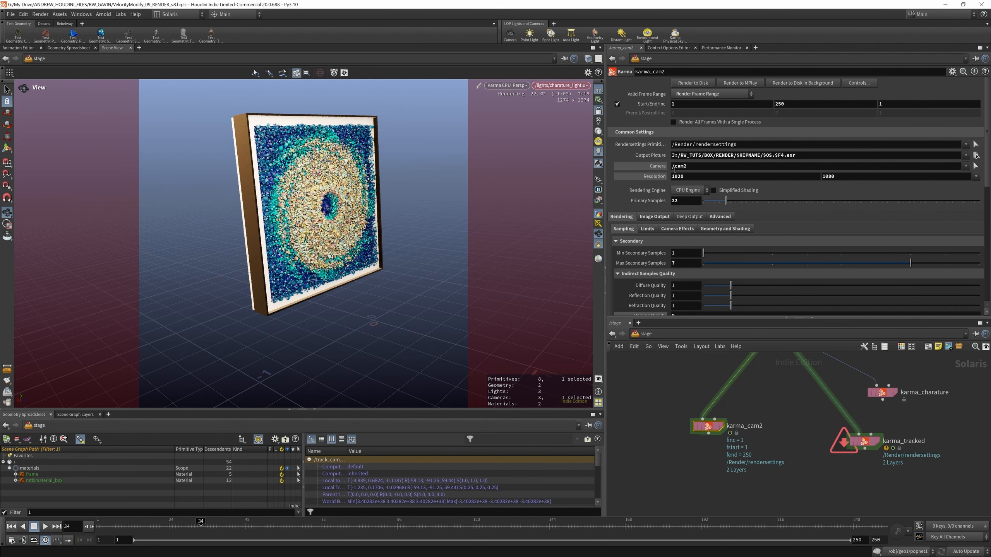
{"action": "left_click", "coordinate": [573, 85]}
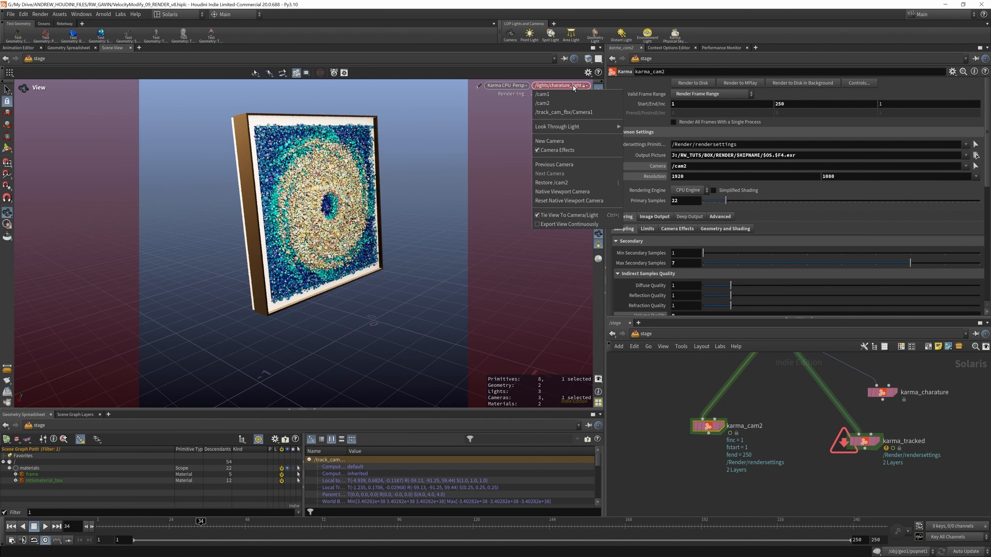
{"action": "left_click", "coordinate": [553, 102]}
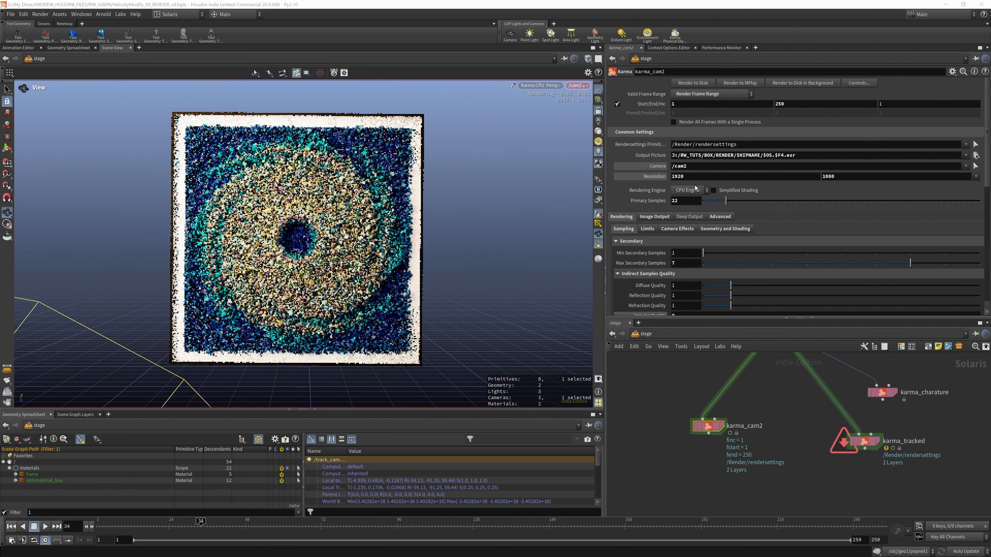
Review karma_cam2's sampling settings and set its SSS Quality to 2.
{"action": "scroll", "coordinate": [989, 181], "scroll_direction": "down", "scroll_amount": 5}
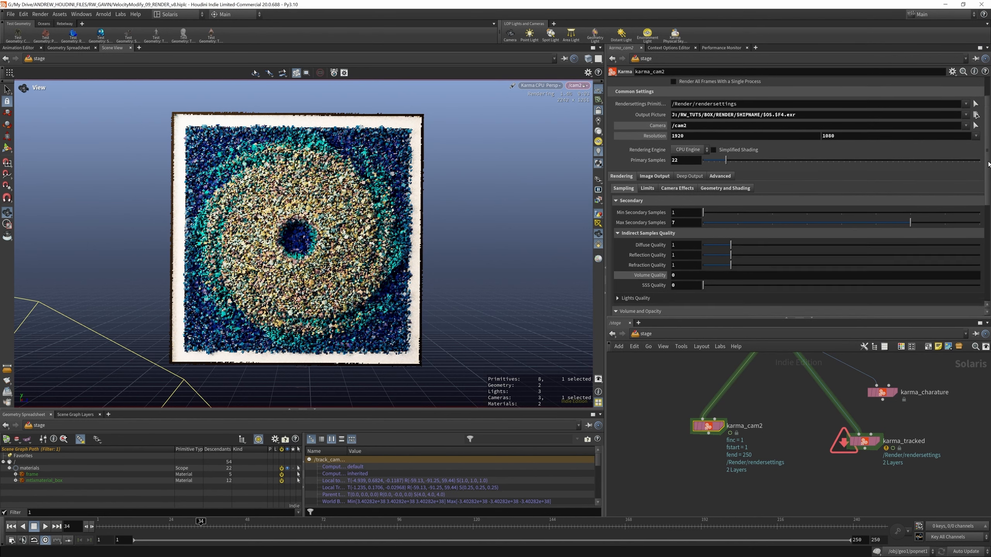
{"action": "scroll", "coordinate": [989, 181], "scroll_direction": "down", "scroll_amount": 2}
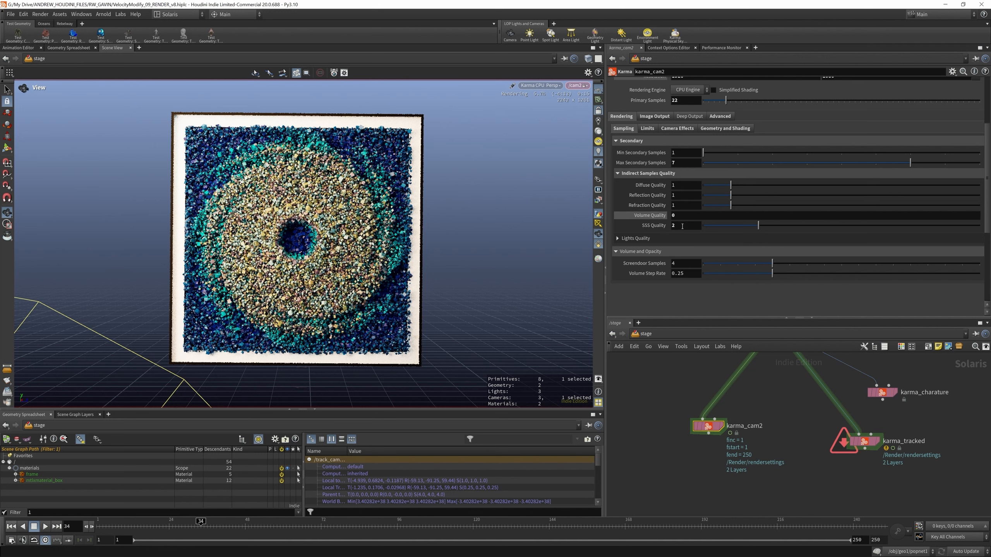
Check karma_cam2's ray limits, camera effects, and geometry and shading settings.
{"action": "left_click", "coordinate": [646, 129]}
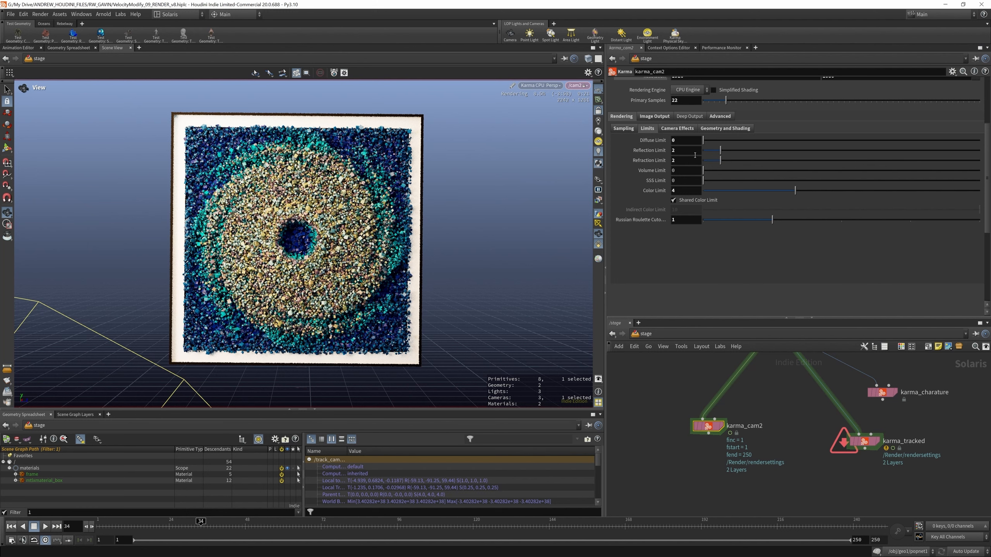
{"action": "left_click", "coordinate": [677, 128]}
{"action": "left_click", "coordinate": [726, 129]}
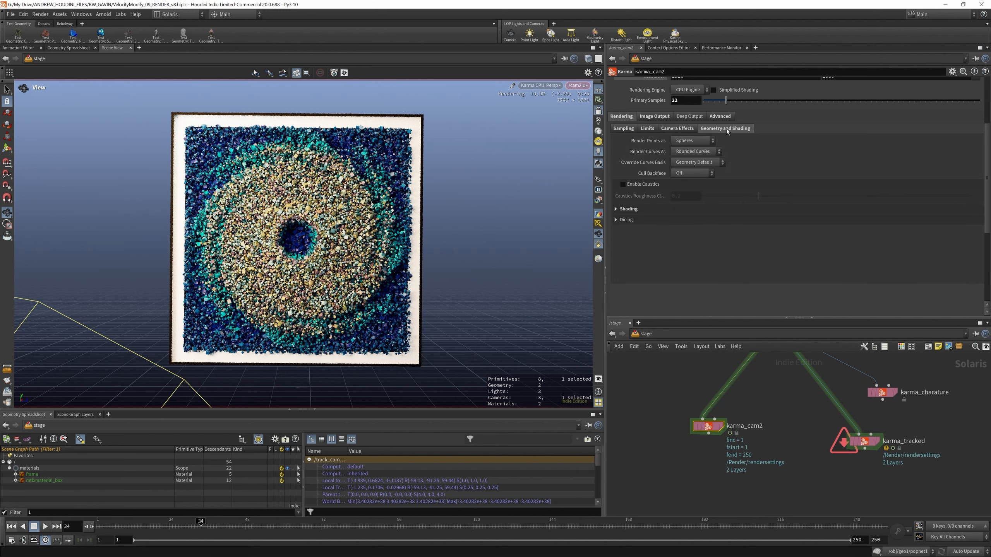